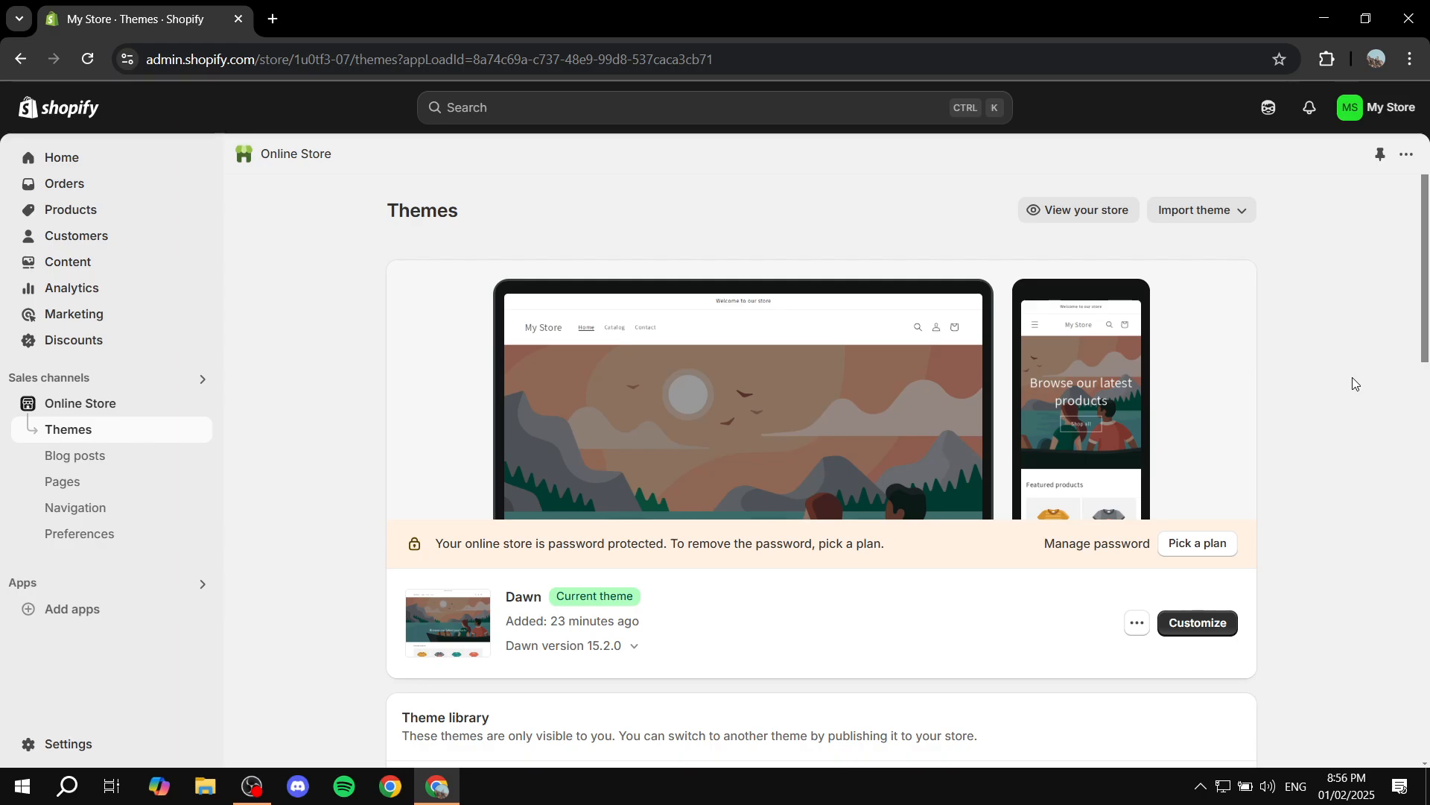
# - Review the current theme's entry and the theme library on the Themes page
pyautogui.doubleClick(510, 596)
pyautogui.click(555, 599)
pyautogui.moveTo(503, 607); pyautogui.dragTo(666, 605)
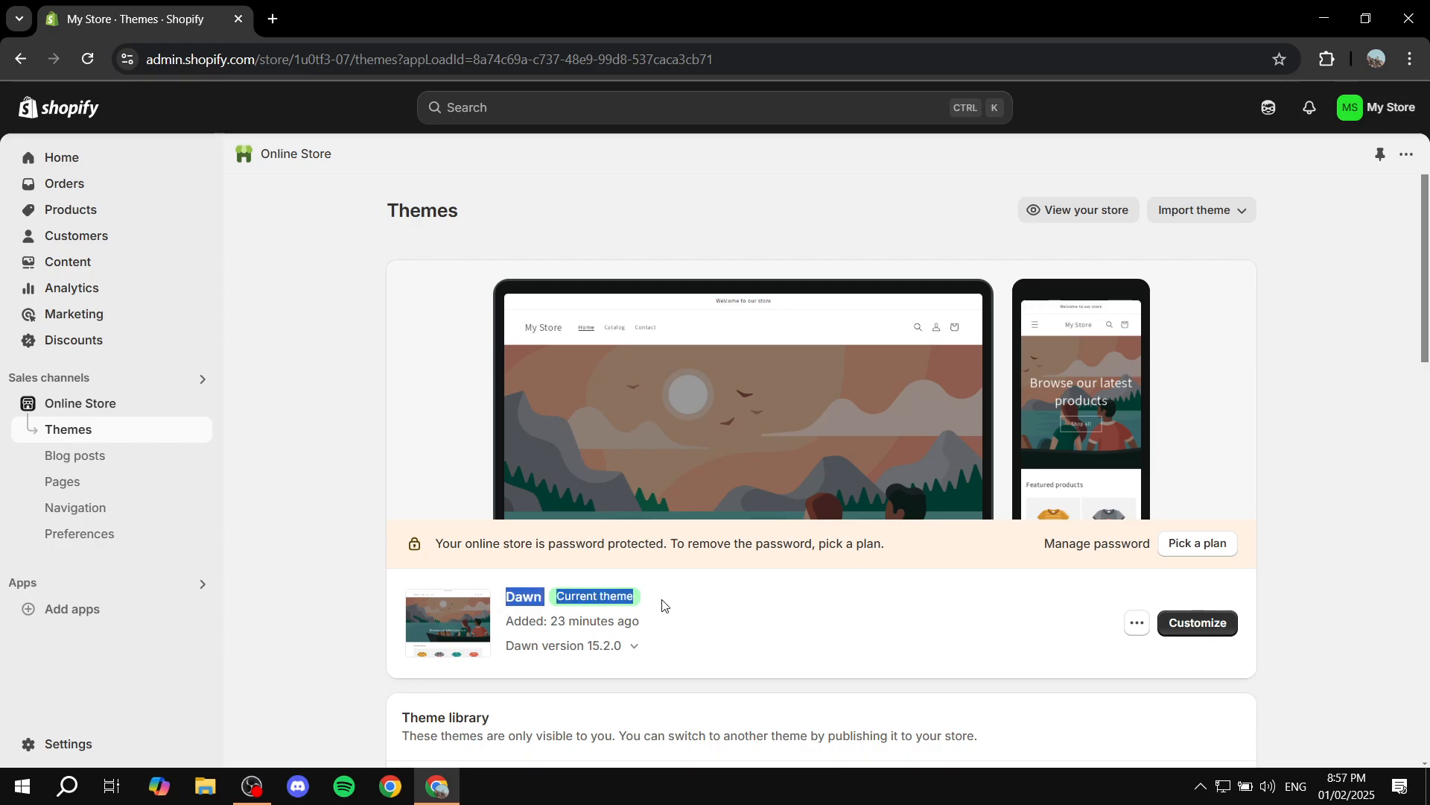
pyautogui.click(665, 605)
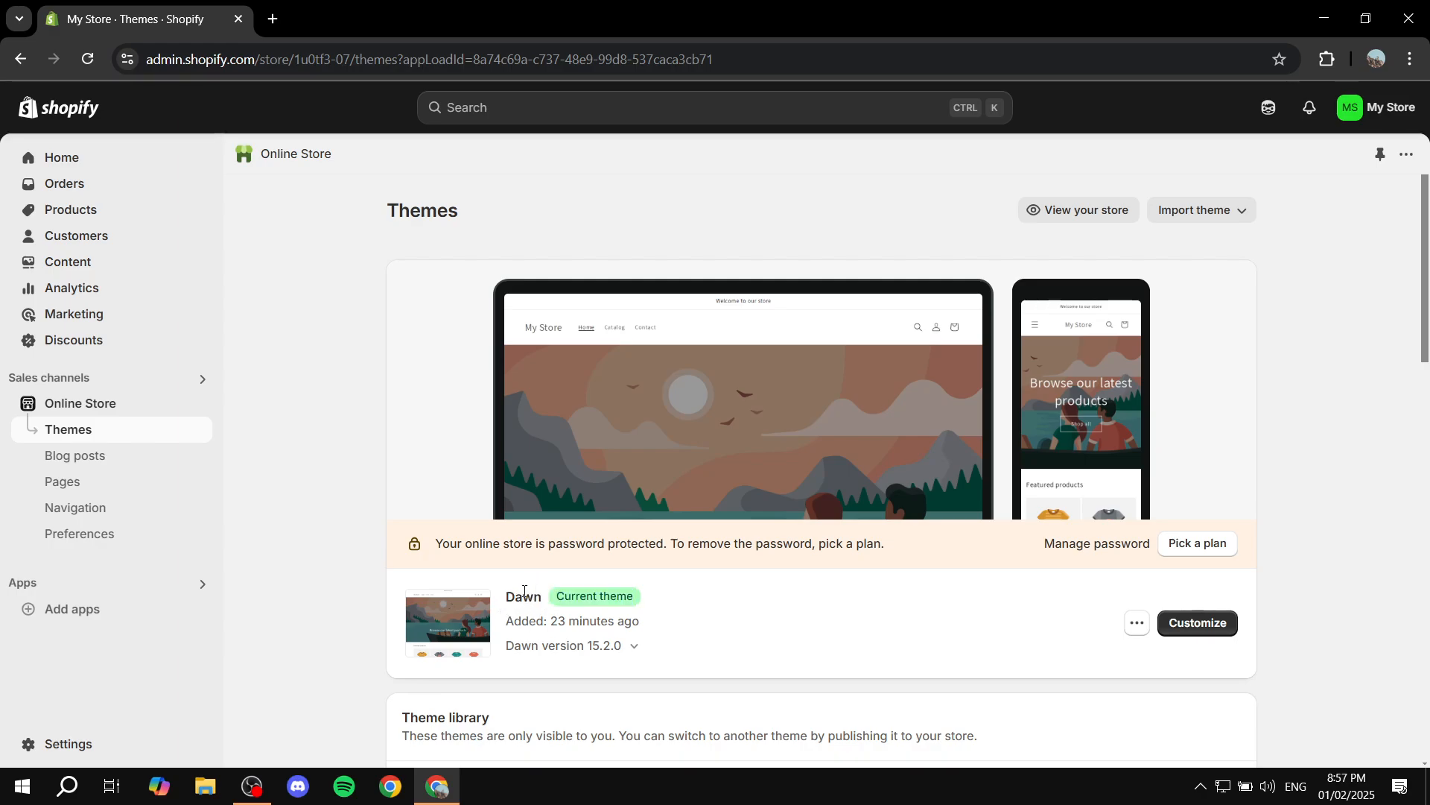
pyautogui.moveTo(564, 592); pyautogui.dragTo(681, 602)
pyautogui.click(681, 602)
pyautogui.moveTo(391, 714); pyautogui.dragTo(565, 714)
pyautogui.click(567, 714)
pyautogui.scroll(-3, 571, 691)
pyautogui.scroll(3, 557, 594)
# - Open the Dawn theme for customization and look through the home page preview down to the footer
pyautogui.click(1205, 631)
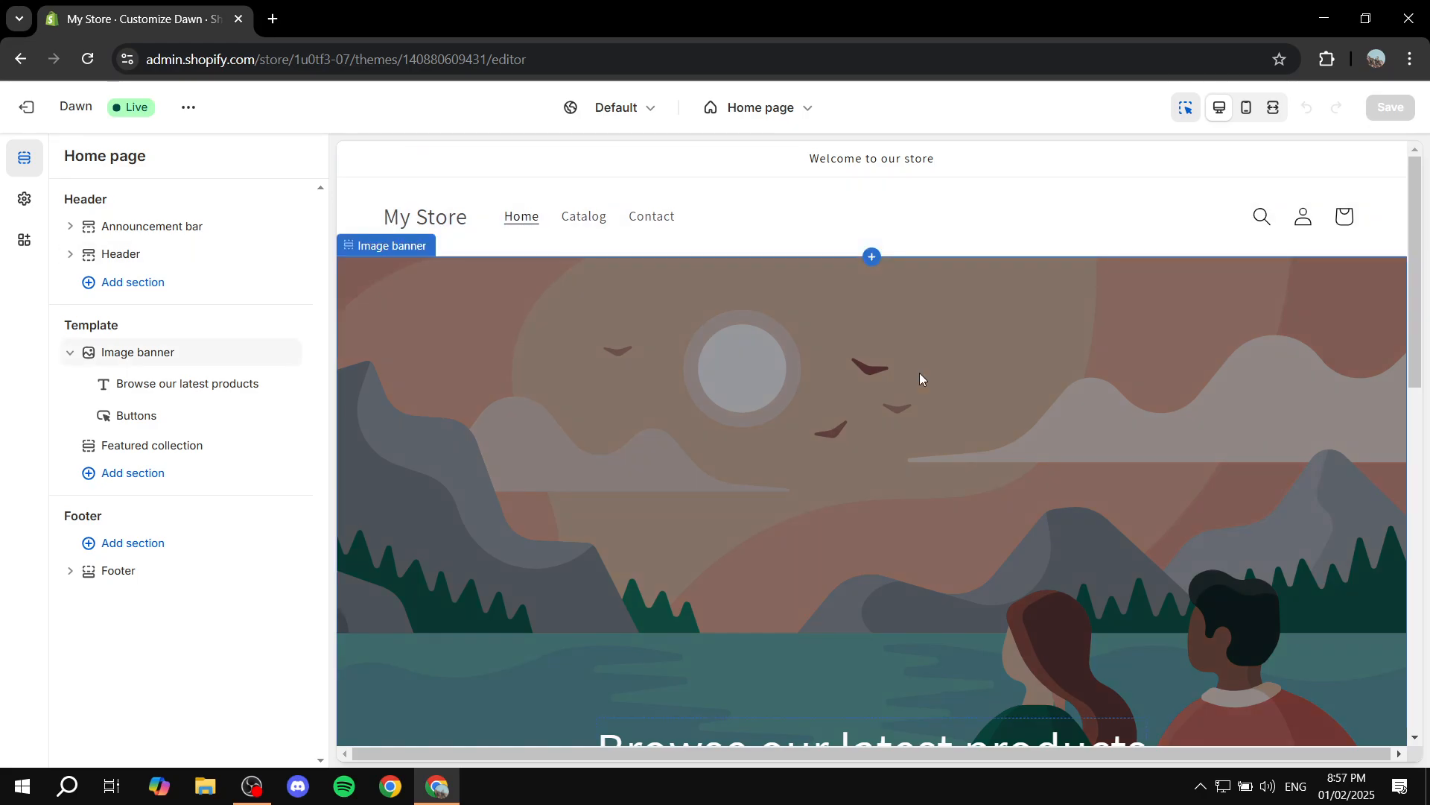
pyautogui.scroll(-10, 920, 378)
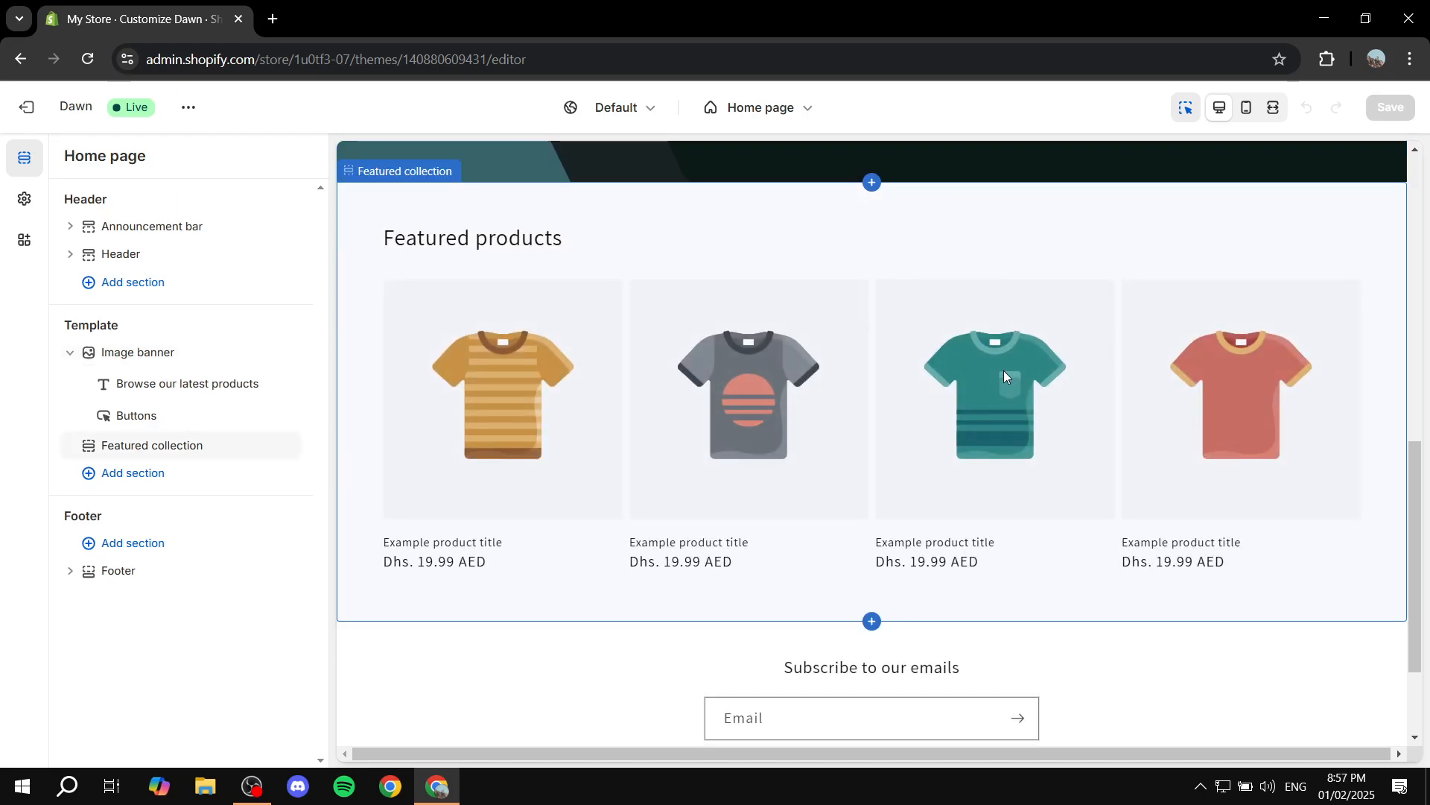
pyautogui.scroll(-3, 1004, 370)
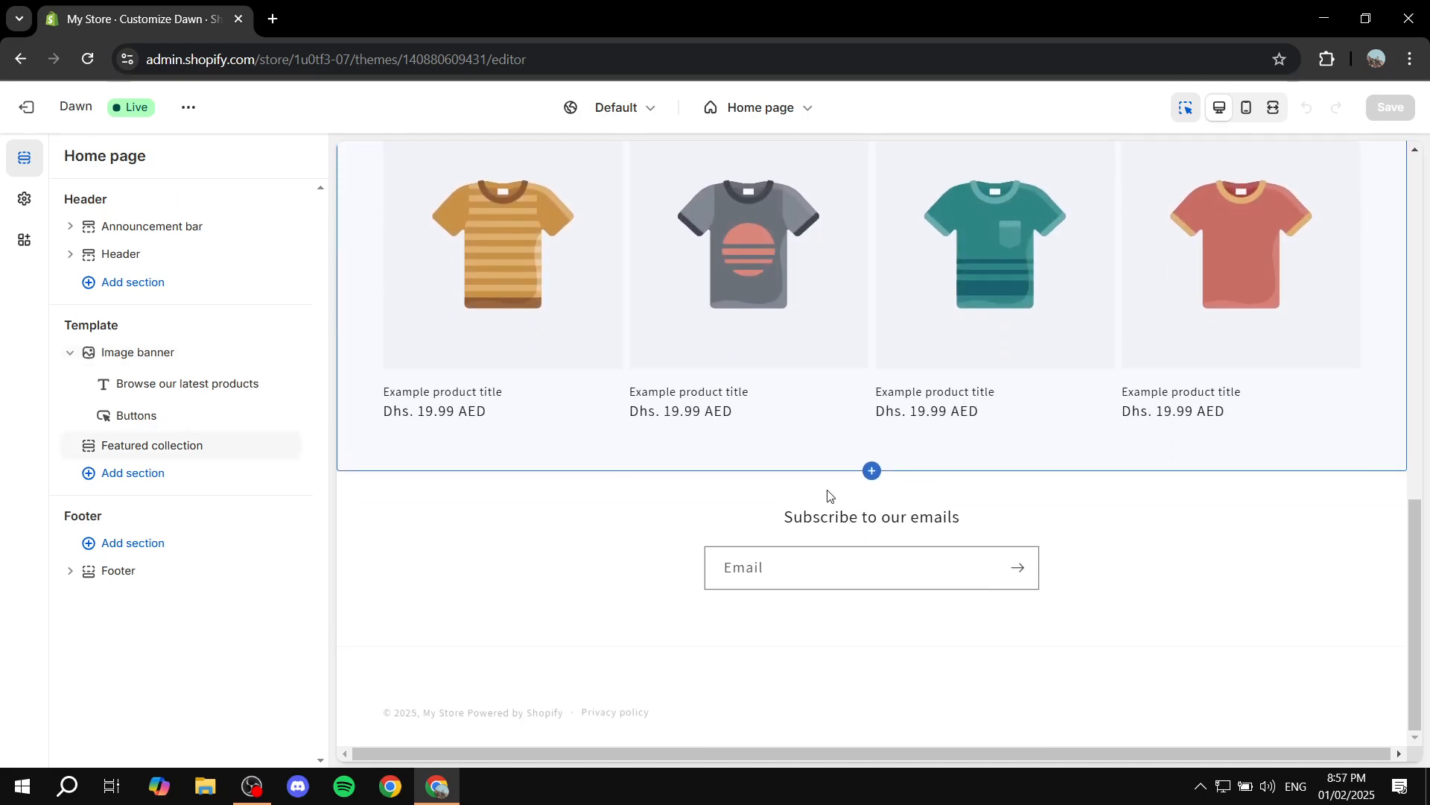
pyautogui.click(1088, 544)
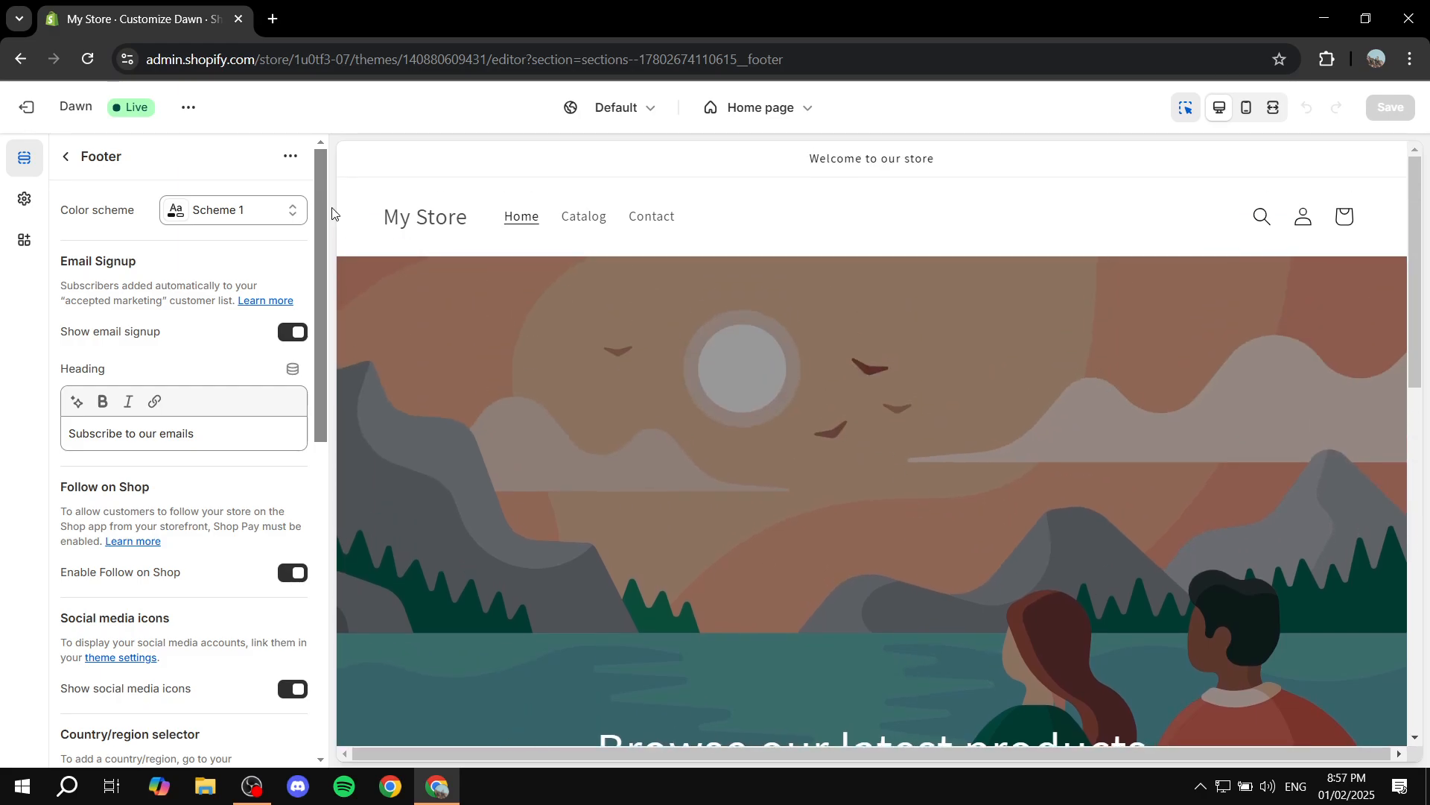
pyautogui.click(66, 156)
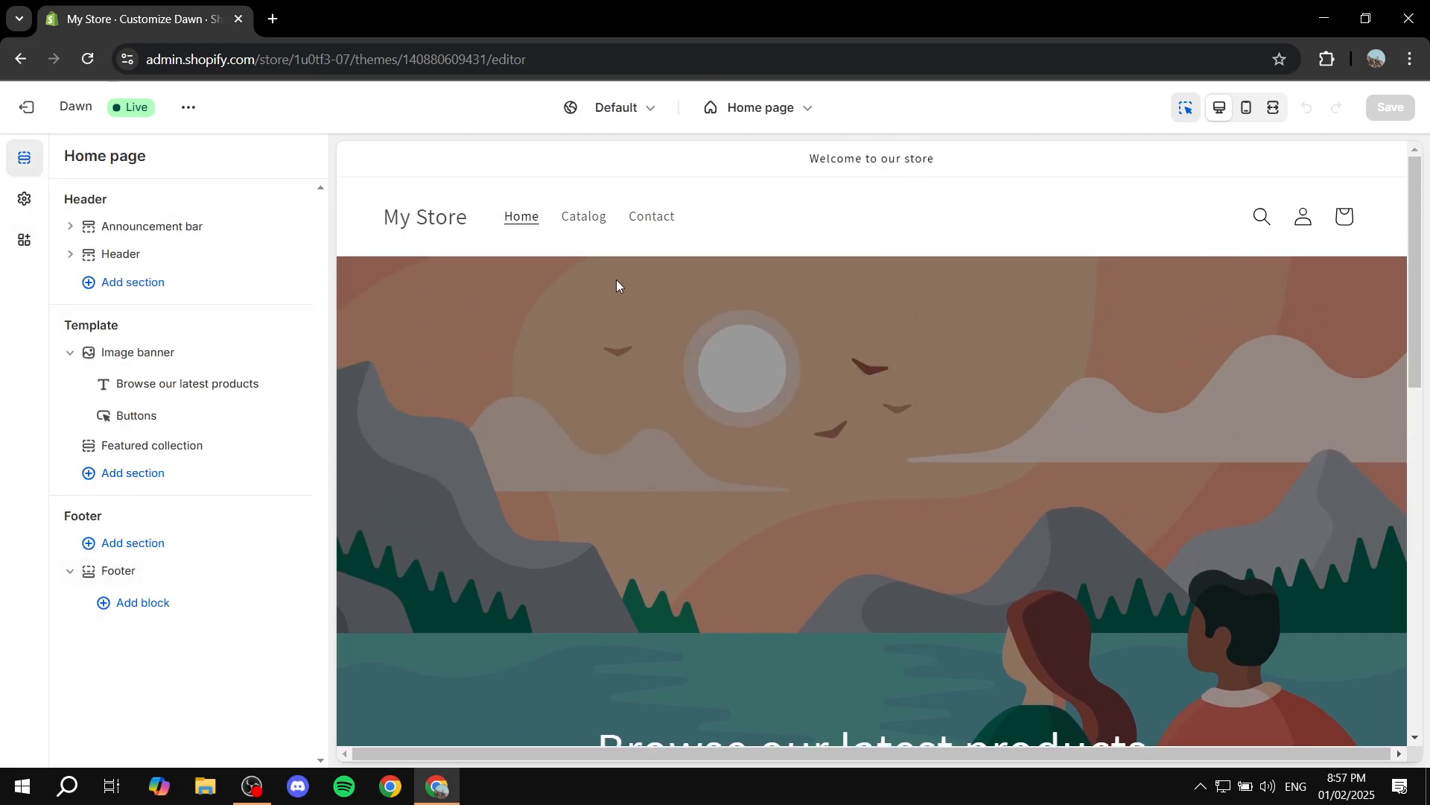
pyautogui.scroll(-8, 1266, 551)
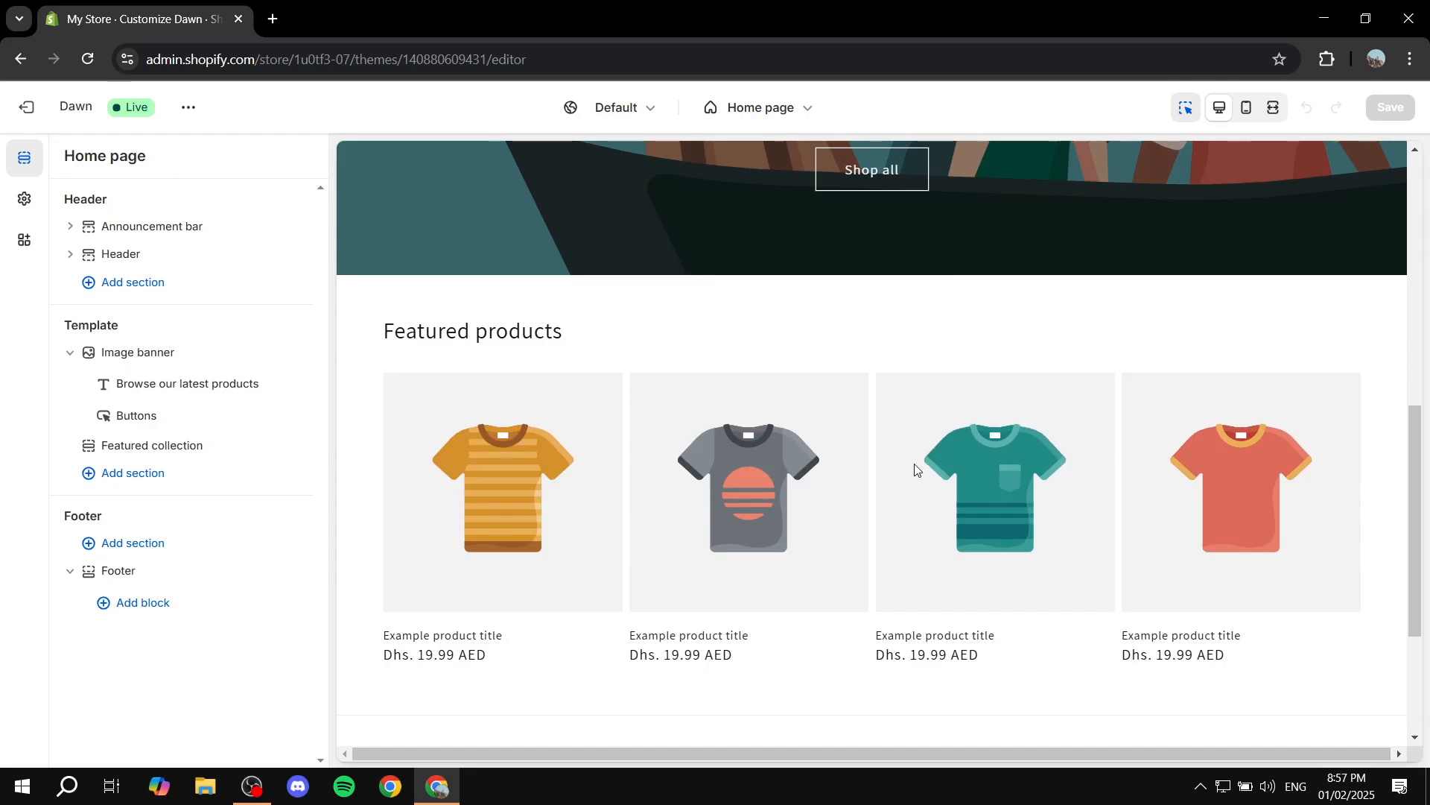
pyautogui.scroll(-3, 916, 469)
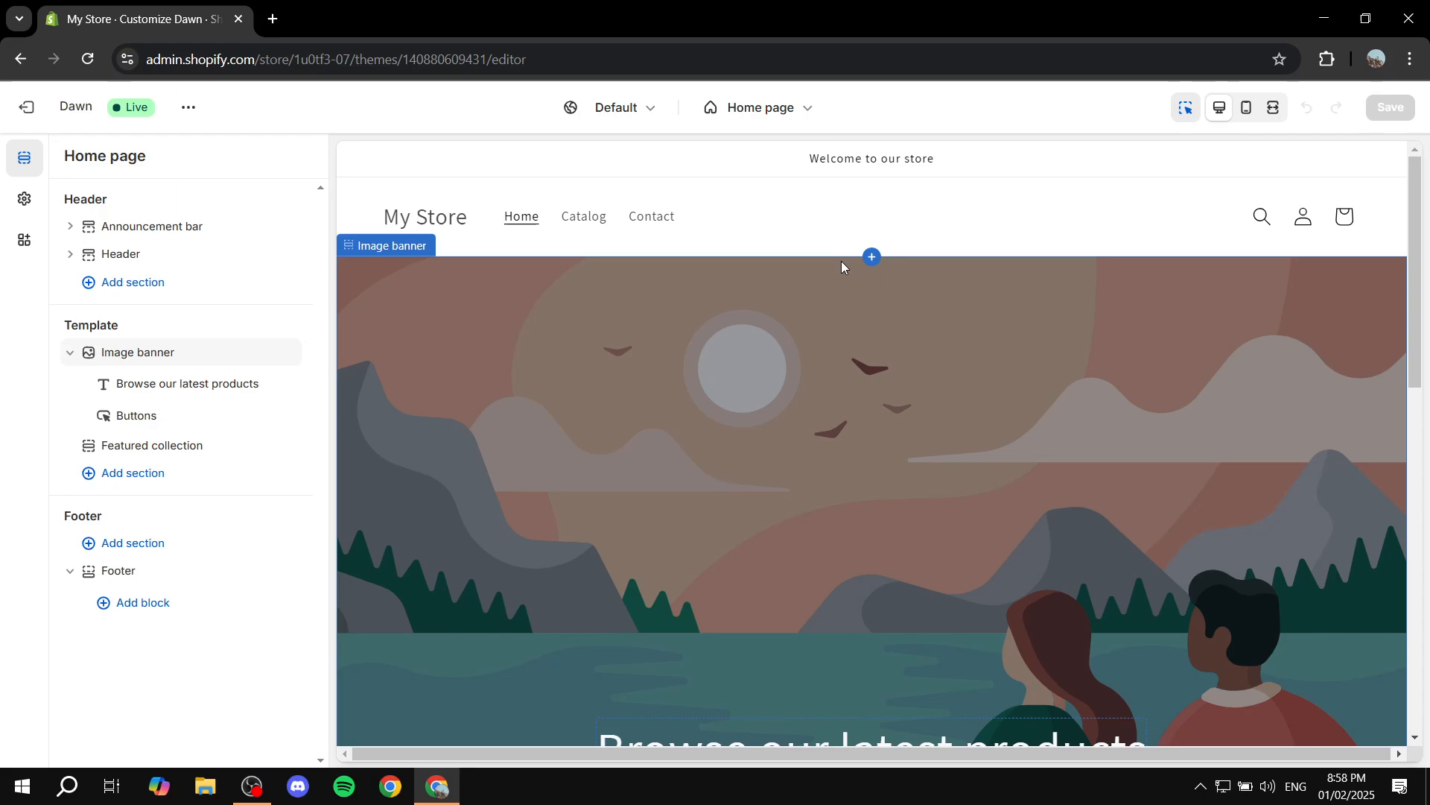
# - Check which store pages and templates can be selected for editing, and look over the home page preview again
pyautogui.click(765, 113)
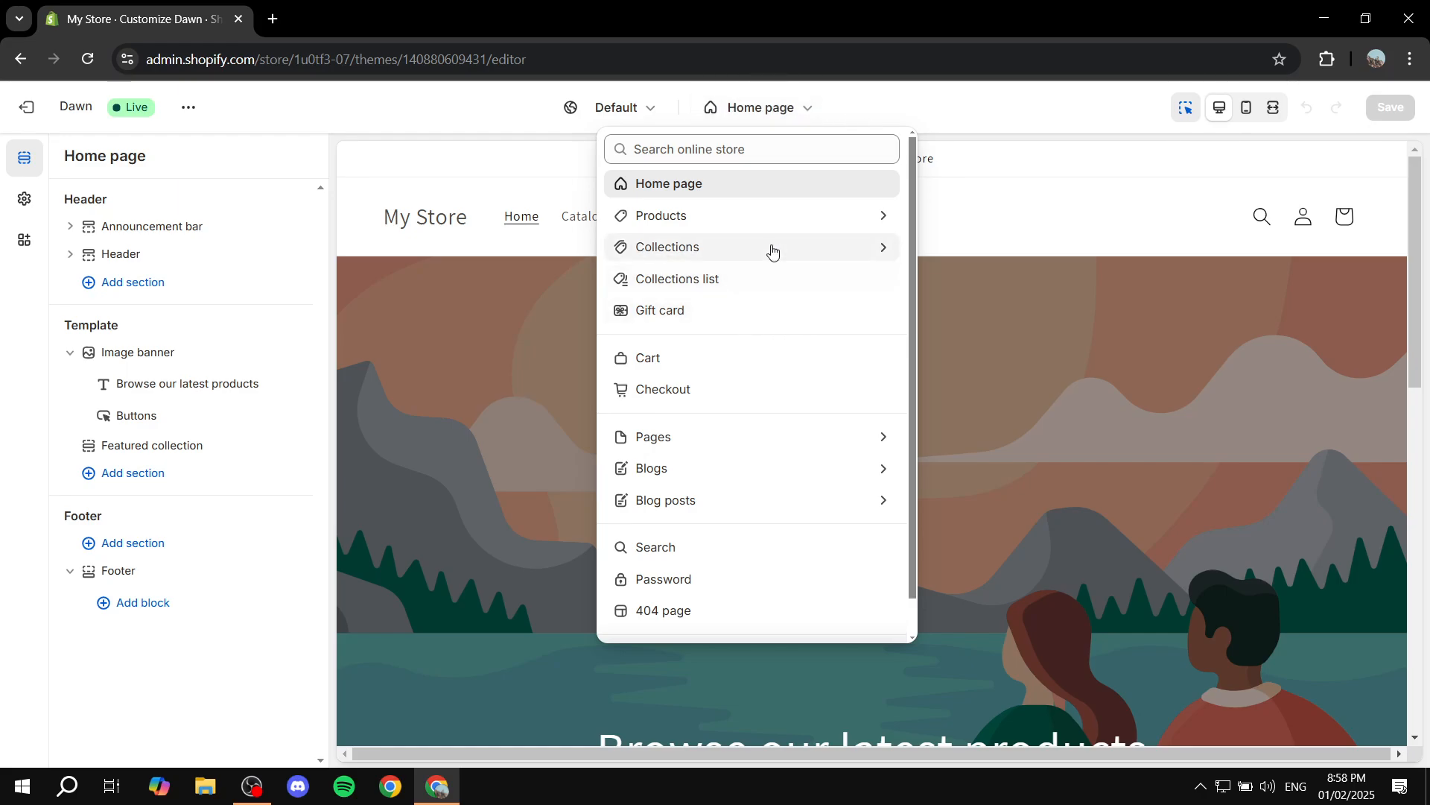
pyautogui.click(687, 153)
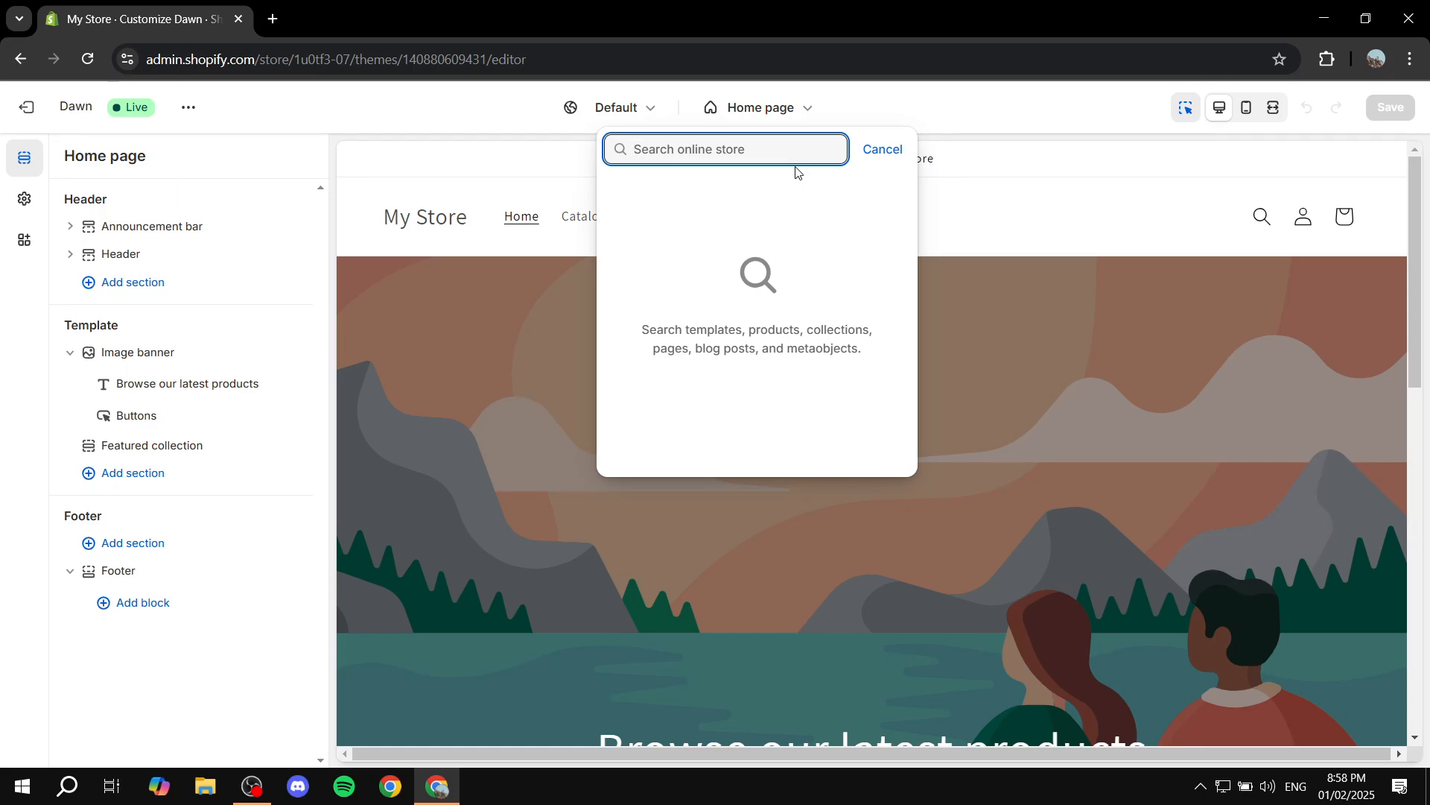
pyautogui.click(775, 108)
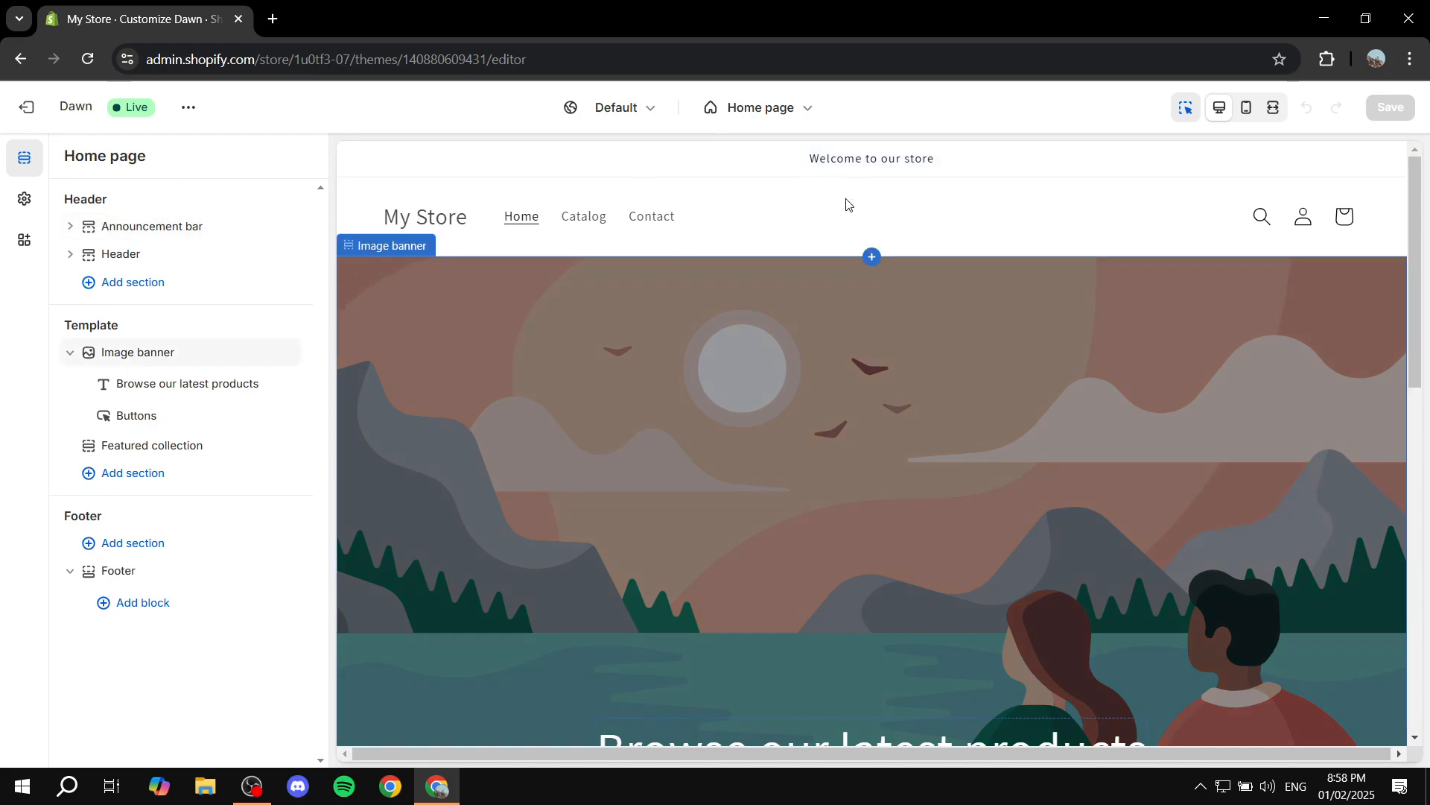
pyautogui.scroll(-10, 924, 298)
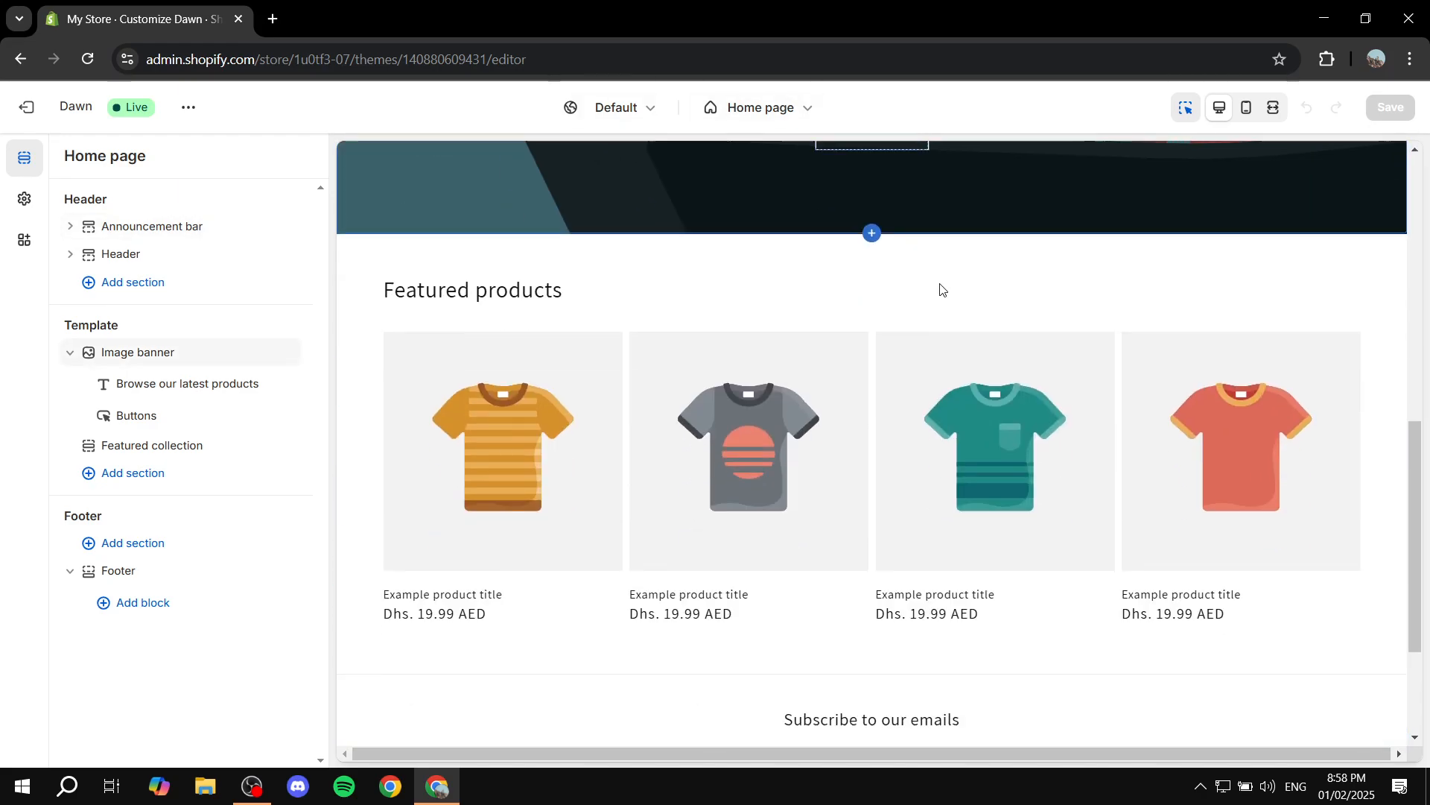
pyautogui.scroll(-3, 923, 298)
pyautogui.scroll(15, 904, 301)
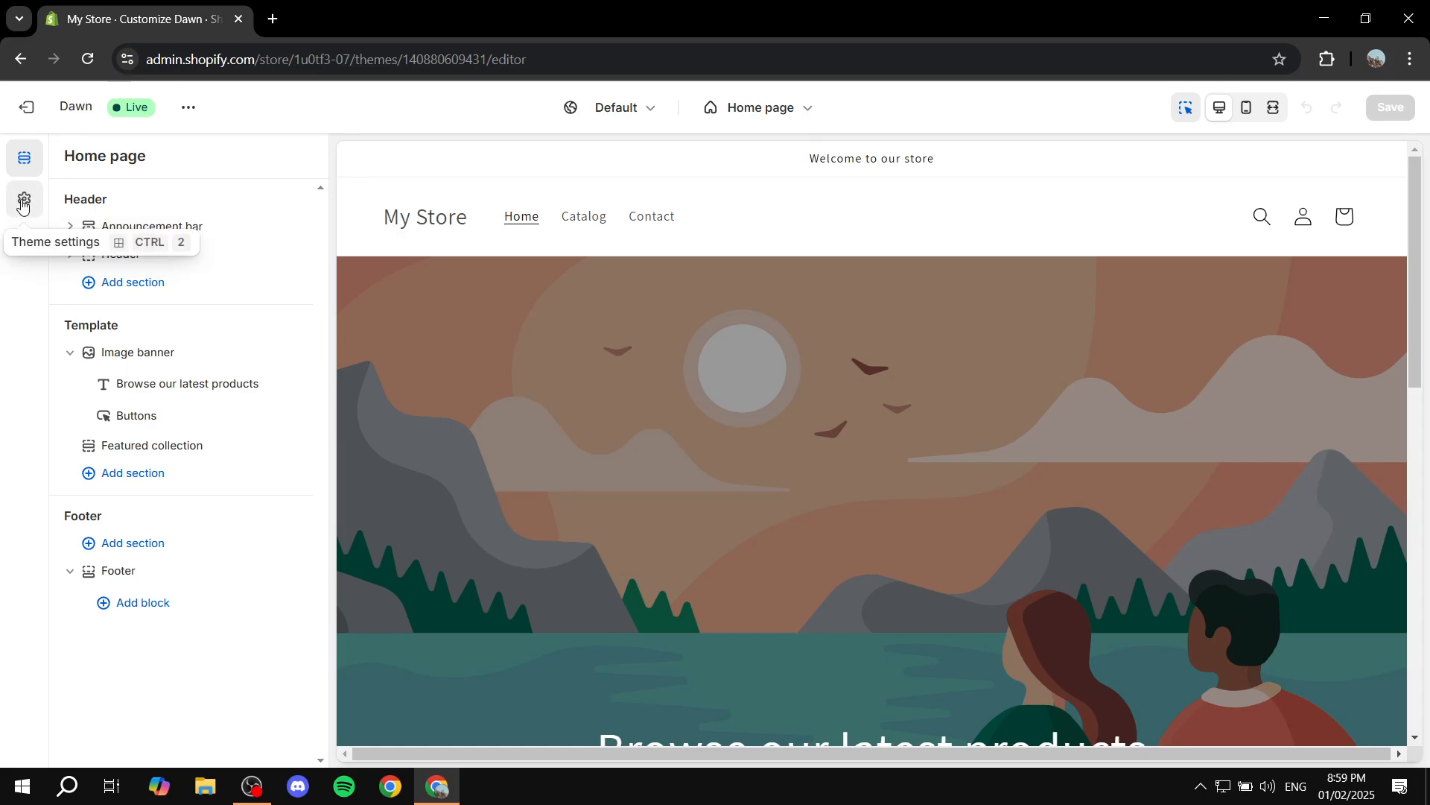
# - Open the theme settings and look through the available setting categories
pyautogui.click(23, 200)
pyautogui.moveTo(53, 164); pyautogui.dragTo(195, 162)
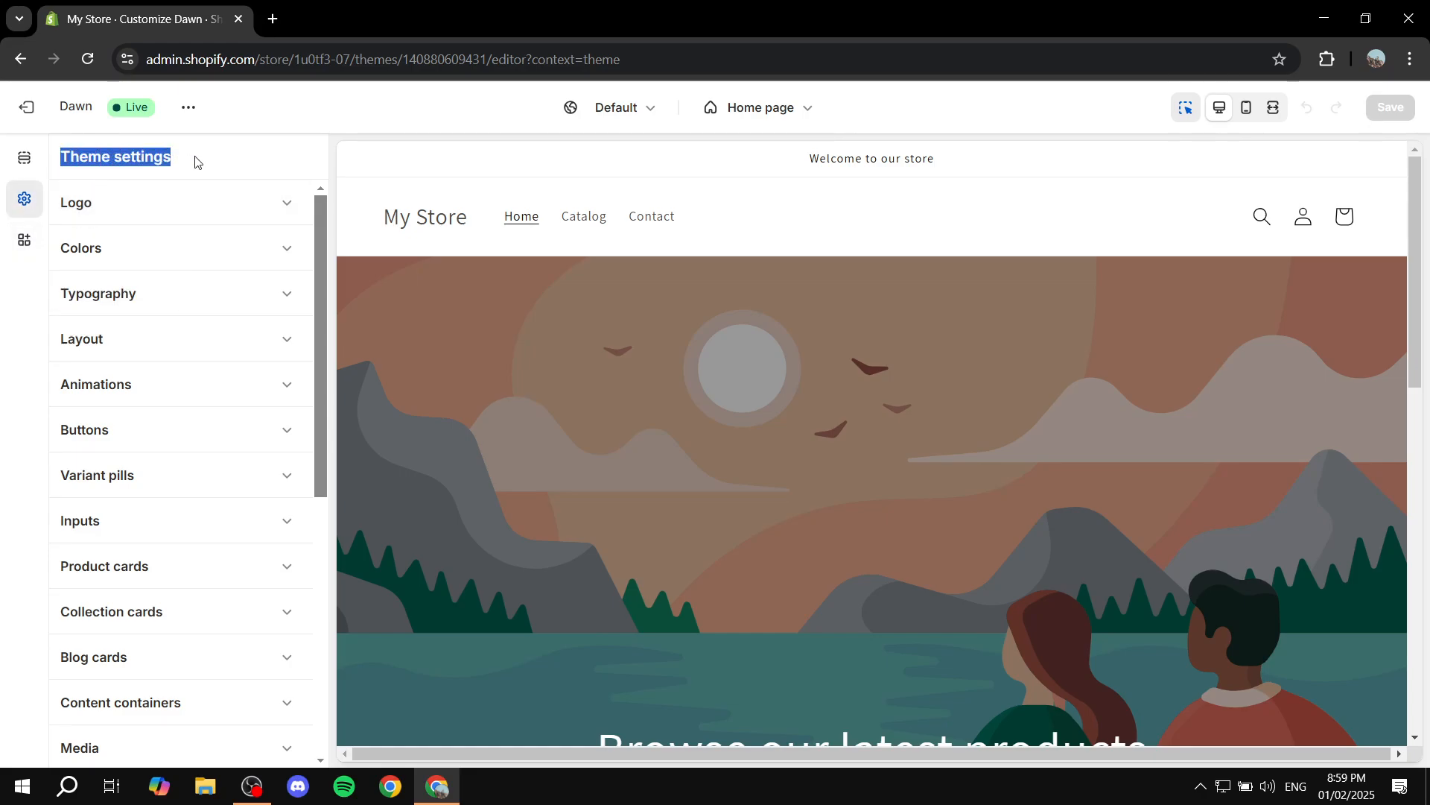
pyautogui.click(195, 162)
pyautogui.scroll(-7, 201, 239)
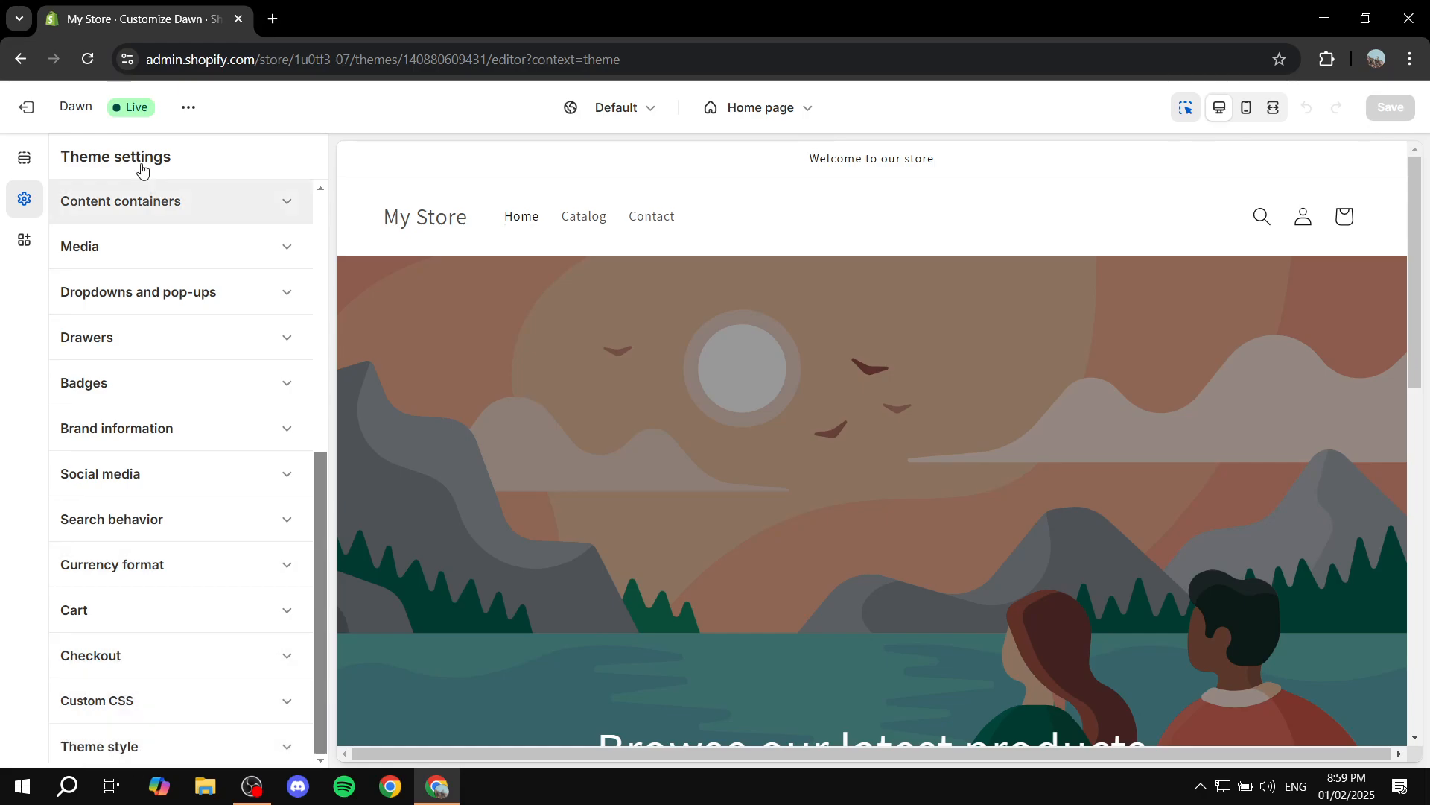
pyautogui.scroll(7, 137, 696)
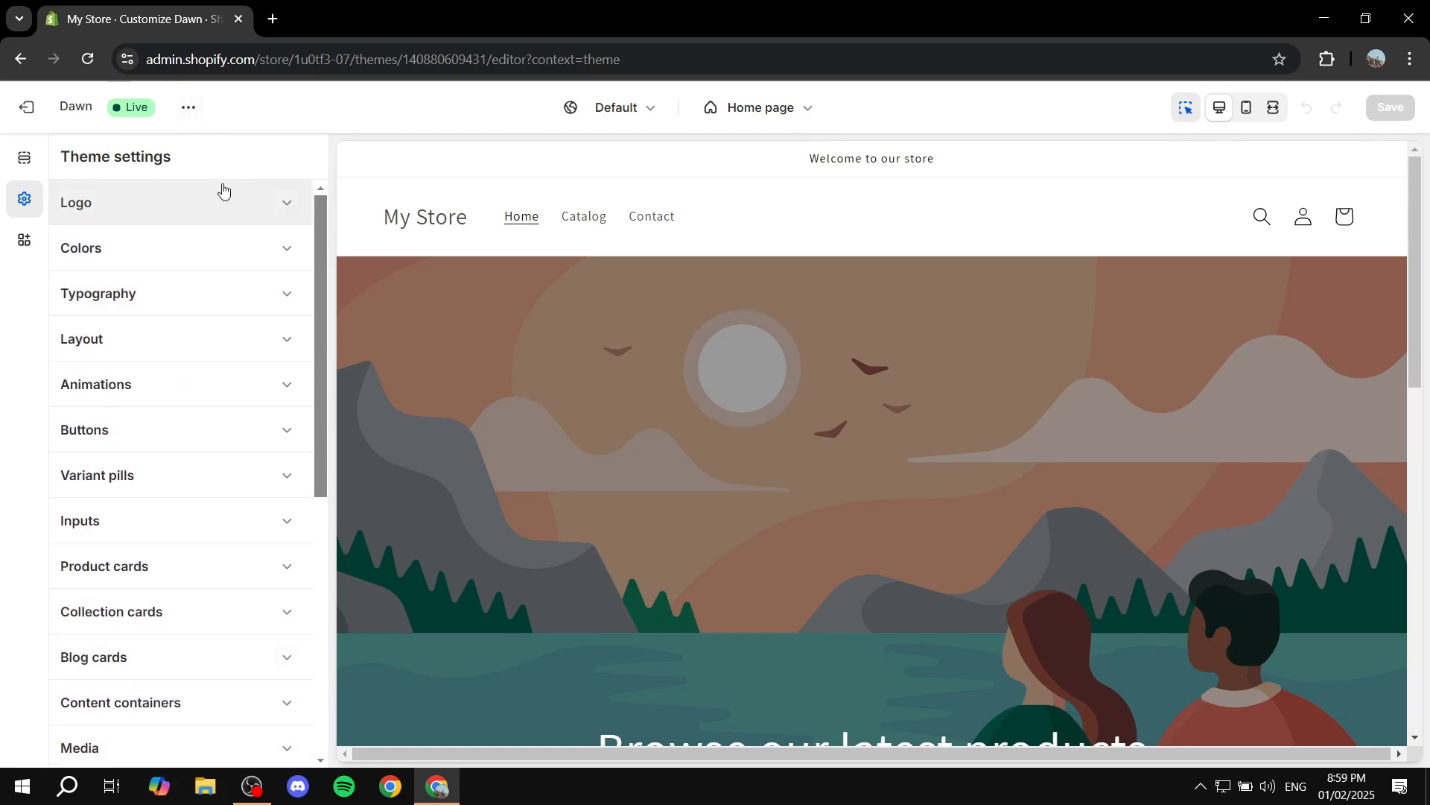
# - Open the image selection for the store logo in the logo settings
pyautogui.click(110, 211)
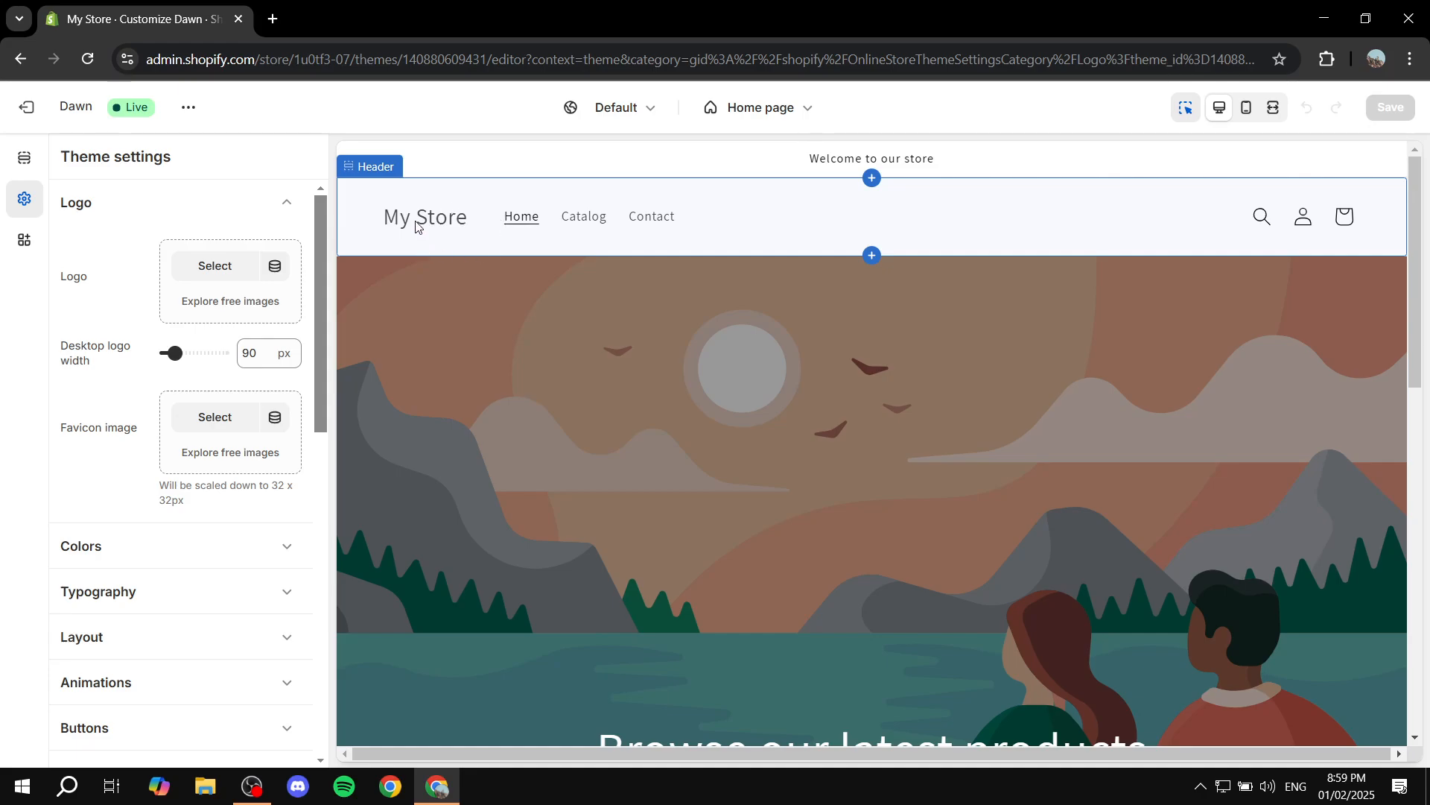
pyautogui.click(217, 265)
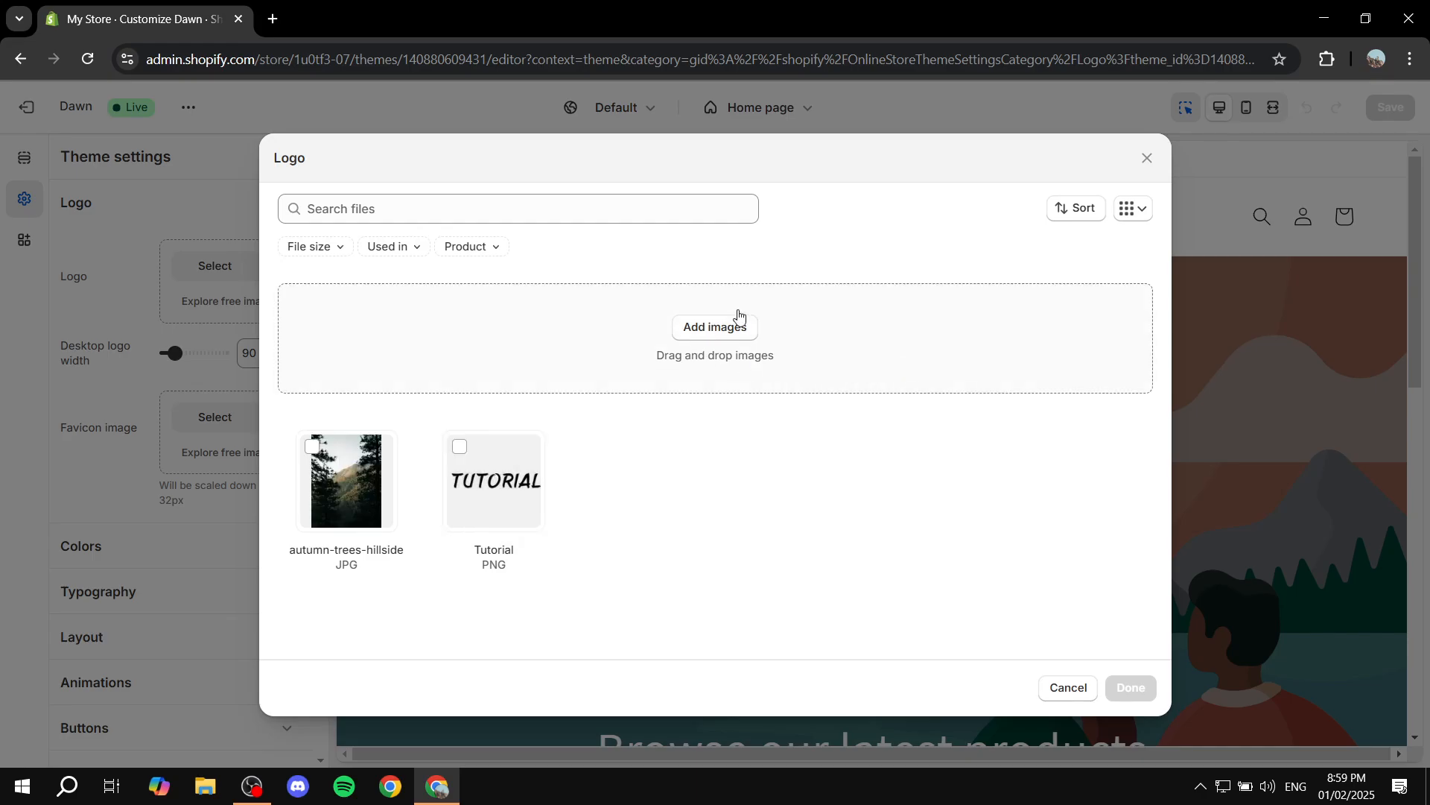
pyautogui.click(707, 331)
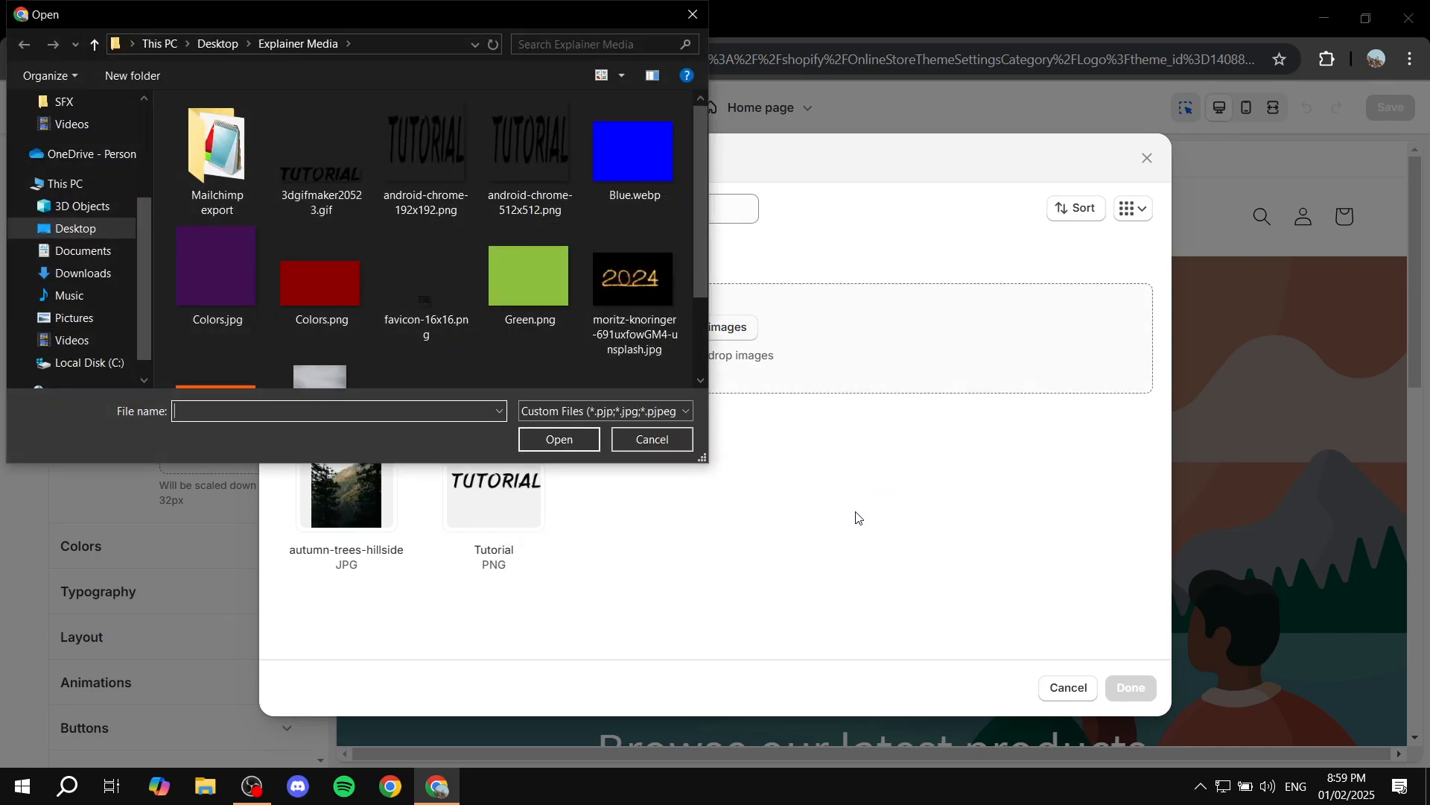
pyautogui.scroll(-1, 525, 253)
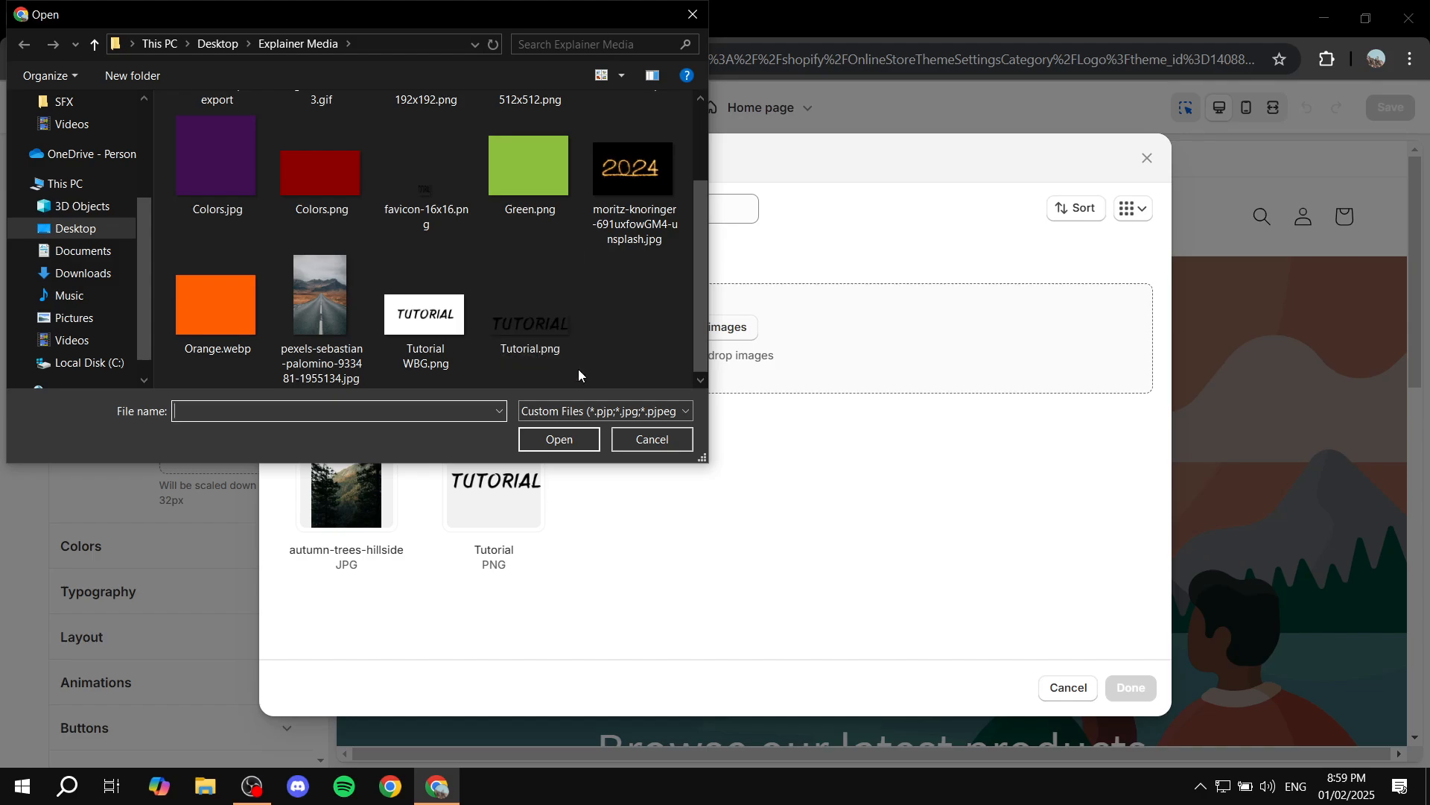
pyautogui.click(650, 449)
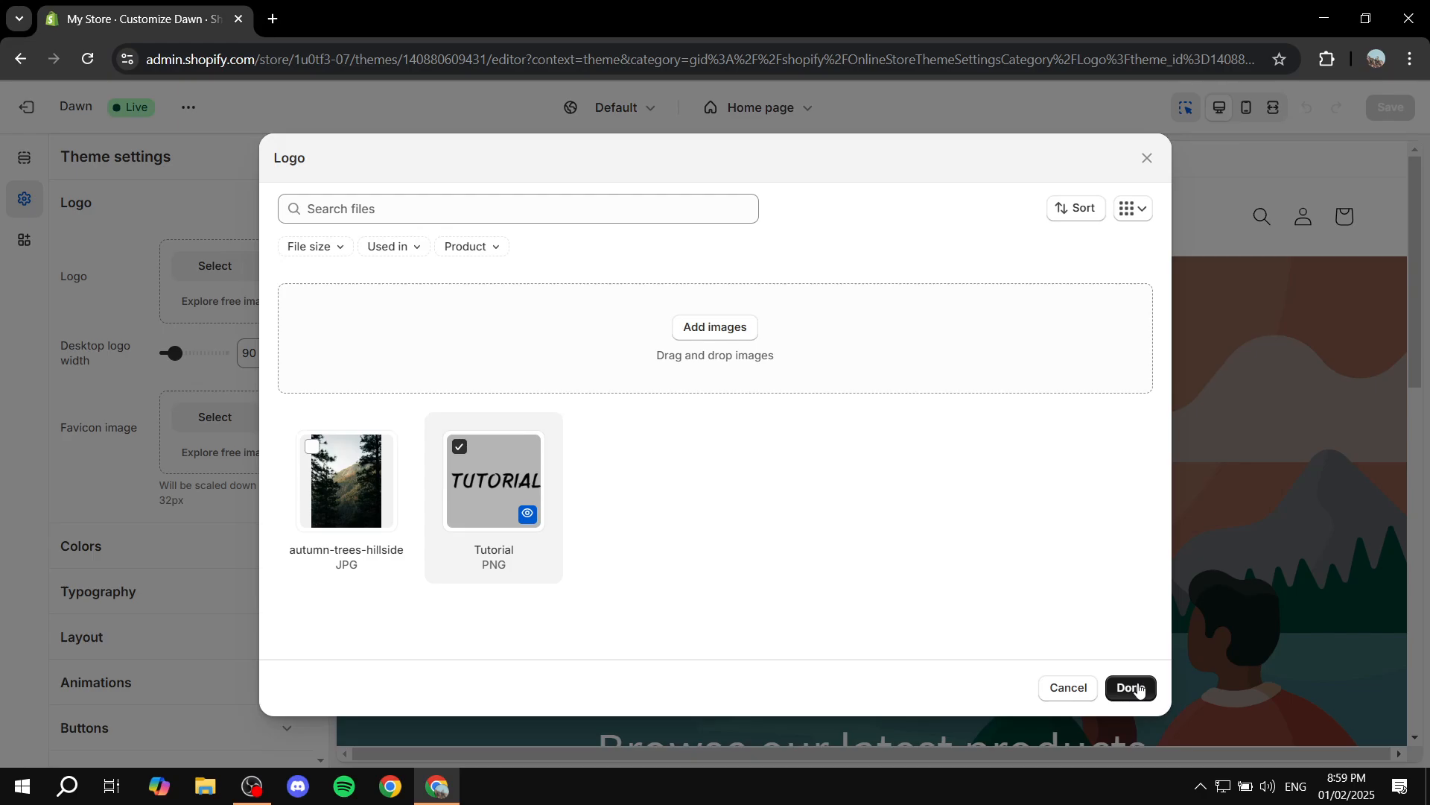
# - Use the already uploaded Tutorial PNG as the store logo and set the desktop logo width to 130 px
pyautogui.click(1132, 687)
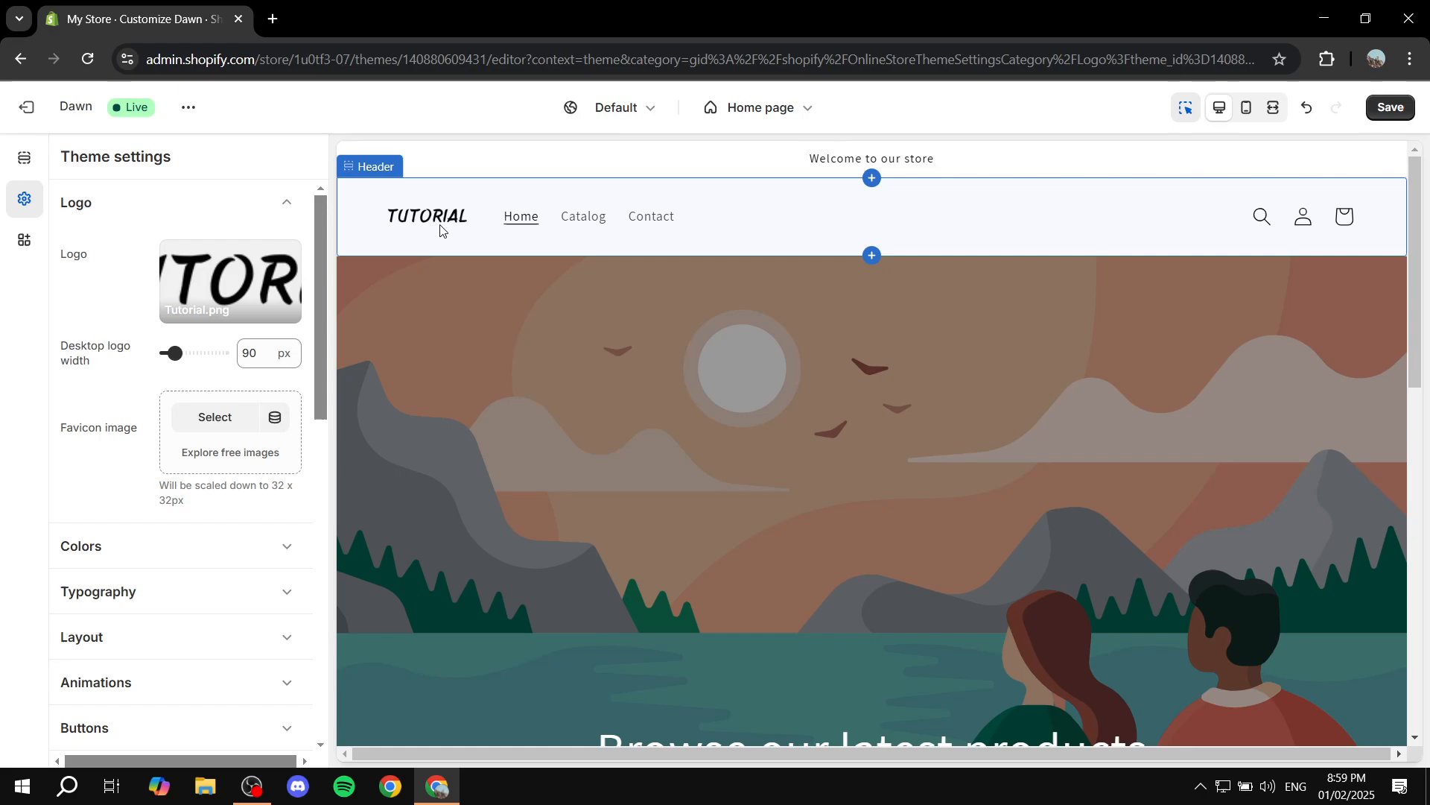
pyautogui.moveTo(51, 350); pyautogui.dragTo(99, 363)
pyautogui.click(103, 363)
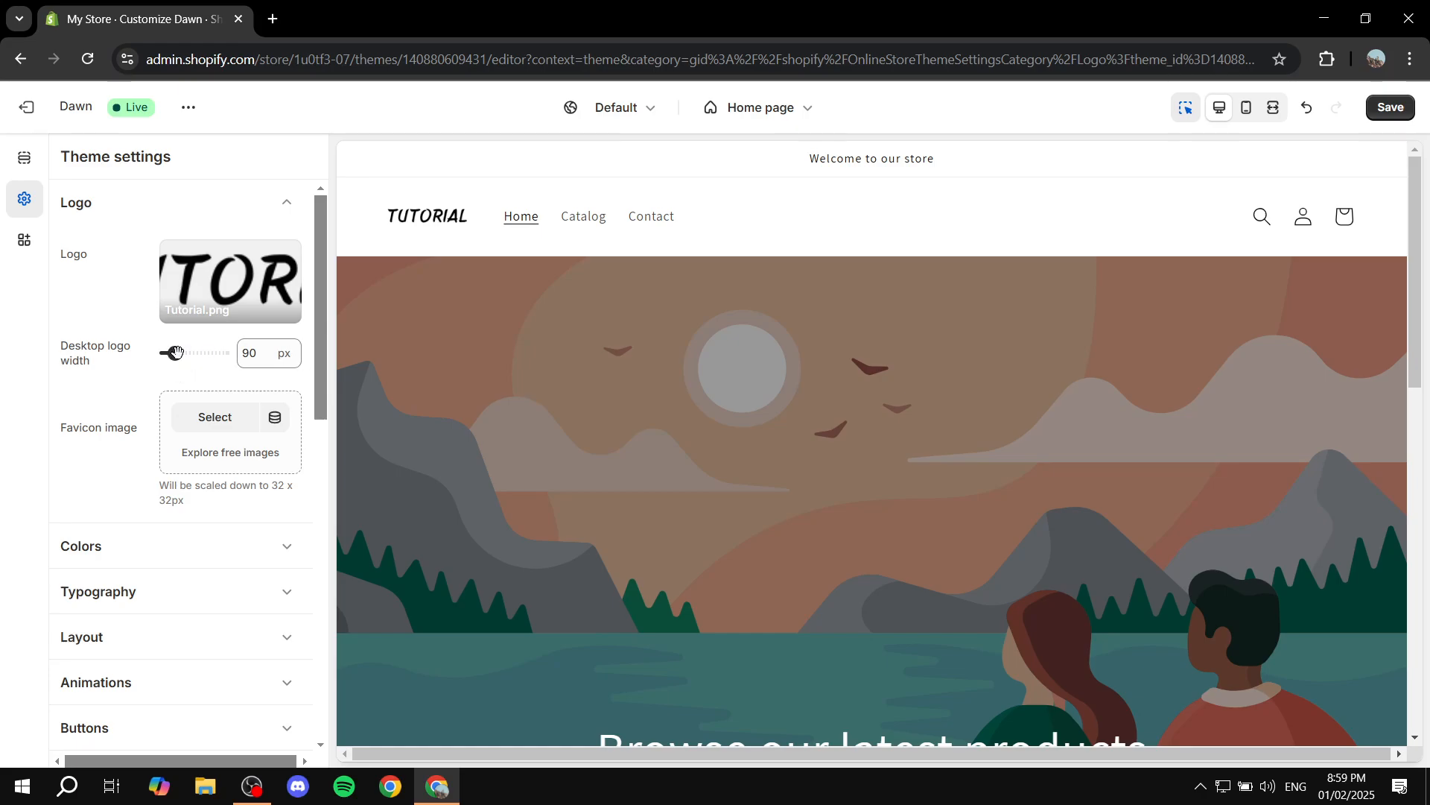
pyautogui.moveTo(177, 352); pyautogui.dragTo(184, 353)
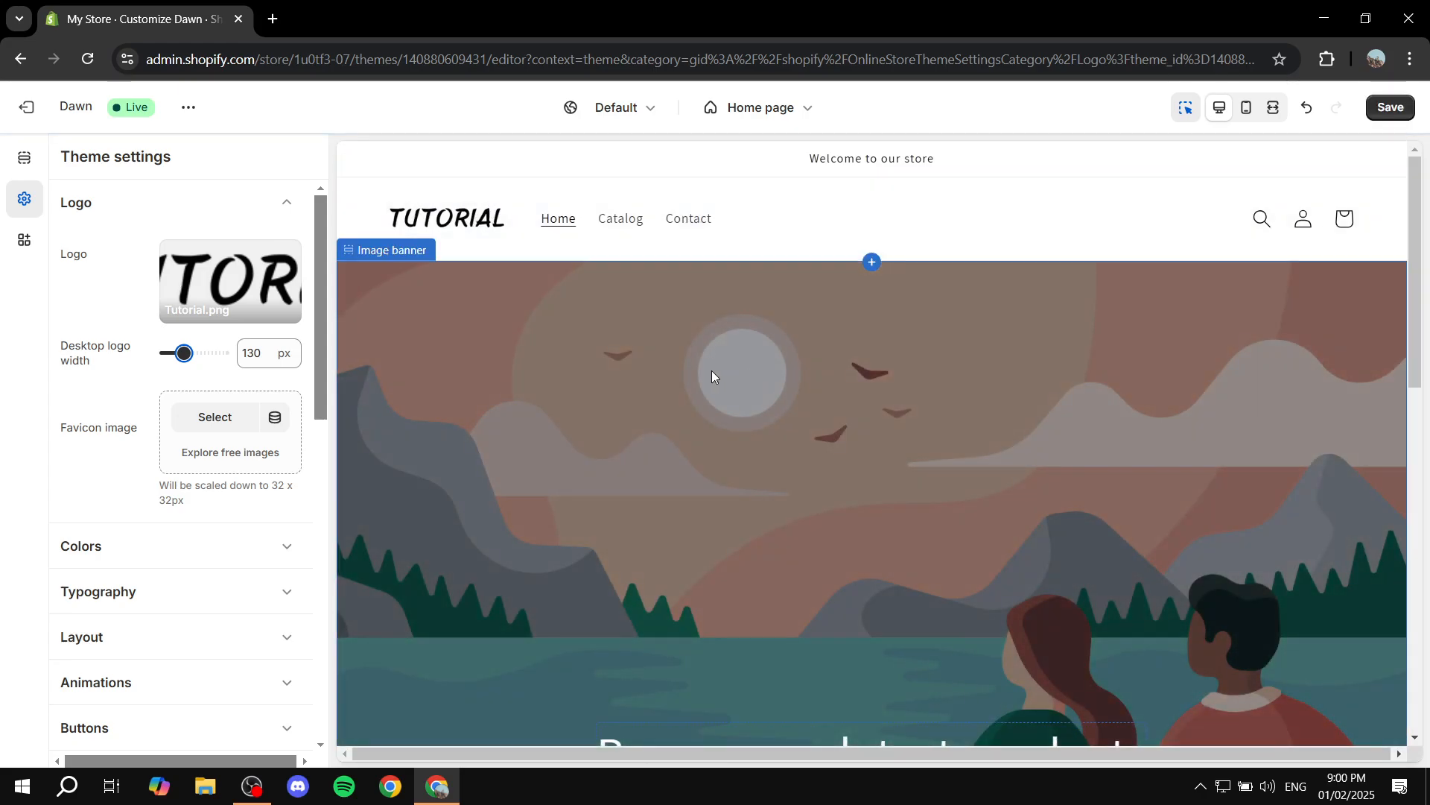
# - Review the favicon image setting and its size note, and collapse the logo settings
pyautogui.moveTo(44, 431); pyautogui.dragTo(142, 430)
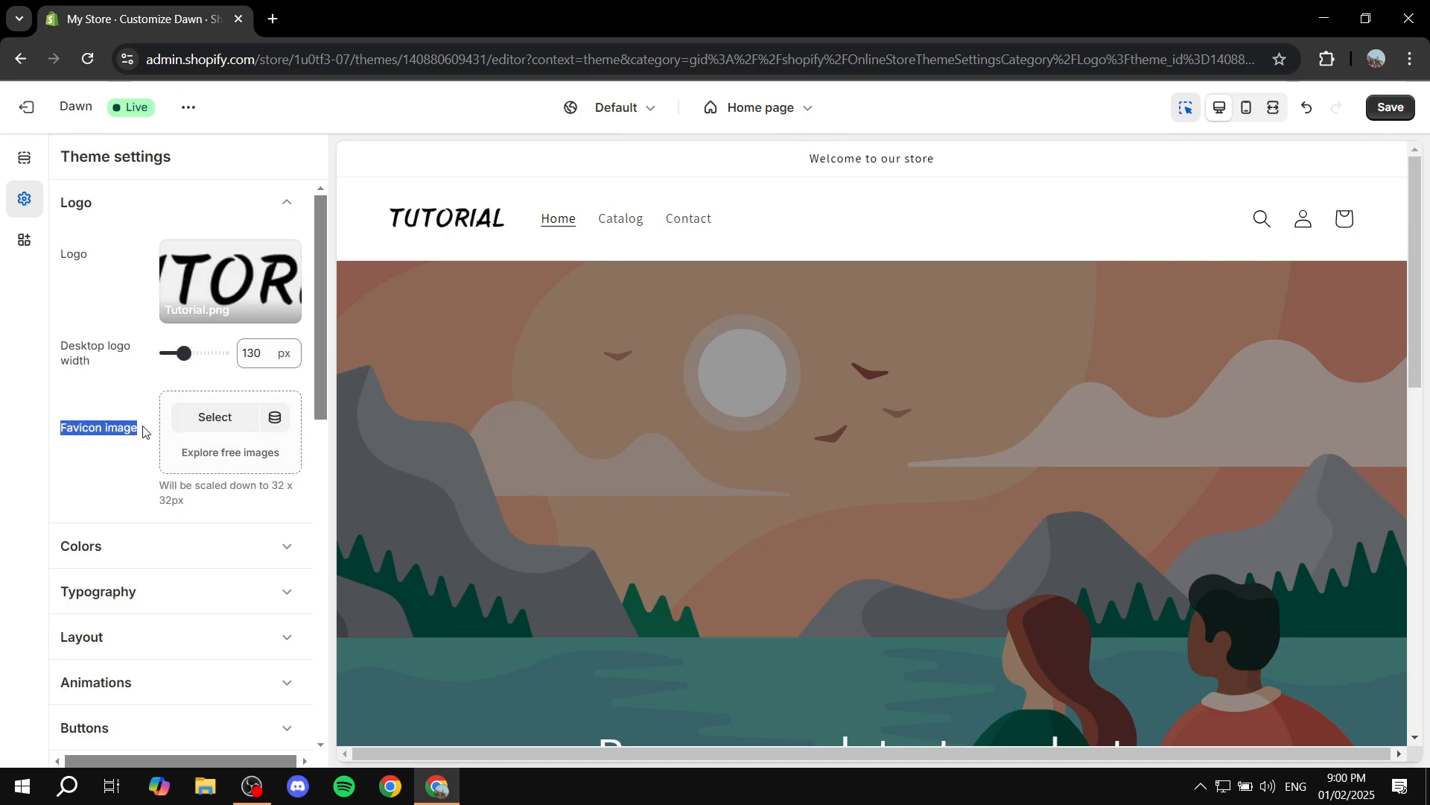
pyautogui.click(145, 430)
pyautogui.moveTo(277, 488); pyautogui.dragTo(281, 499)
pyautogui.click(280, 499)
pyautogui.click(292, 200)
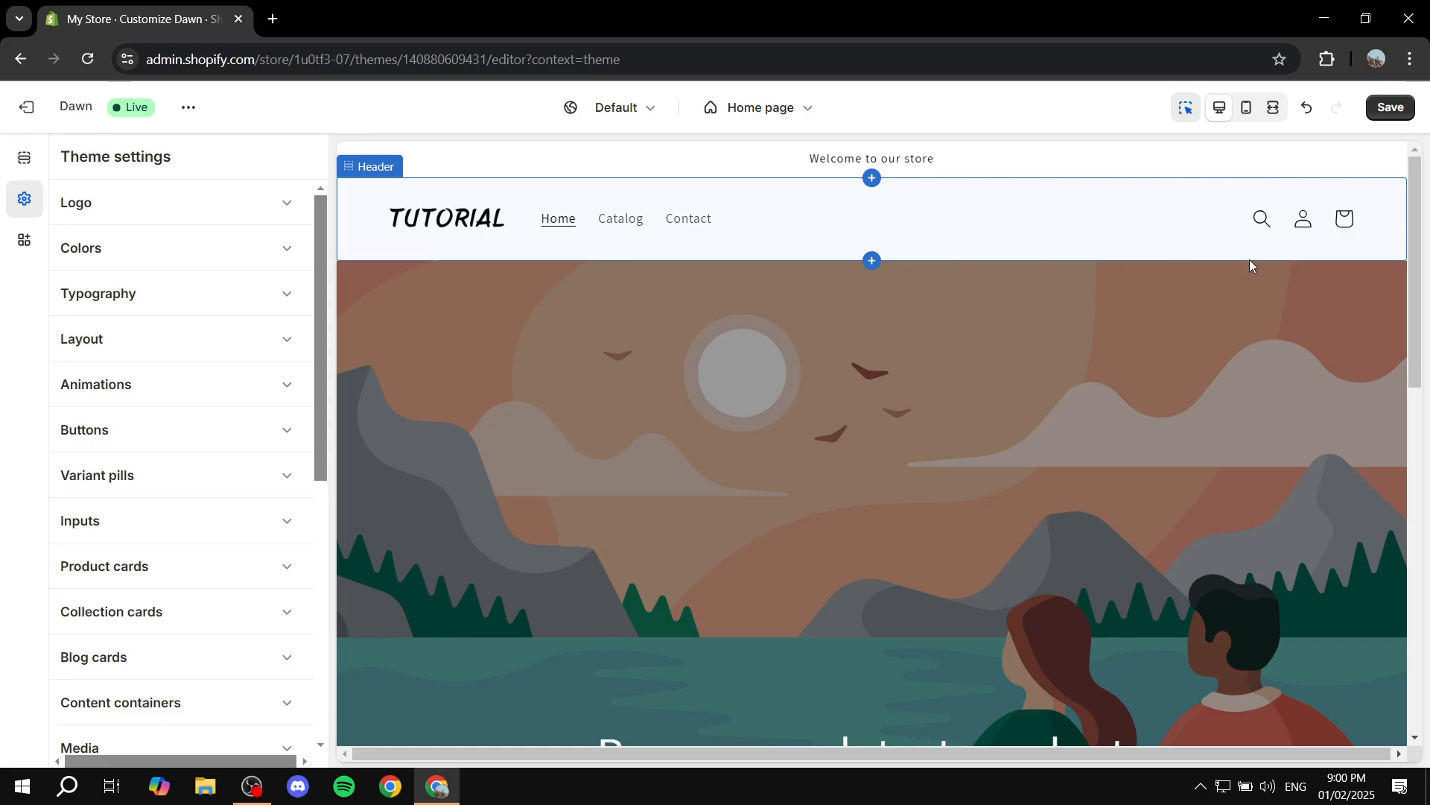
# - Examine the home page preview from the header through the featured products to the email signup
pyautogui.scroll(-5, 900, 236)
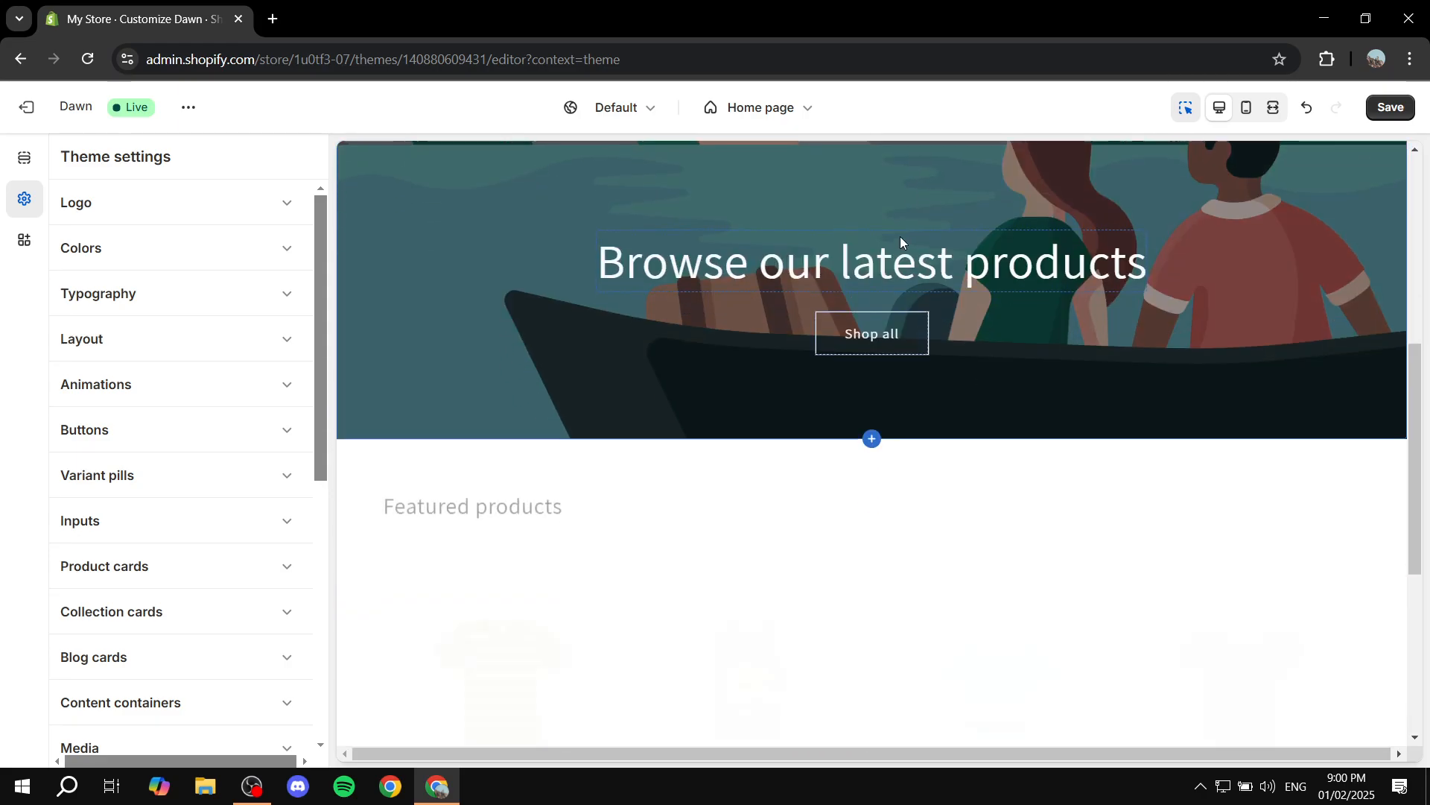
pyautogui.scroll(-1, 924, 246)
pyautogui.scroll(1, 919, 394)
pyautogui.scroll(-5, 929, 367)
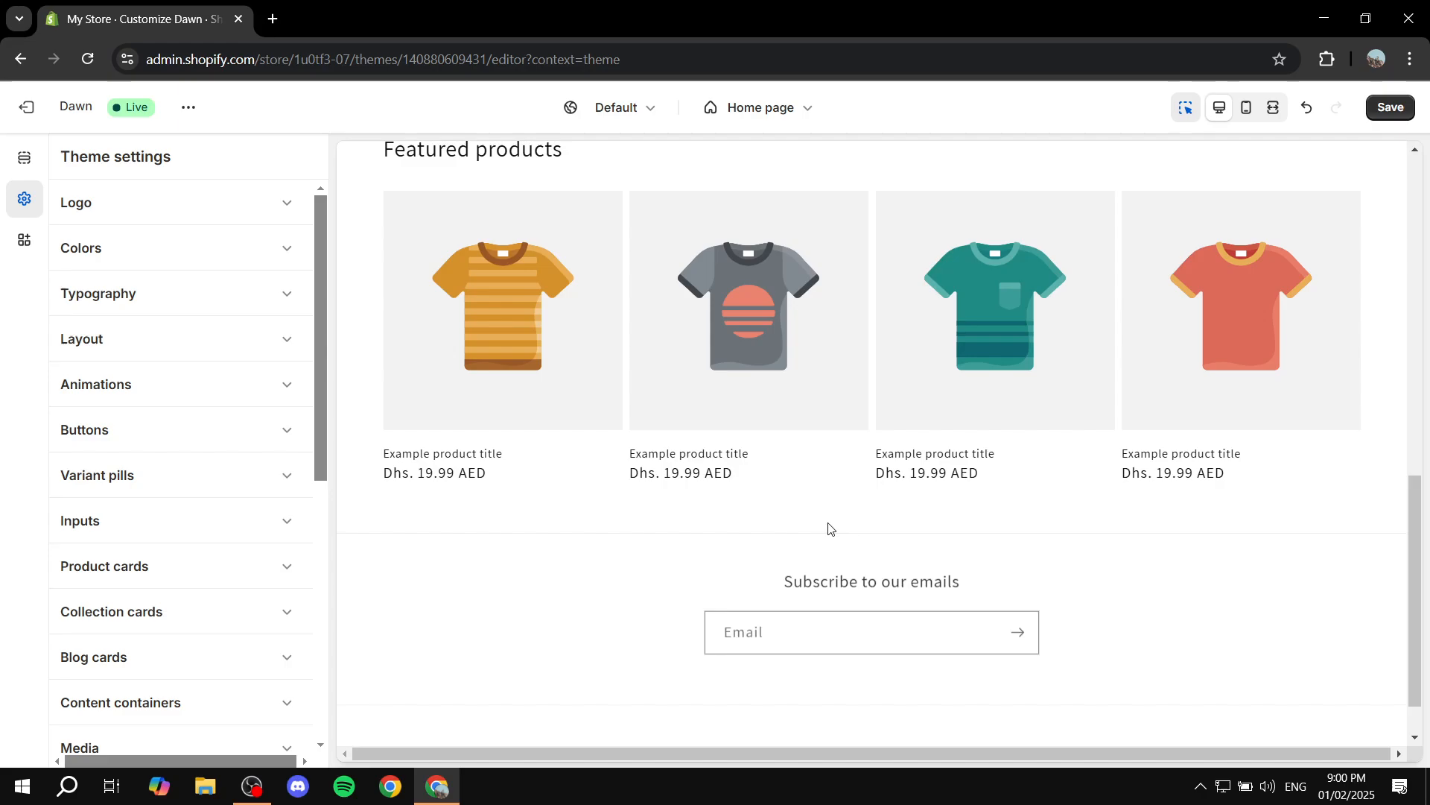
pyautogui.scroll(2, 760, 279)
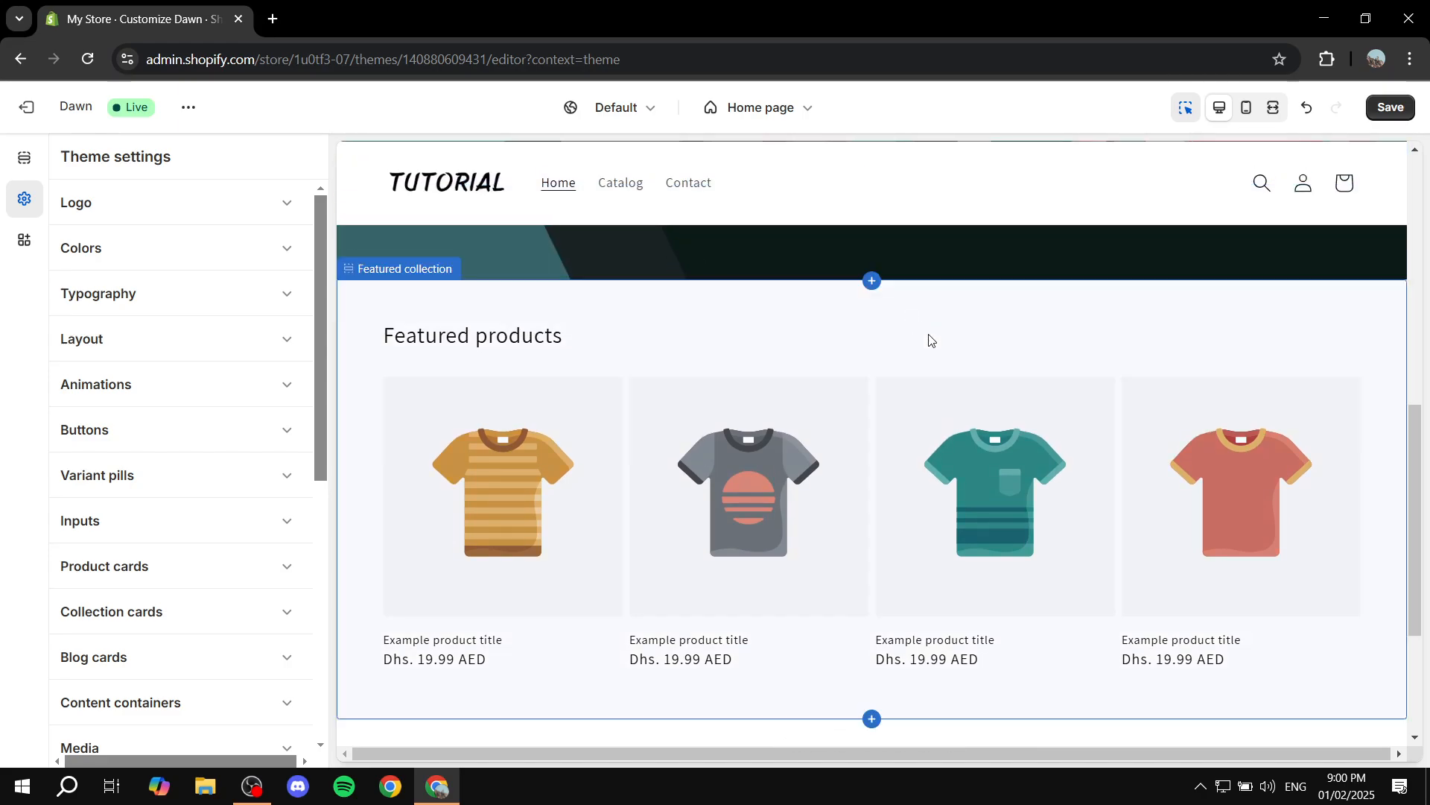
pyautogui.scroll(1, 820, 364)
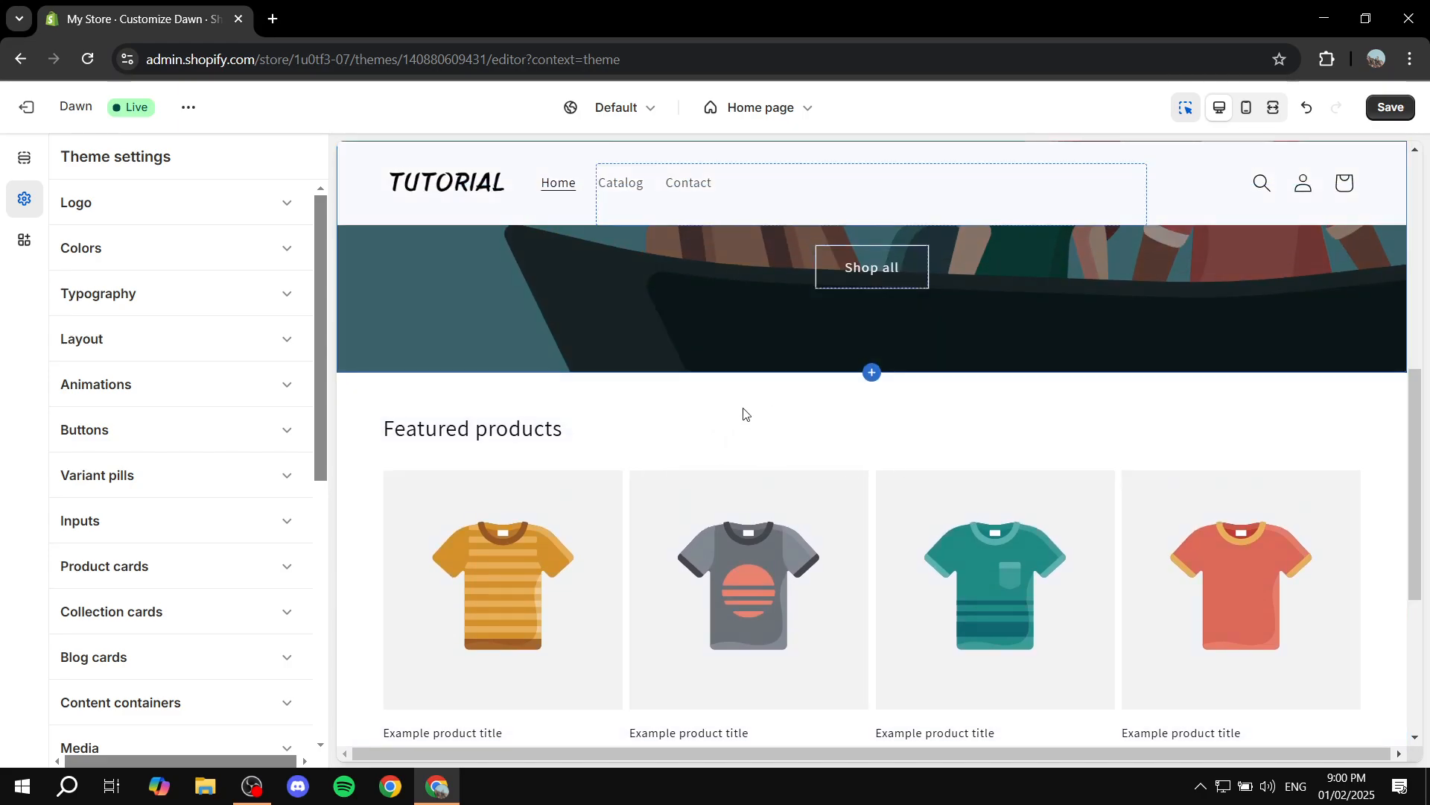
pyautogui.scroll(5, 744, 415)
pyautogui.scroll(-7, 913, 320)
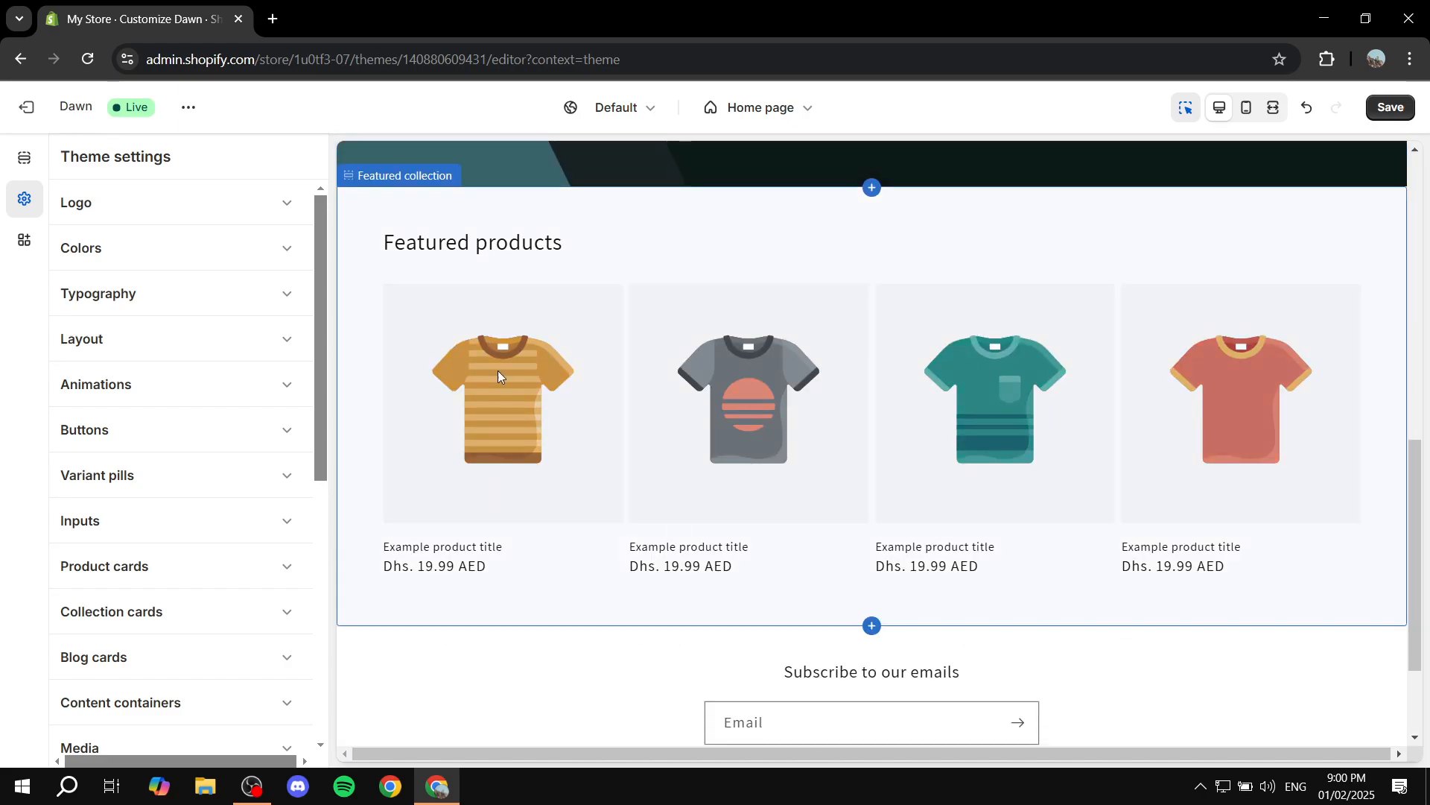
pyautogui.scroll(6, 886, 313)
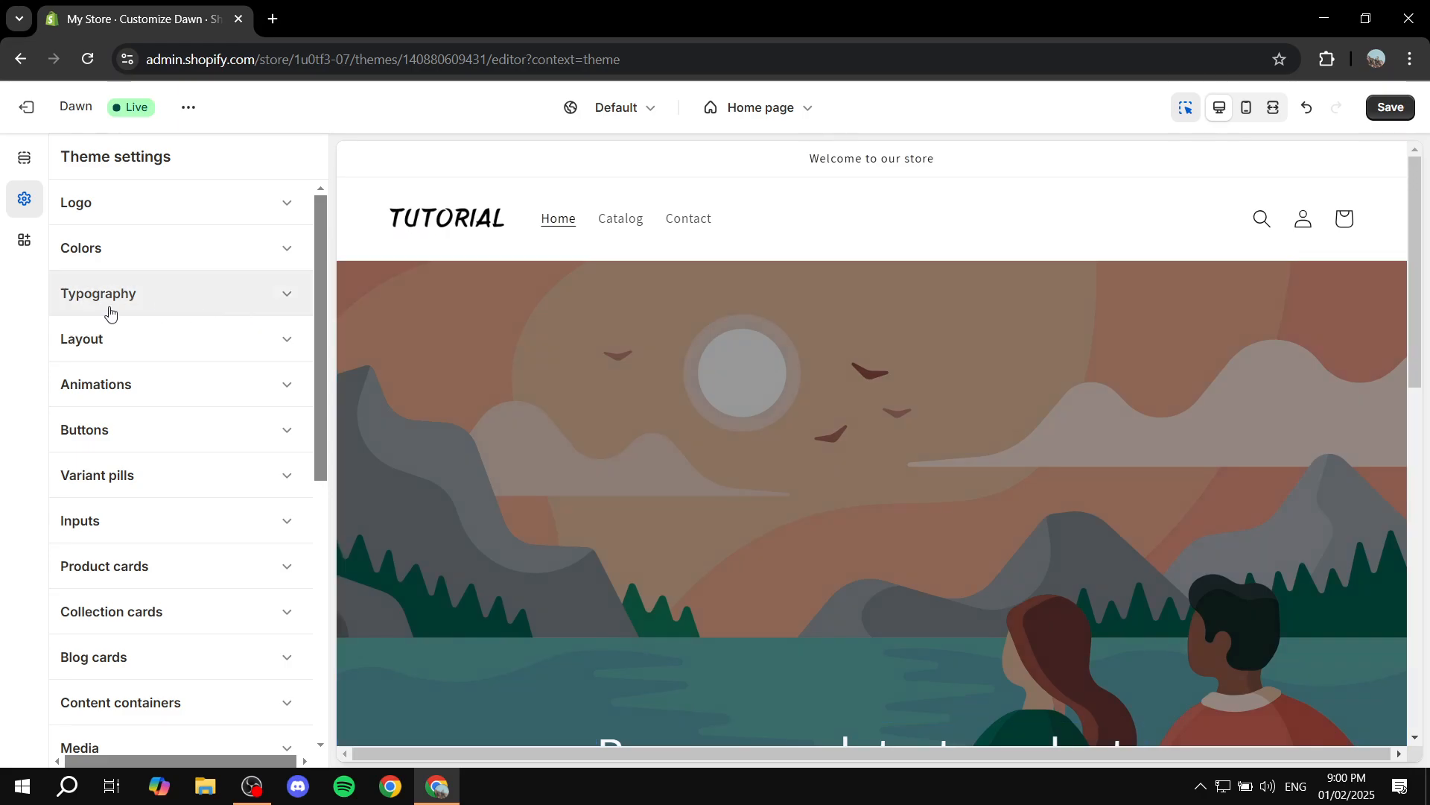
# - Expand the theme's color settings and look through the color schemes
pyautogui.click(213, 251)
pyautogui.moveTo(52, 305); pyautogui.dragTo(122, 301)
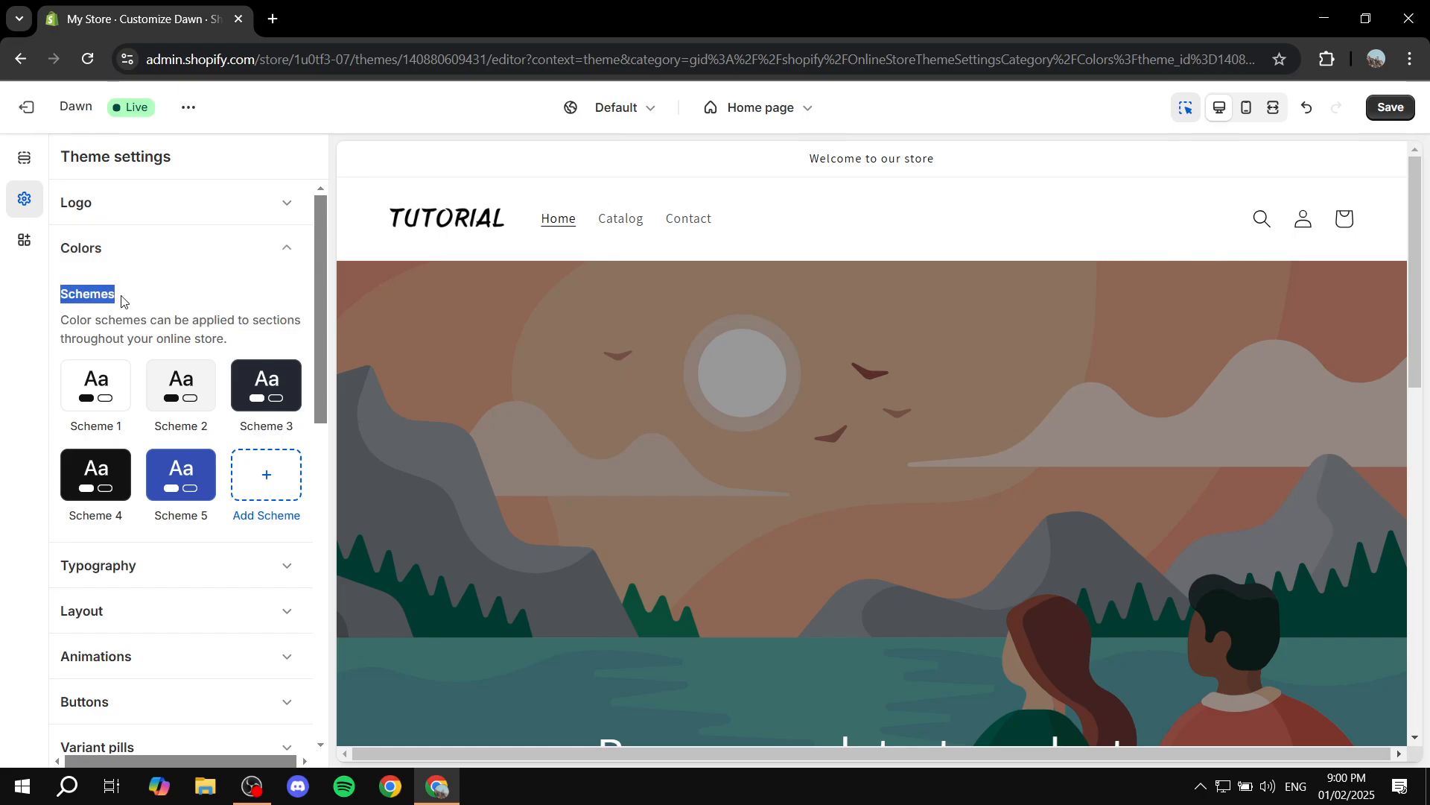
pyautogui.click(134, 301)
pyautogui.scroll(-1, 138, 302)
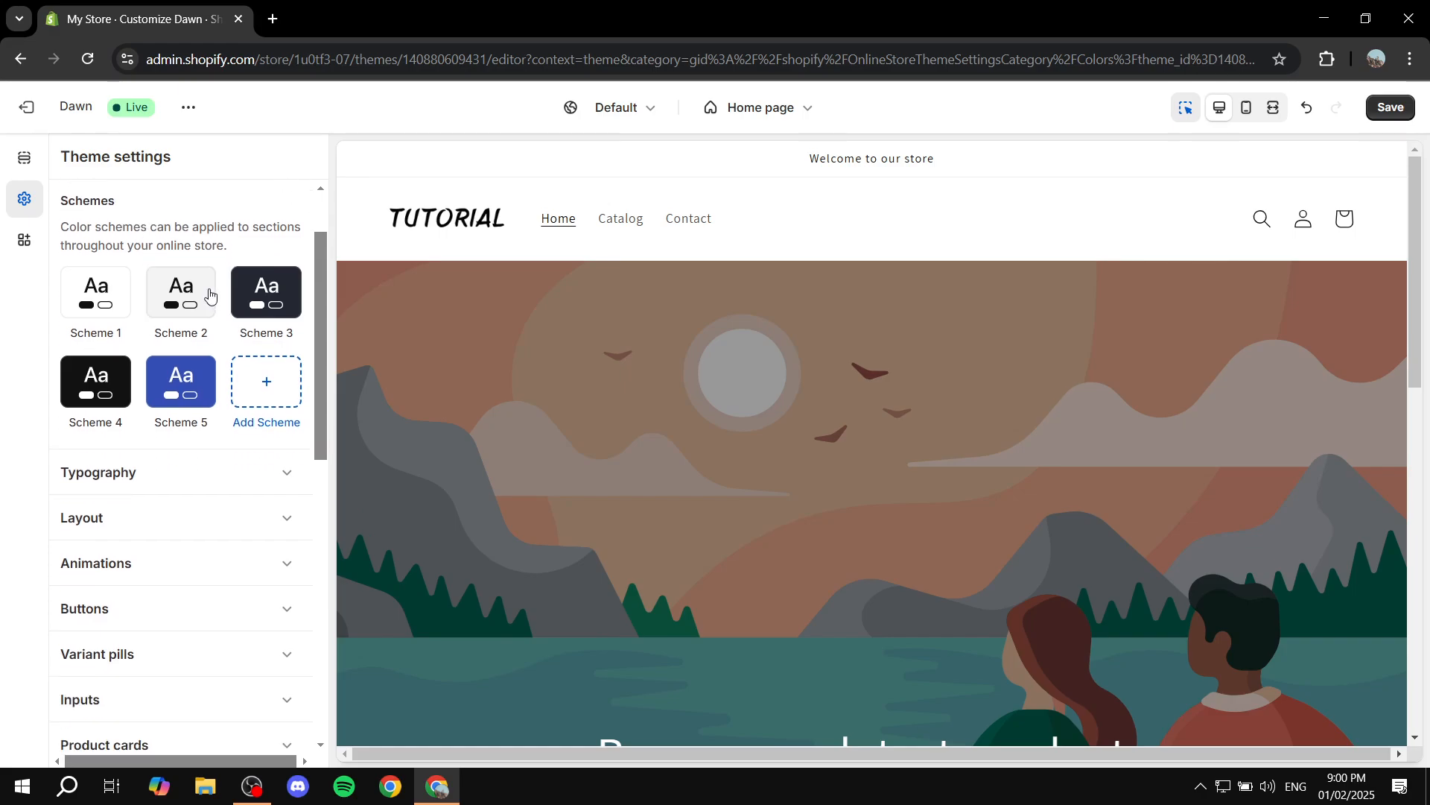
# - Open color Scheme 5 for editing and set its background color to #676767
pyautogui.scroll(1, 210, 298)
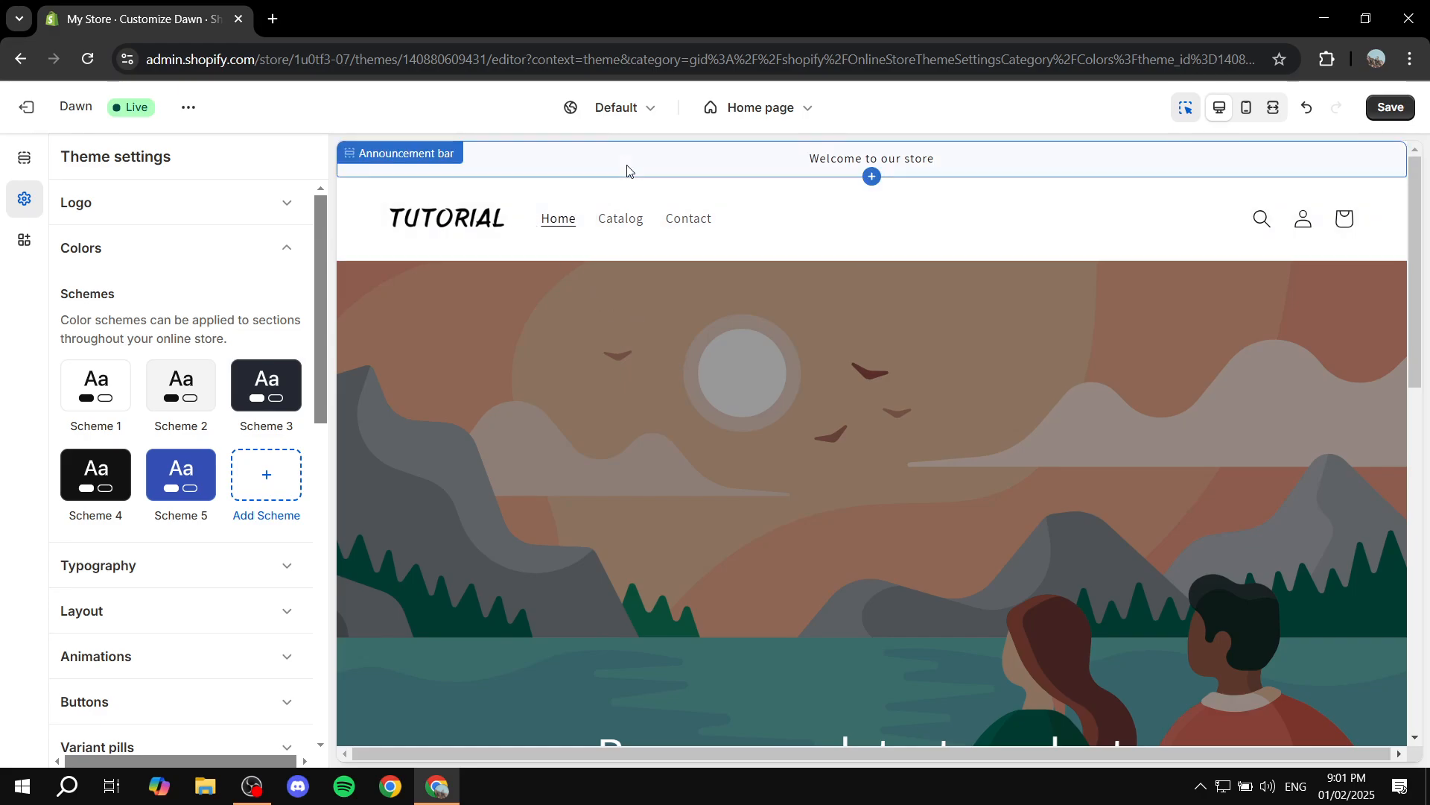
pyautogui.scroll(-10, 748, 450)
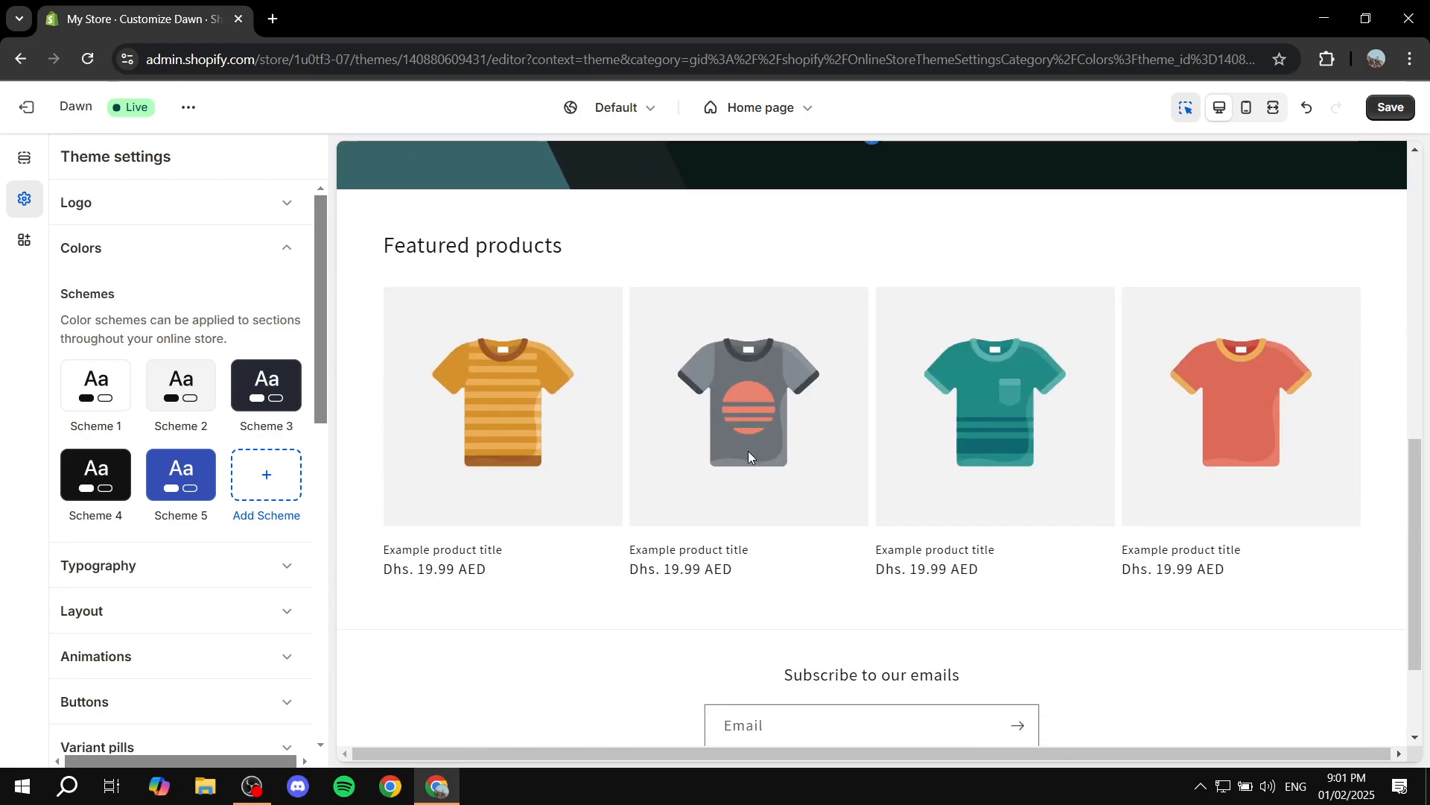
pyautogui.scroll(10, 567, 511)
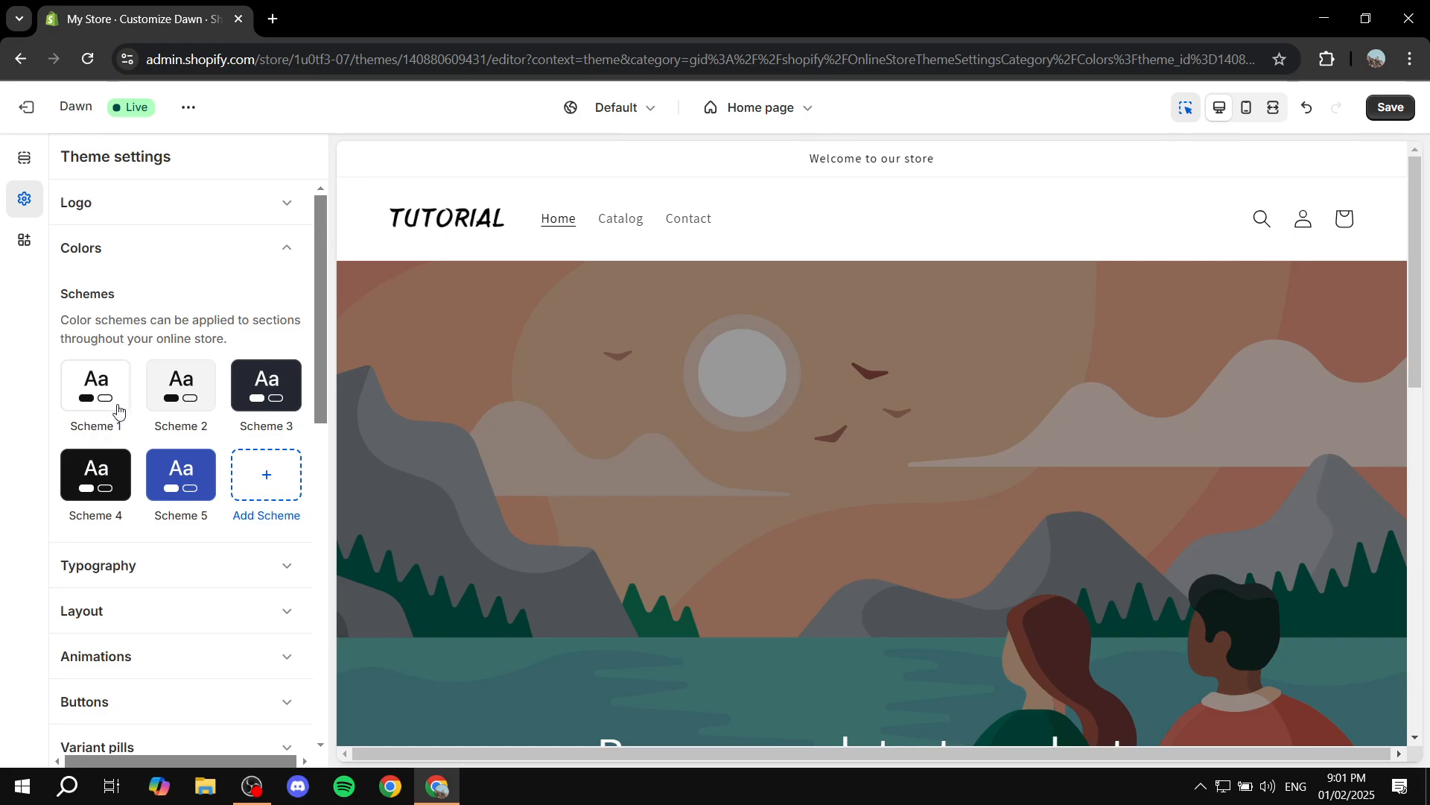
pyautogui.click(190, 485)
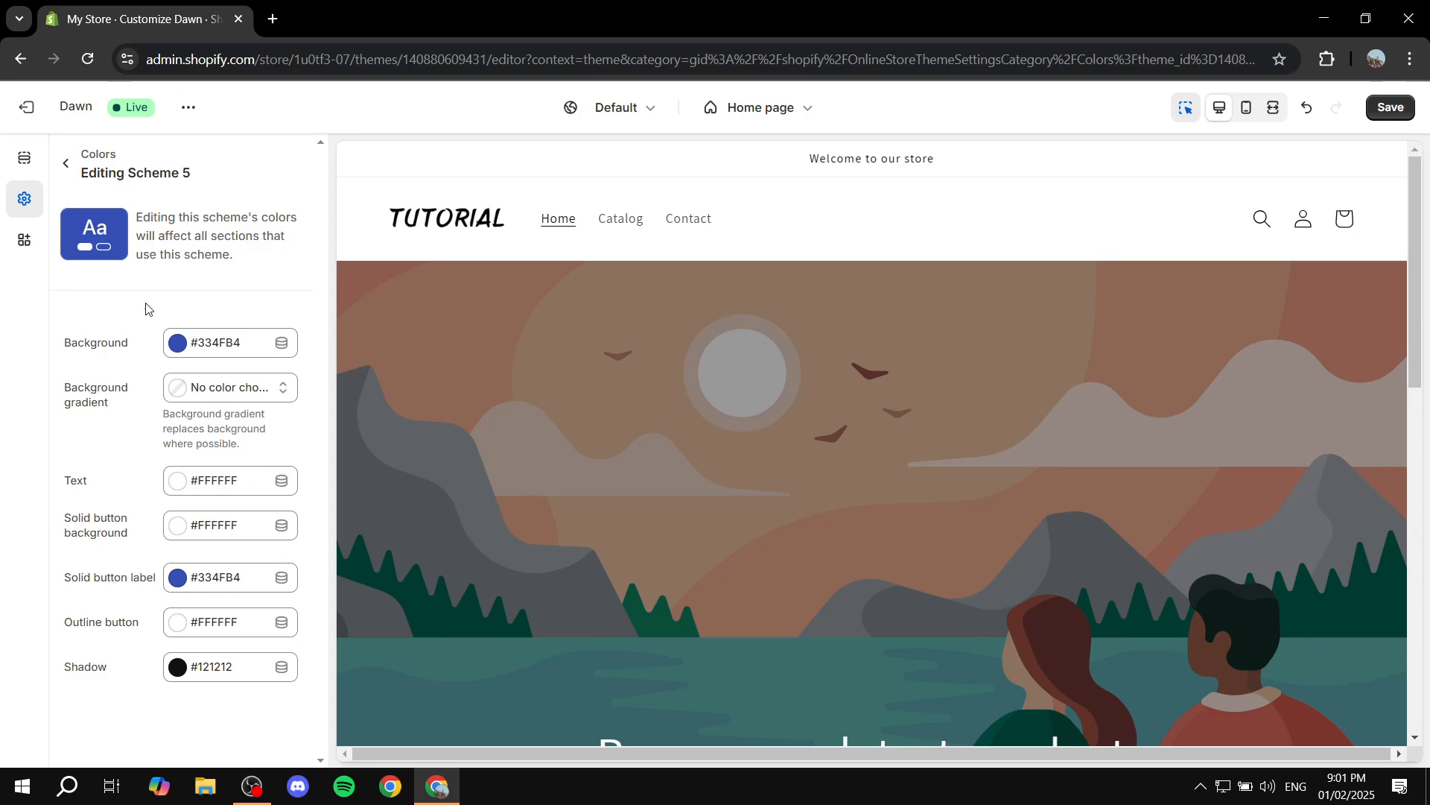
pyautogui.moveTo(58, 343); pyautogui.dragTo(145, 347)
pyautogui.click(173, 347)
pyautogui.moveTo(193, 436); pyautogui.dragTo(147, 465)
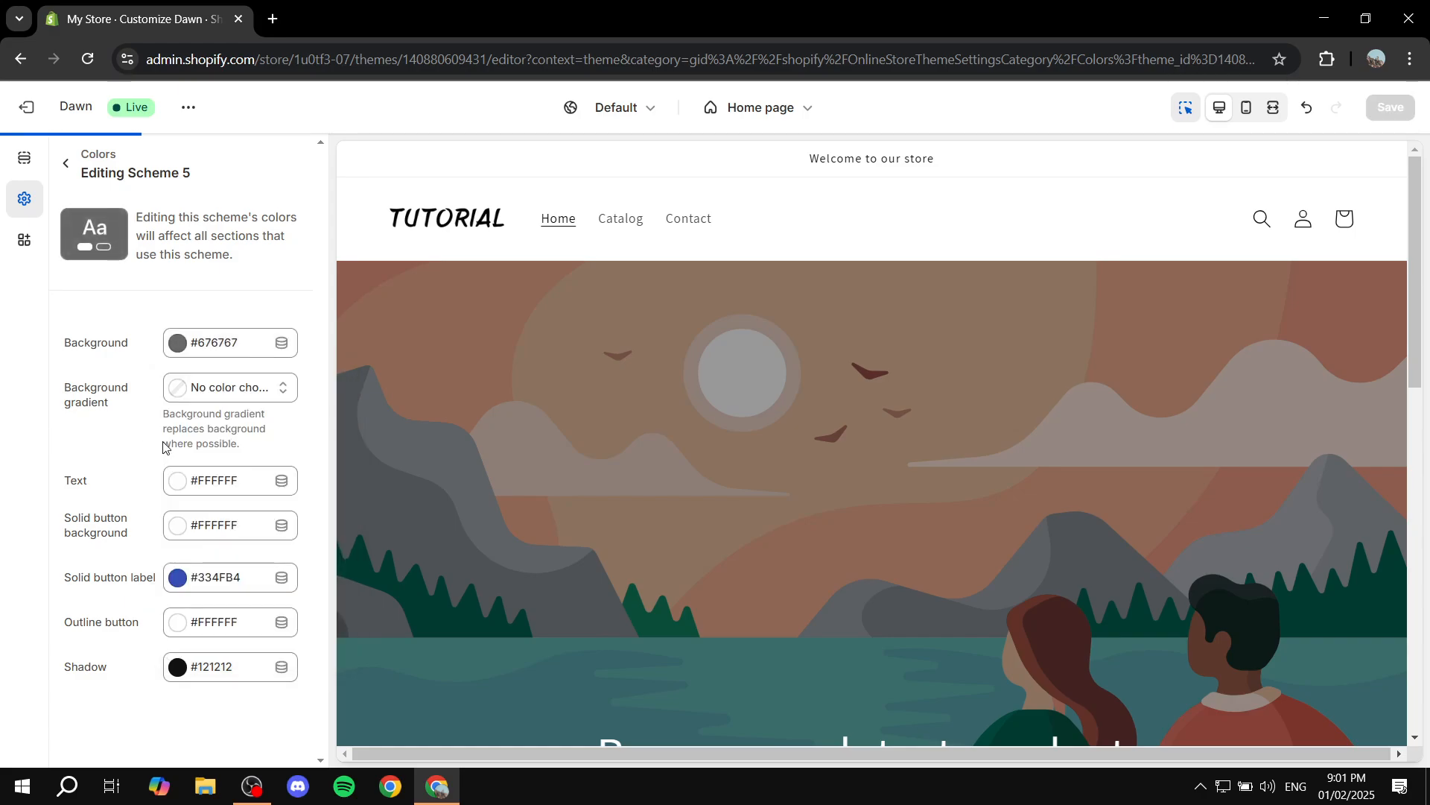
# - Set Scheme 5's text color to #121212 using the currently used swatches
pyautogui.moveTo(61, 485); pyautogui.dragTo(99, 485)
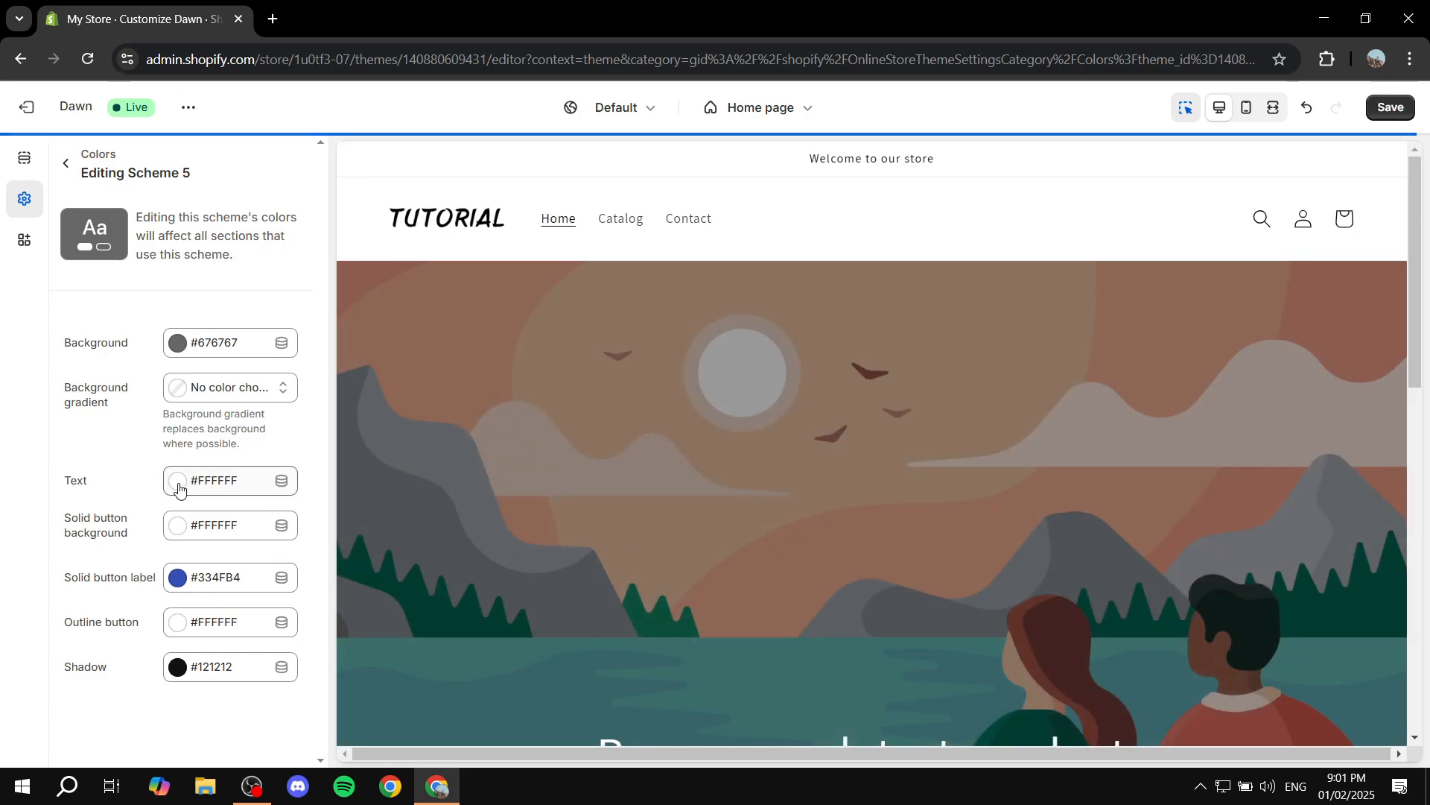
pyautogui.click(209, 471)
pyautogui.click(183, 436)
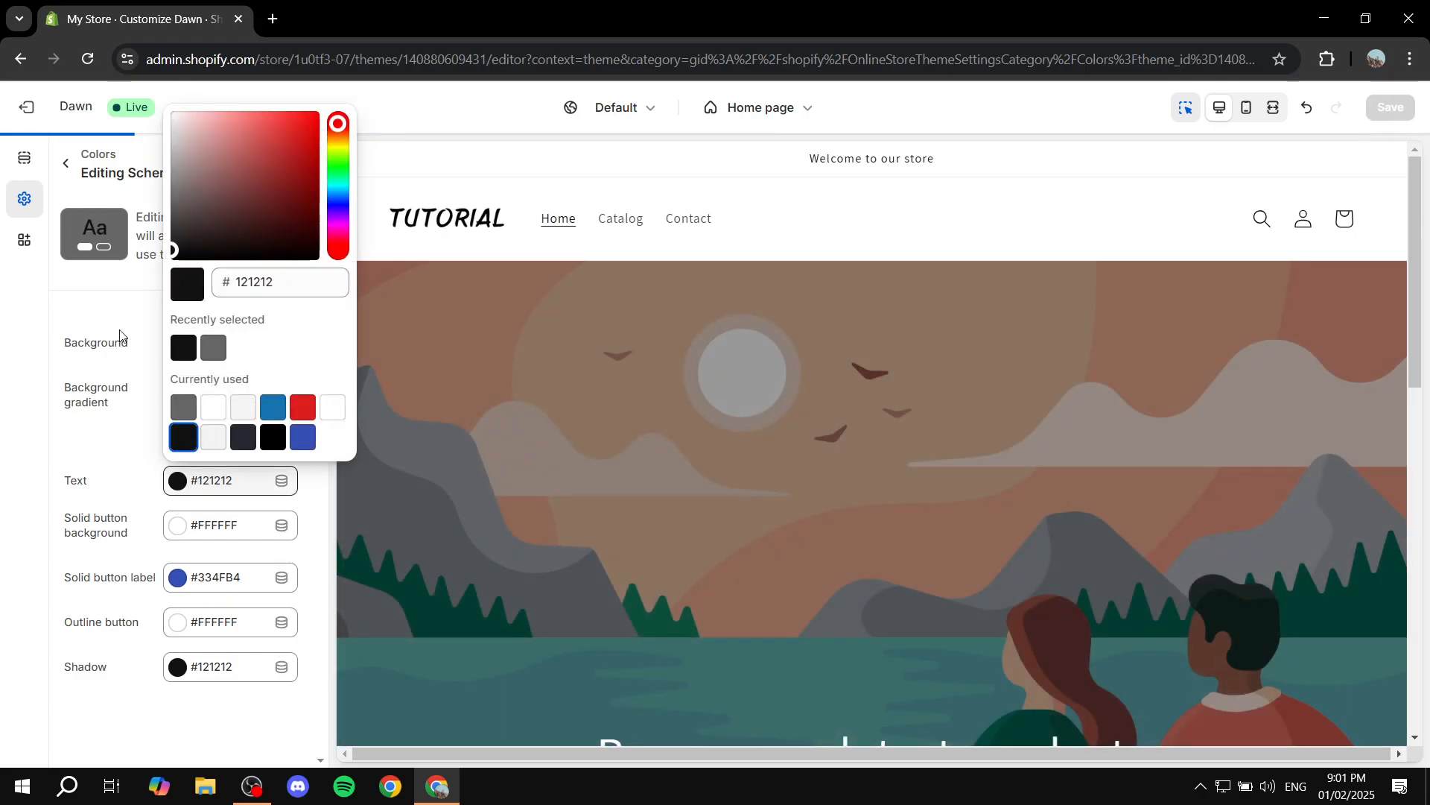
pyautogui.click(31, 401)
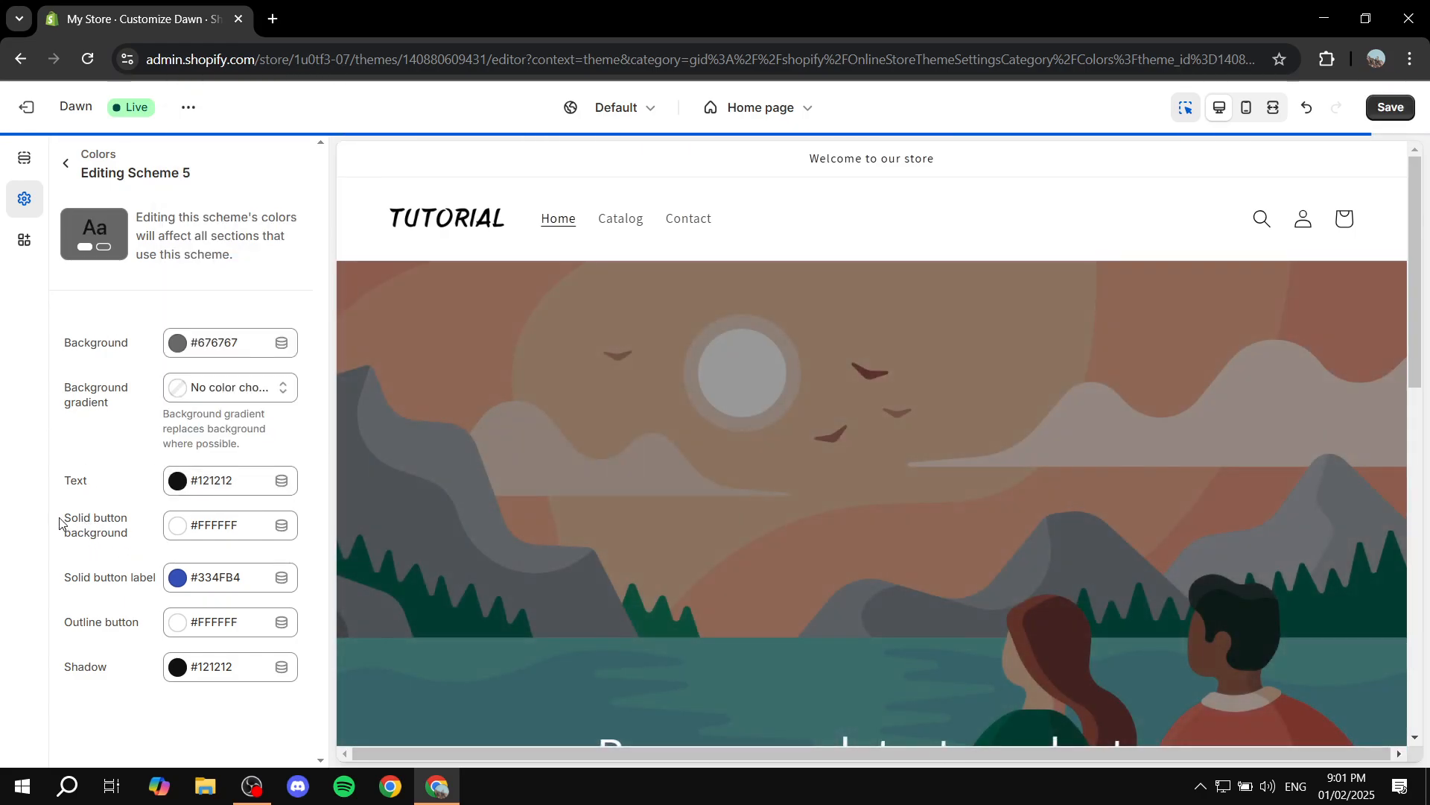
# - Set Scheme 5's solid button background to the yellow #E2CC00
pyautogui.moveTo(57, 520); pyautogui.dragTo(130, 537)
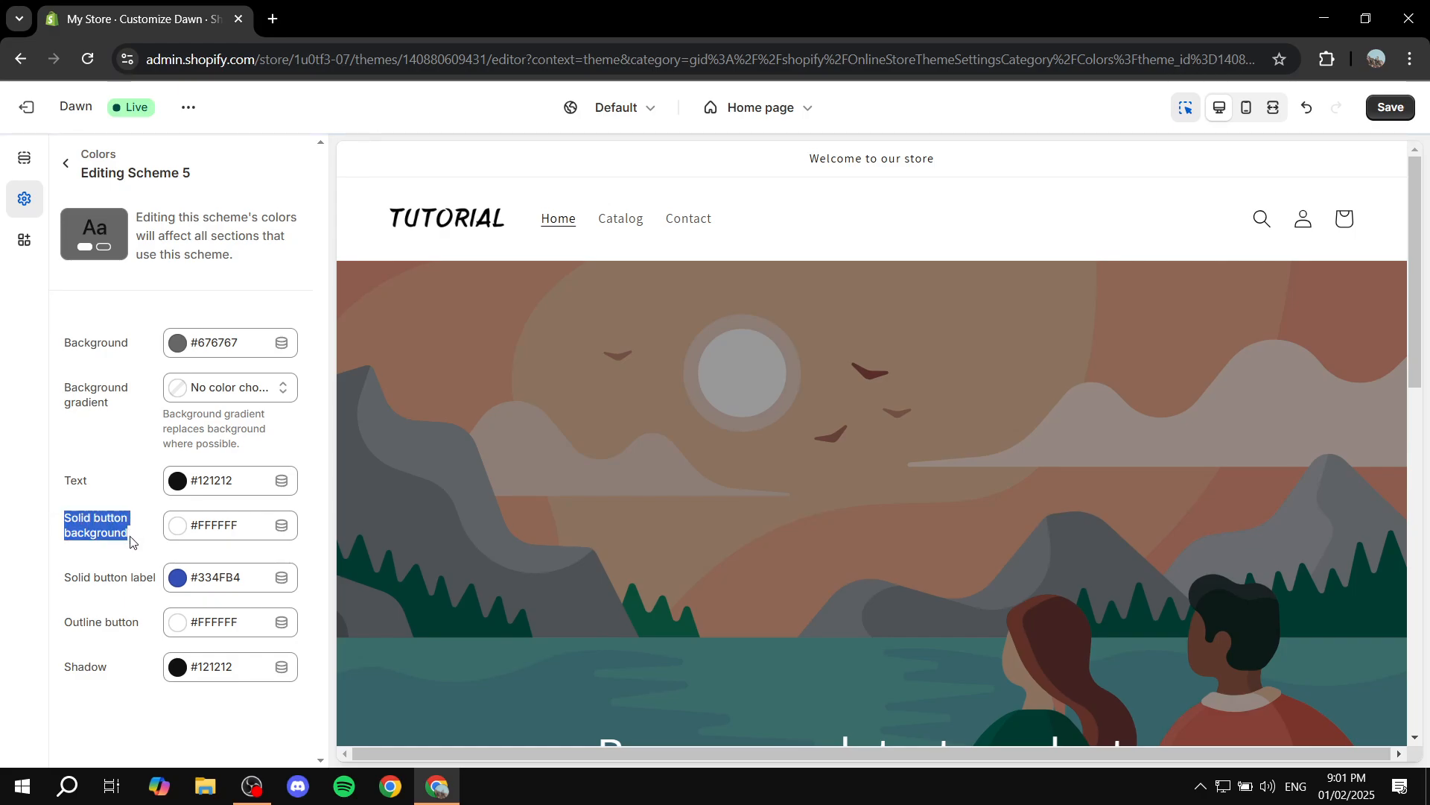
pyautogui.click(177, 526)
pyautogui.click(183, 452)
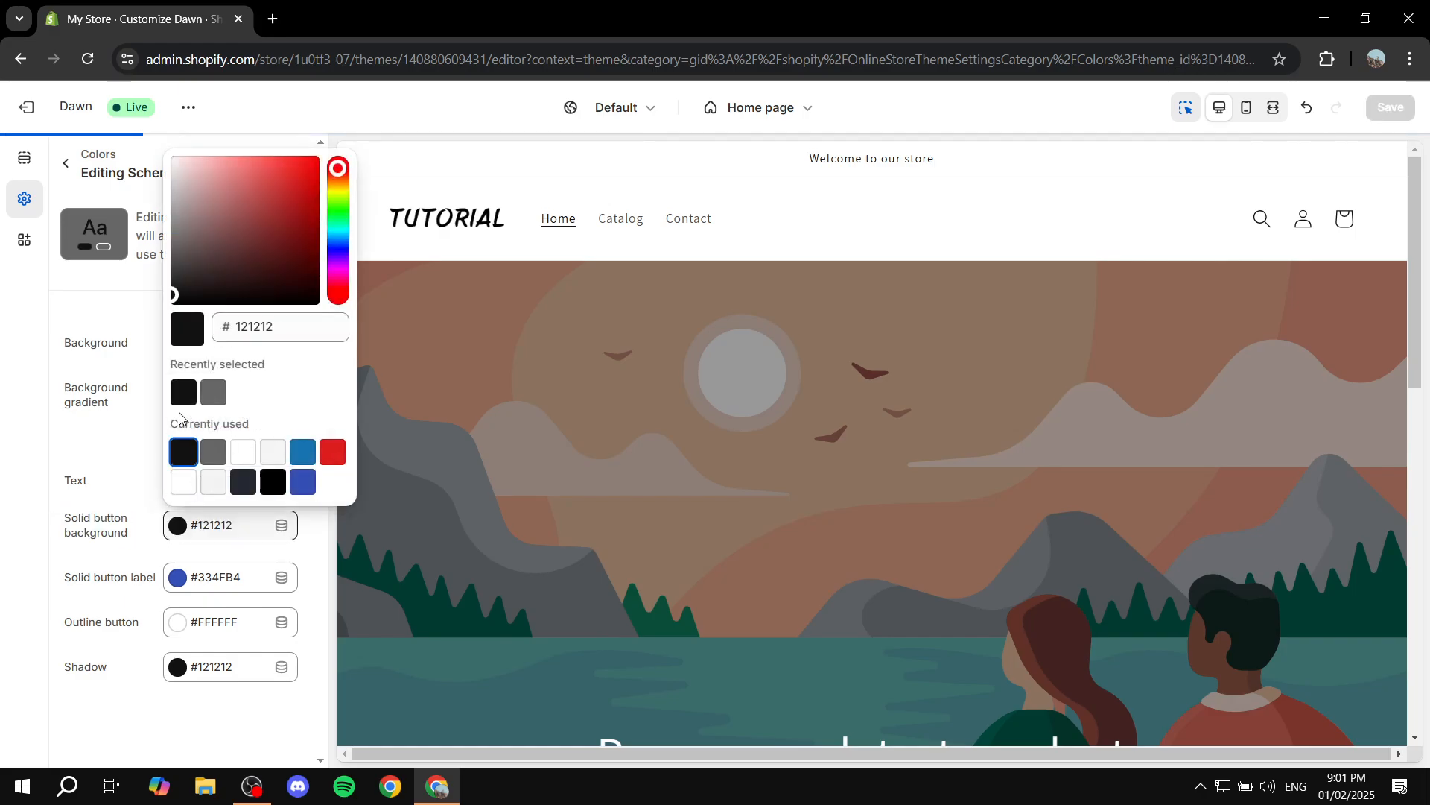
pyautogui.click(306, 221)
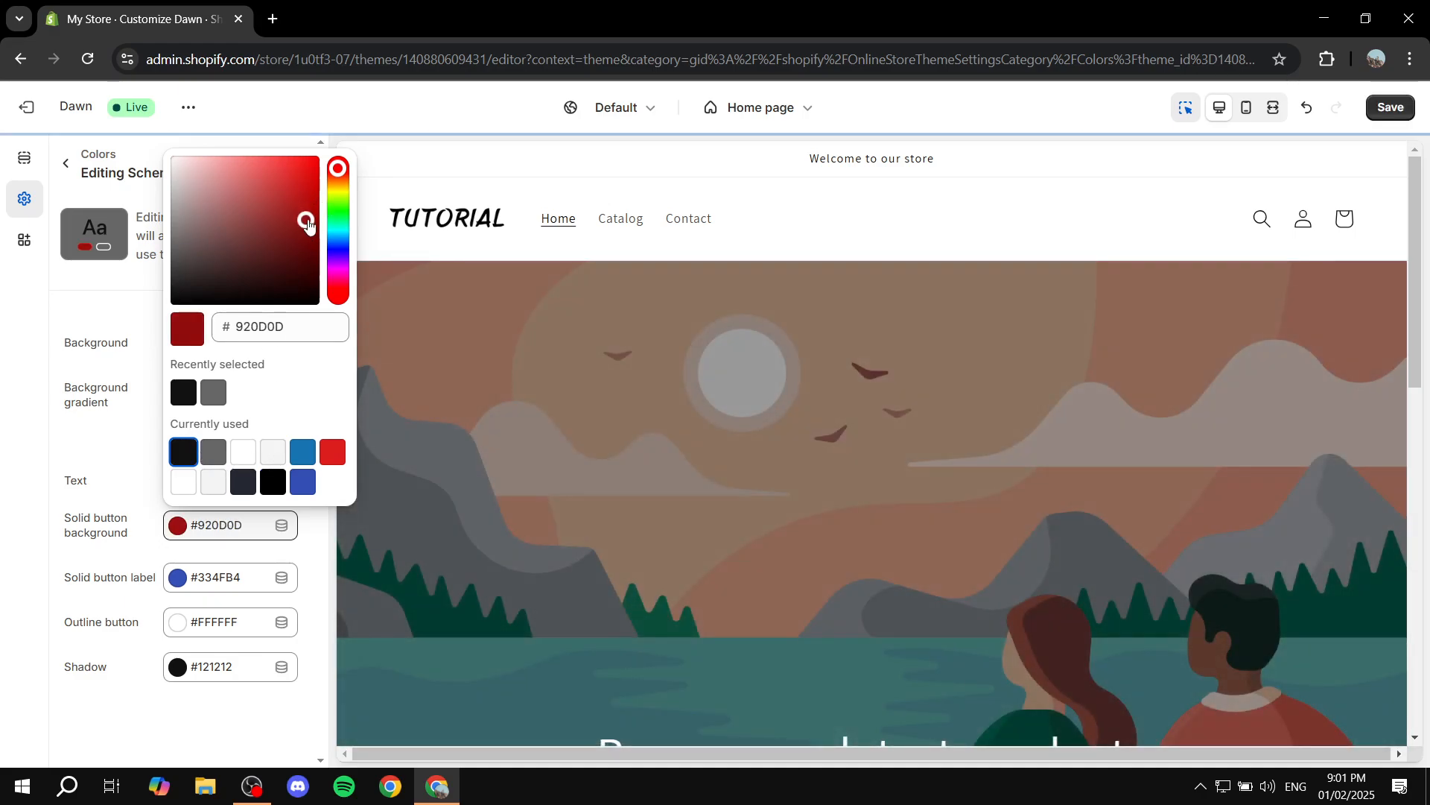
pyautogui.click(343, 178)
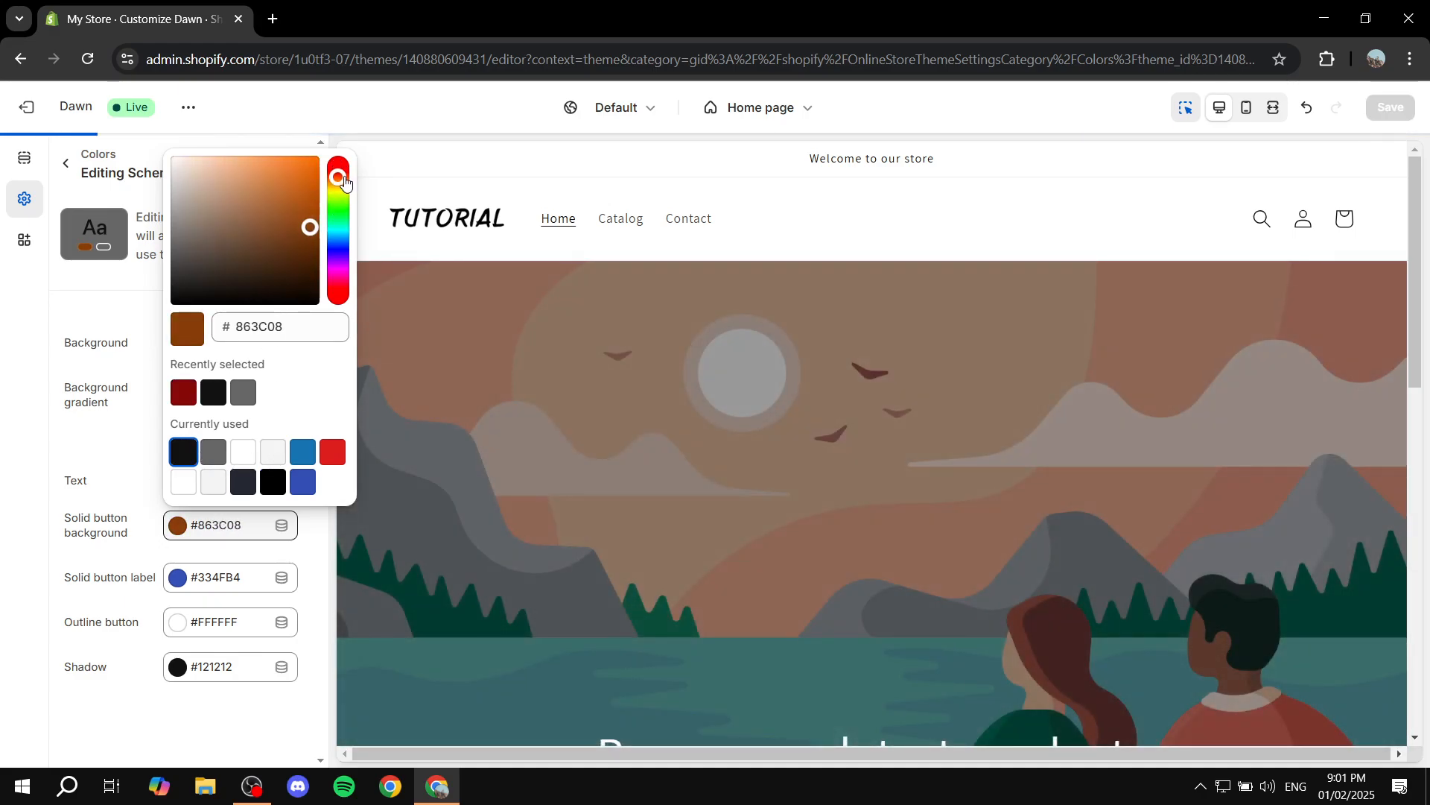
pyautogui.moveTo(343, 178); pyautogui.dragTo(341, 185)
pyautogui.moveTo(278, 254); pyautogui.dragTo(328, 171)
pyautogui.click(177, 526)
pyautogui.click(86, 485)
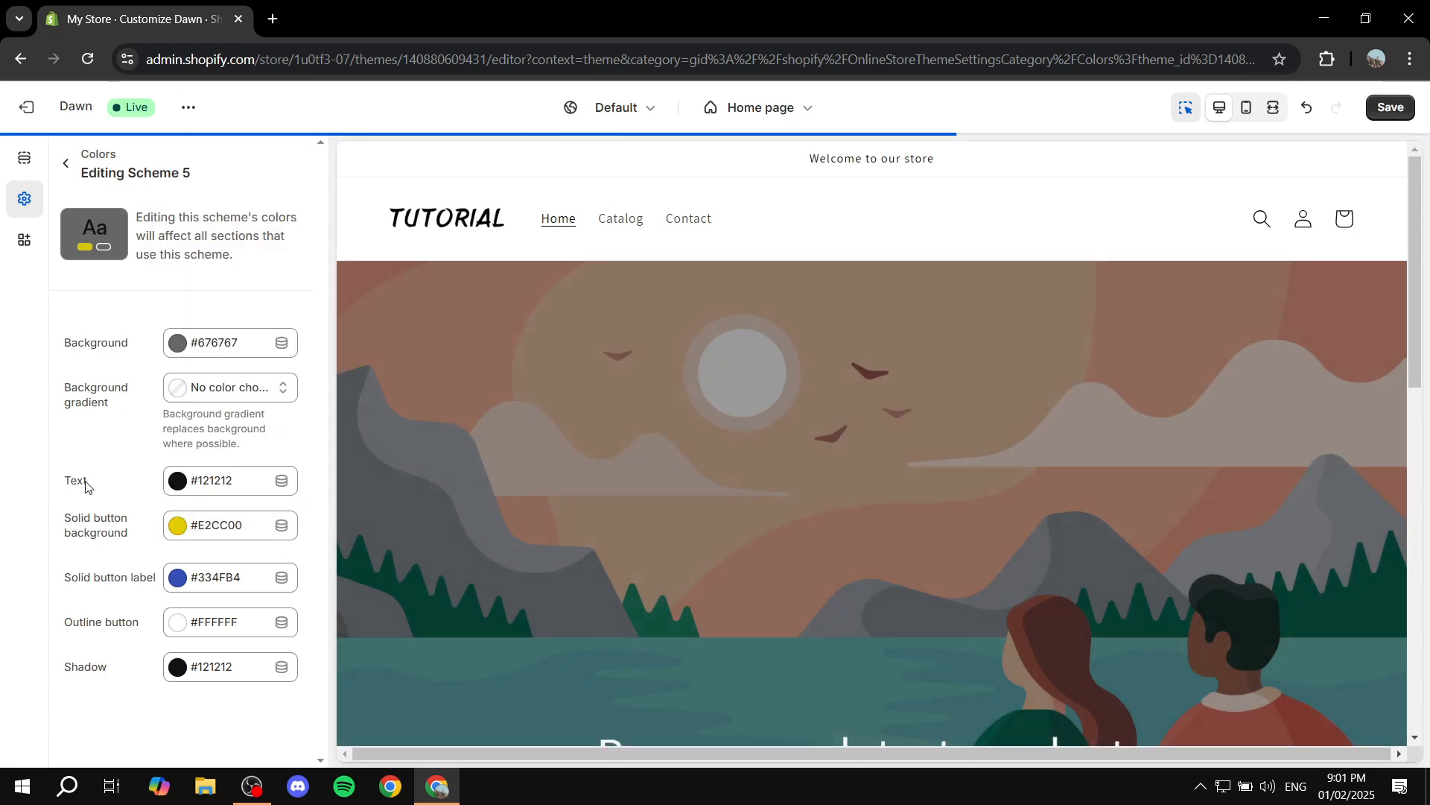
# - Set Scheme 5's solid button label color to the red #AC0C0C and return to the list of color schemes
pyautogui.click(177, 578)
pyautogui.doubleClick(335, 376)
pyautogui.write('B43333')
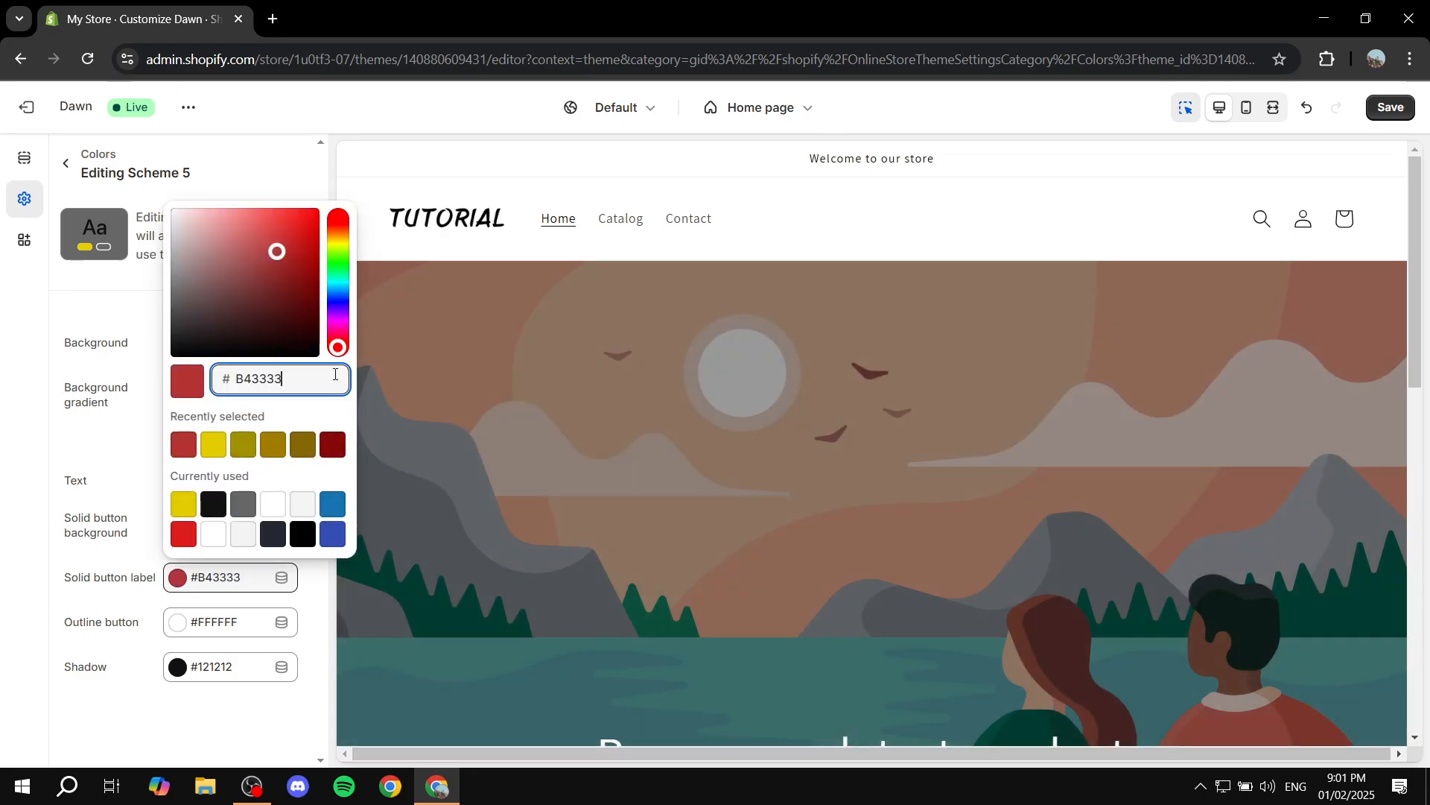
pyautogui.click(310, 257)
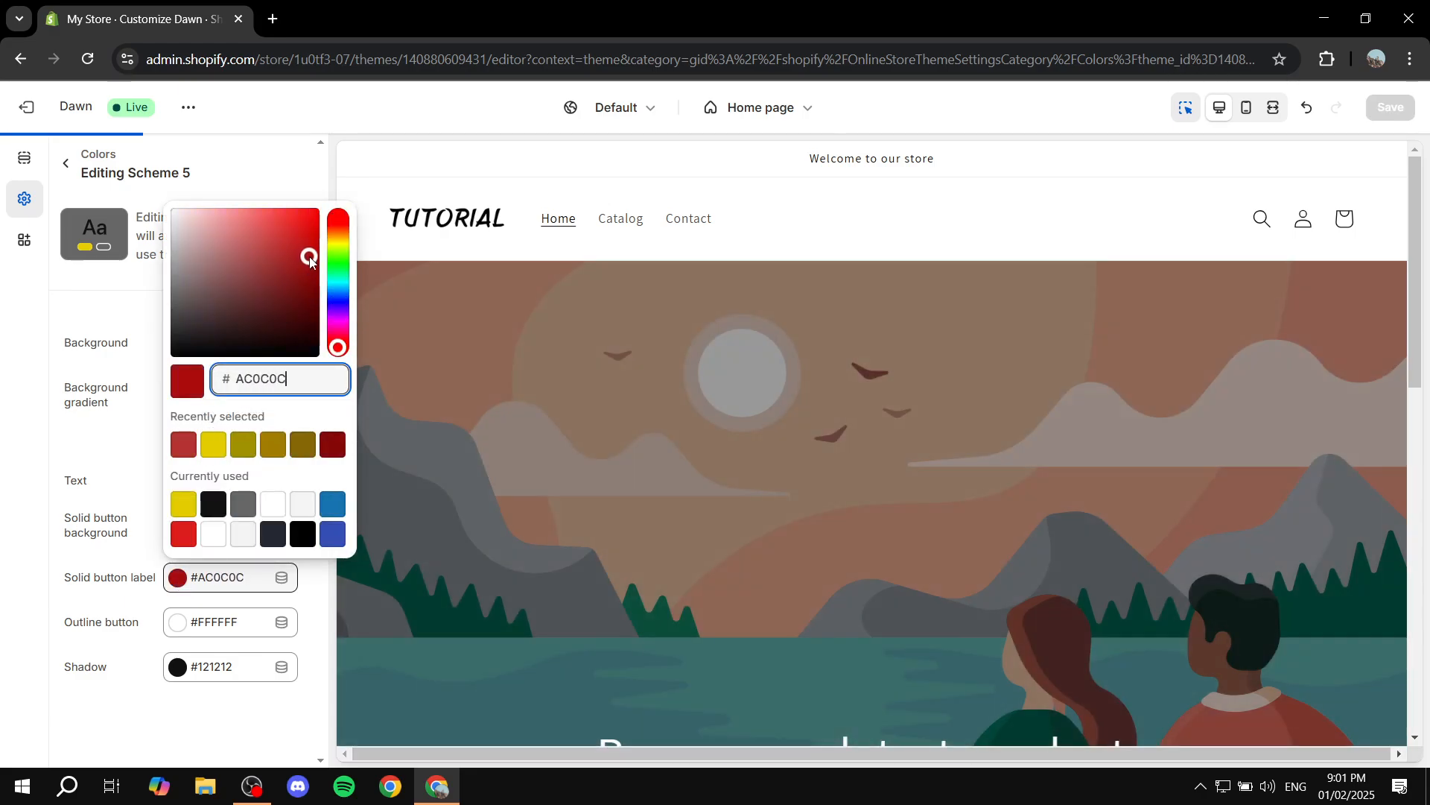
pyautogui.click(75, 353)
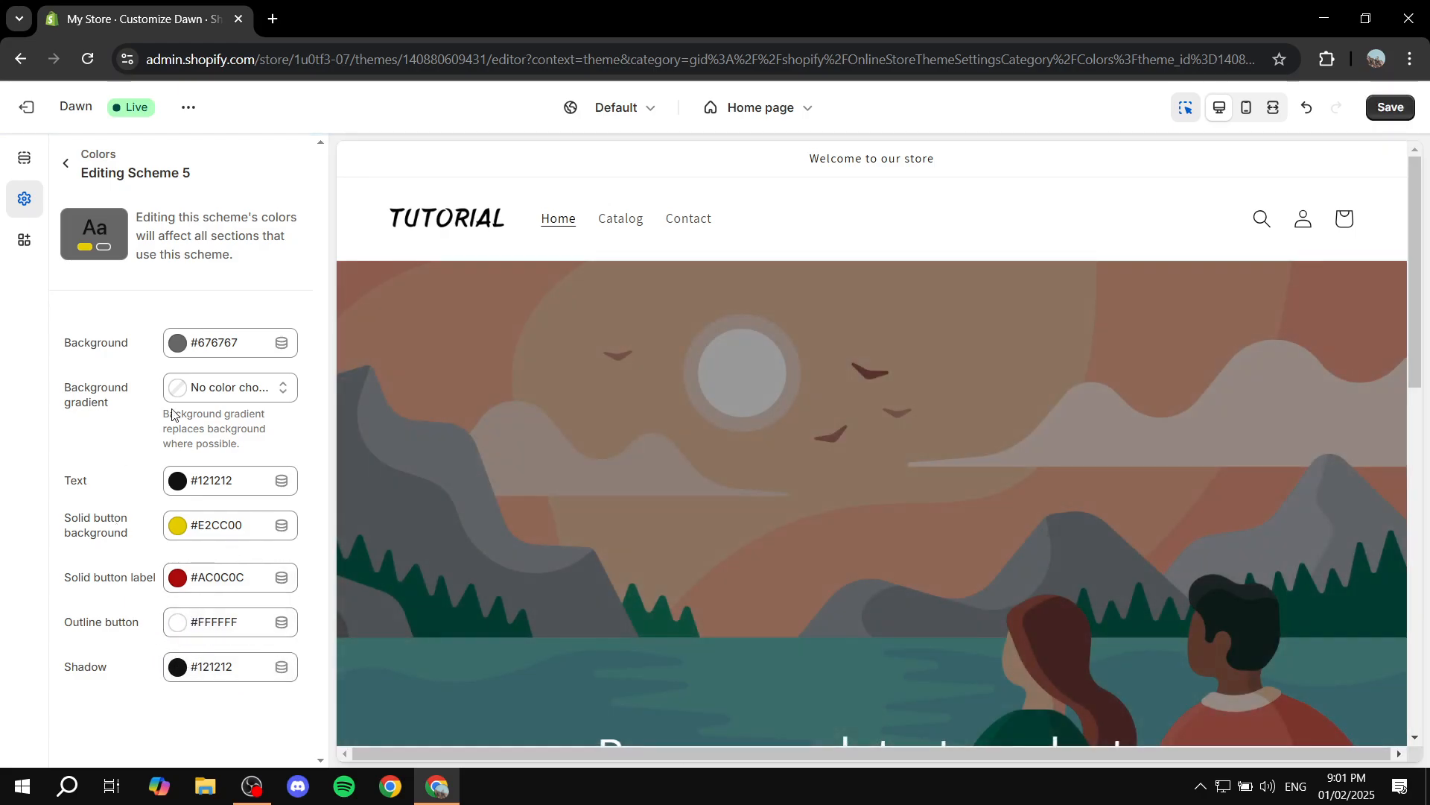
pyautogui.click(65, 164)
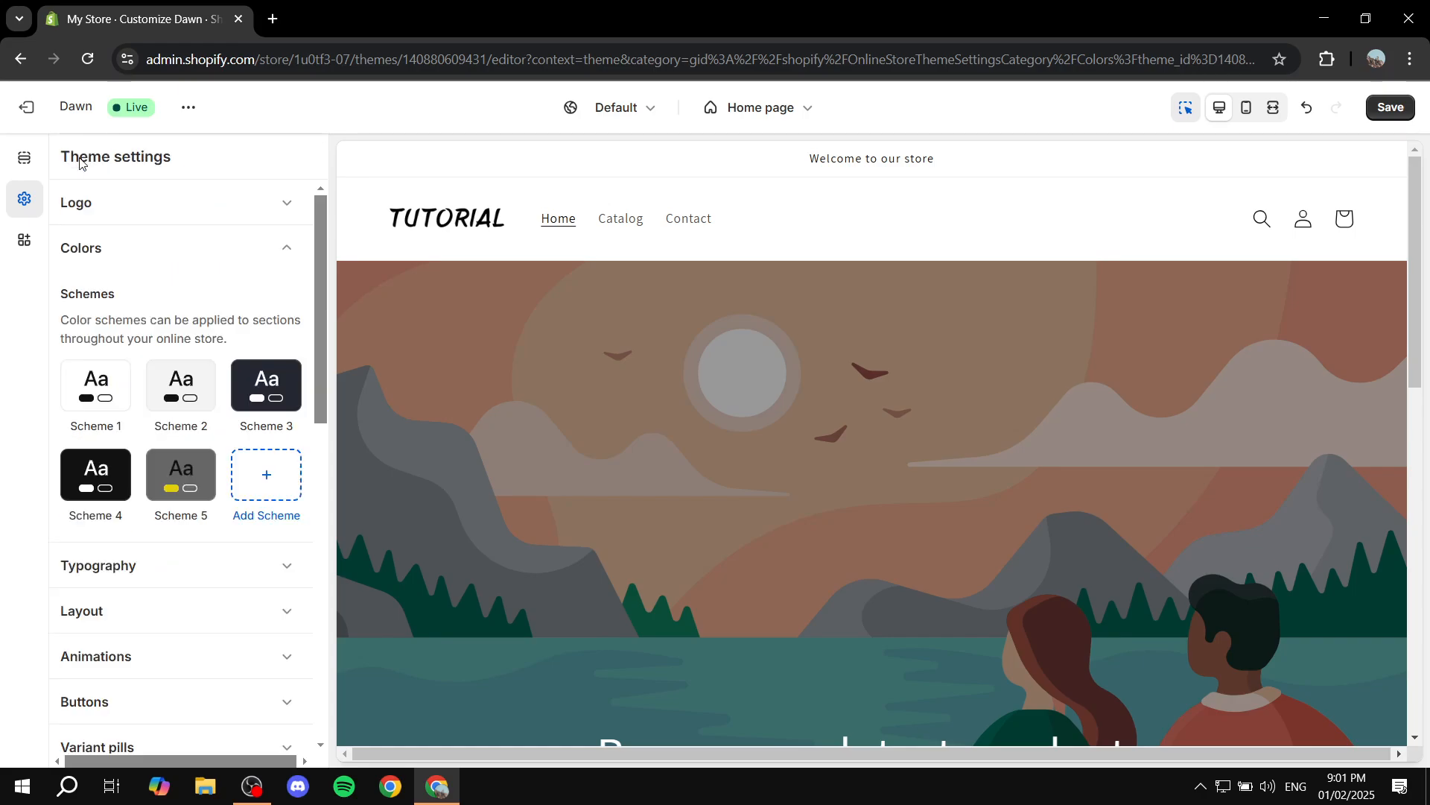
# - Add a new color scheme with the green background #0FE558 and collapse the color settings
pyautogui.click(267, 483)
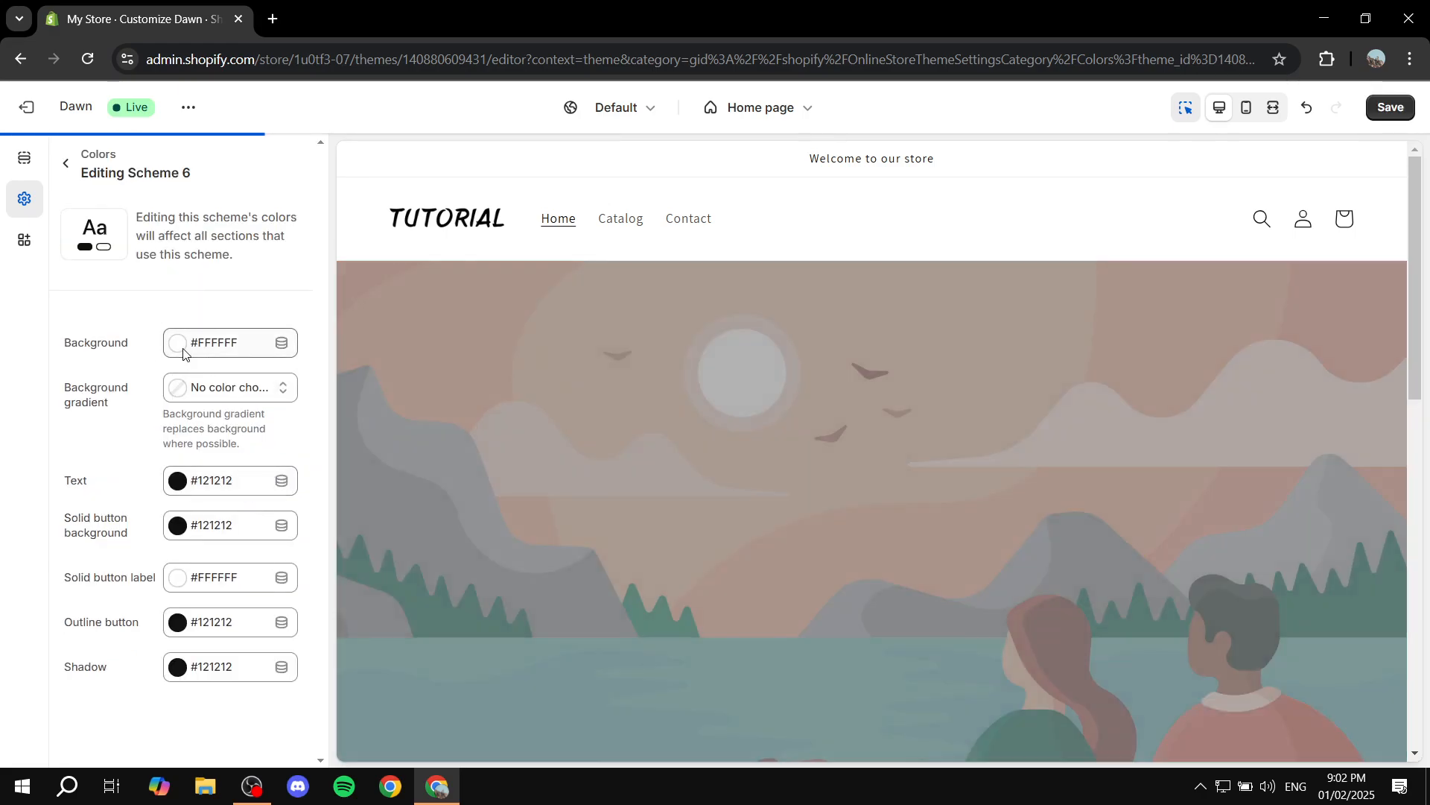
pyautogui.click(181, 348)
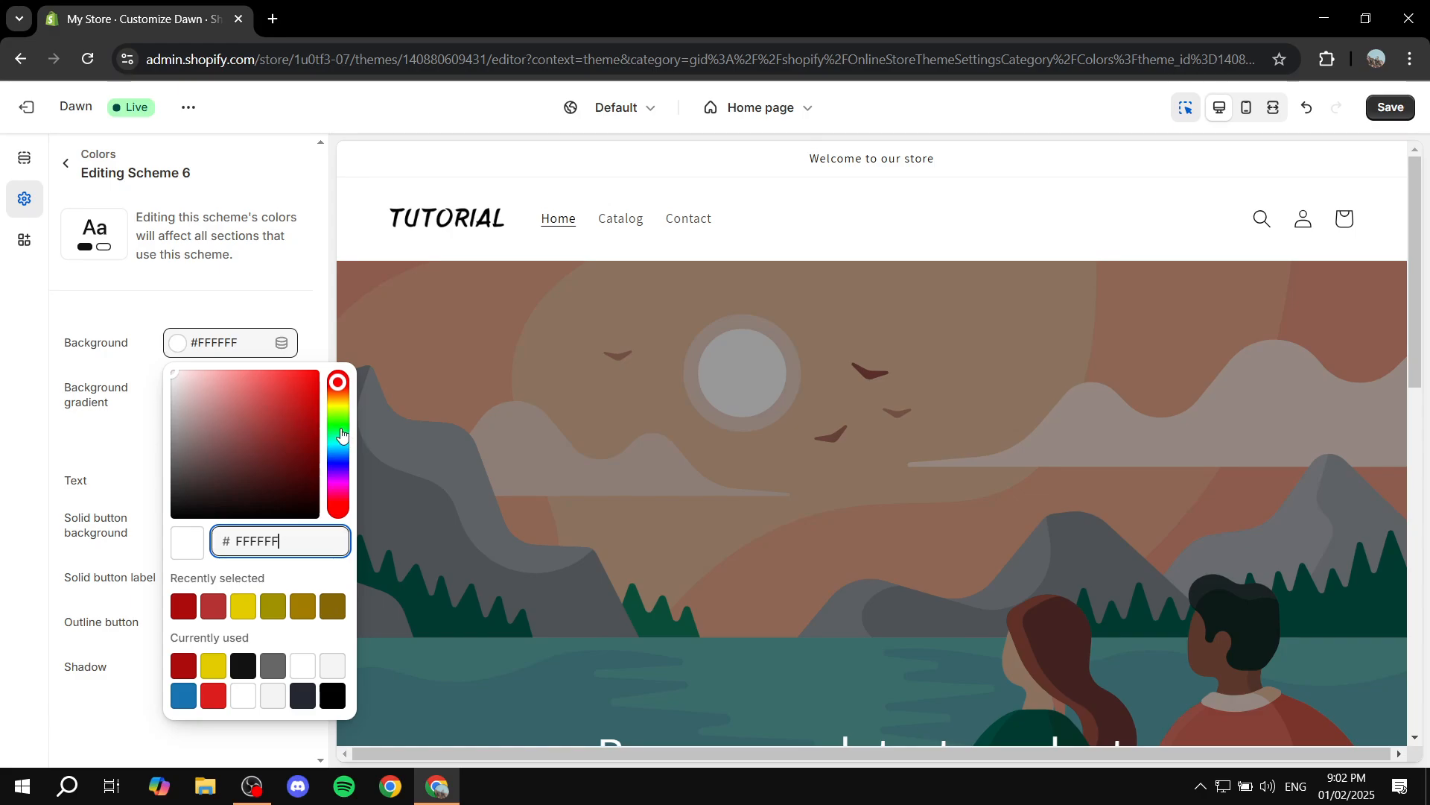
pyautogui.moveTo(341, 426); pyautogui.dragTo(309, 386)
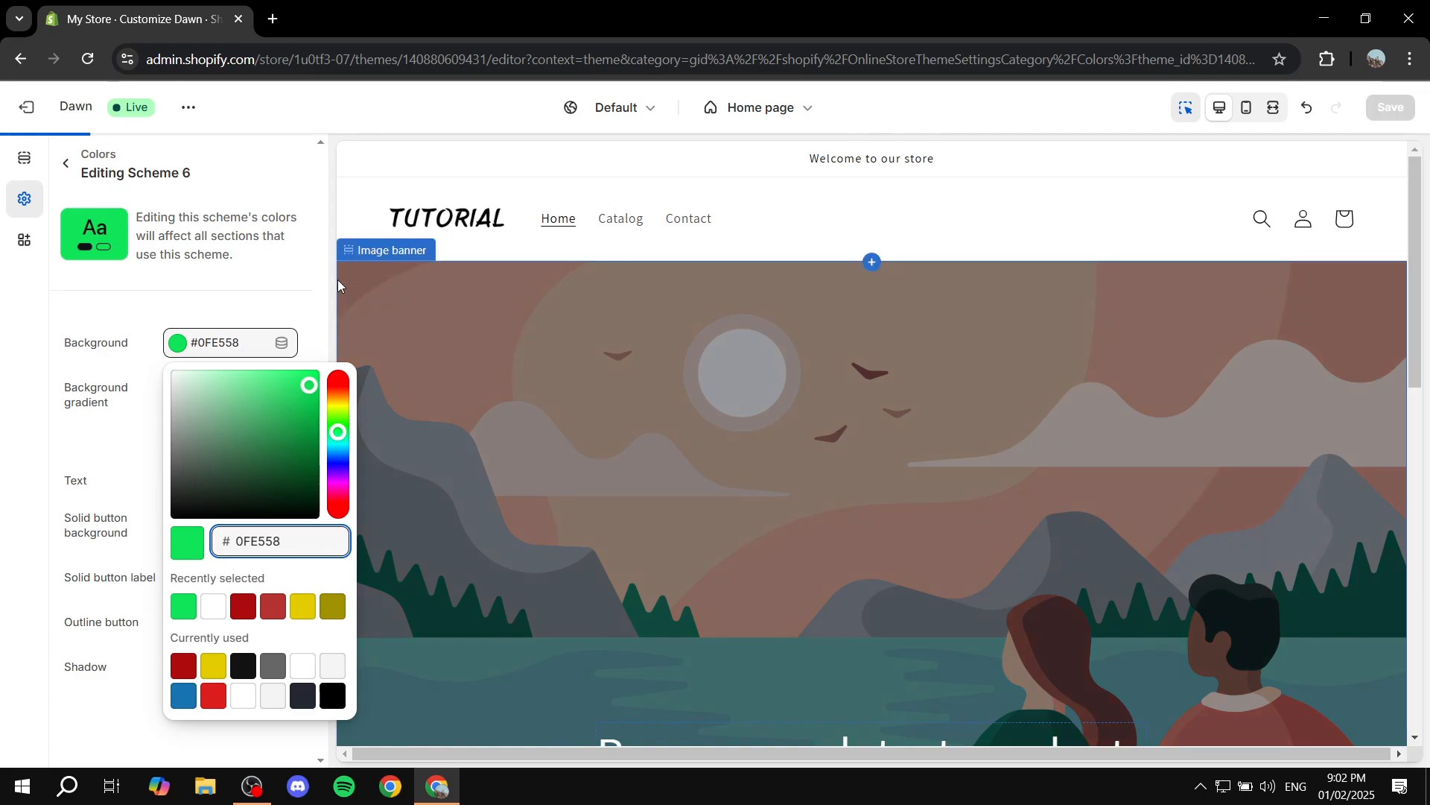
pyautogui.click(248, 284)
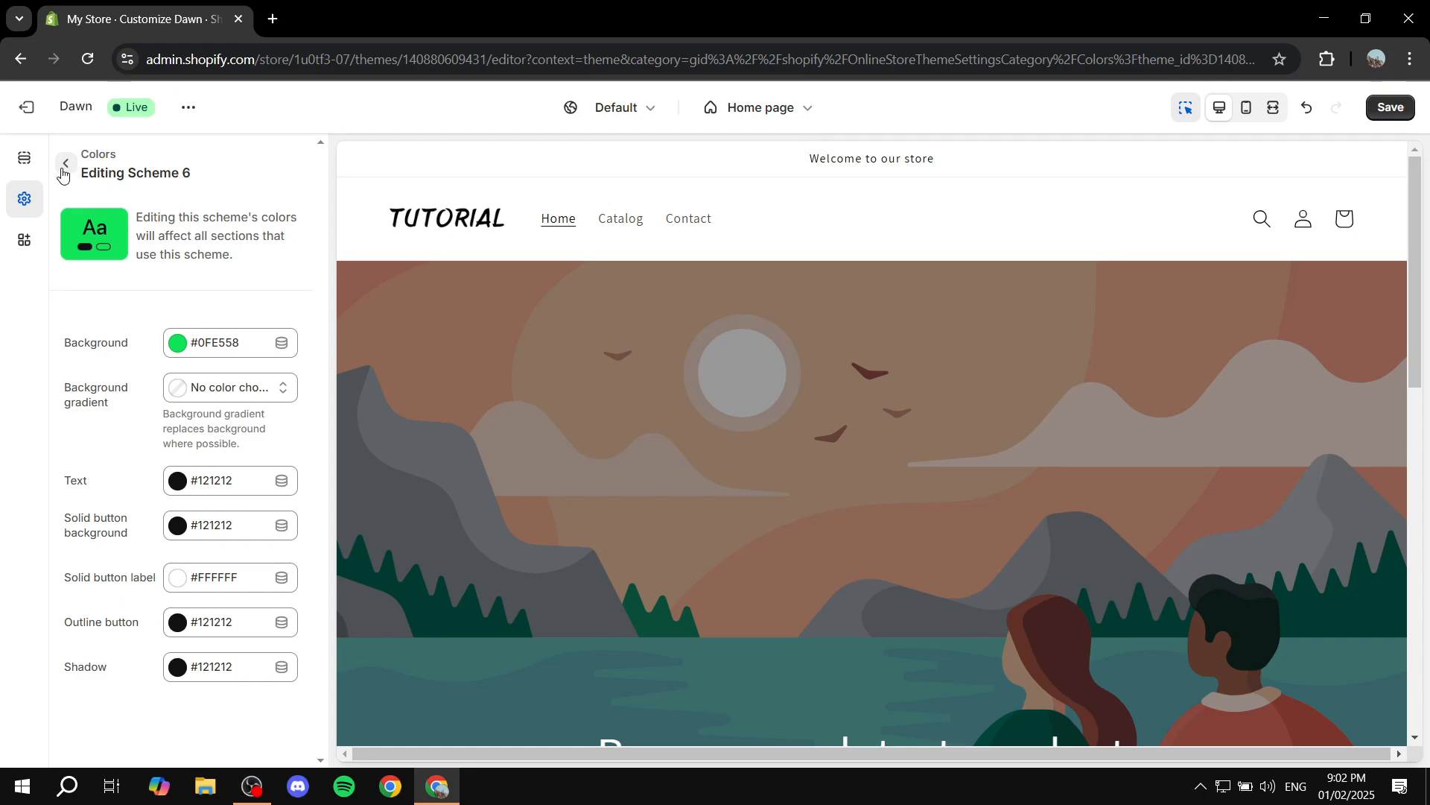
pyautogui.click(66, 163)
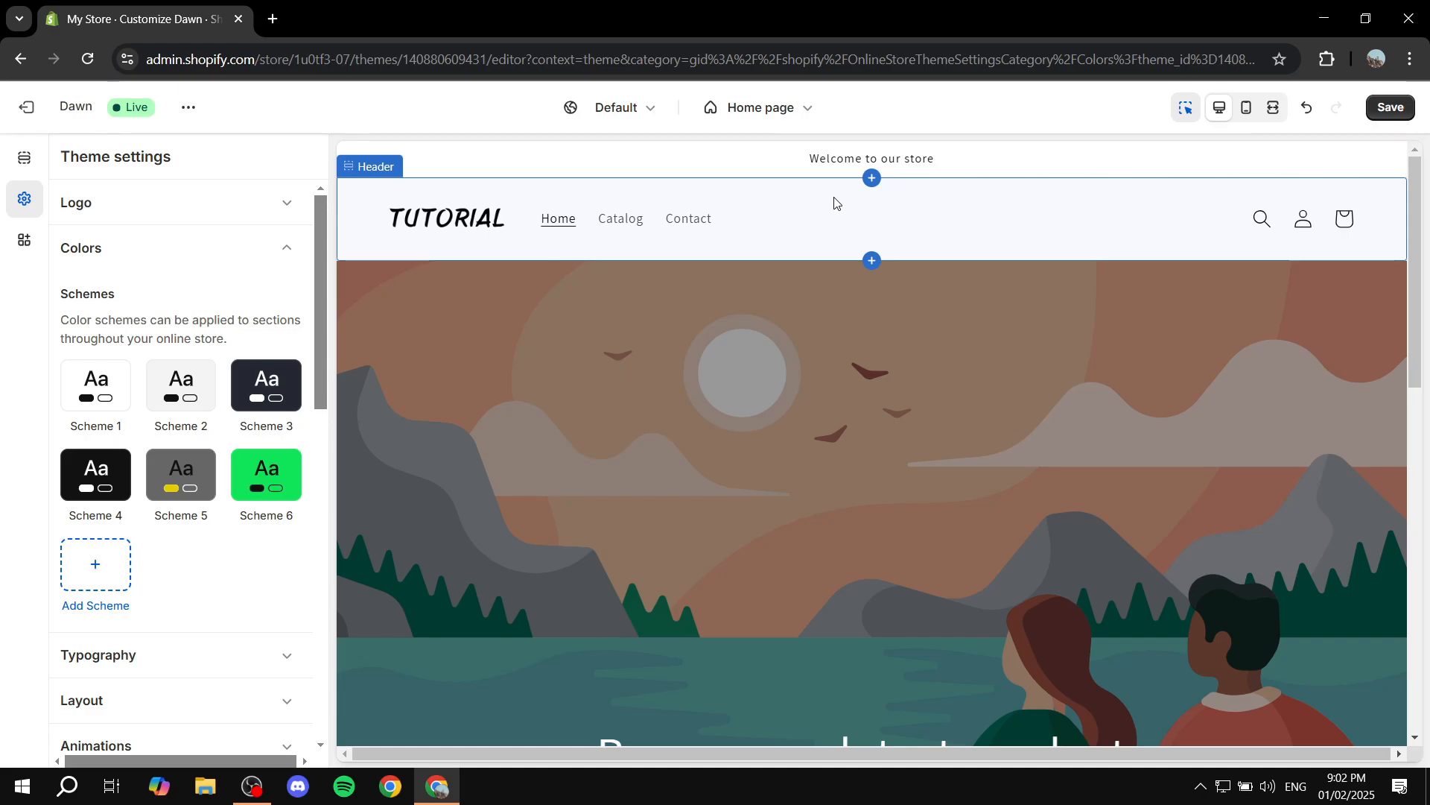
pyautogui.click(265, 250)
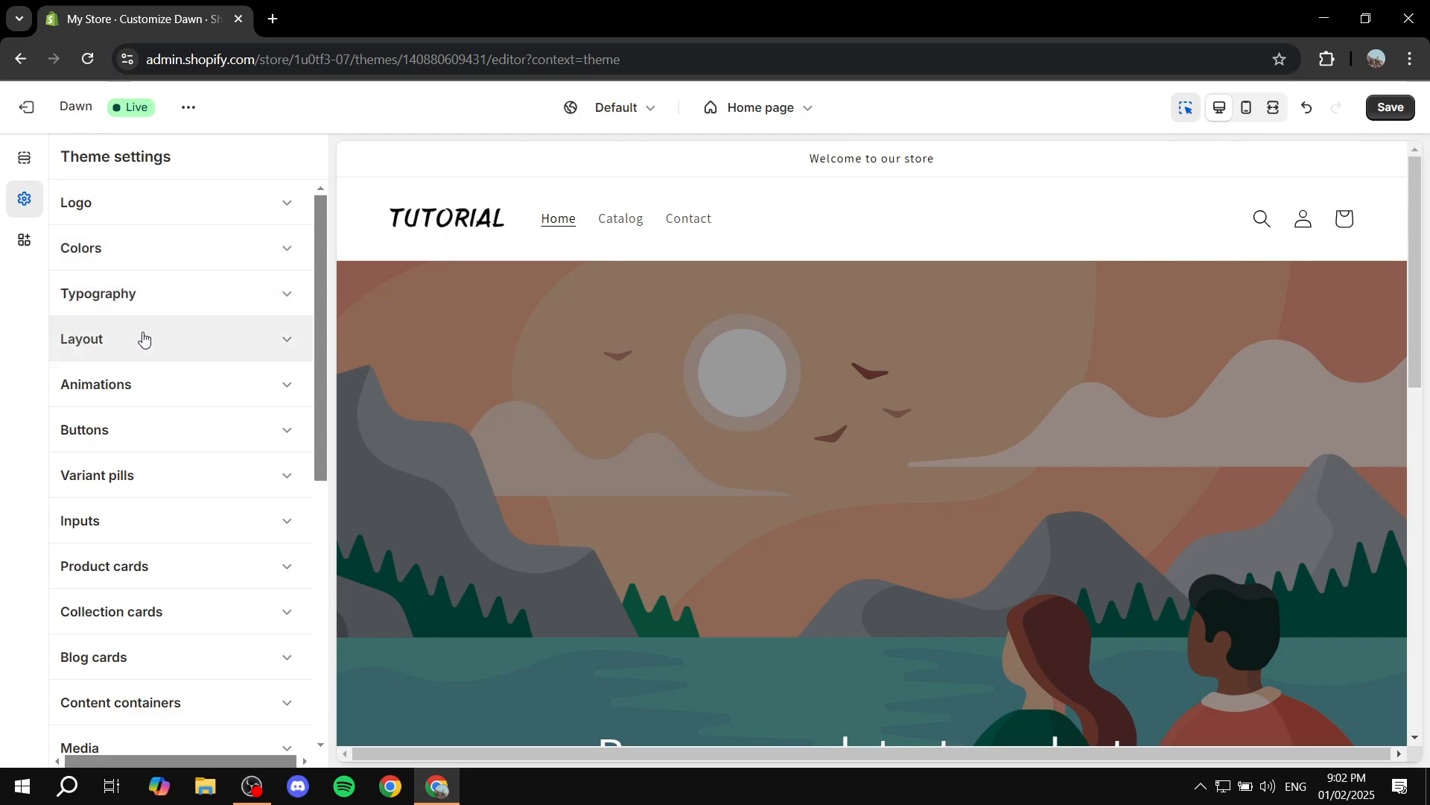
# - Expand the typography settings, browse the fonts available for headings, and close the font list without choosing one
pyautogui.click(139, 295)
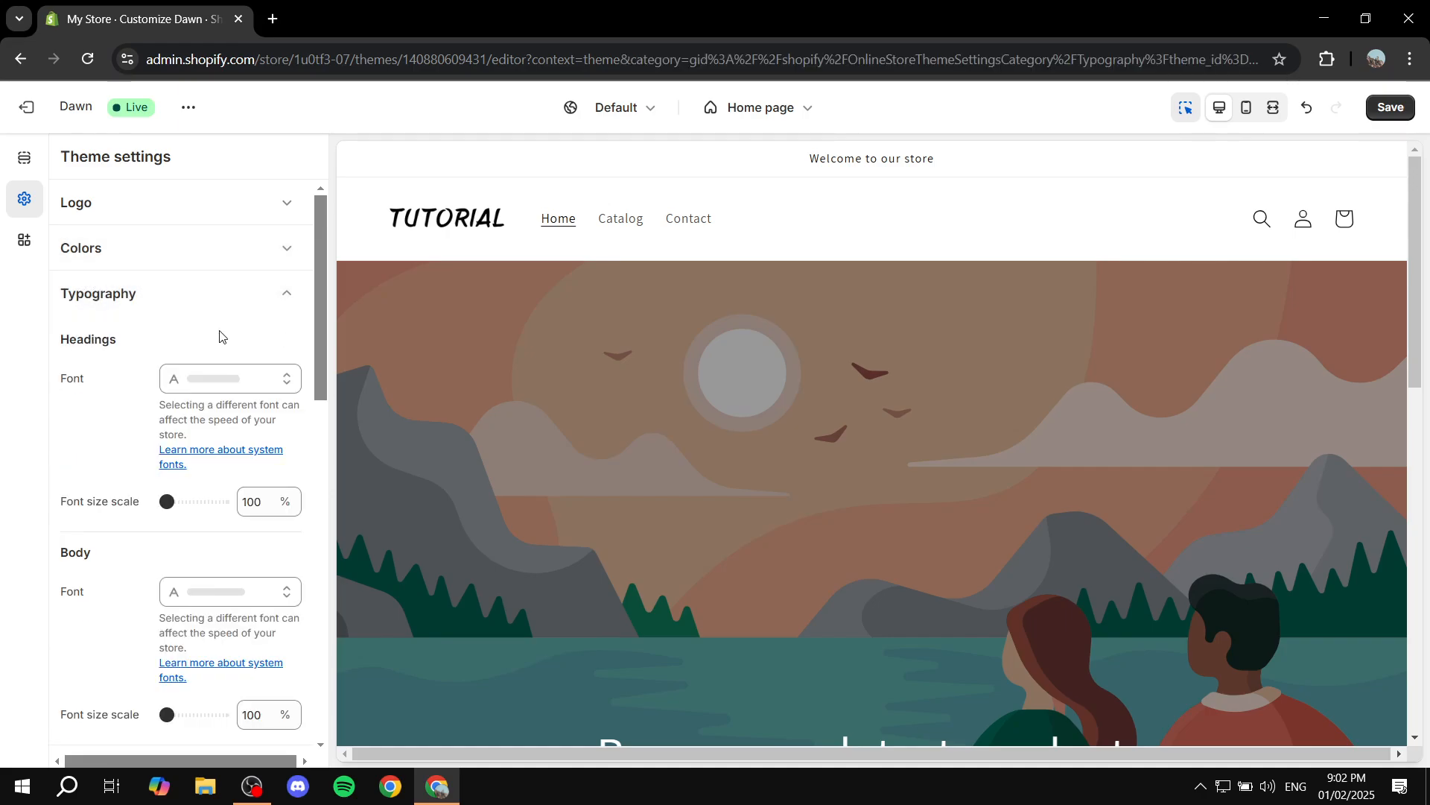
pyautogui.moveTo(49, 353); pyautogui.dragTo(139, 343)
pyautogui.click(134, 370)
pyautogui.scroll(-1, 69, 472)
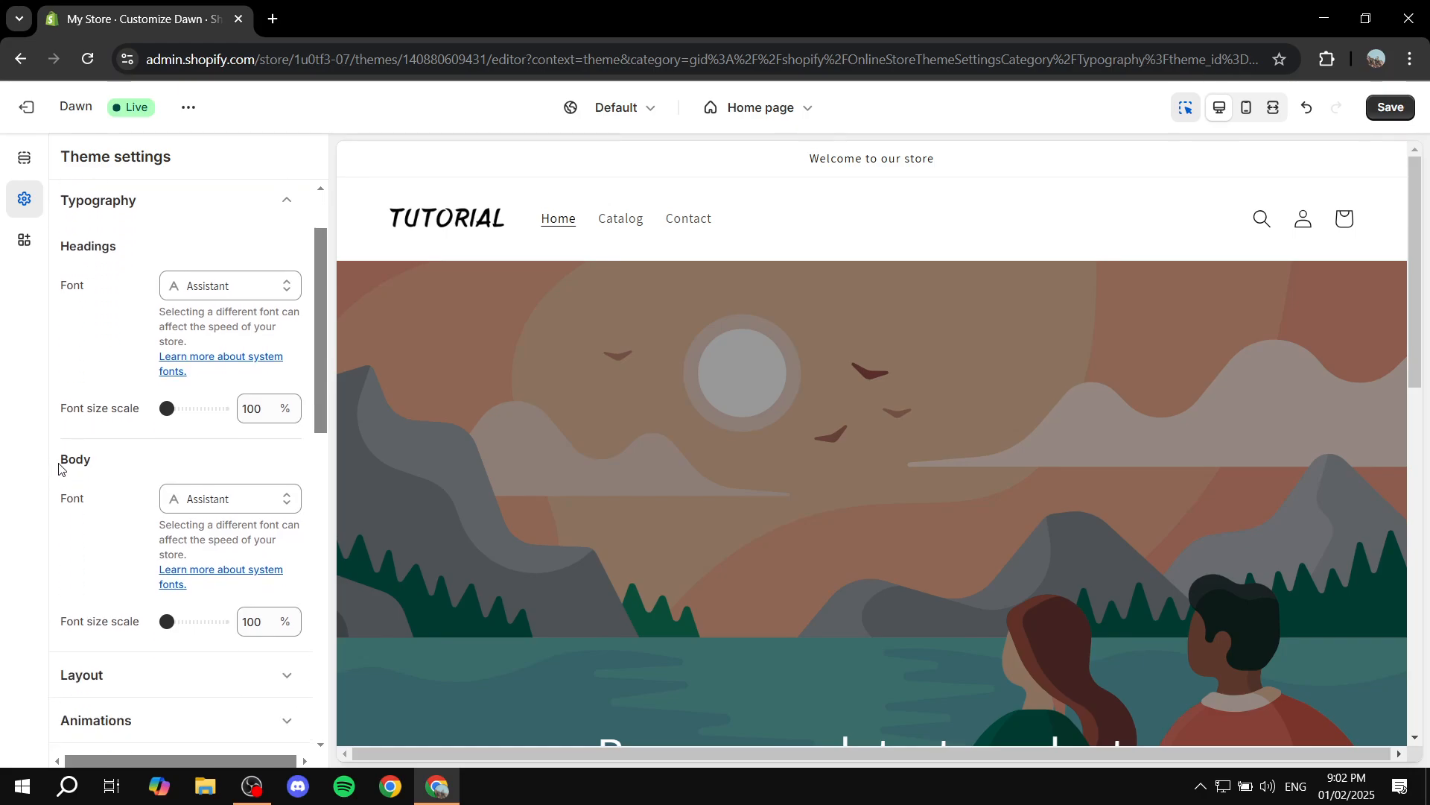
pyautogui.moveTo(60, 467); pyautogui.dragTo(88, 459)
pyautogui.click(104, 452)
pyautogui.moveTo(62, 291); pyautogui.dragTo(83, 291)
pyautogui.click(91, 292)
pyautogui.click(239, 289)
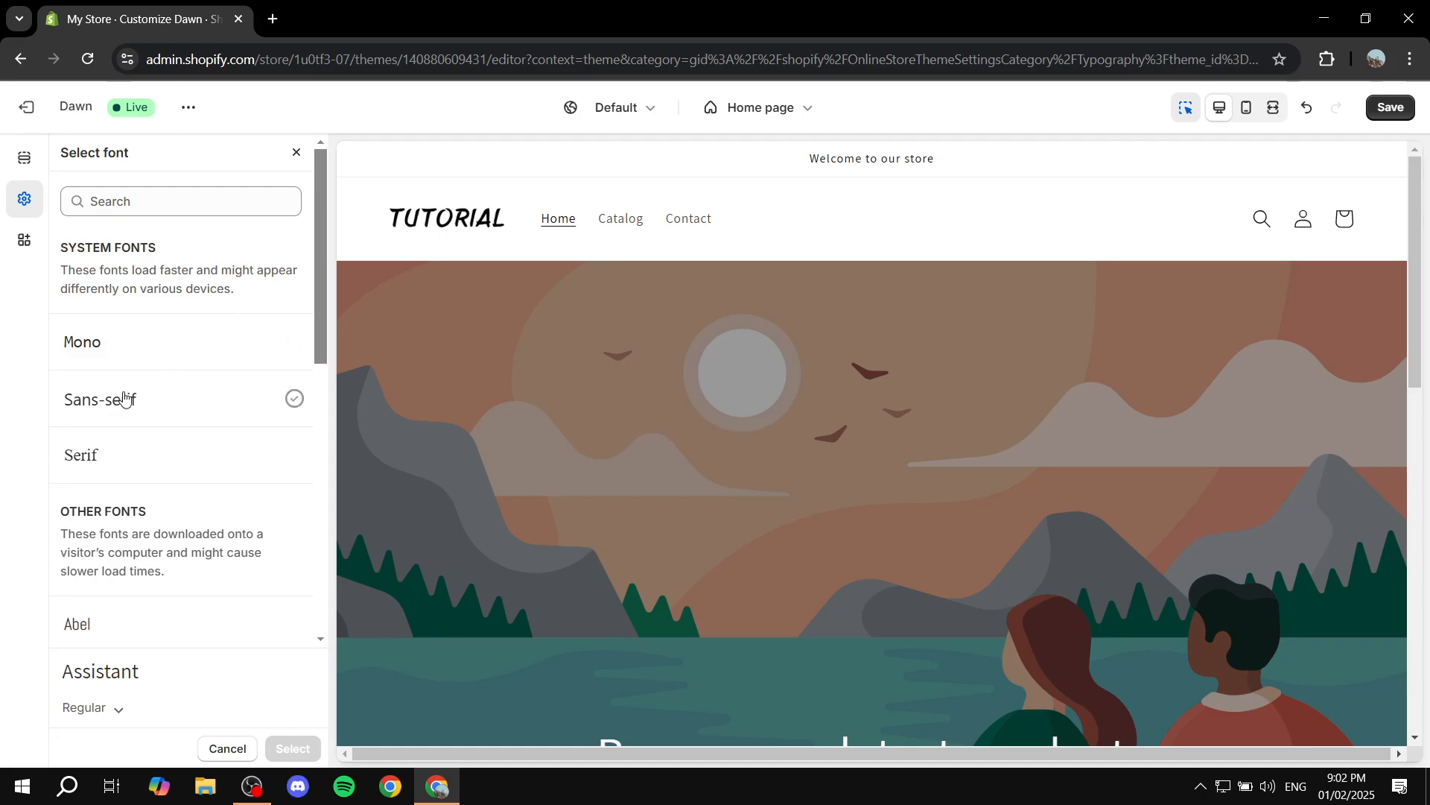
pyautogui.scroll(-4, 252, 567)
pyautogui.scroll(5, 252, 566)
pyautogui.click(297, 152)
# - View the font choices for body text without choosing one, and collapse the typography settings
pyautogui.scroll(-1, 155, 403)
pyautogui.scroll(-1, 155, 403)
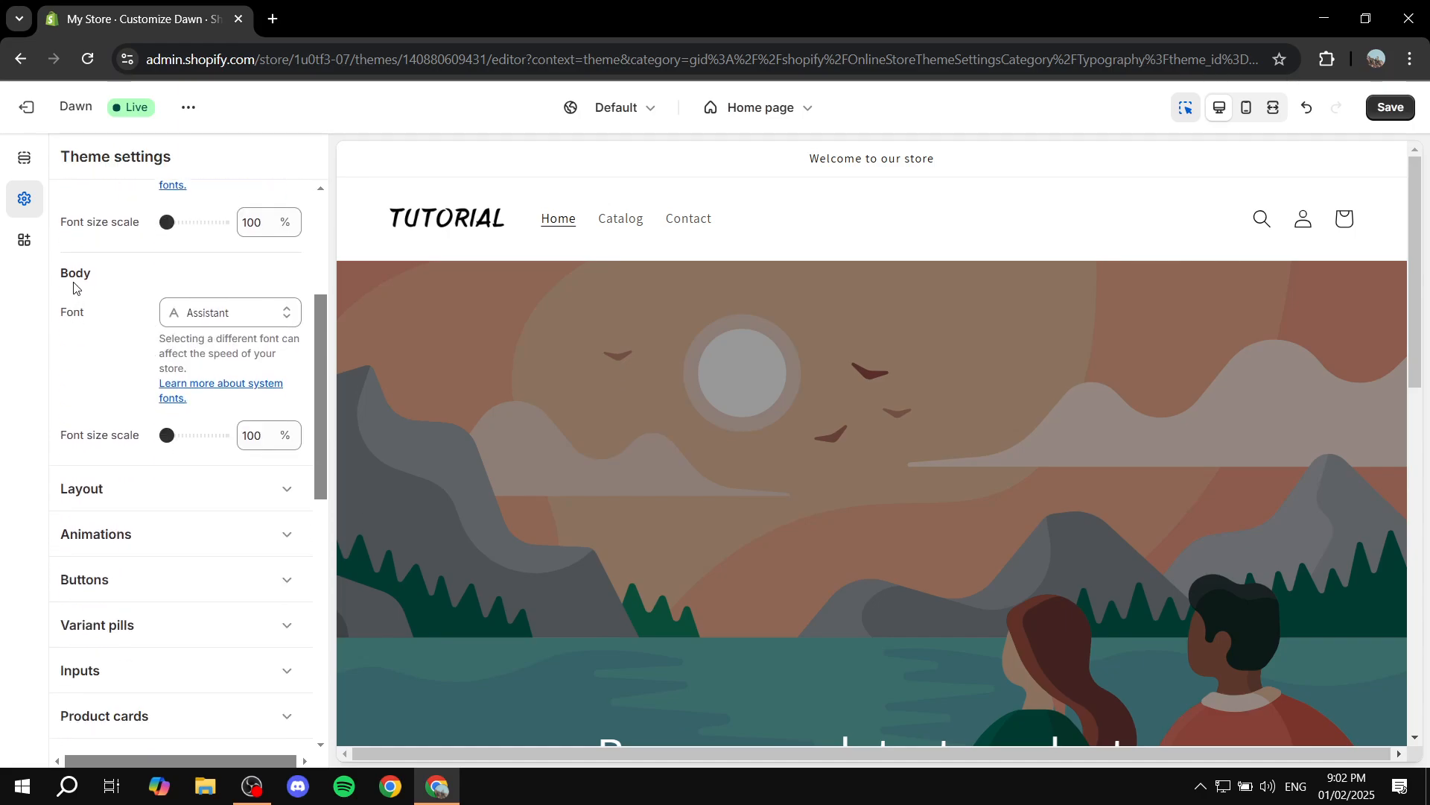
pyautogui.doubleClick(75, 273)
pyautogui.click(212, 312)
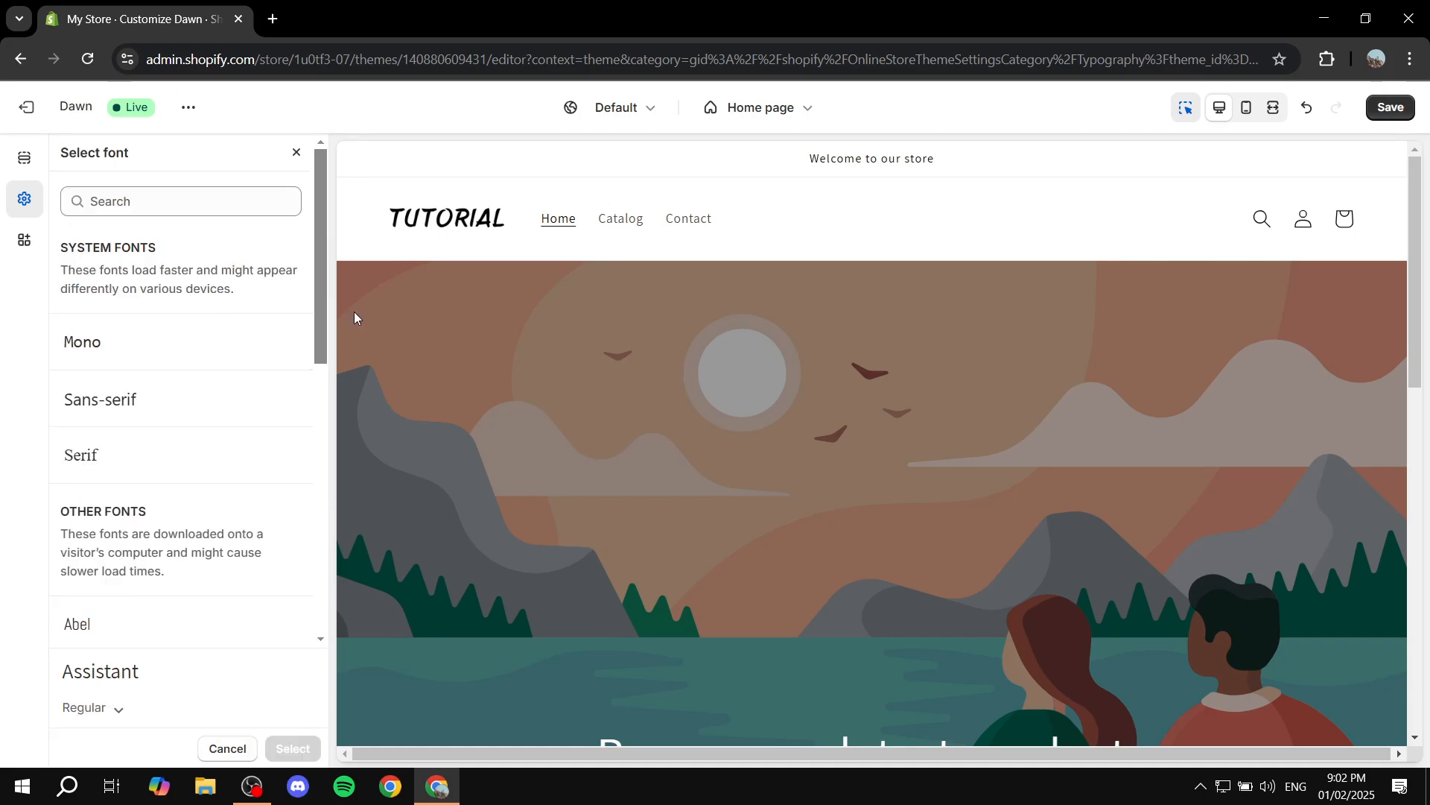
pyautogui.click(296, 152)
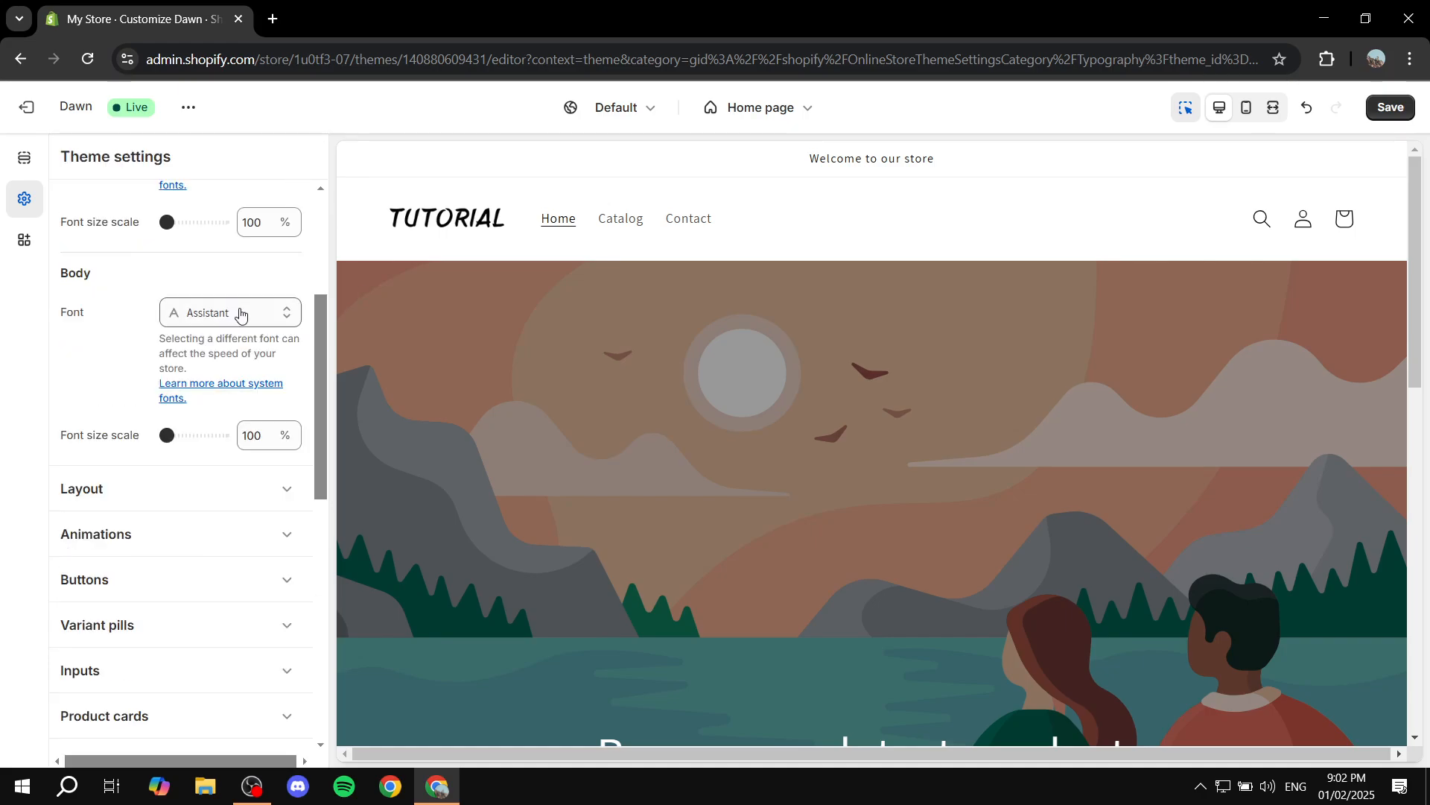
pyautogui.scroll(4, 240, 302)
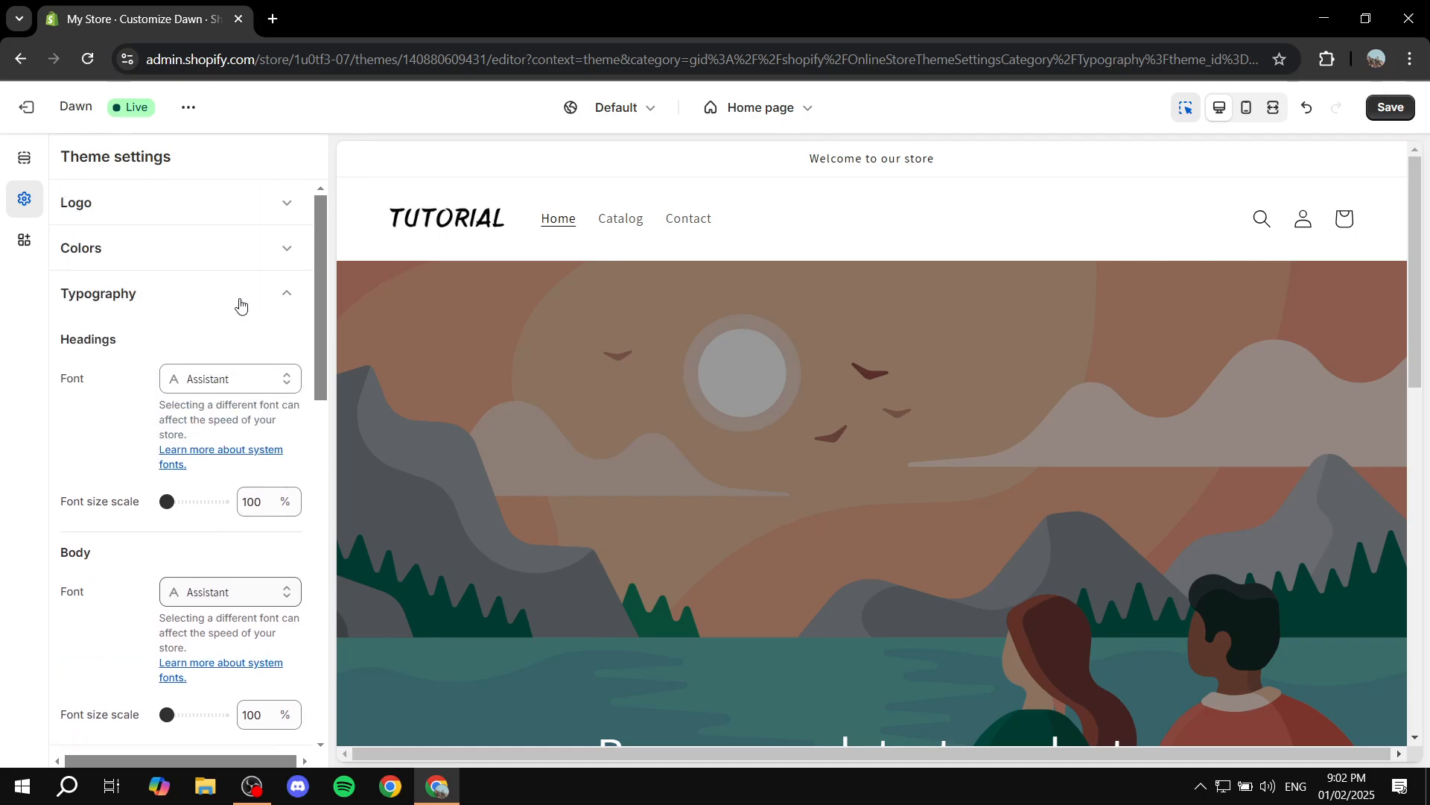
pyautogui.click(263, 300)
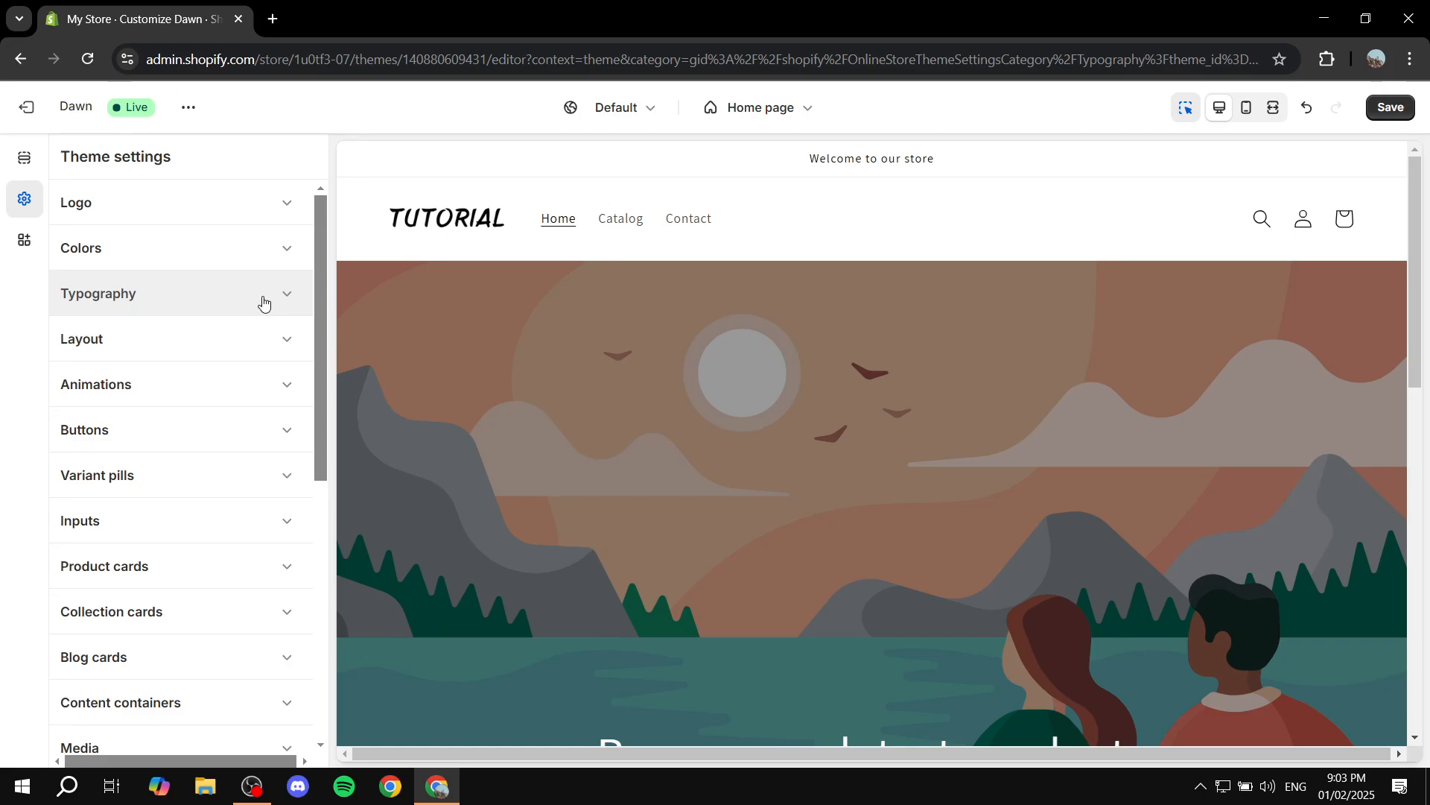
# - View the layout settings and collapse them again
pyautogui.click(264, 341)
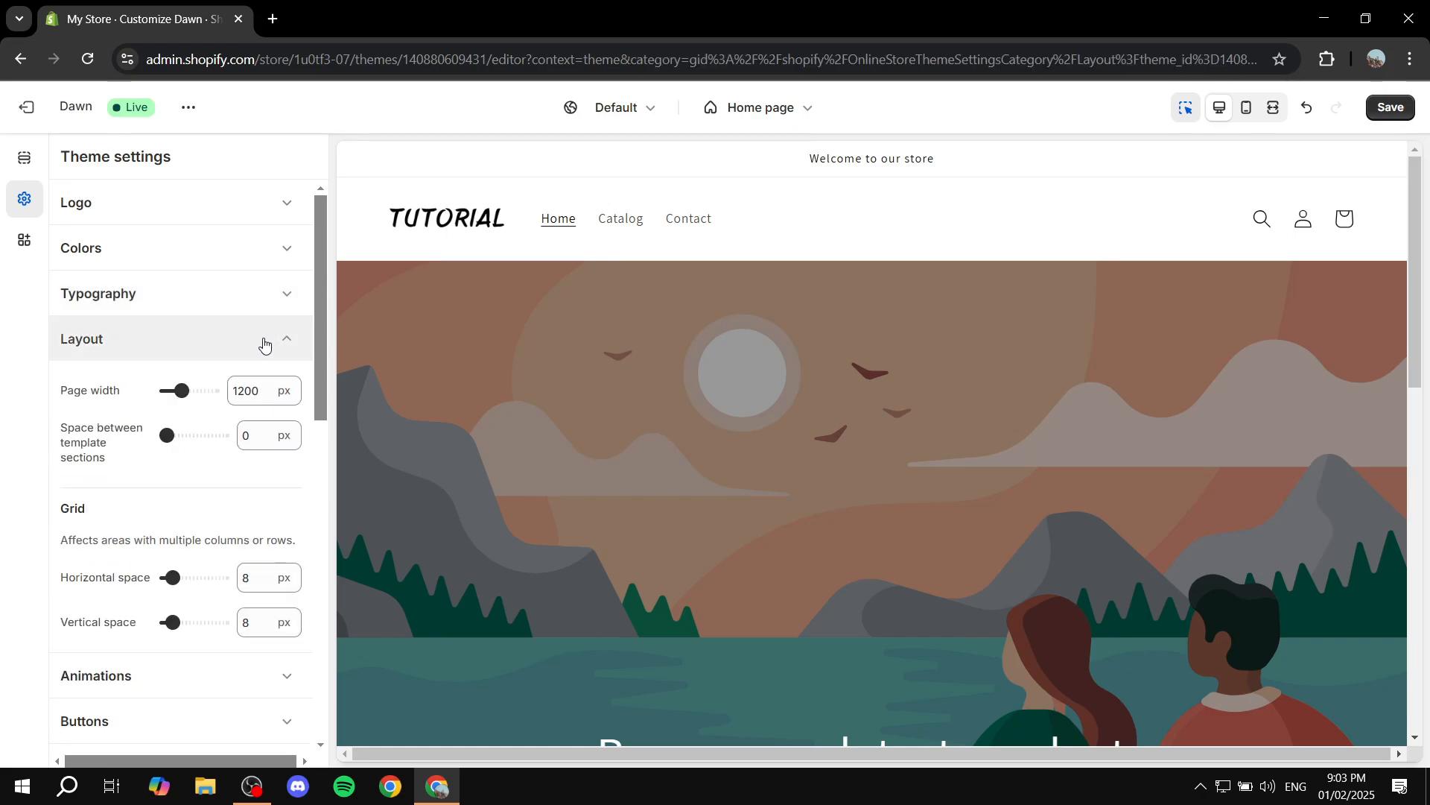
pyautogui.click(261, 342)
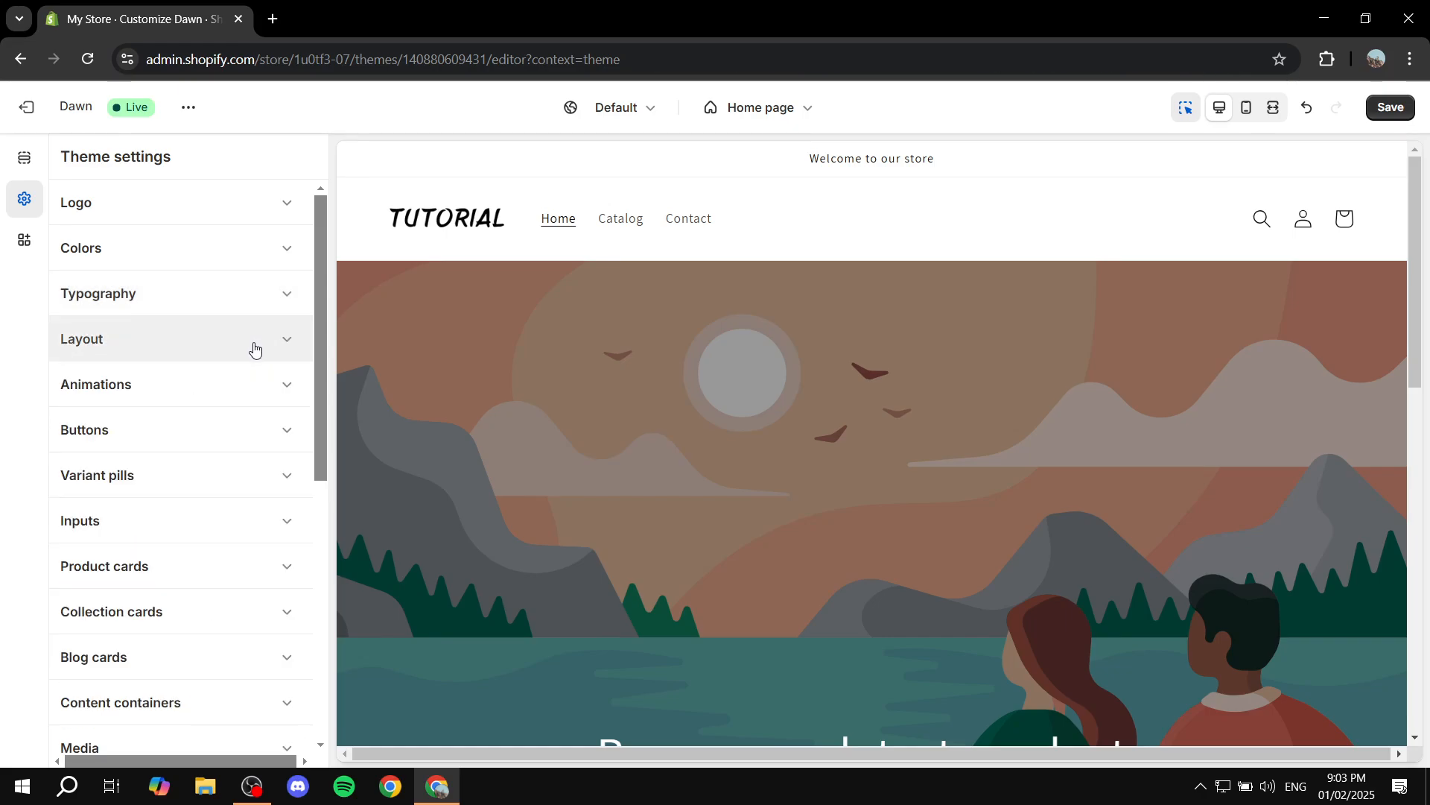
# - Set the corner radius of the theme's buttons to 24 px and collapse the button settings
pyautogui.click(224, 429)
pyautogui.scroll(-3, 223, 430)
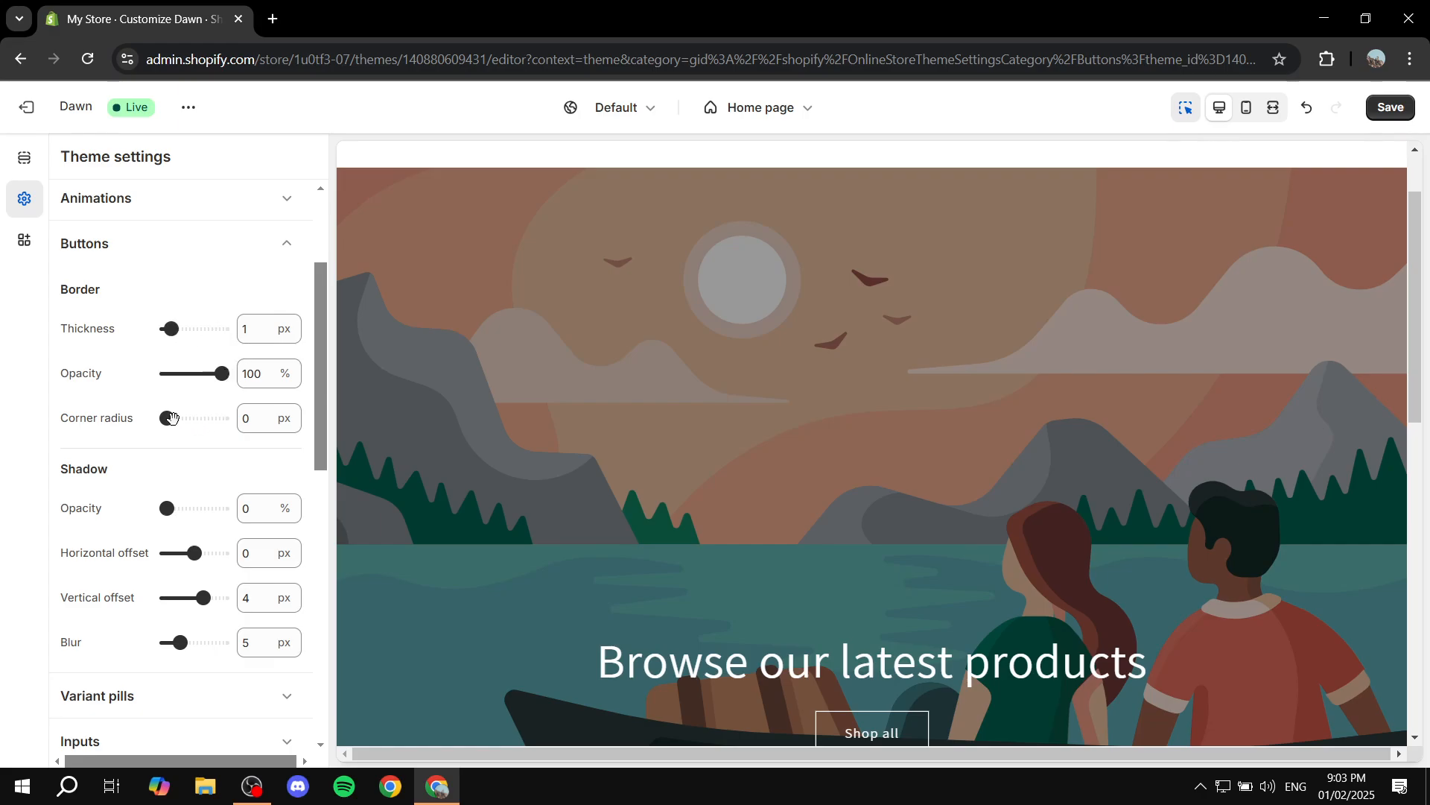
pyautogui.scroll(-1, 708, 567)
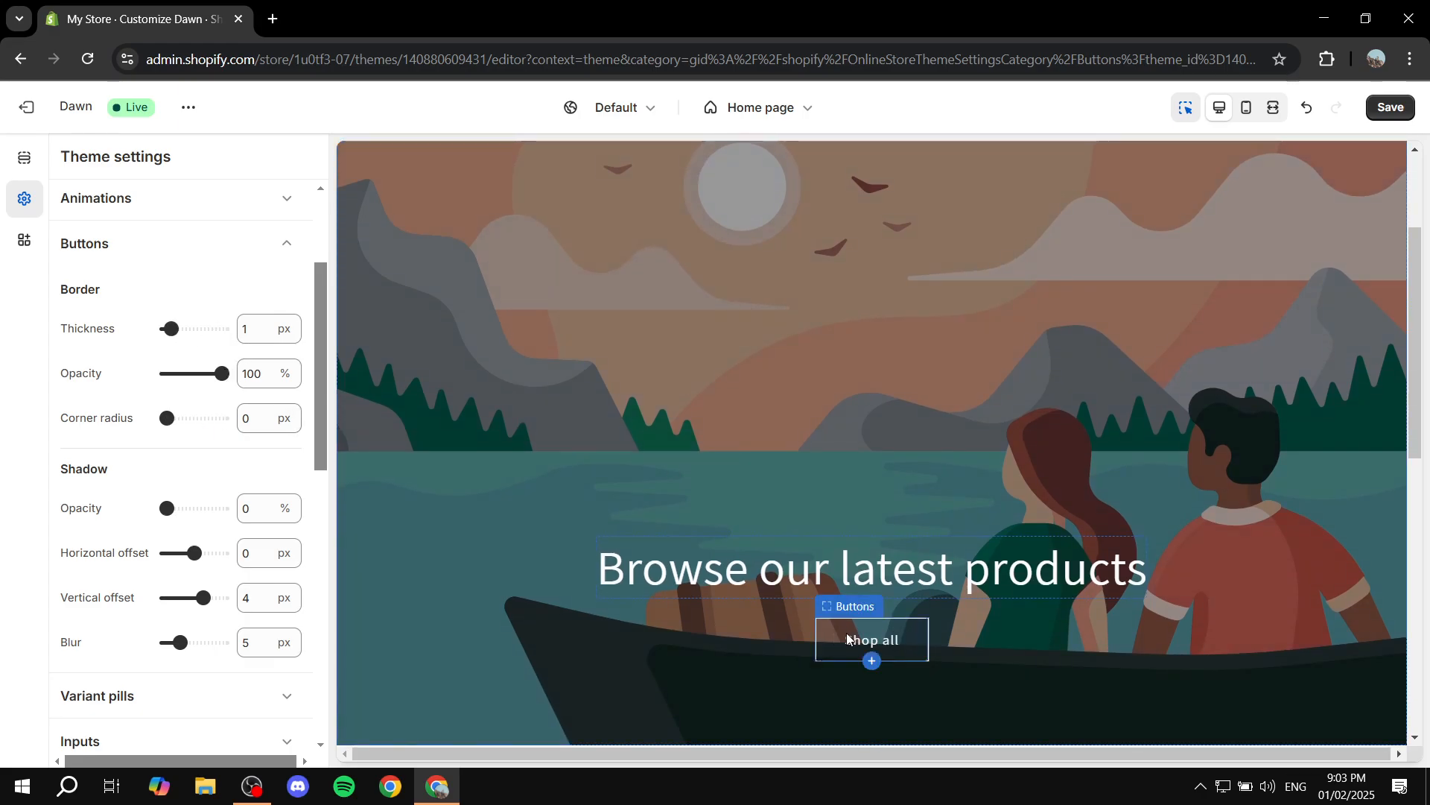
pyautogui.moveTo(166, 418); pyautogui.dragTo(197, 418)
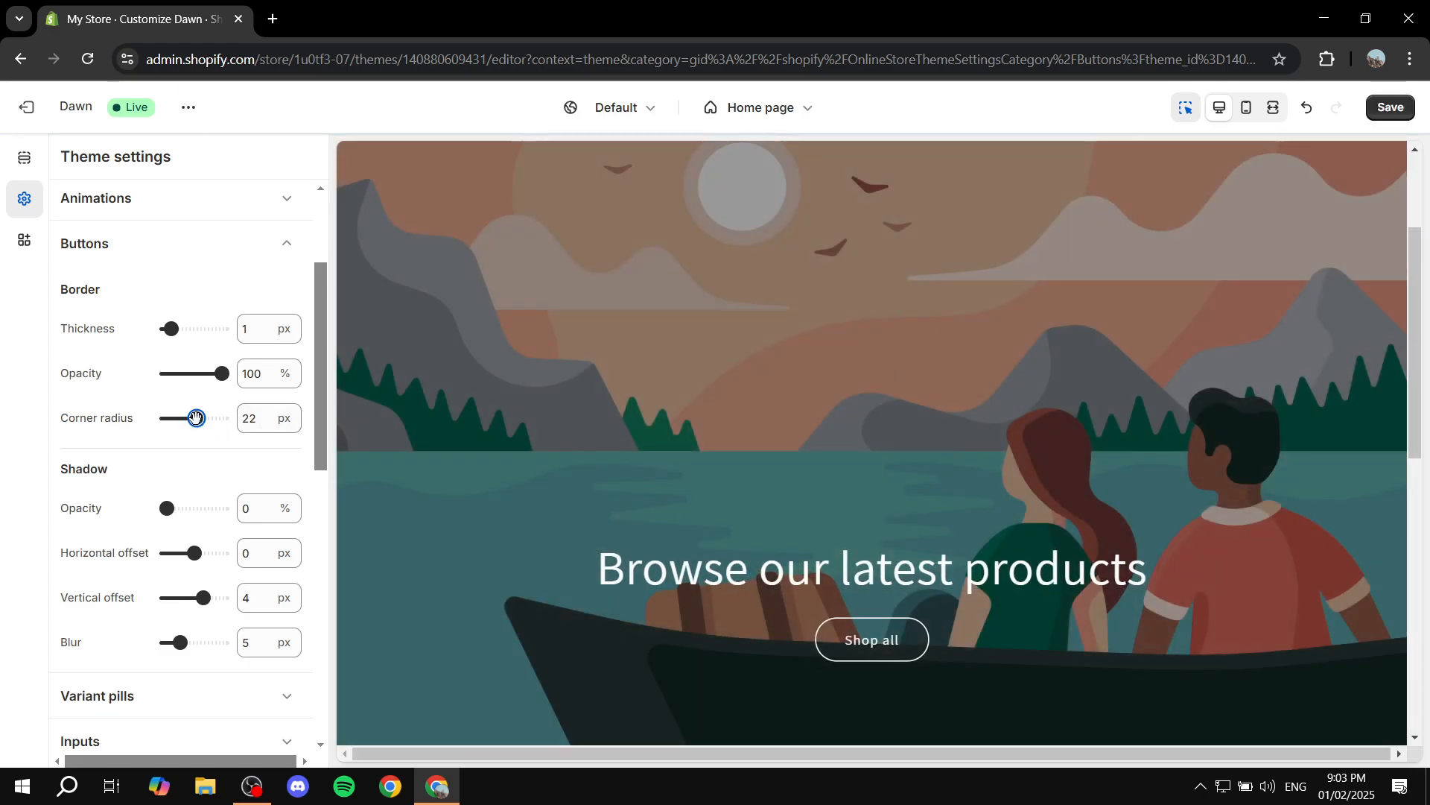
pyautogui.moveTo(196, 417); pyautogui.dragTo(200, 417)
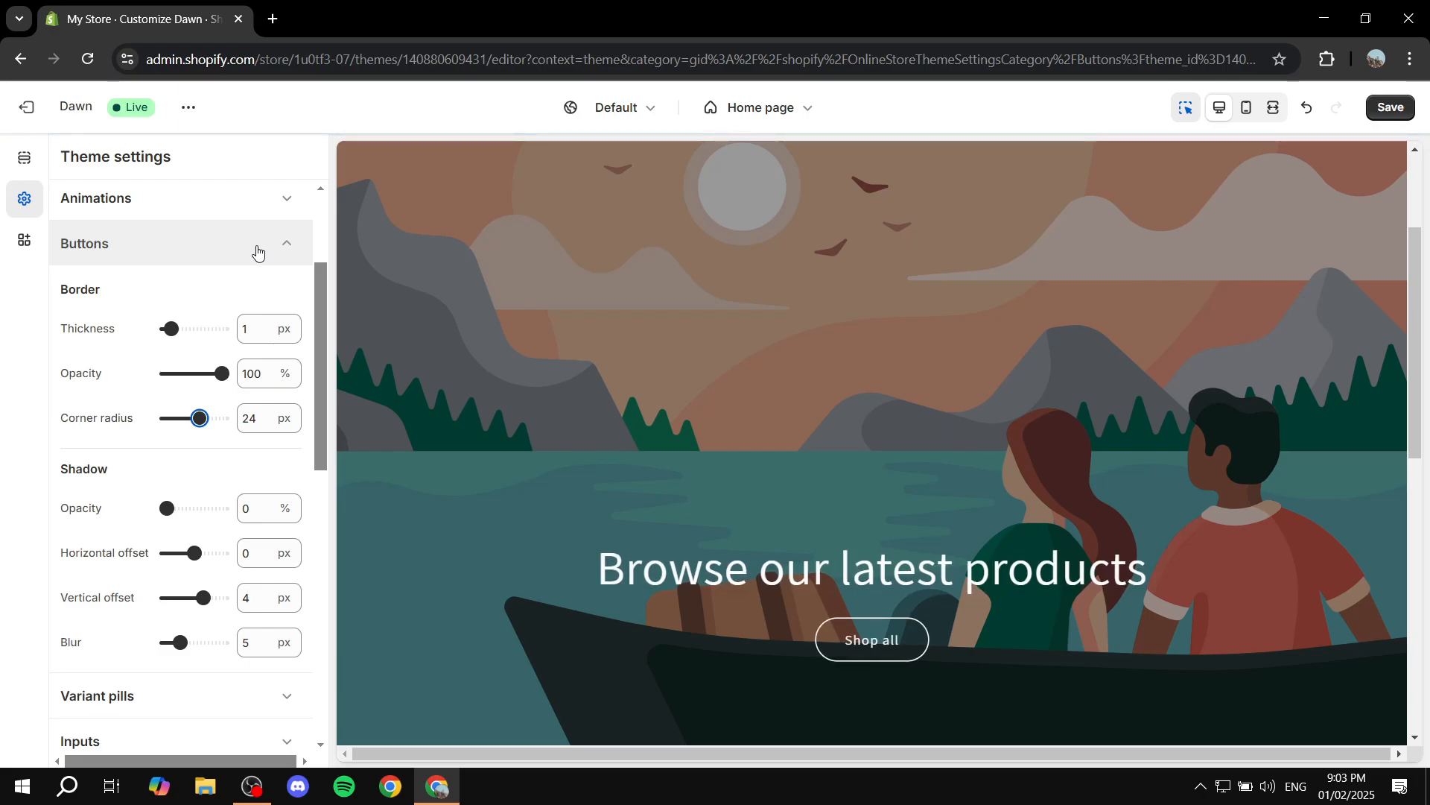
pyautogui.click(288, 253)
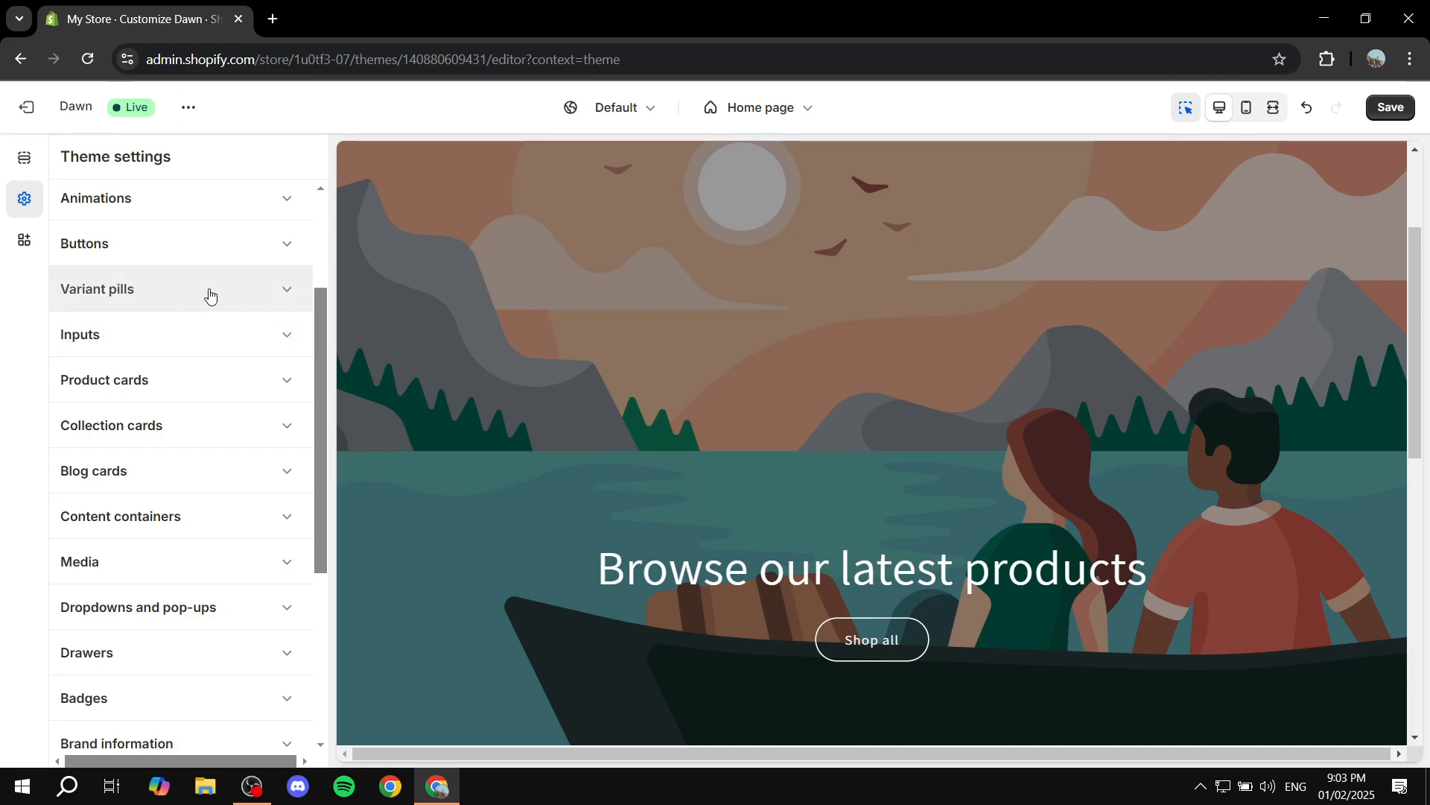
# - Review the social account link fields in the social media settings and collapse the section
pyautogui.scroll(-4, 181, 446)
pyautogui.scroll(-1, 181, 445)
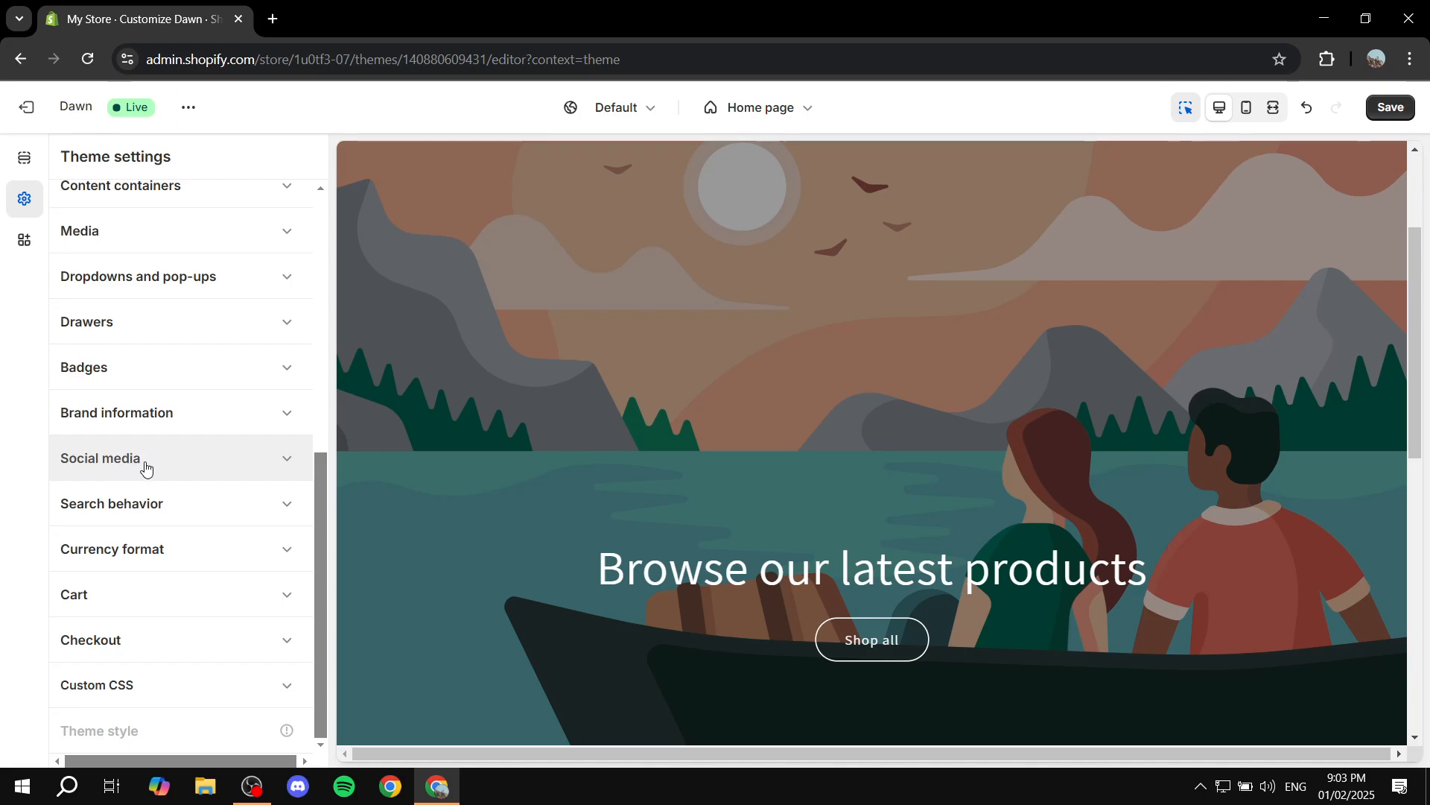
pyautogui.click(235, 469)
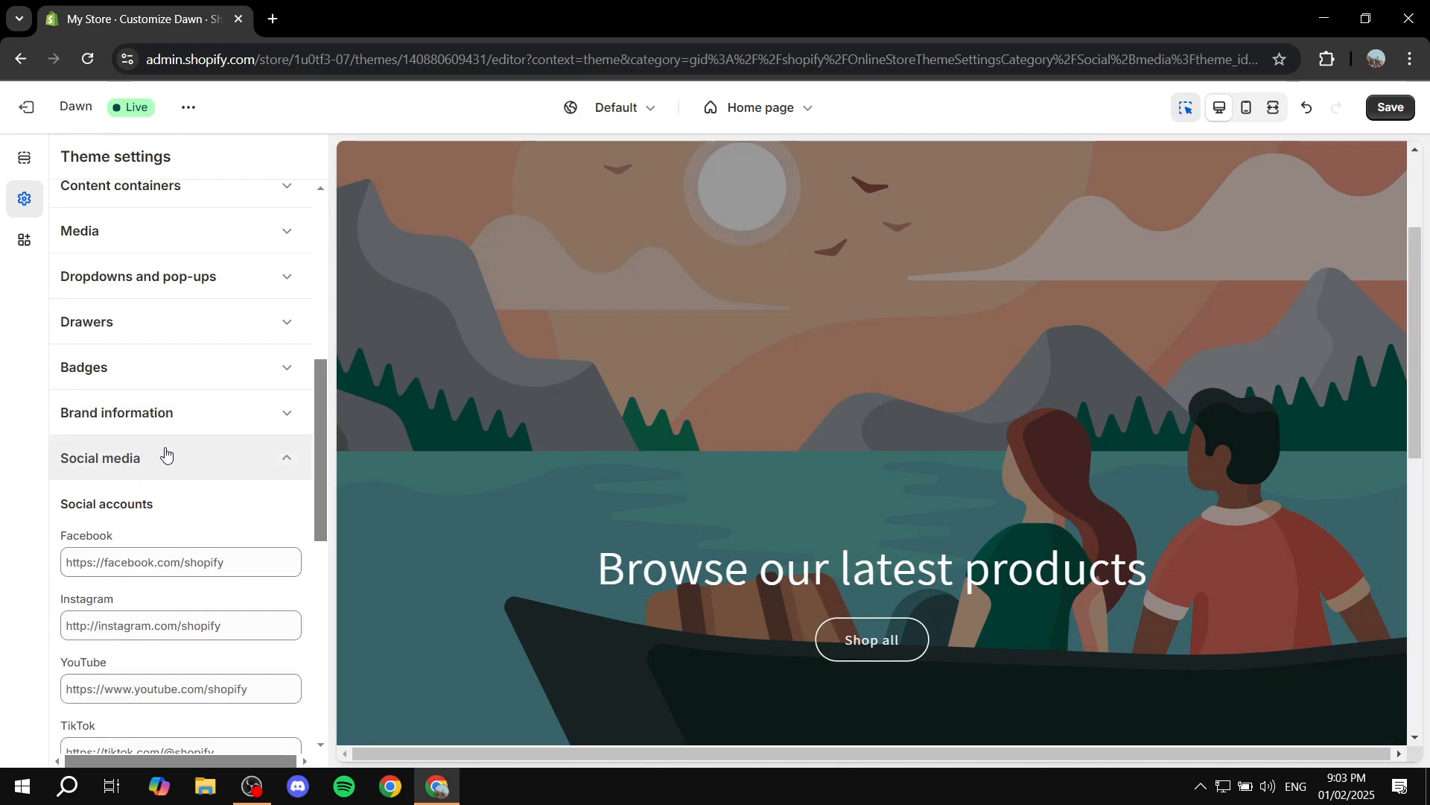
pyautogui.scroll(-3, 165, 453)
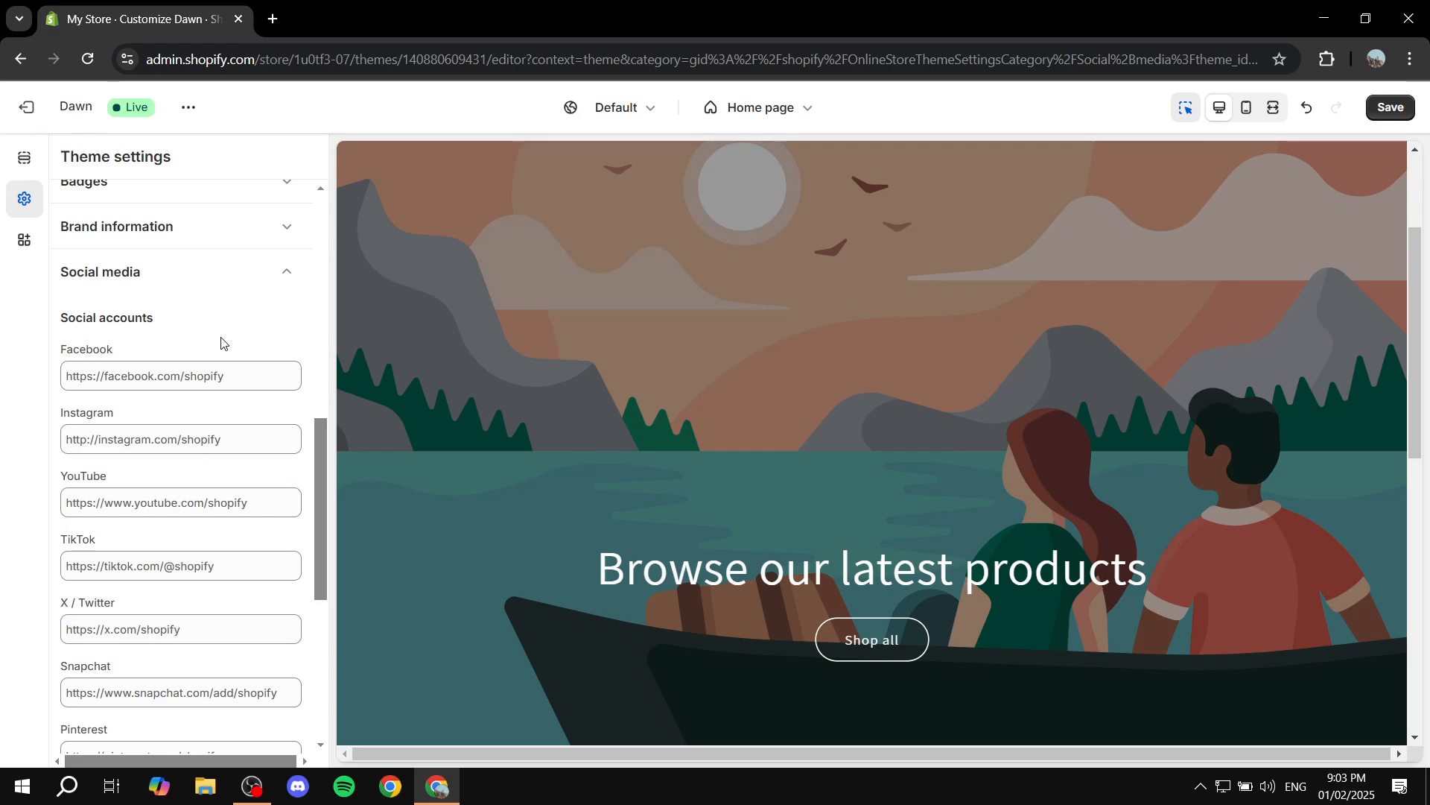
pyautogui.scroll(-1, 194, 298)
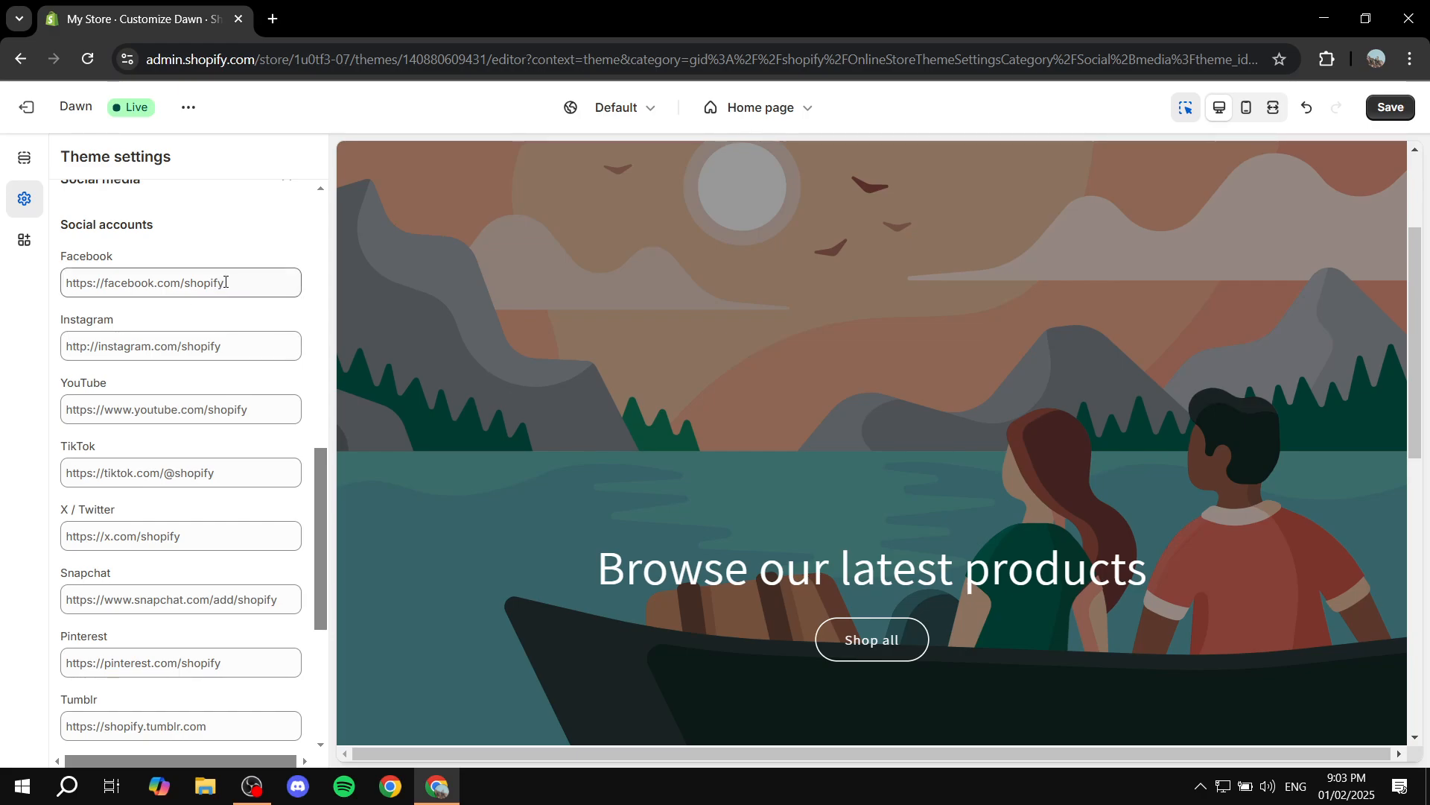
pyautogui.scroll(-2, 191, 431)
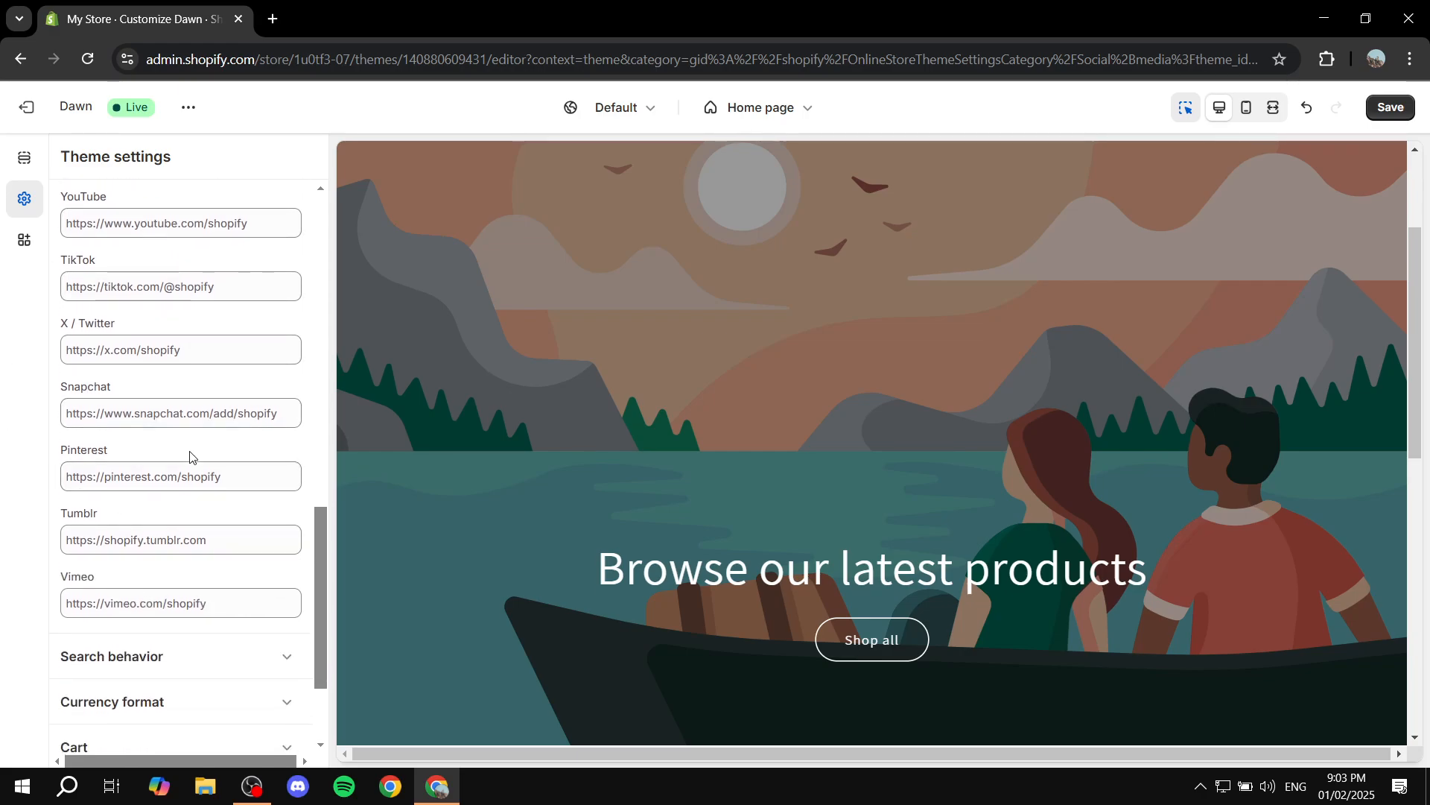
pyautogui.scroll(2, 179, 533)
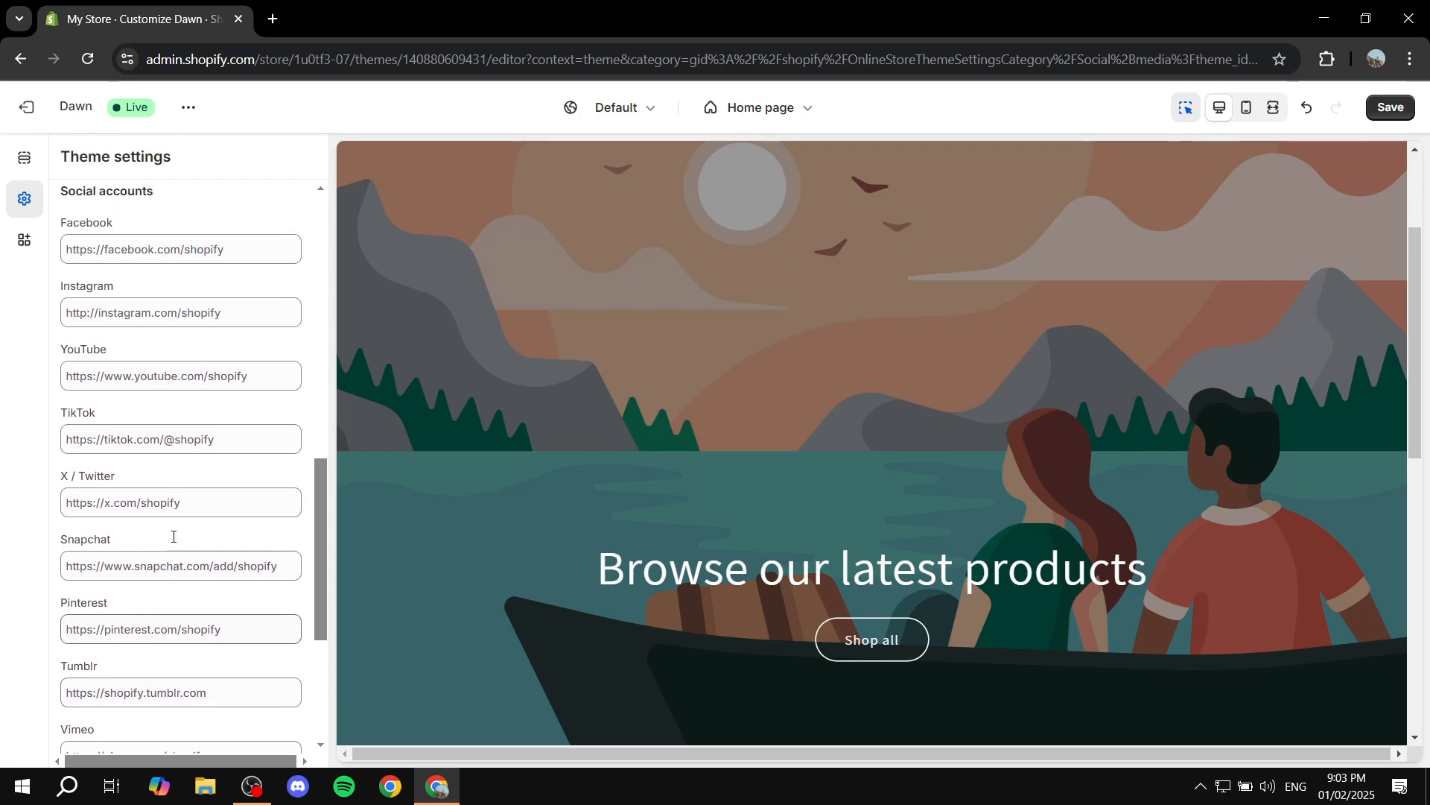
pyautogui.scroll(1, 176, 535)
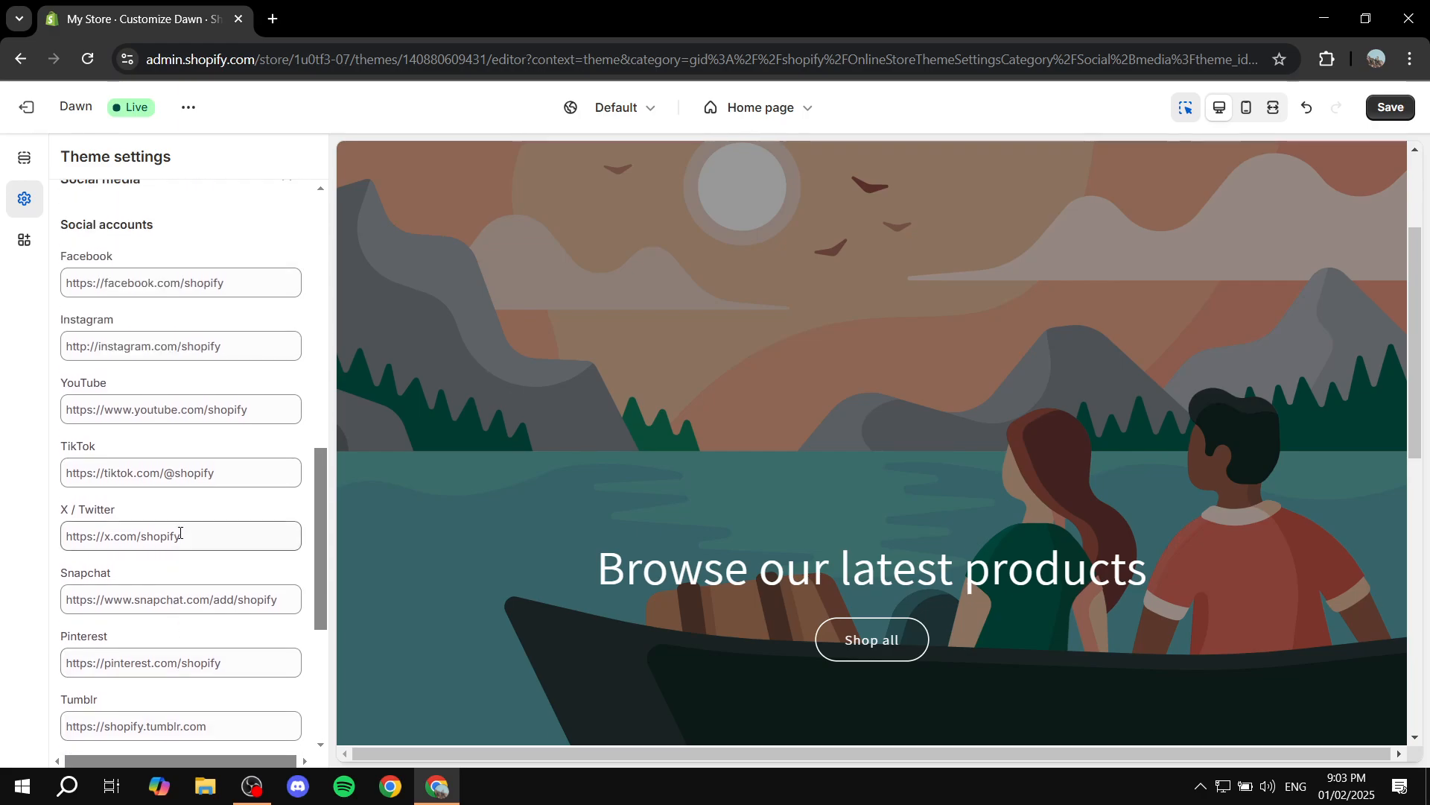
pyautogui.scroll(1, 180, 534)
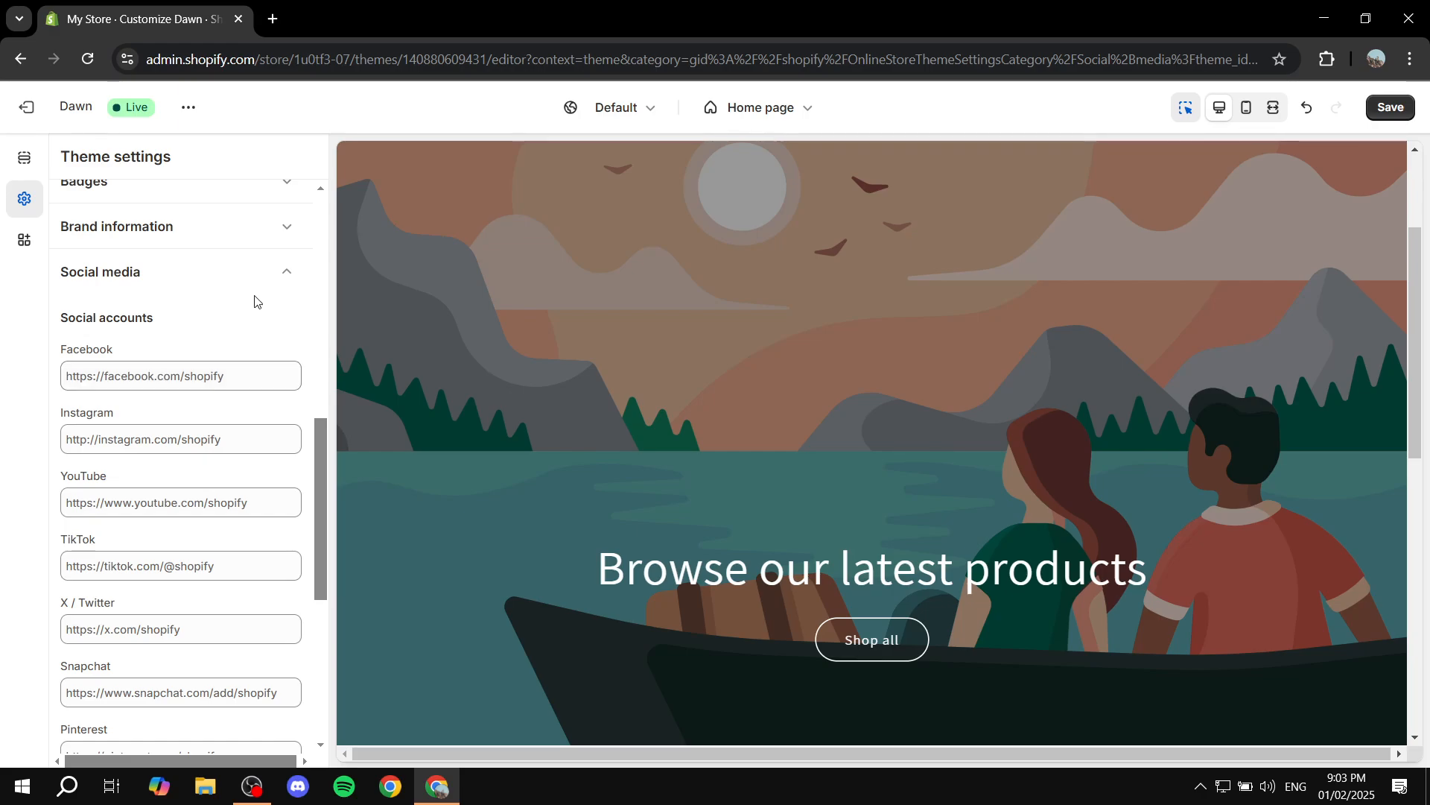
pyautogui.click(275, 276)
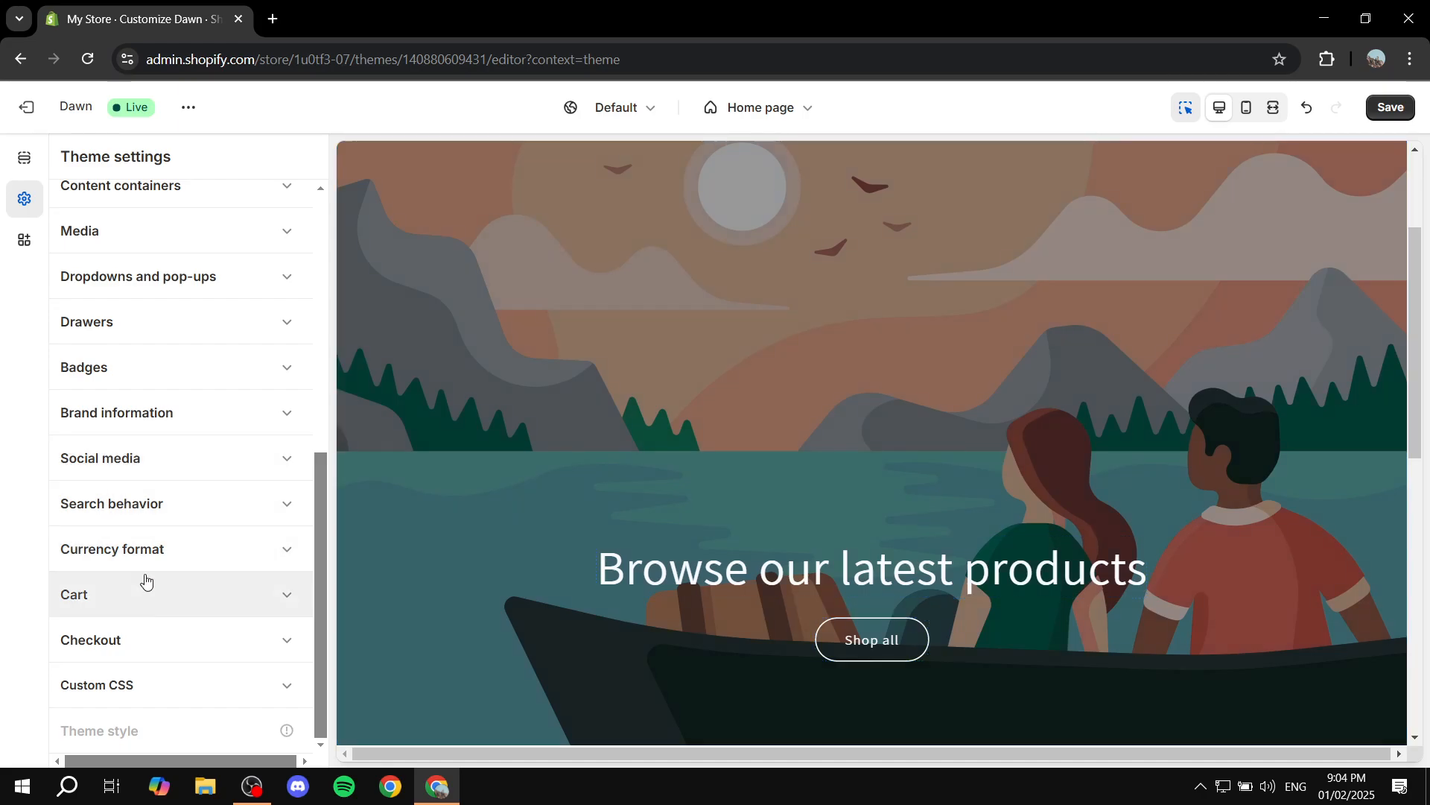
# - View the app embeds and return to the home page's list of sections
pyautogui.scroll(3, 182, 617)
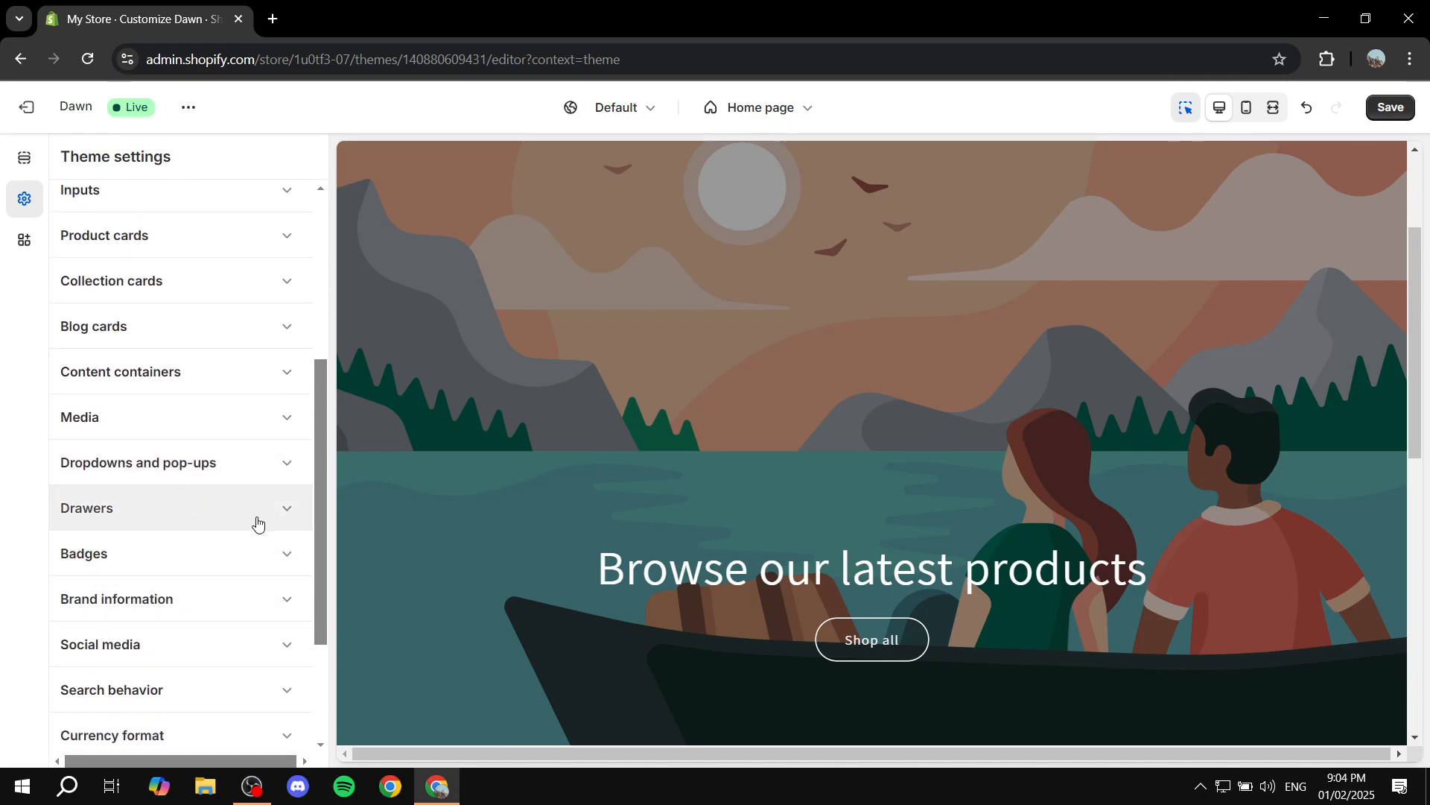
pyautogui.scroll(5, 257, 522)
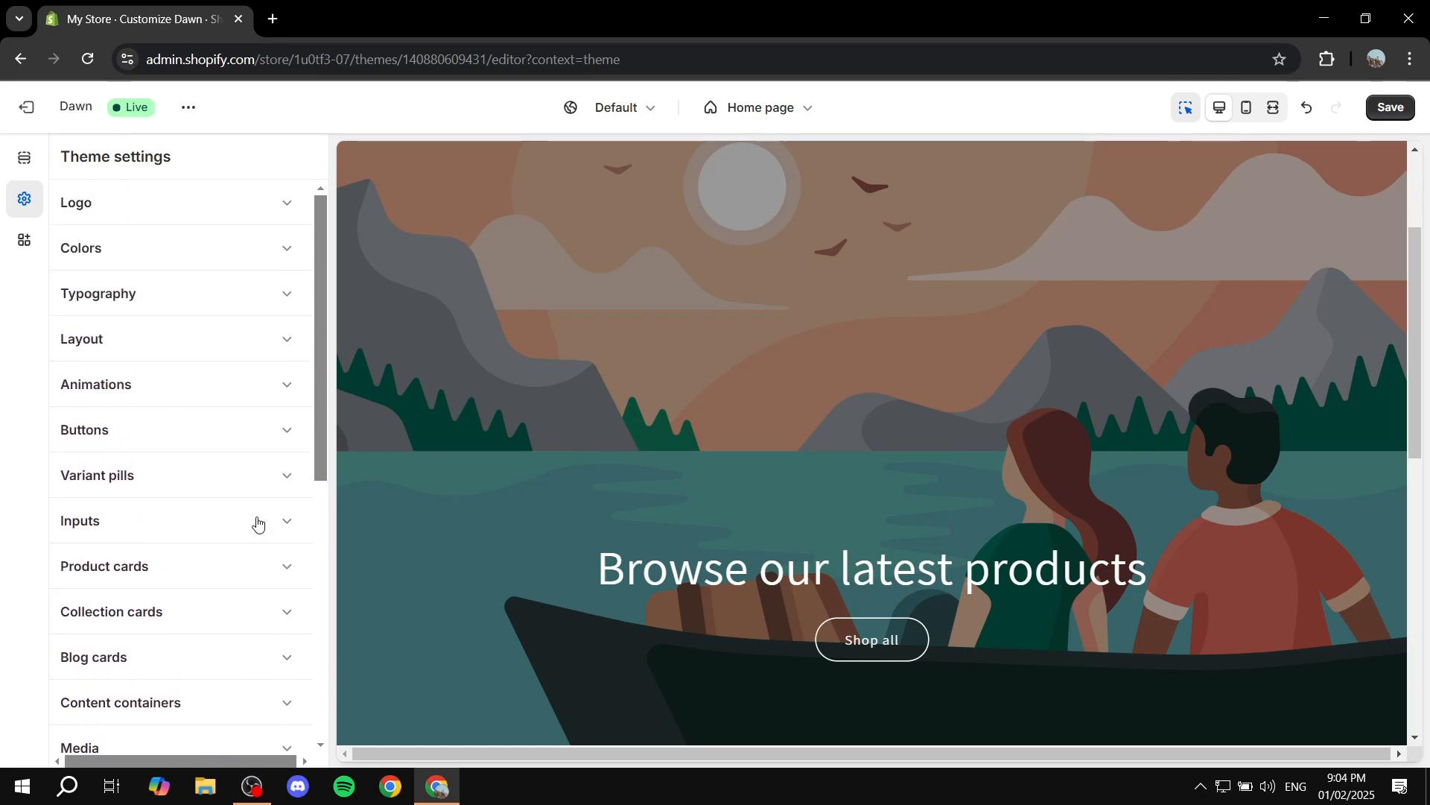
pyautogui.click(24, 245)
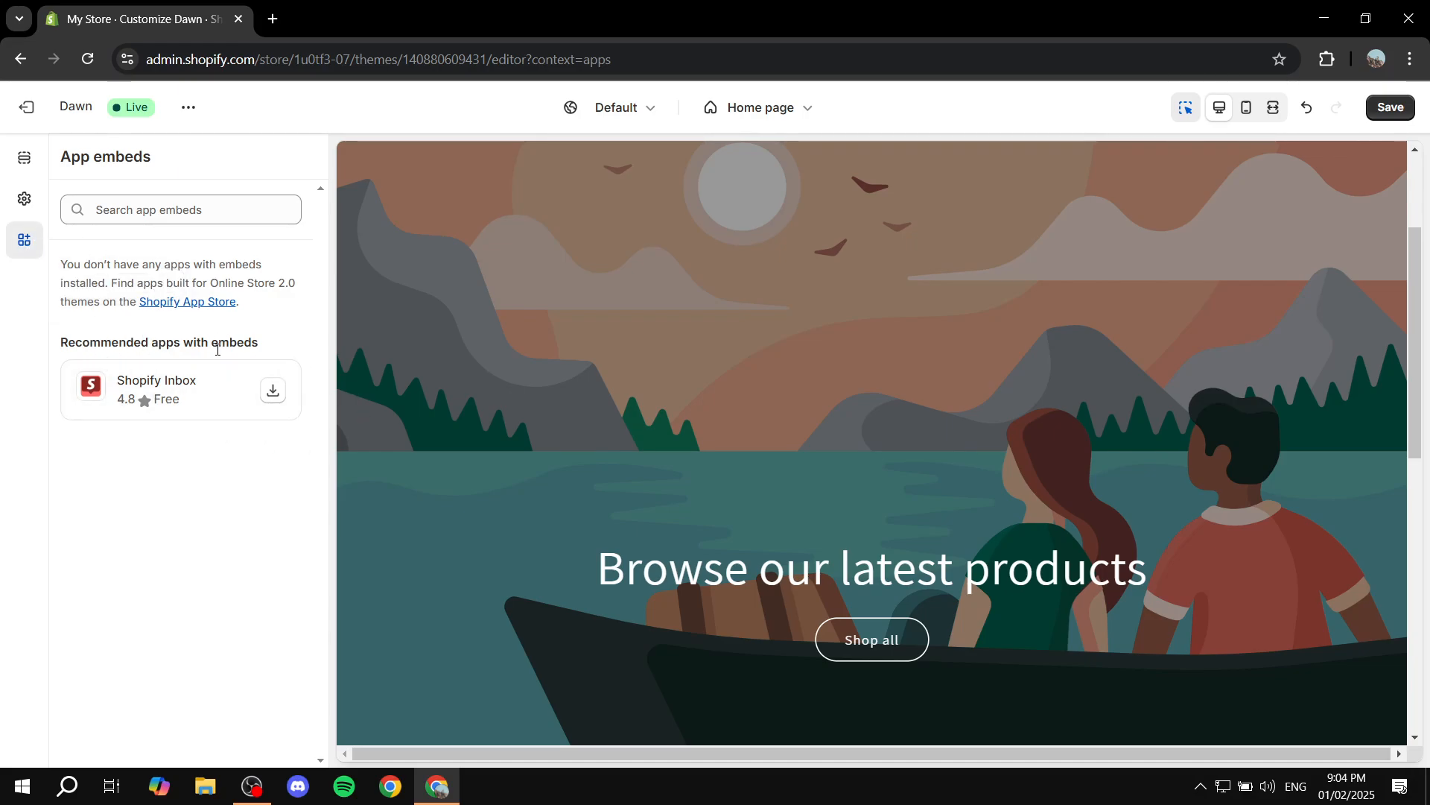
pyautogui.click(24, 169)
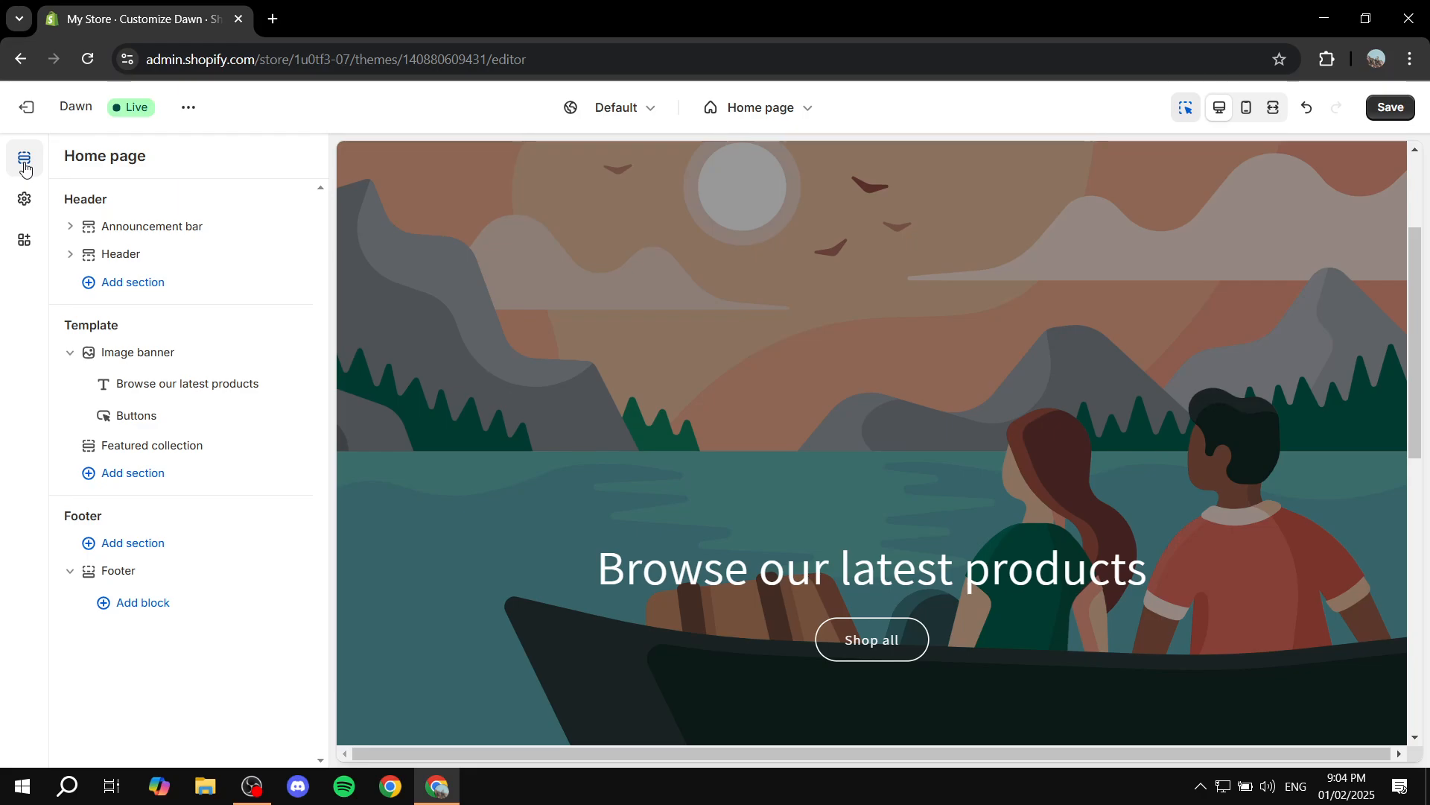
pyautogui.scroll(3, 833, 530)
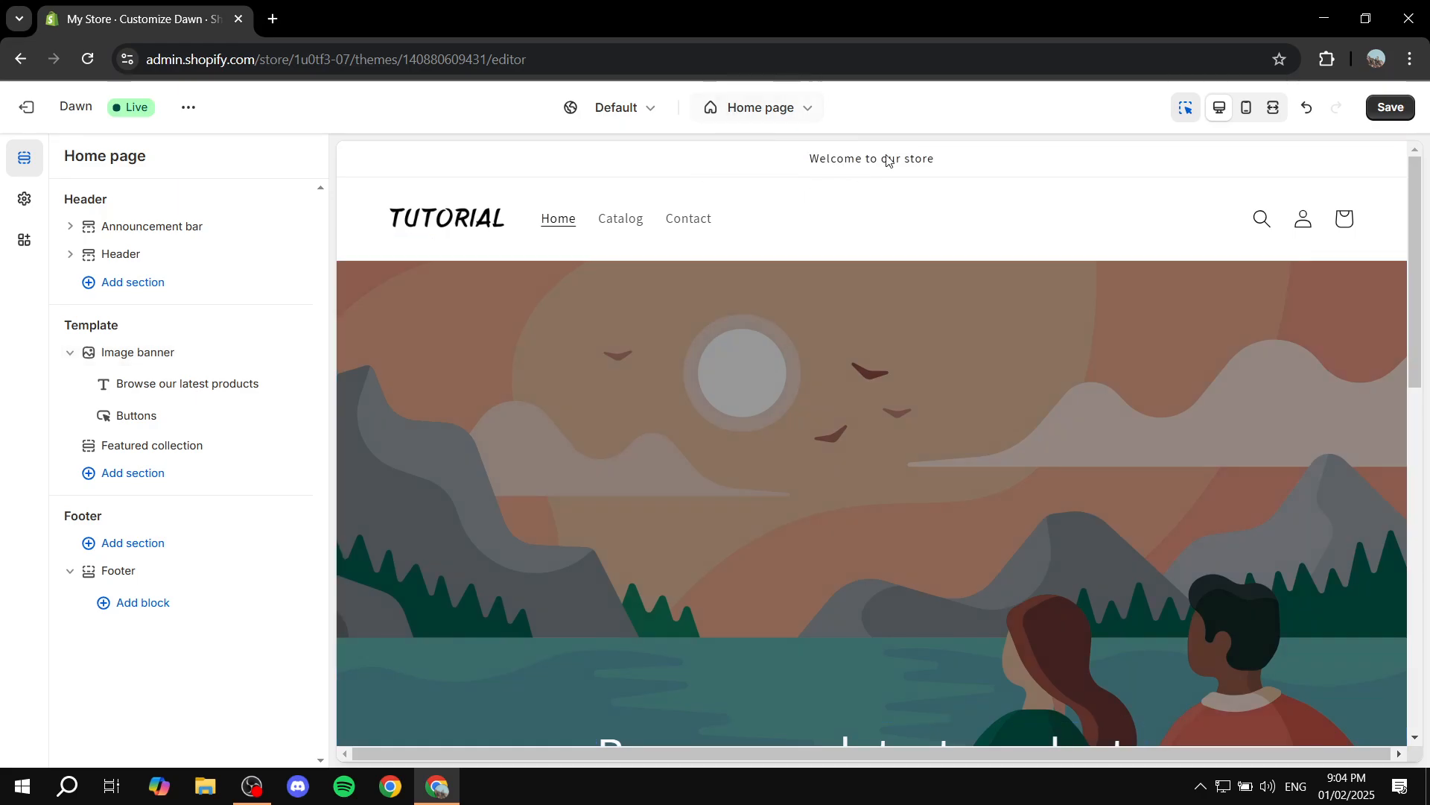
# - Review the announcement bar's section settings and return to the home page's list of sections
pyautogui.click(721, 164)
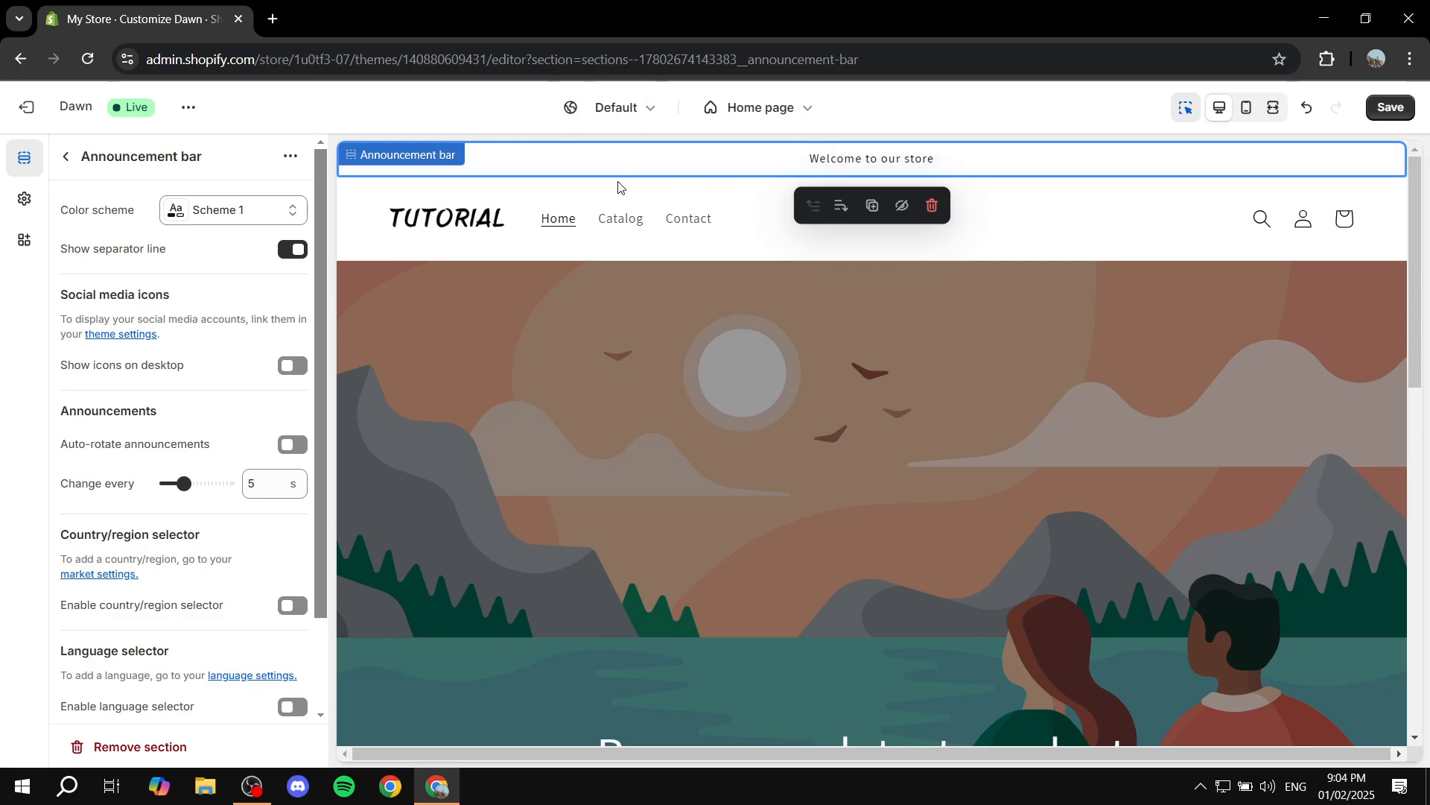
pyautogui.scroll(-2, 179, 387)
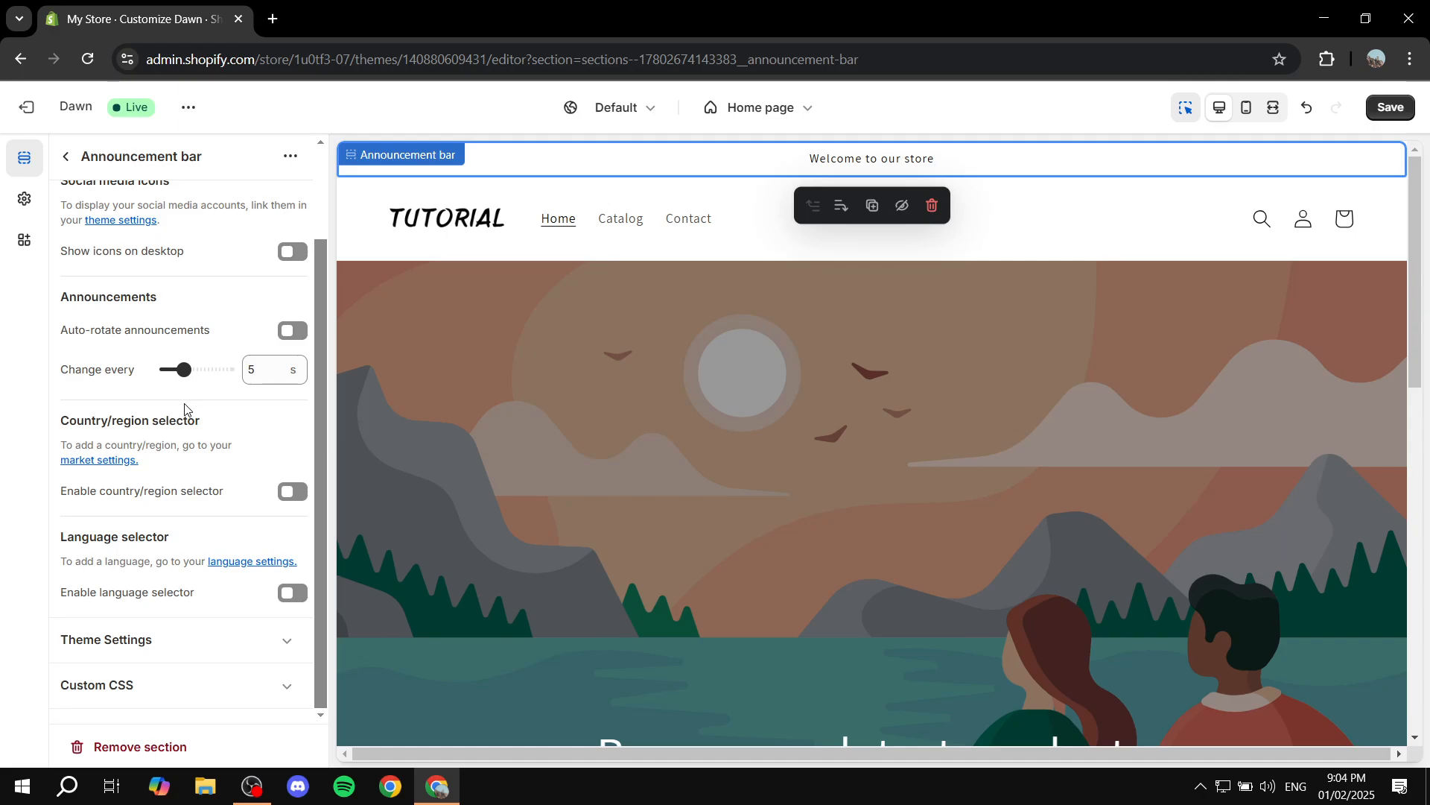
pyautogui.scroll(2, 185, 410)
pyautogui.click(67, 156)
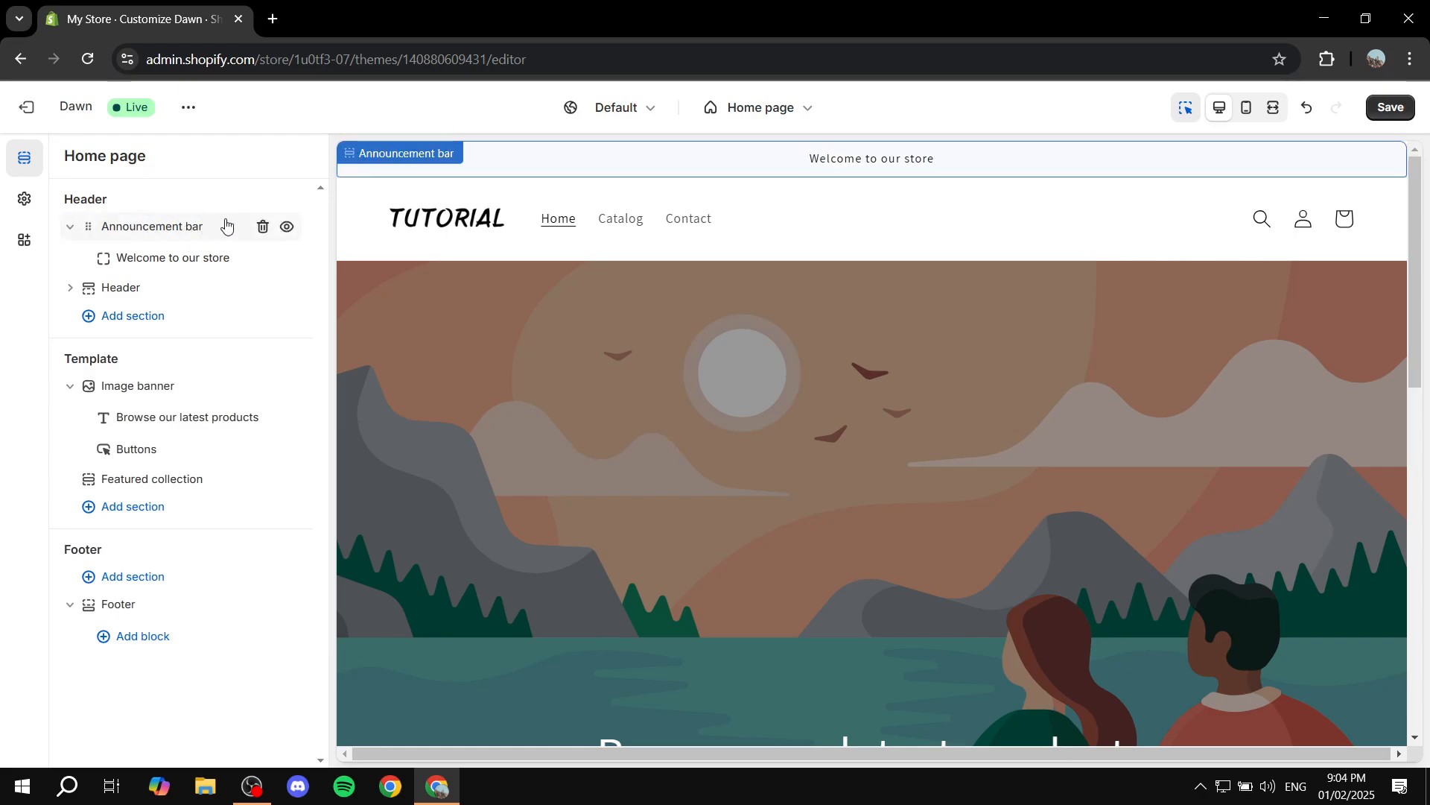
pyautogui.moveTo(72, 200); pyautogui.dragTo(131, 205)
pyautogui.click(150, 228)
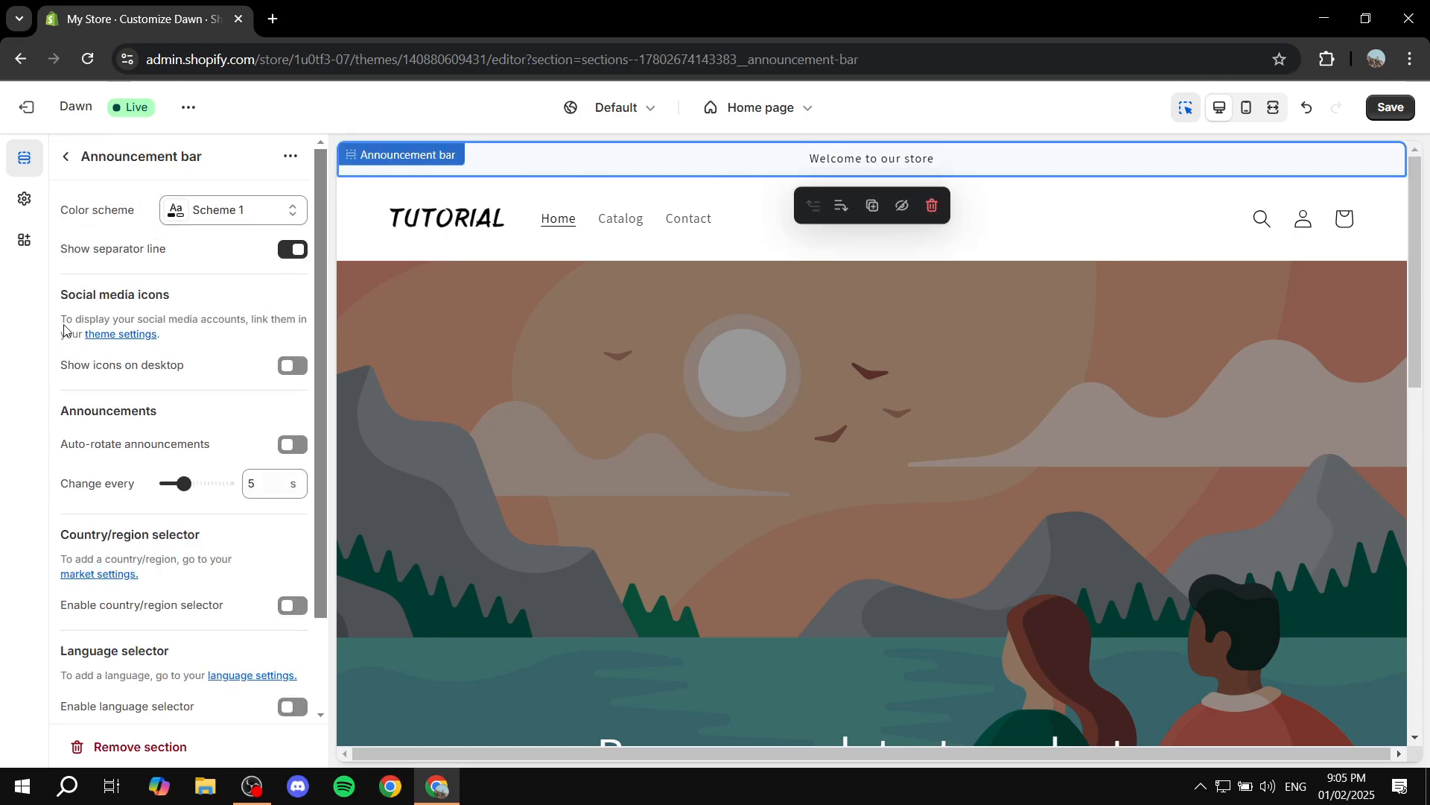
pyautogui.scroll(-2, 141, 328)
pyautogui.scroll(2, 192, 309)
pyautogui.click(67, 158)
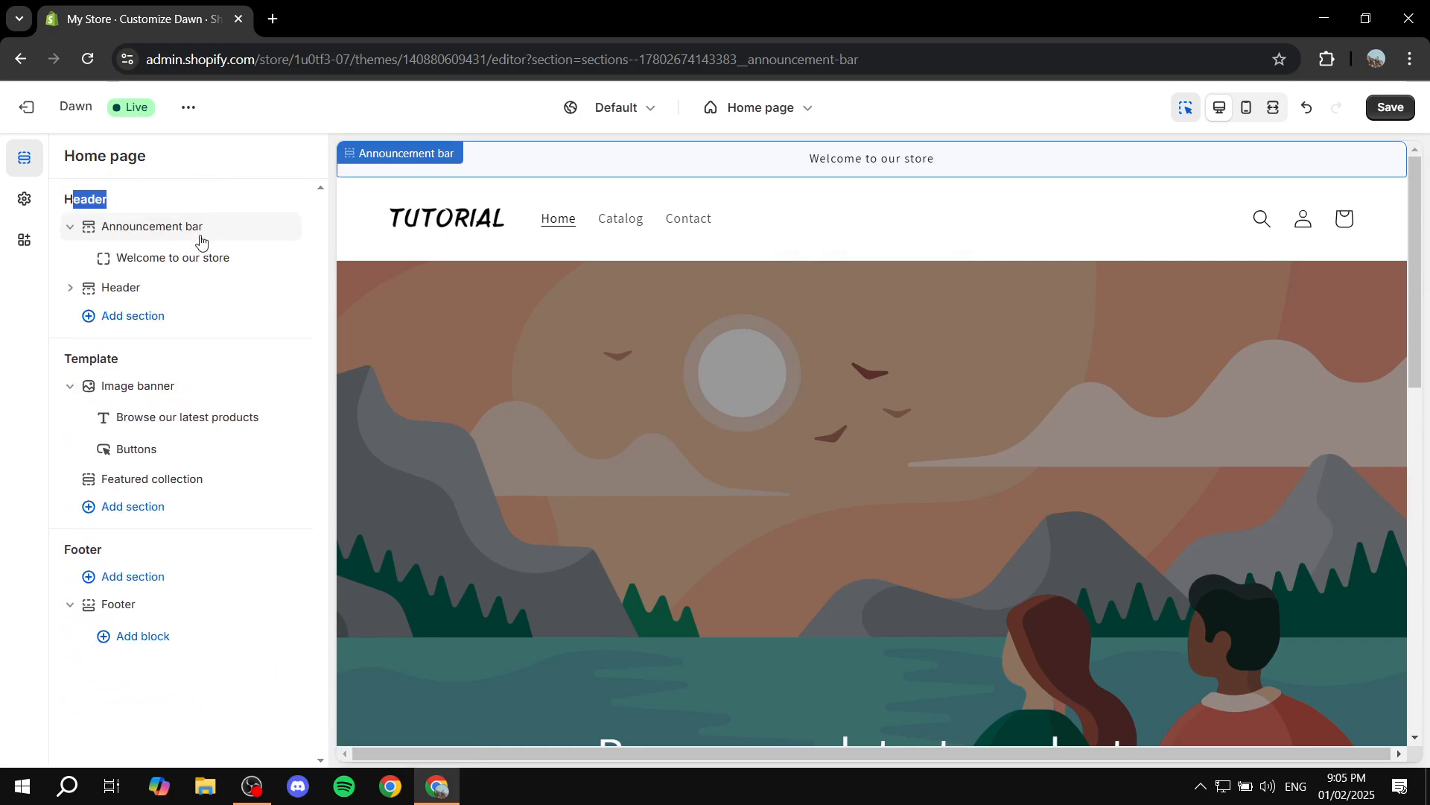
# - Change the text of the announcement block inside the announcement bar to "50% OFF"
pyautogui.click(67, 227)
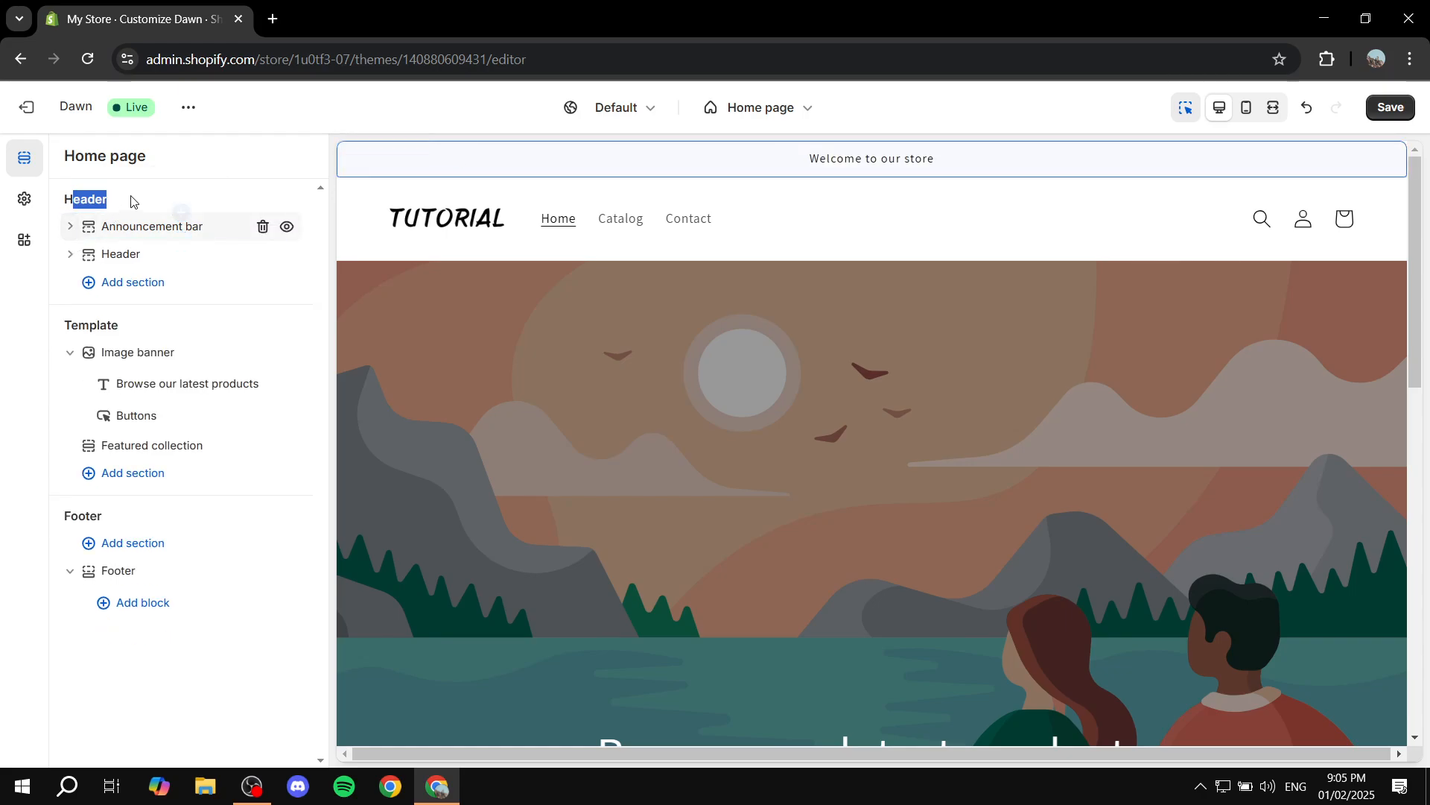
pyautogui.click(69, 227)
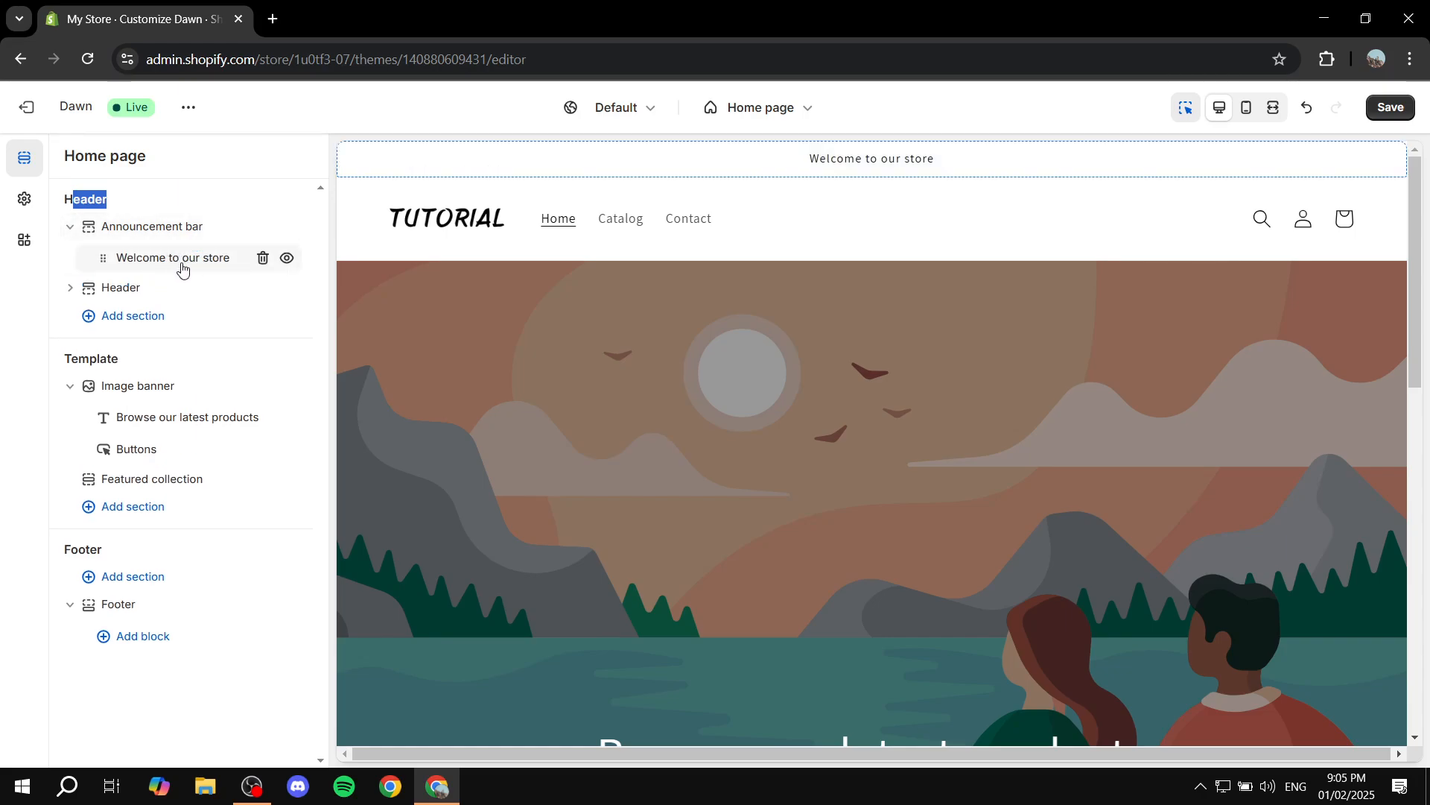
pyautogui.moveTo(805, 162); pyautogui.dragTo(961, 162)
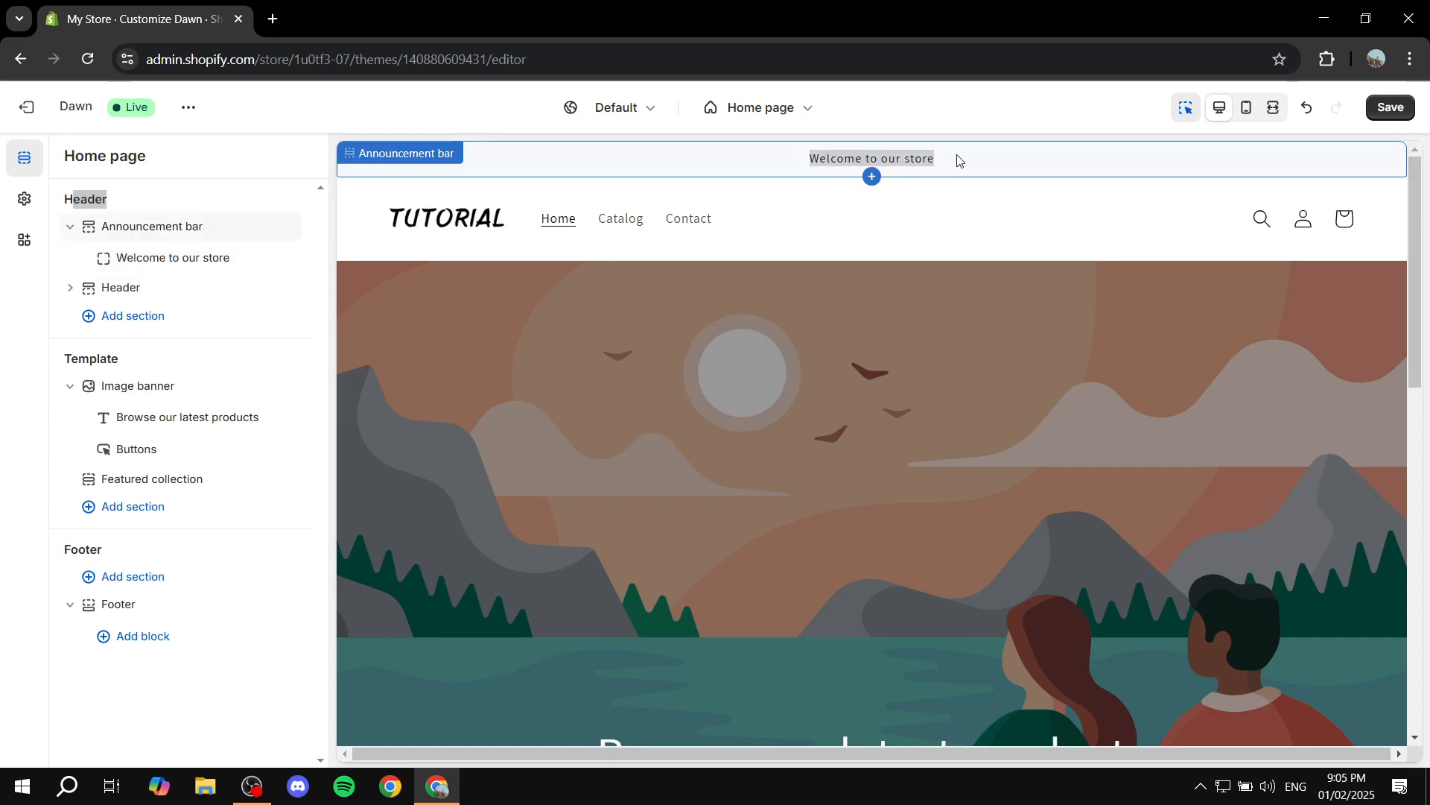
pyautogui.click(66, 156)
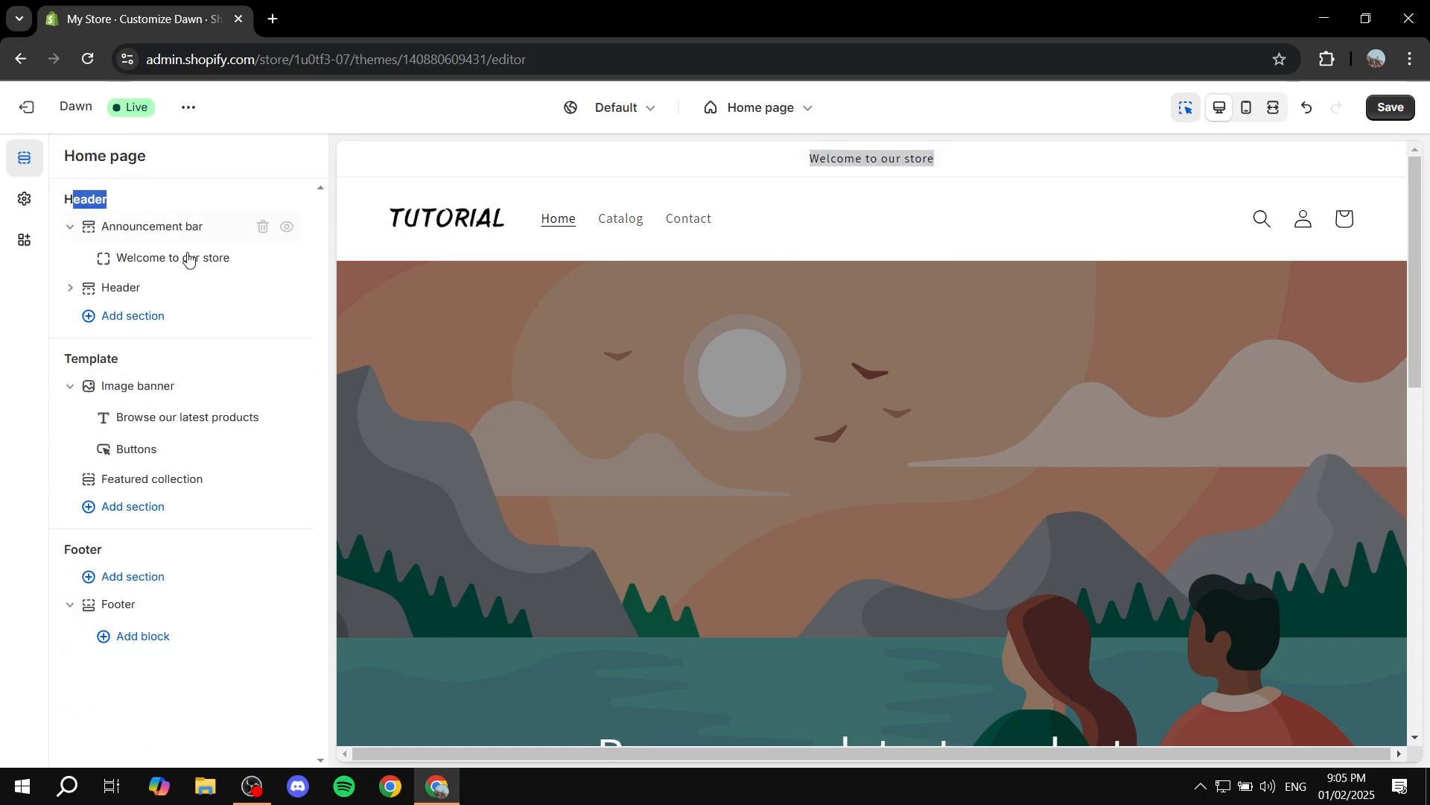
pyautogui.click(169, 257)
pyautogui.tripleClick(205, 237)
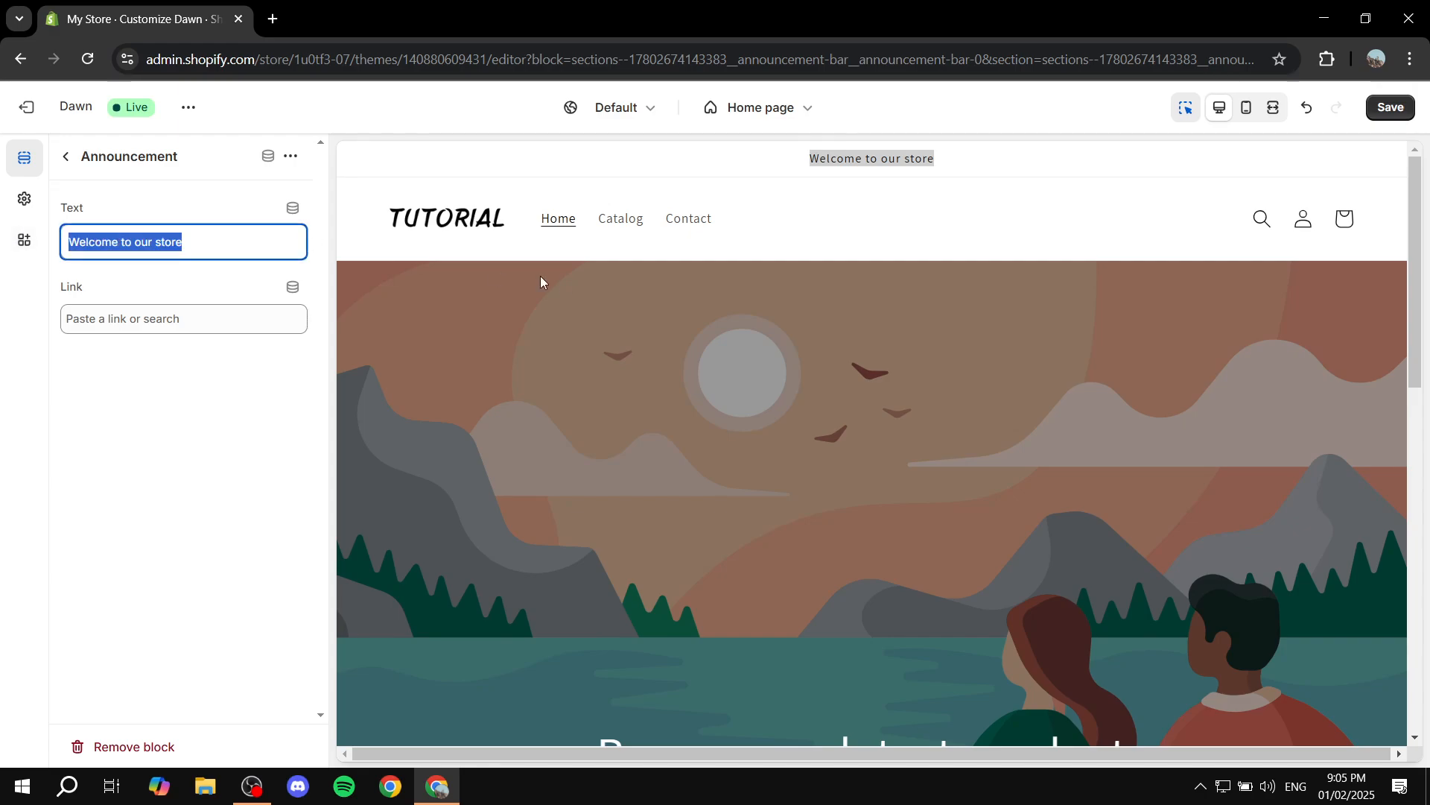
pyautogui.write('50')
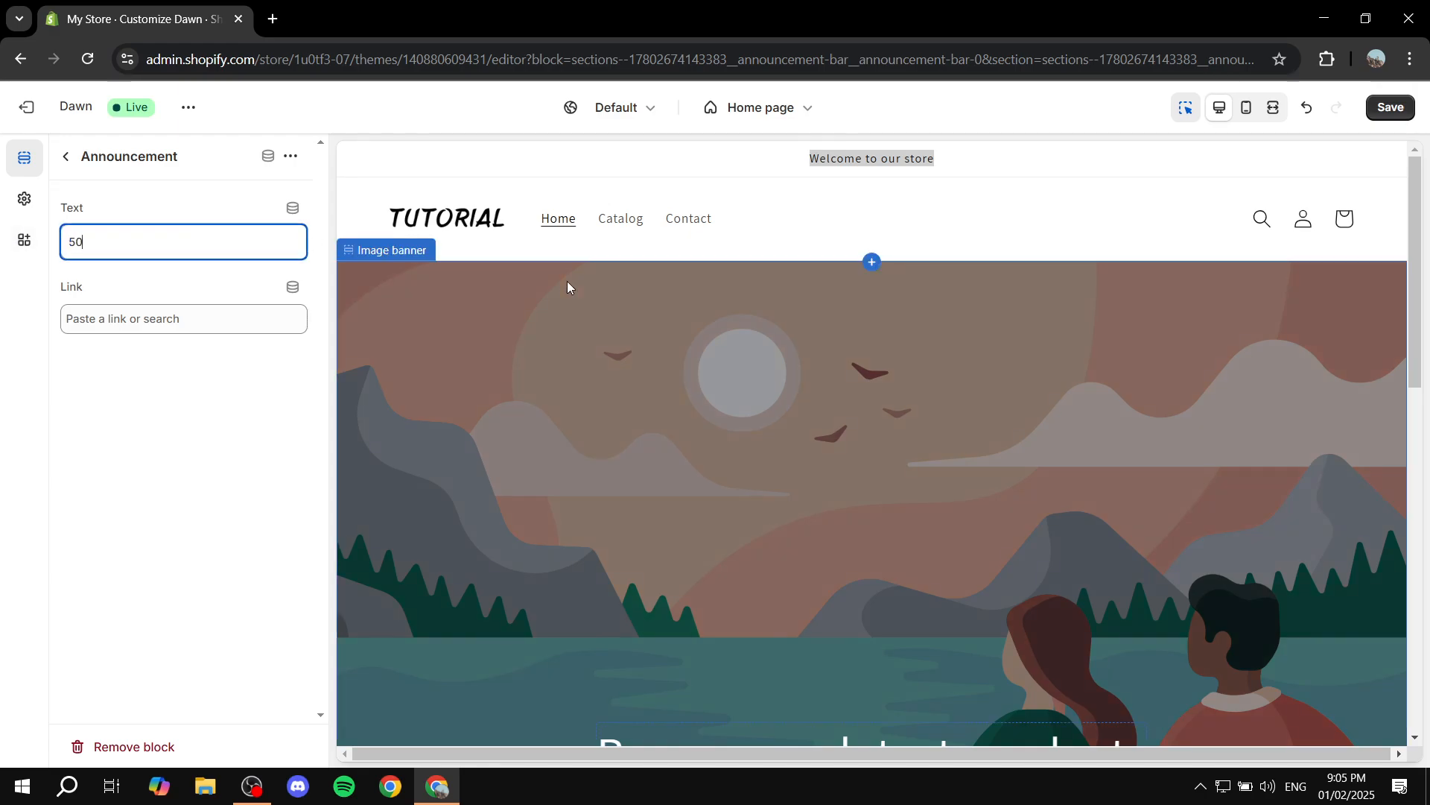
pyautogui.write('%OFF')
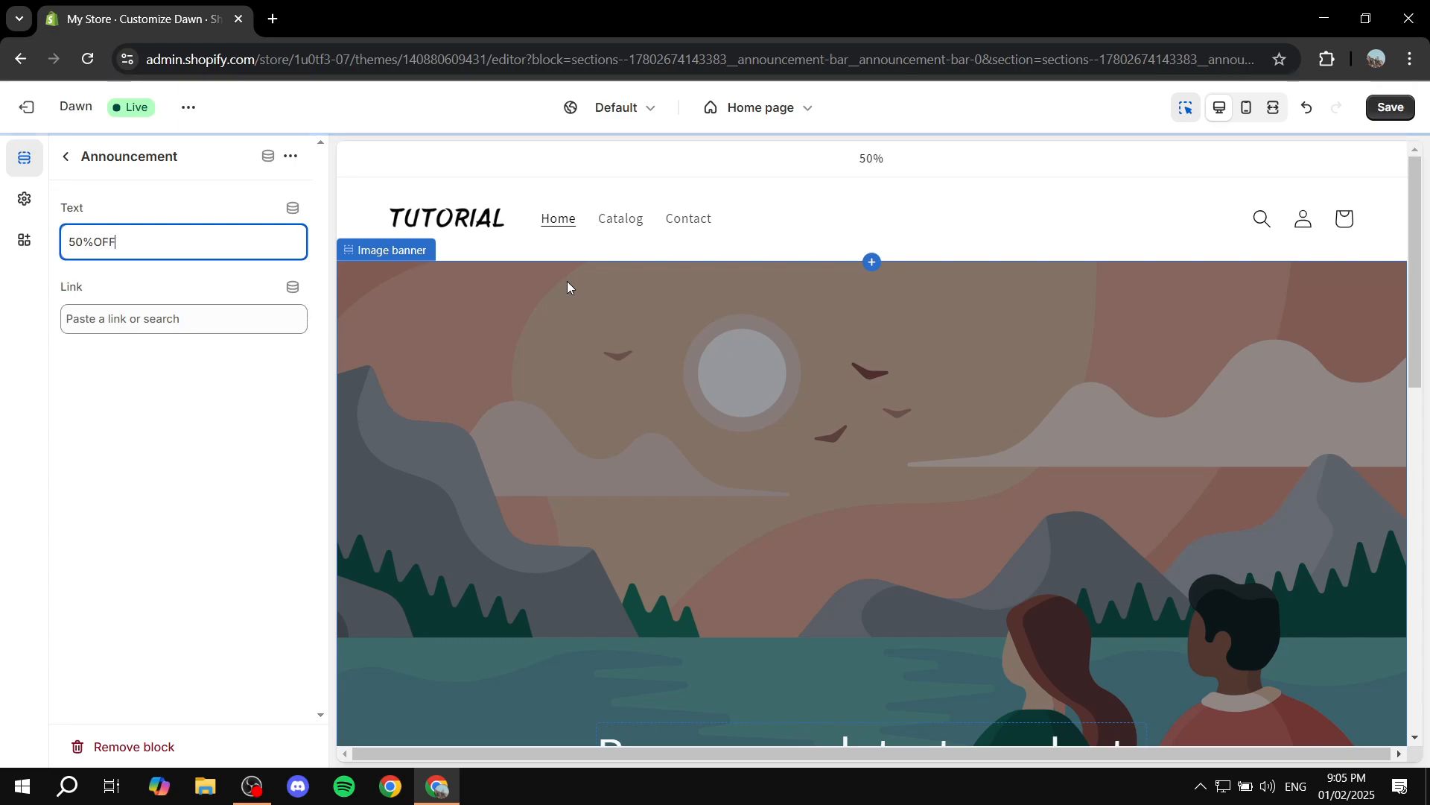
pyautogui.press('BackSpace')
pyautogui.press('BackSpace')
pyautogui.press('BackSpace')
pyautogui.write('OFF')
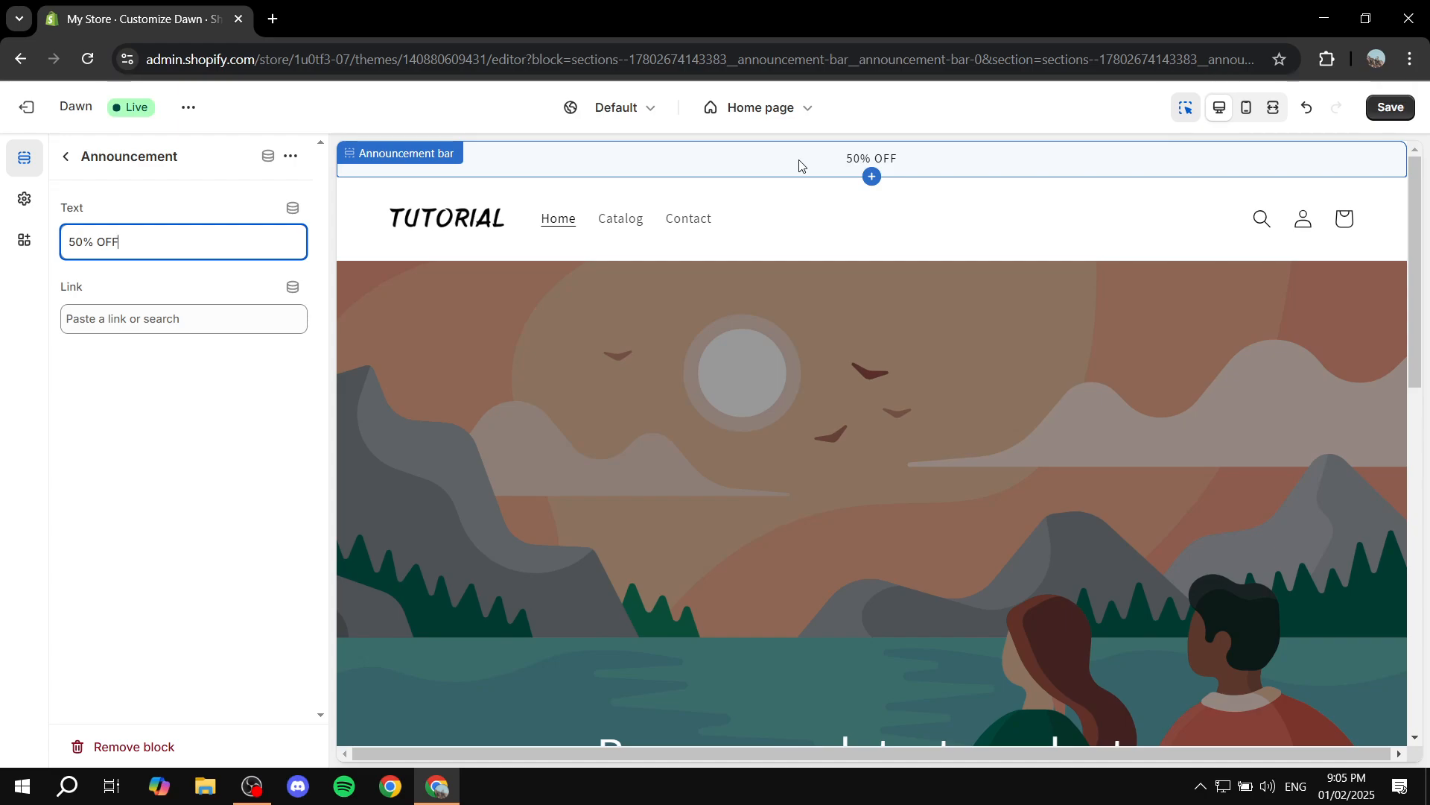
# - Try to set the link of the "50% OFF" announcement to google.com
pyautogui.click(126, 316)
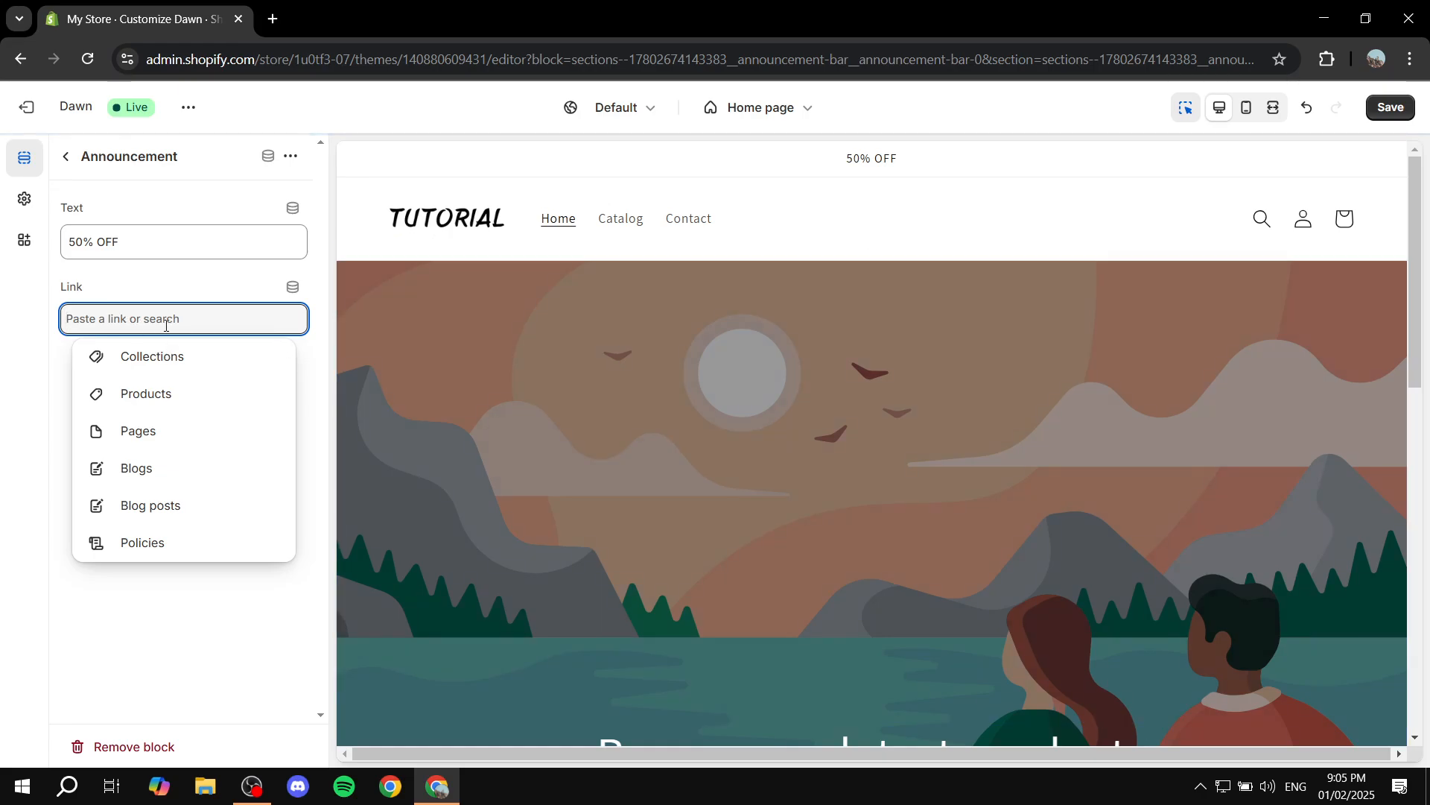
pyautogui.write('go')
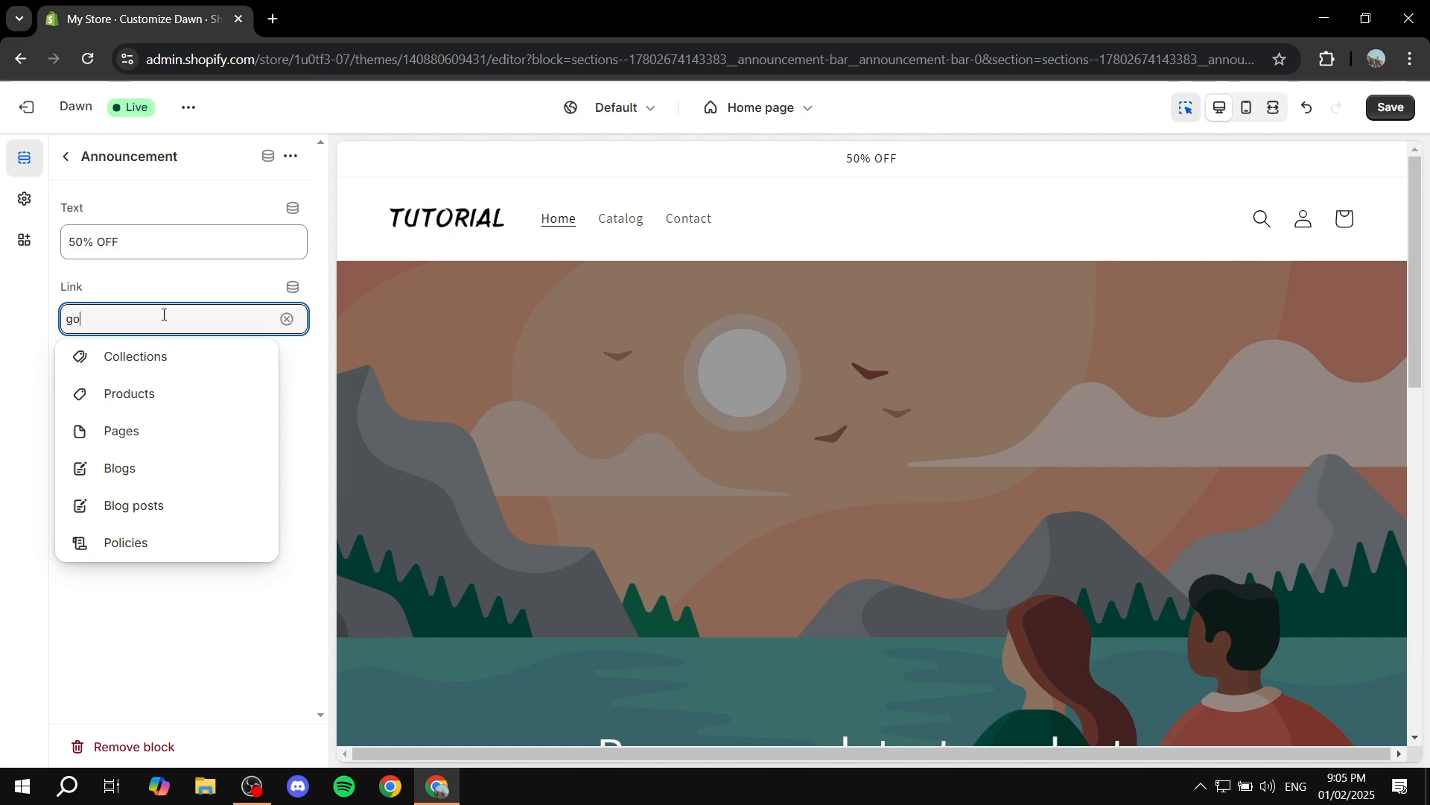
pyautogui.write('ogle.com')
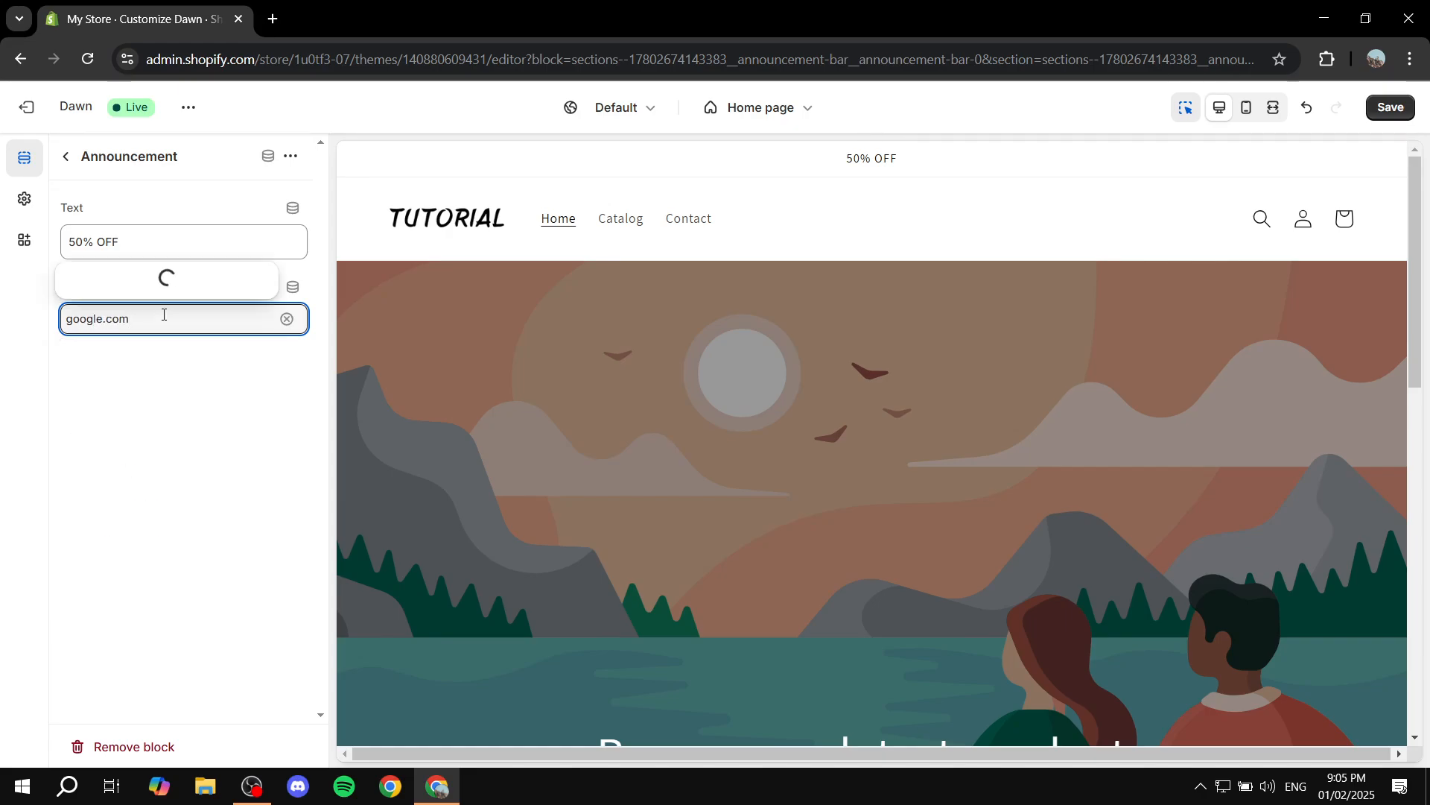
pyautogui.click(182, 390)
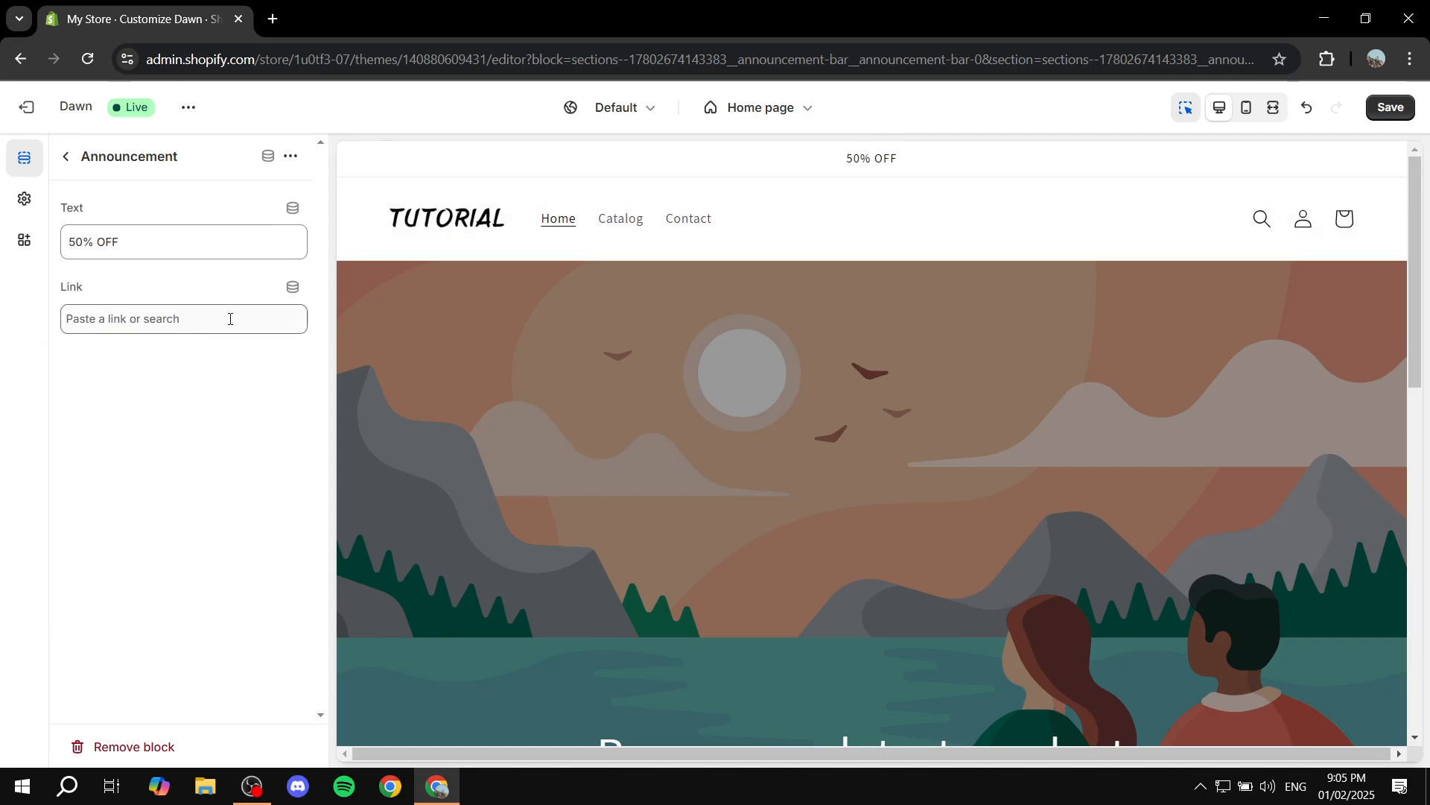
# - View the kinds of link destinations offered for the announcement and return to the home page's list of sections
pyautogui.click(184, 317)
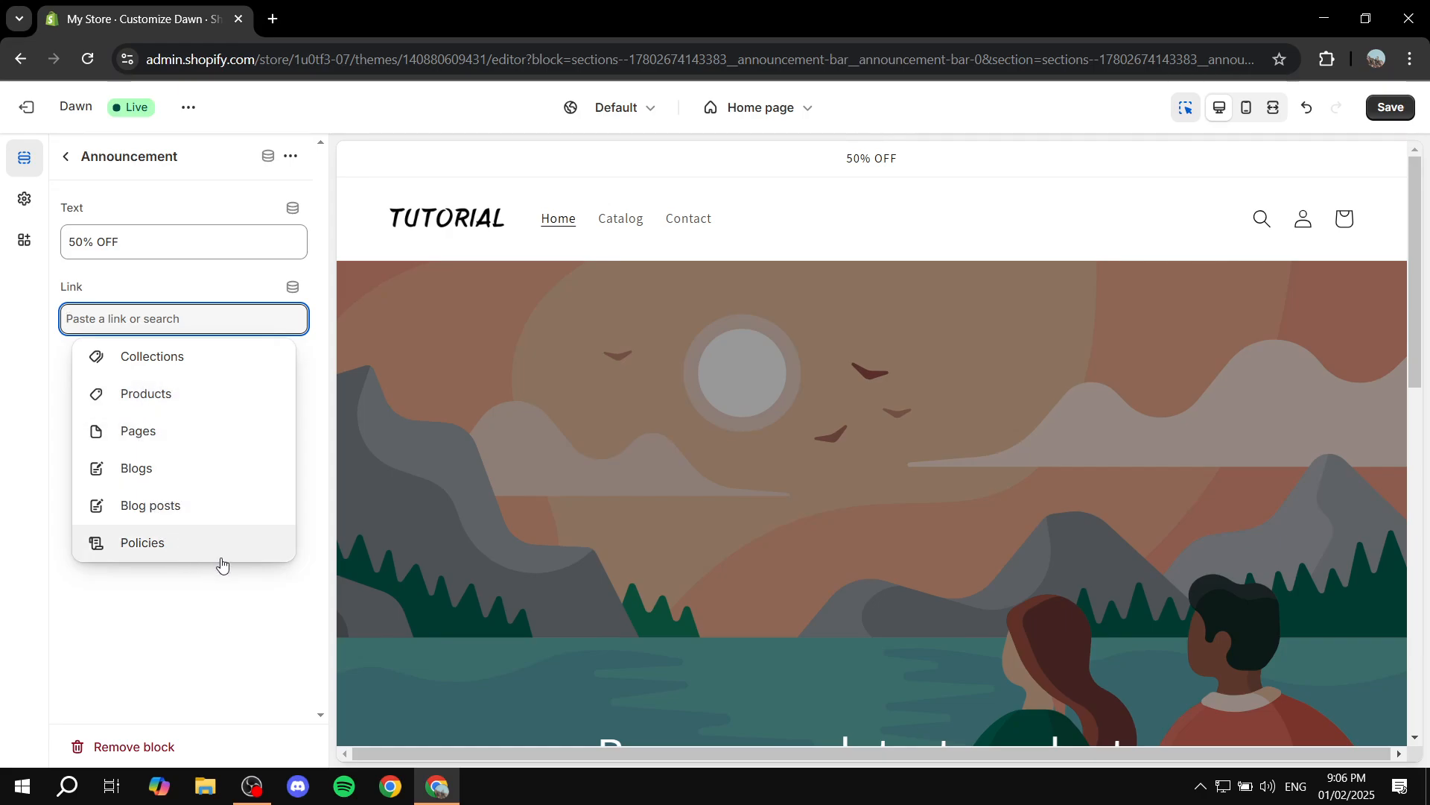
pyautogui.click(159, 623)
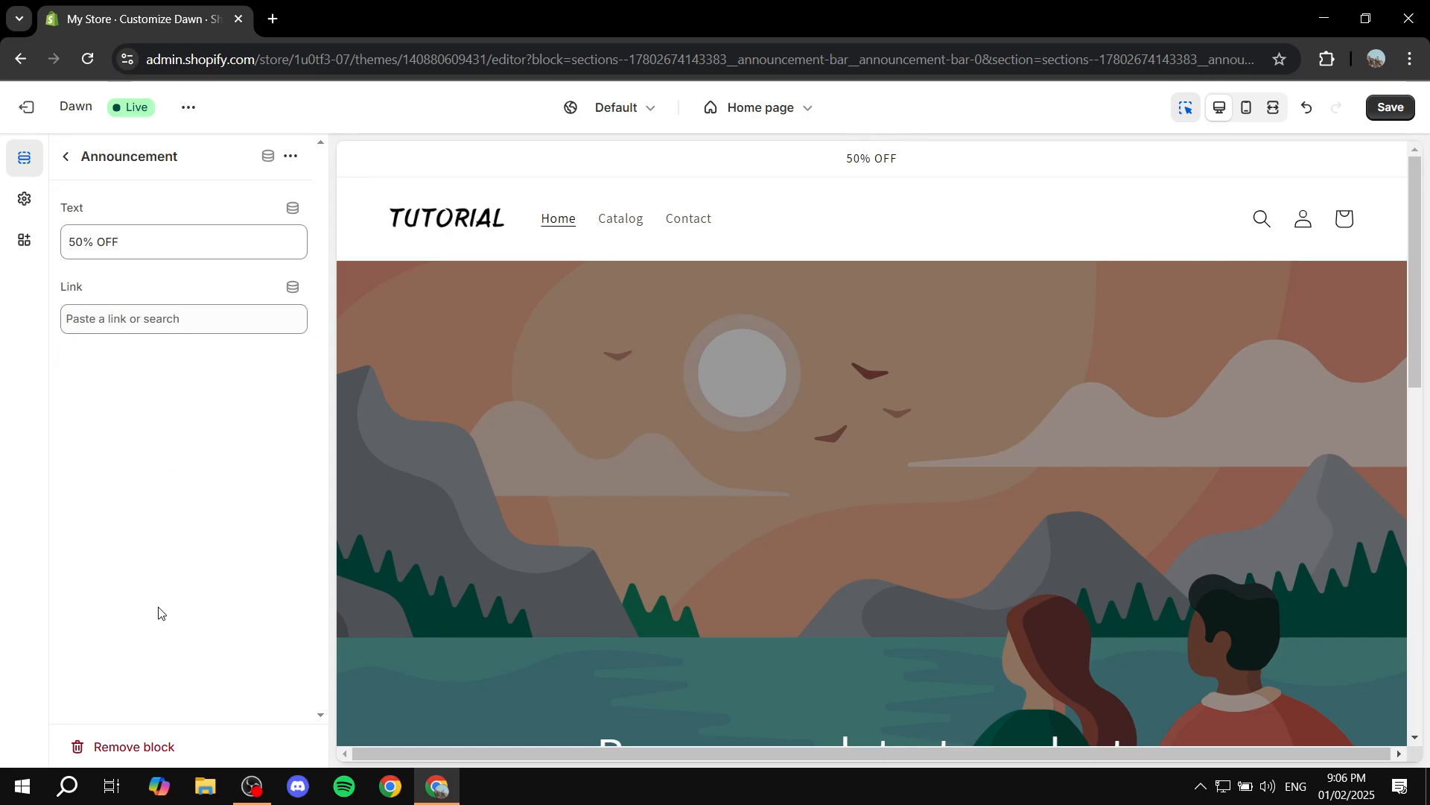
pyautogui.click(64, 158)
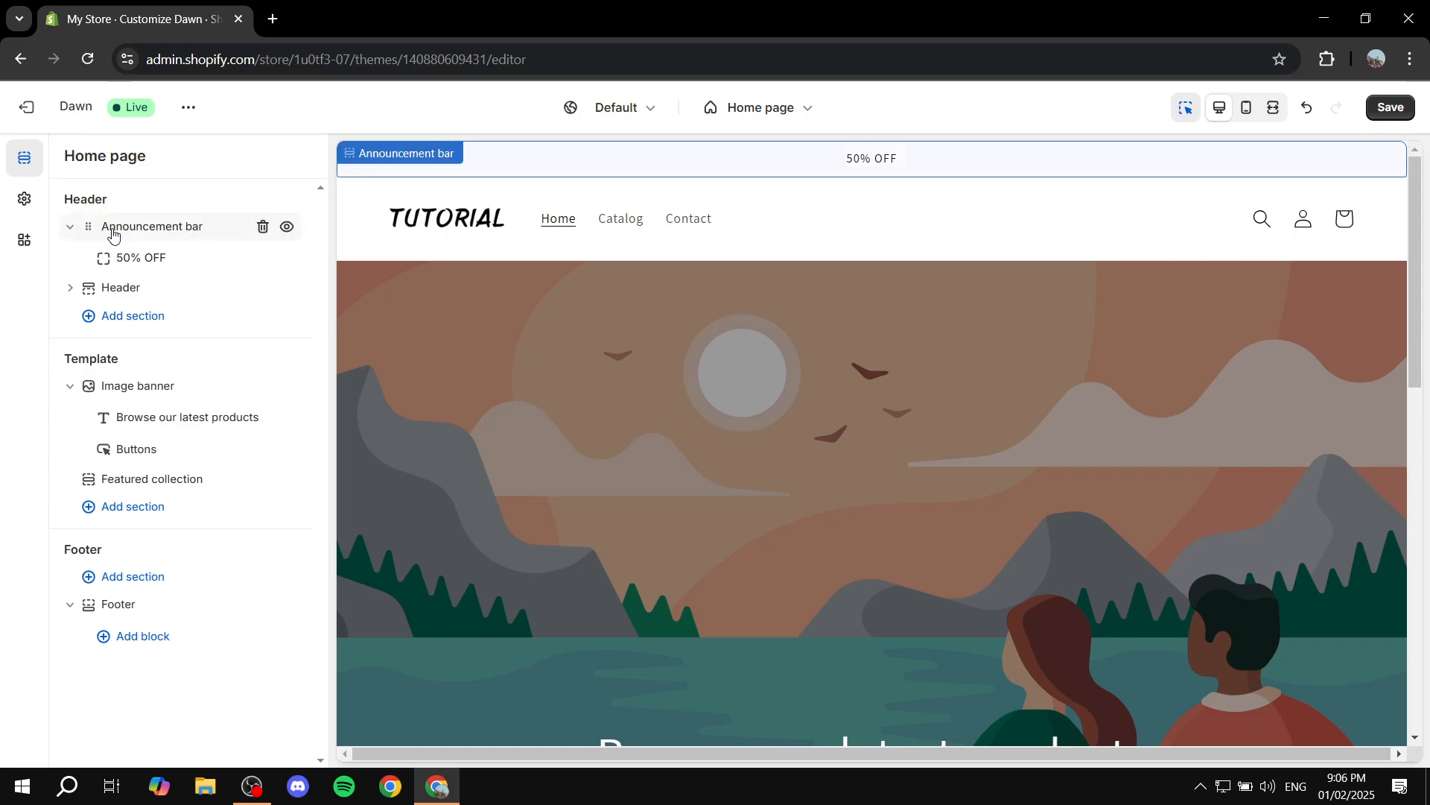
# - Change the announcement bar's color scheme to Scheme 6 and check it in the page preview
pyautogui.click(716, 161)
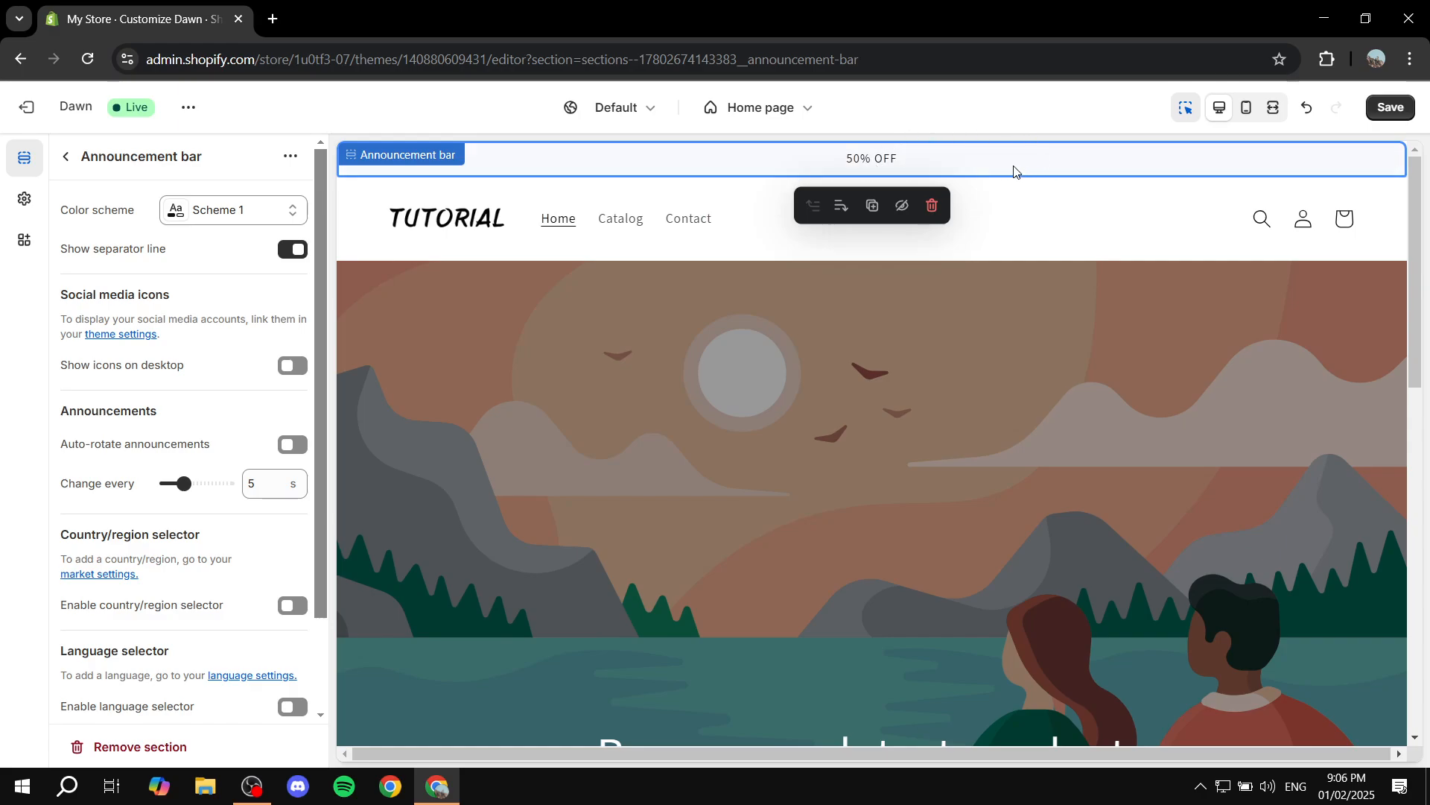
pyautogui.click(66, 156)
pyautogui.click(572, 155)
pyautogui.moveTo(67, 217); pyautogui.dragTo(146, 215)
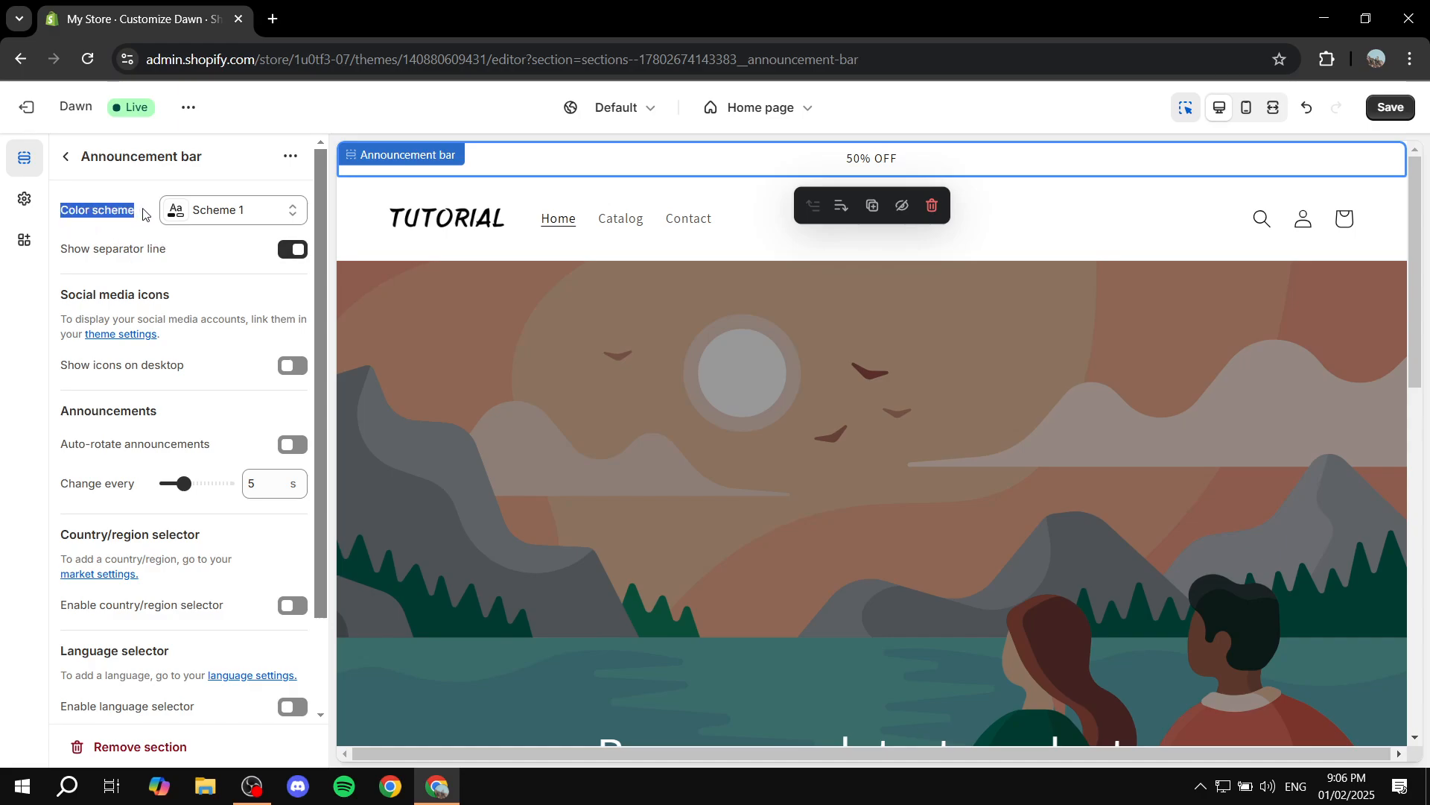
pyautogui.click(144, 215)
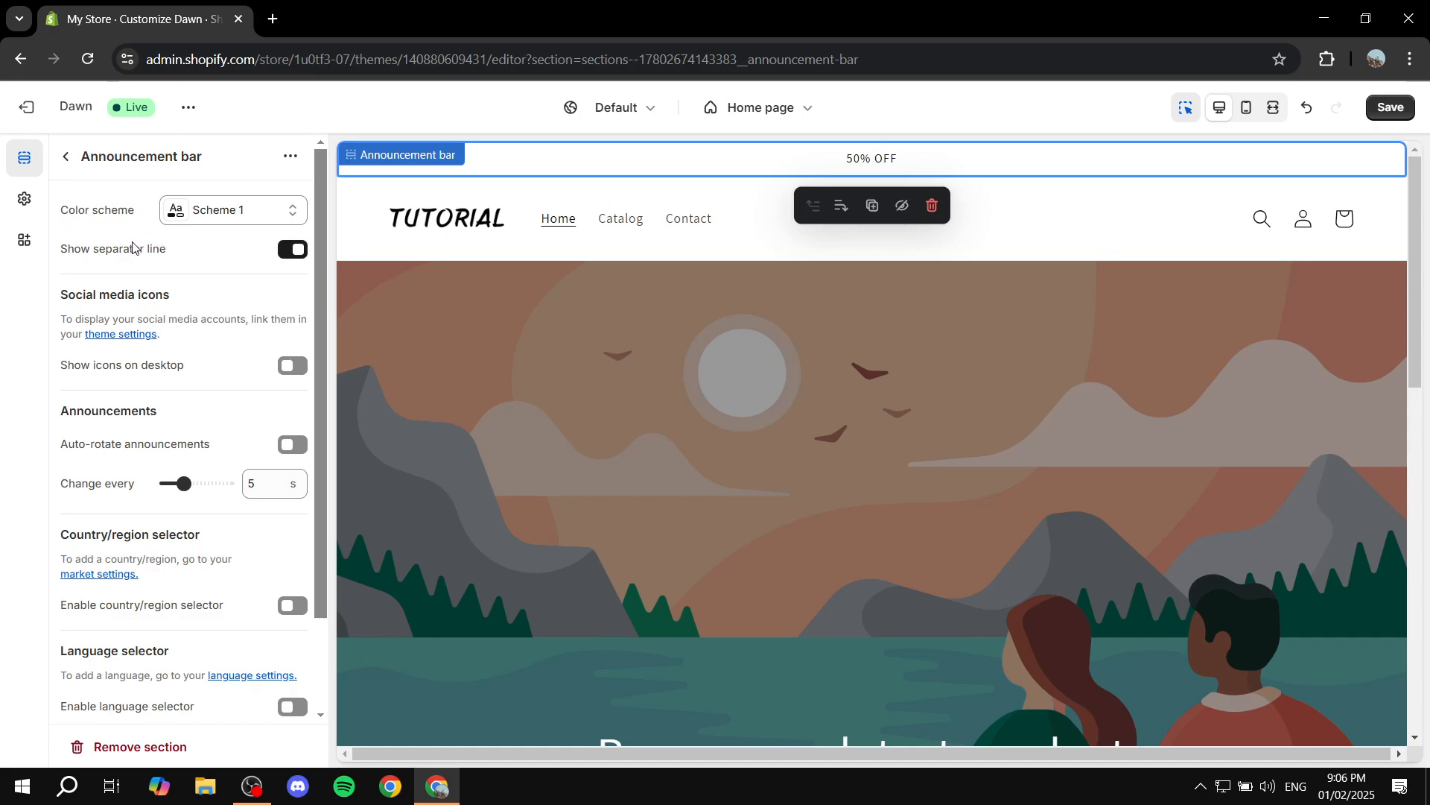
pyautogui.click(256, 215)
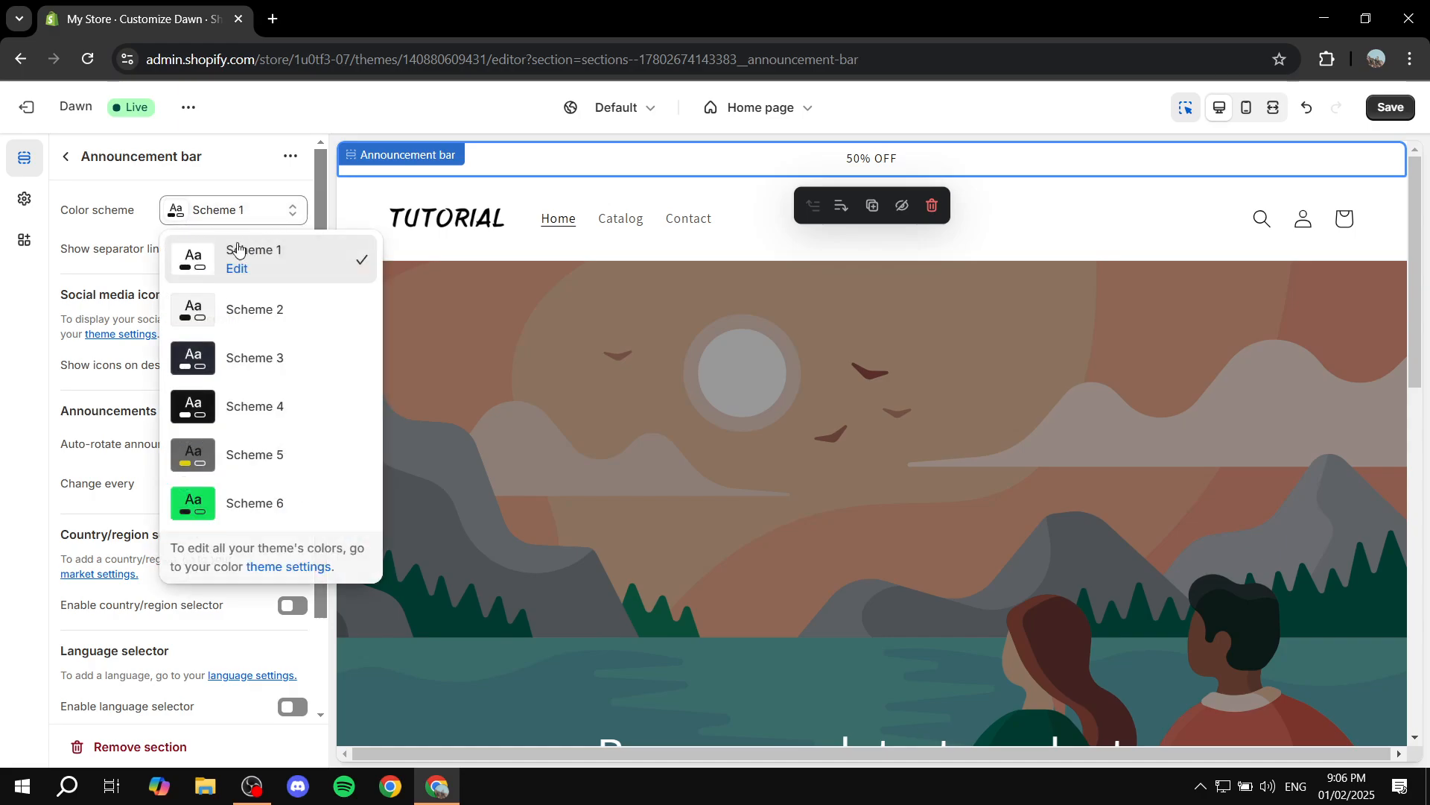
pyautogui.click(268, 504)
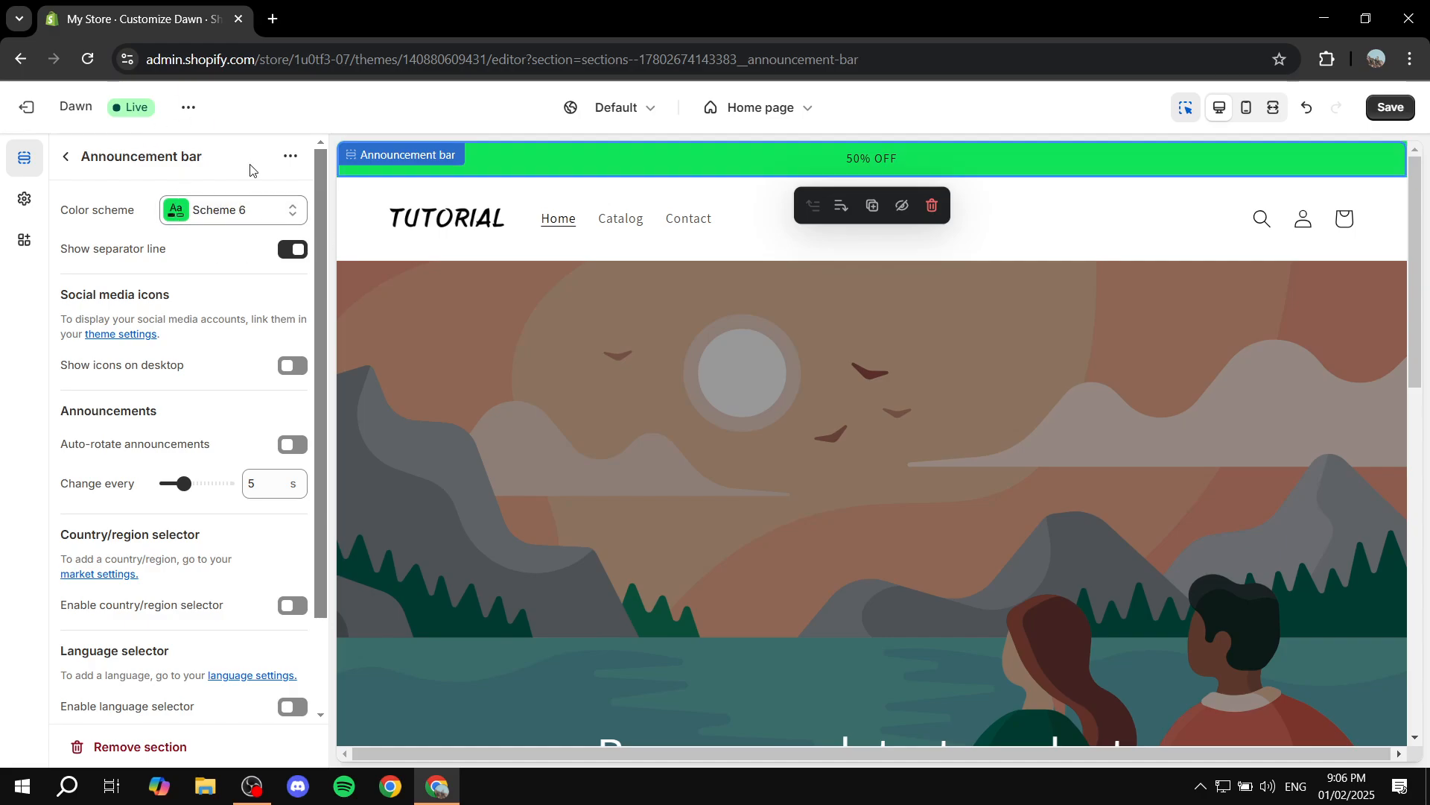
pyautogui.scroll(-5, 774, 291)
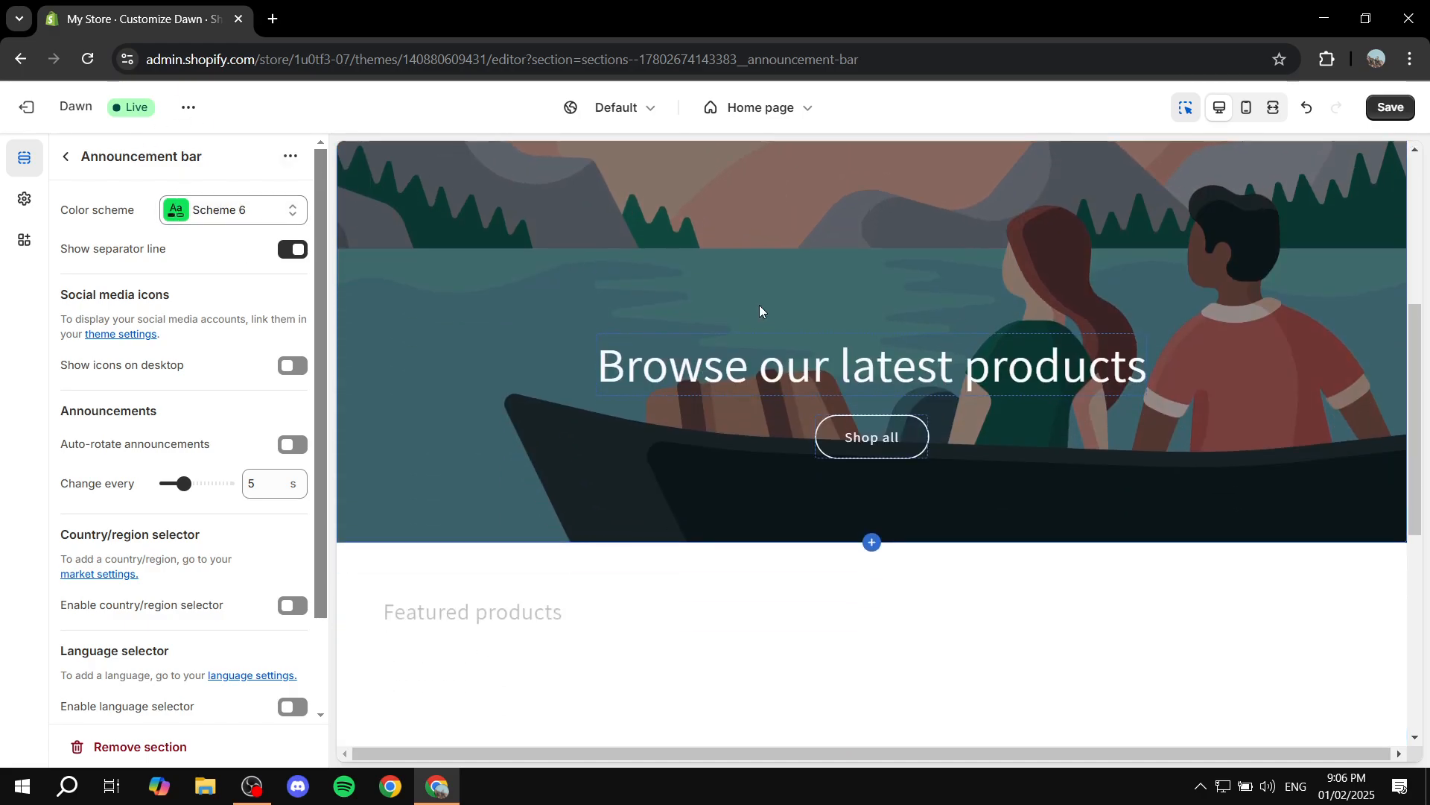
pyautogui.scroll(5, 760, 309)
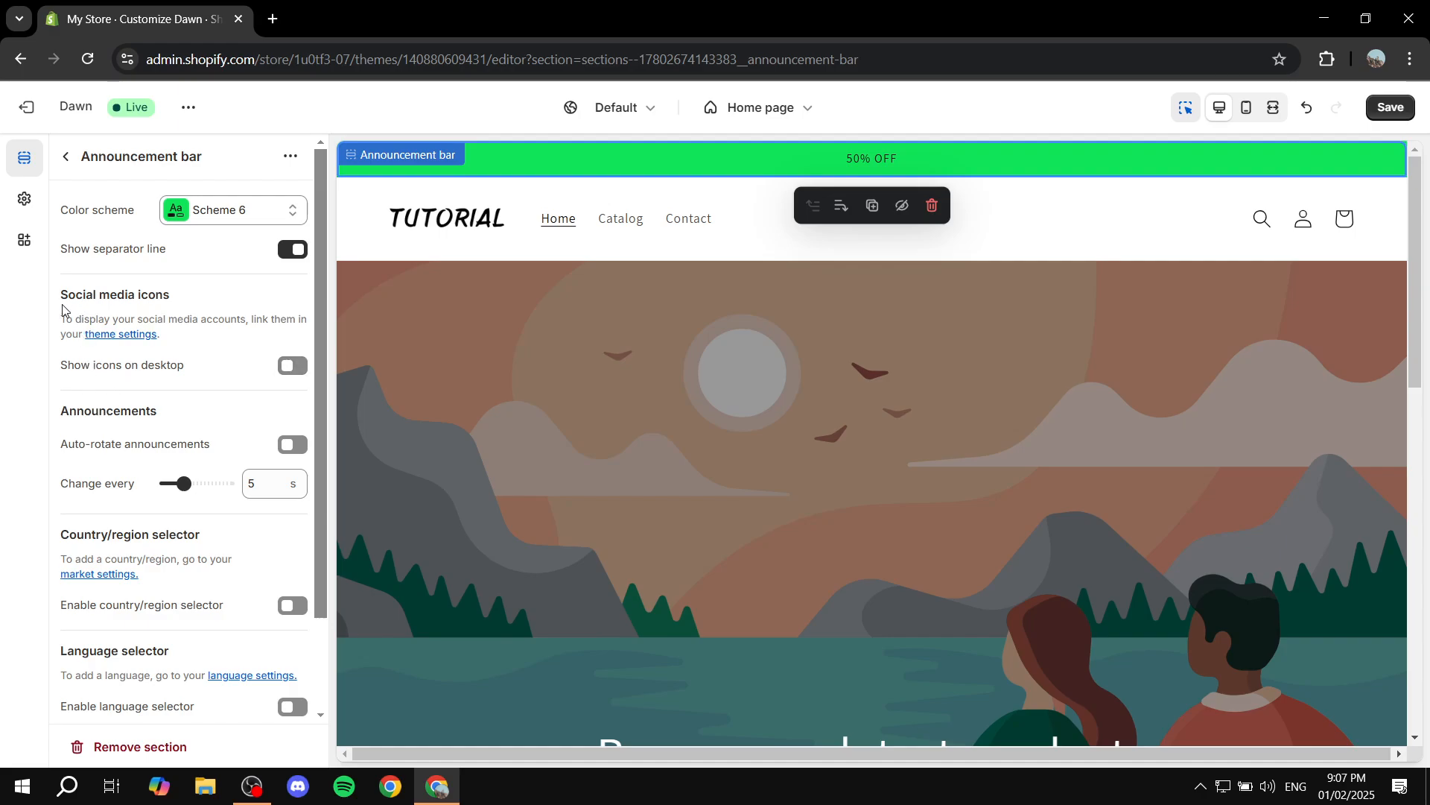
# - Turn the announcement bar's social media icons on desktop on and off again
pyautogui.moveTo(62, 305); pyautogui.dragTo(205, 296)
pyautogui.click(205, 297)
pyautogui.click(296, 366)
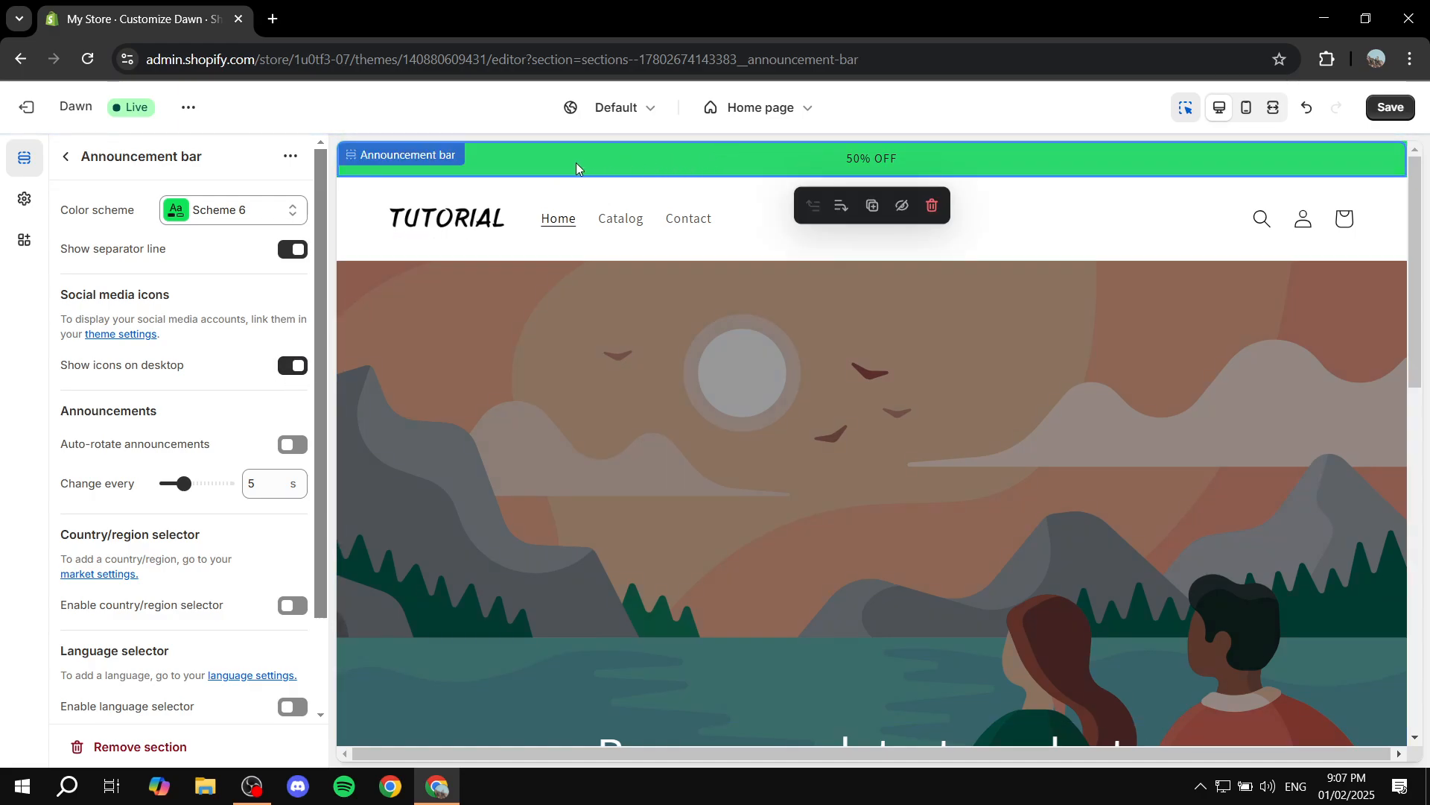
pyautogui.click(293, 366)
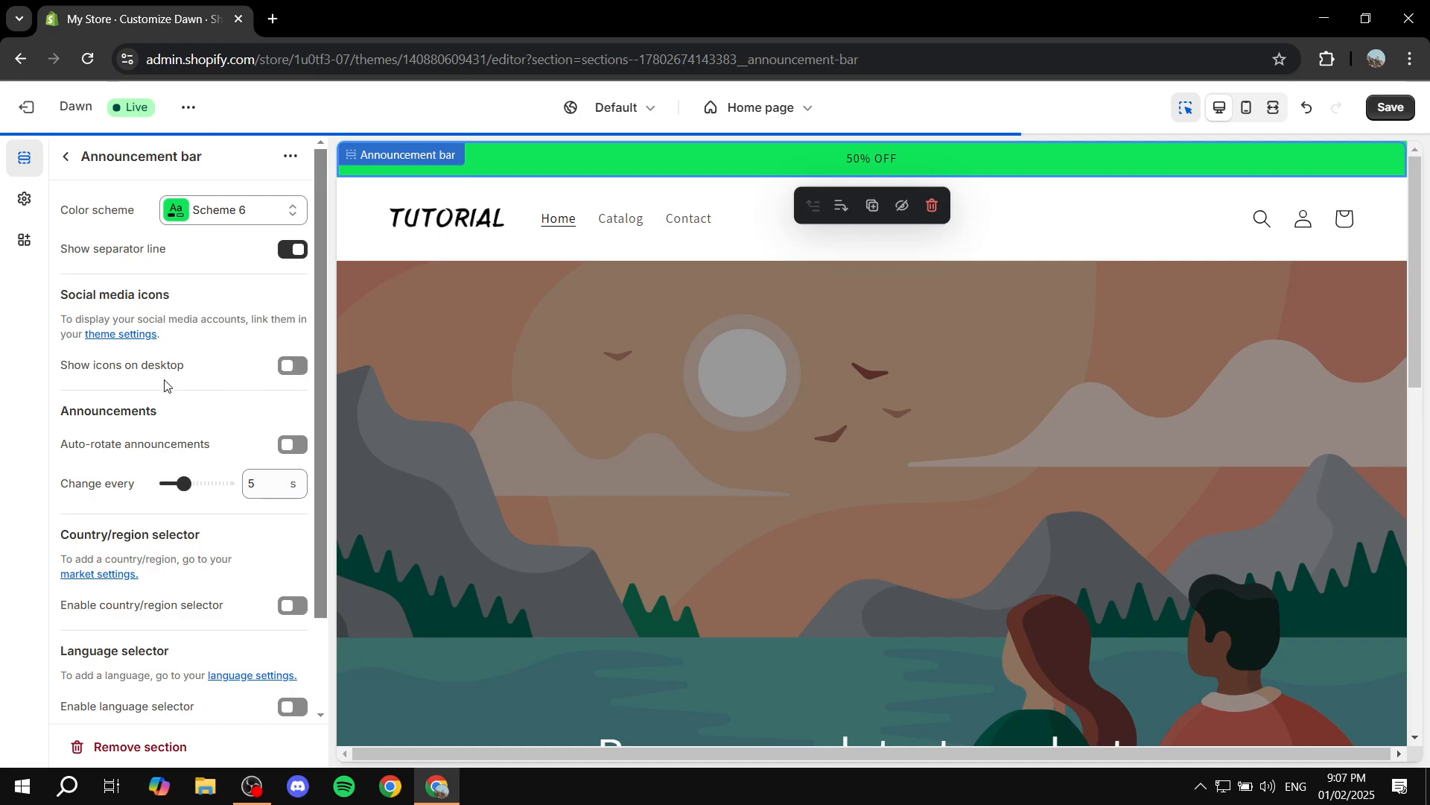
# - Look over the remaining announcement bar settings and return to the home page's list of sections
pyautogui.scroll(-1, 64, 370)
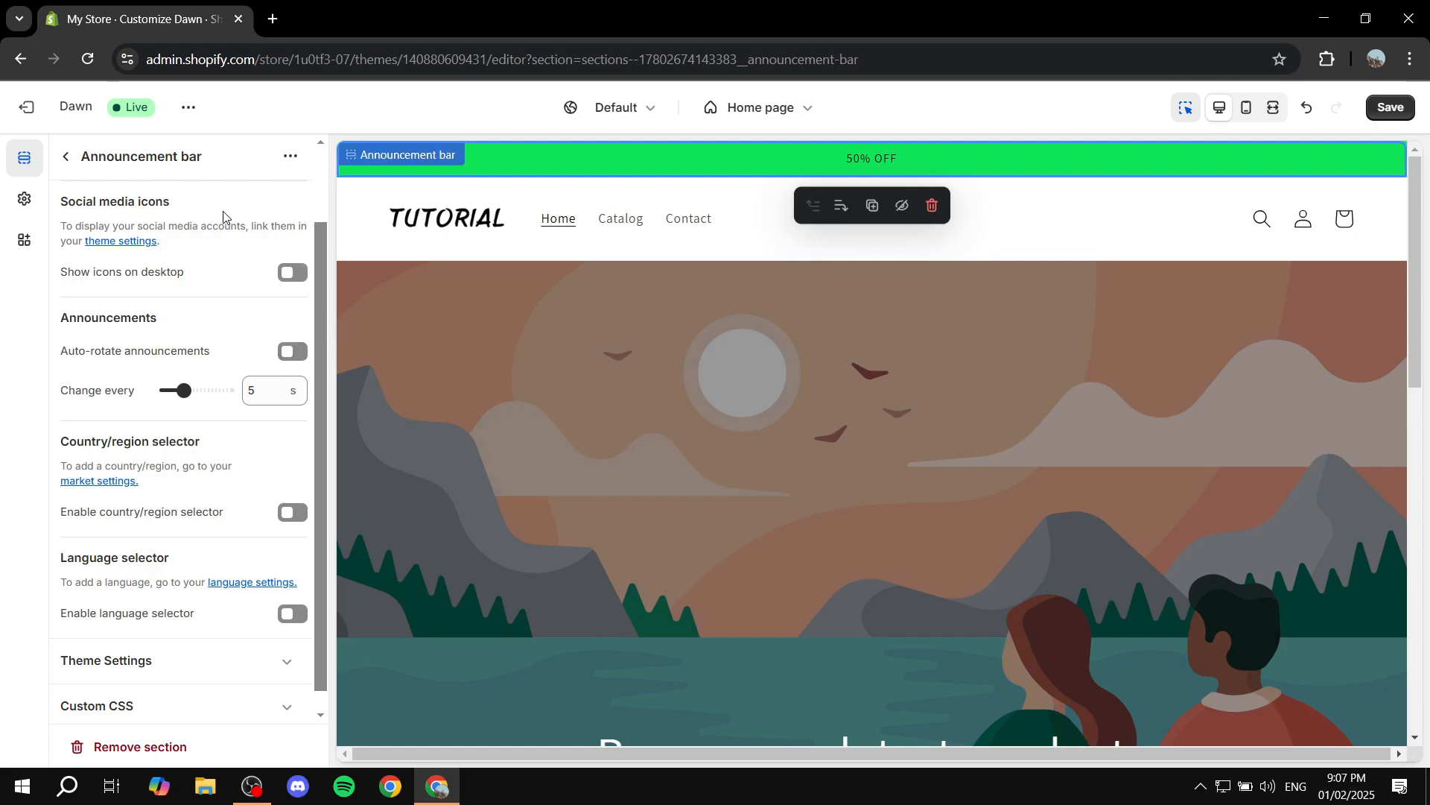
pyautogui.scroll(1, 224, 216)
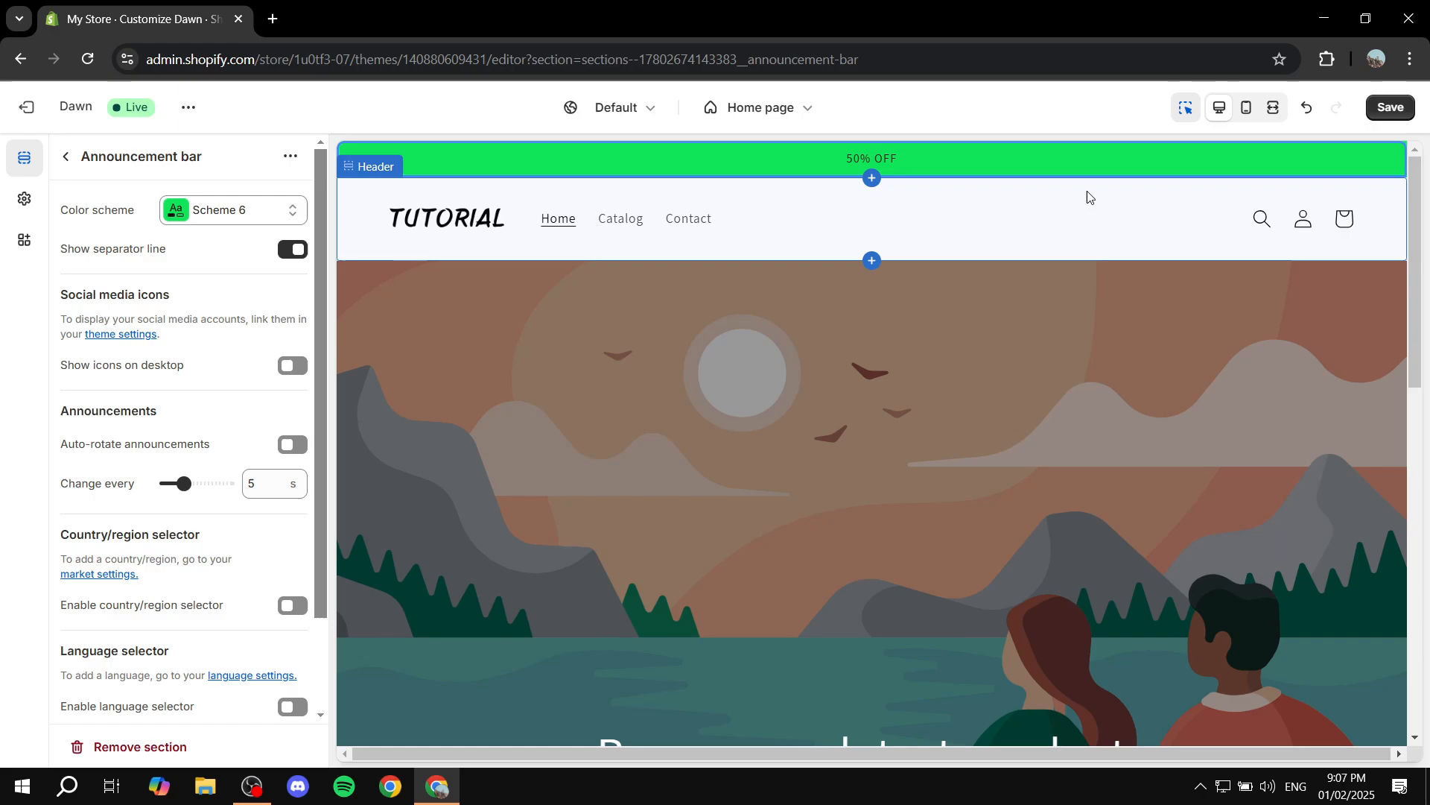
pyautogui.click(66, 160)
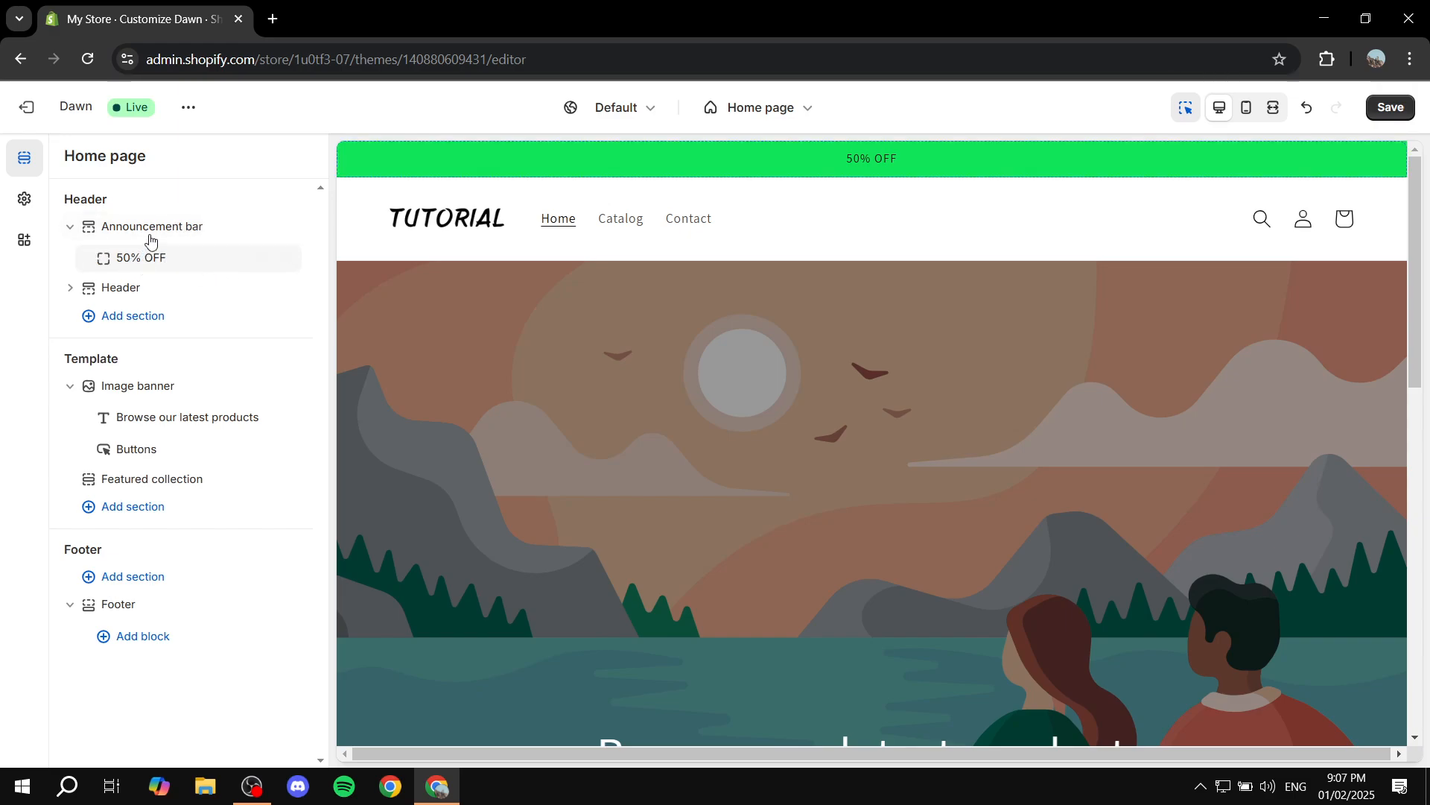
# - Add an announcement block with the text "15% off" above the "50% OFF" one and delete it again
pyautogui.moveTo(166, 262)
pyautogui.mouseDown()
pyautogui.moveTo(192, 239)
pyautogui.moveTo(179, 255)
pyautogui.mouseUp()
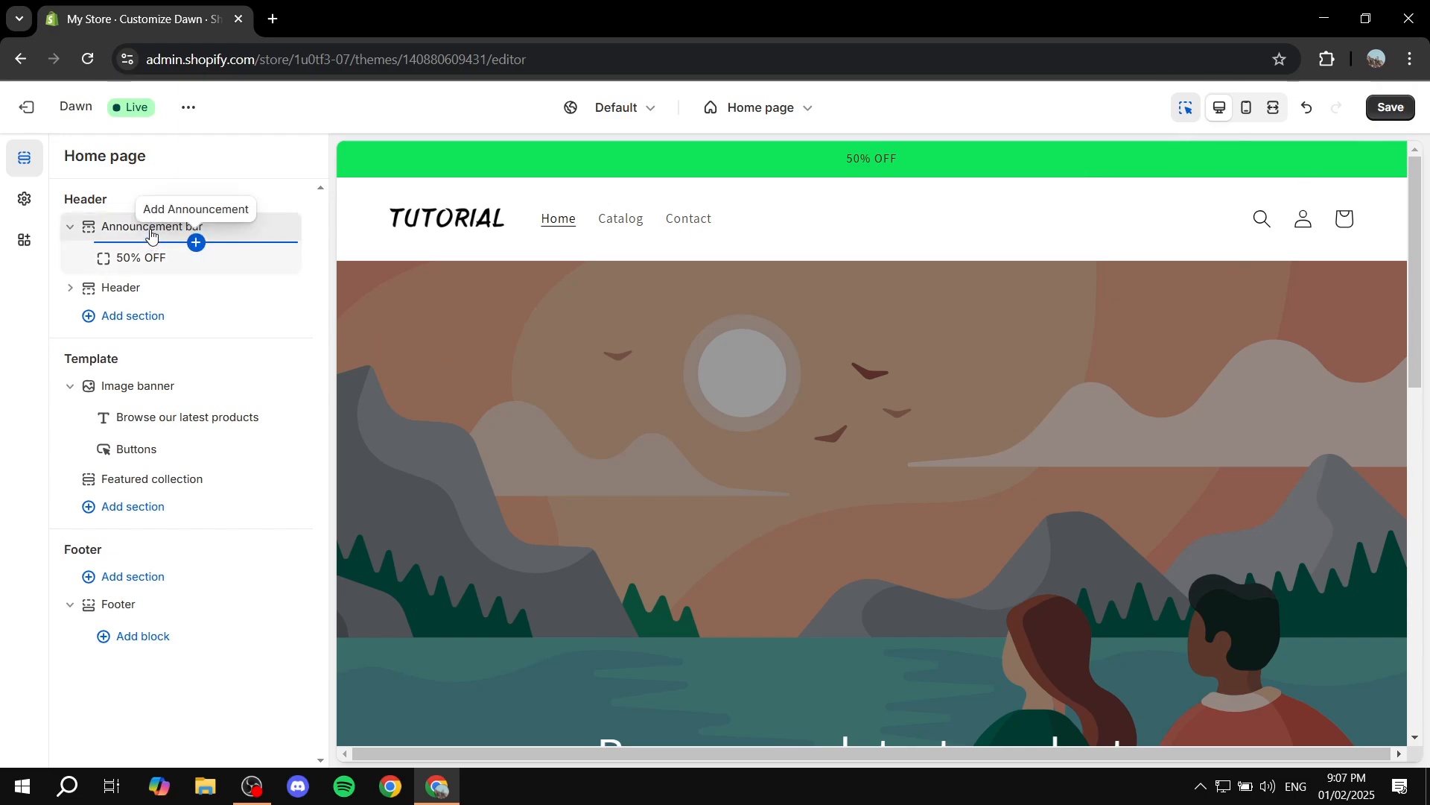
pyautogui.click(196, 242)
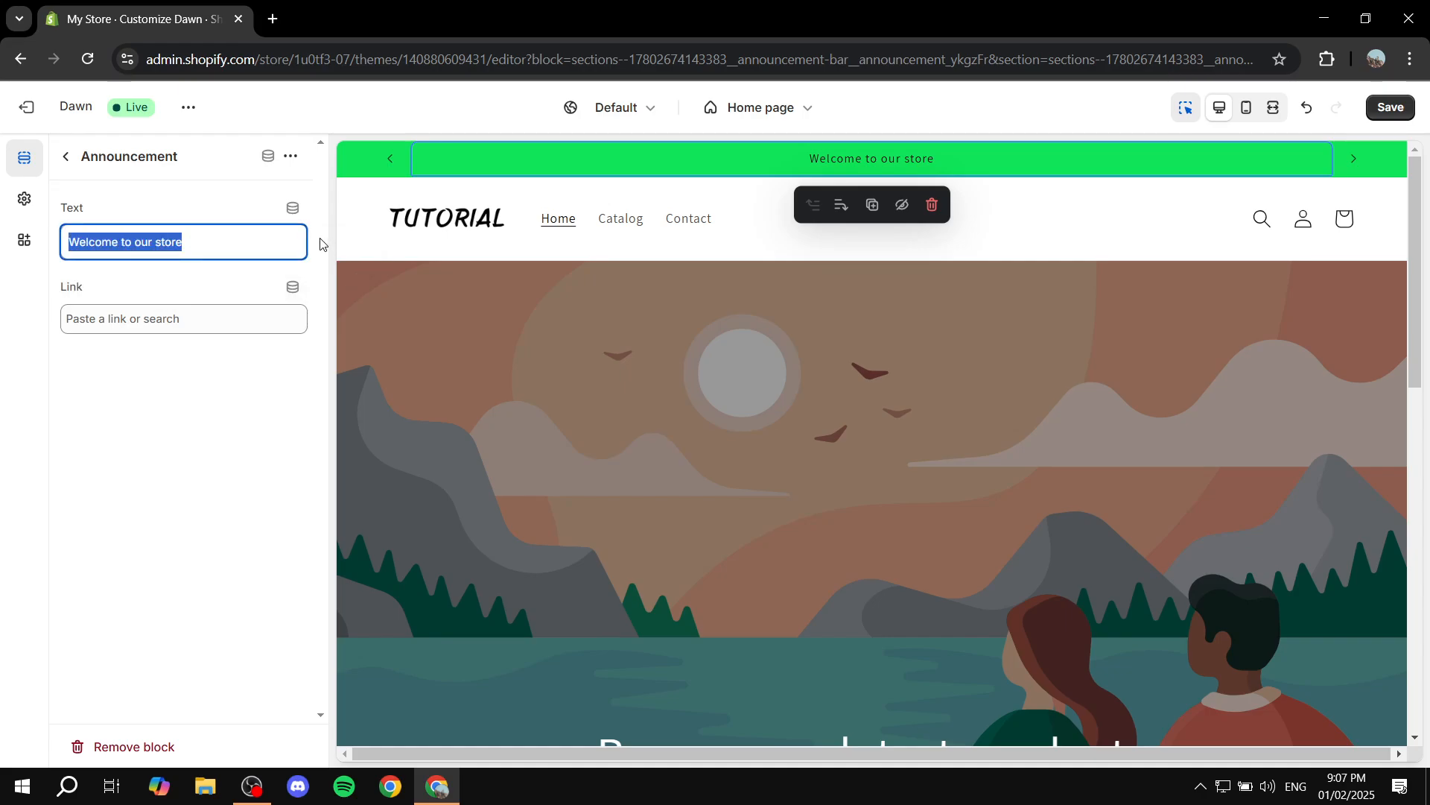
pyautogui.write('15')
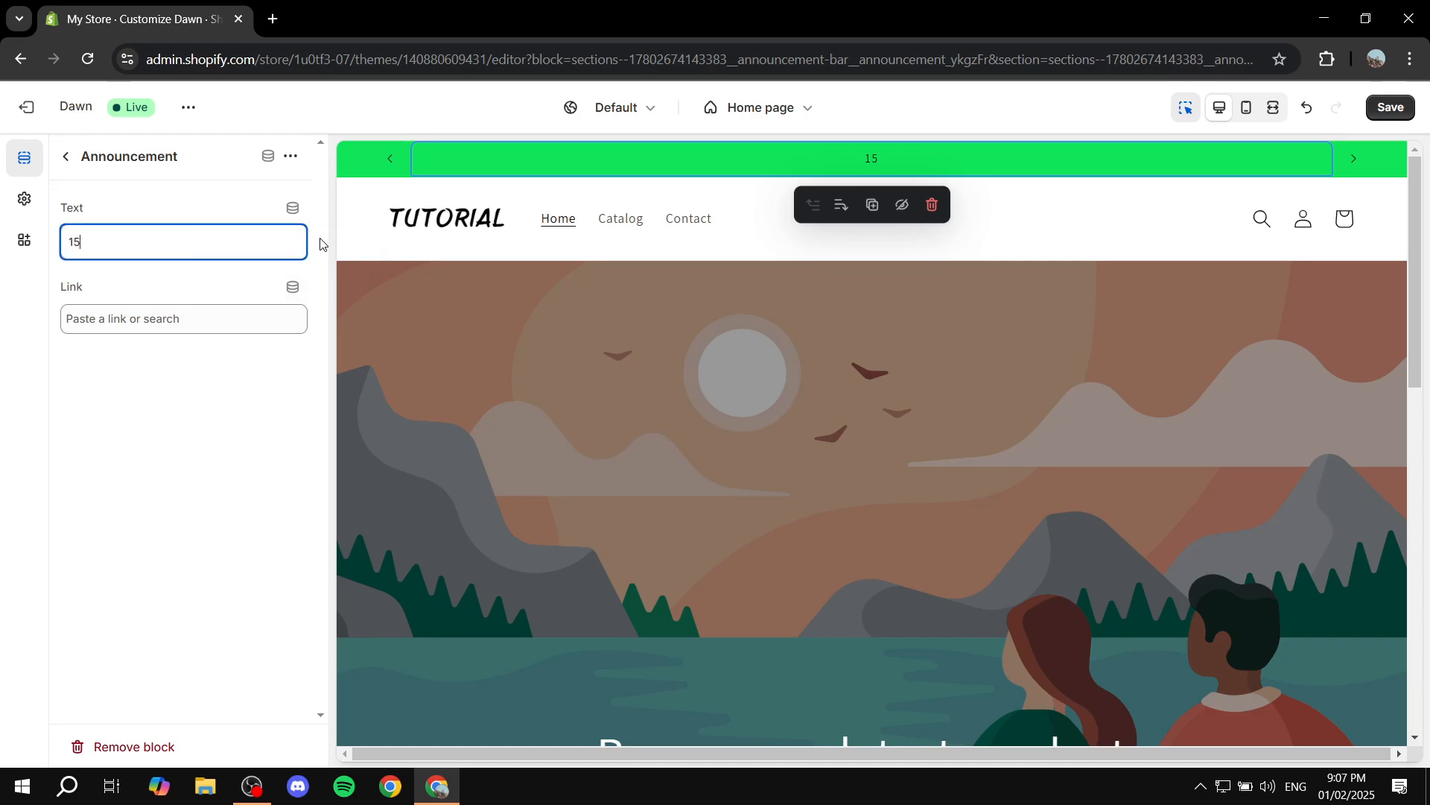
pyautogui.write('% off')
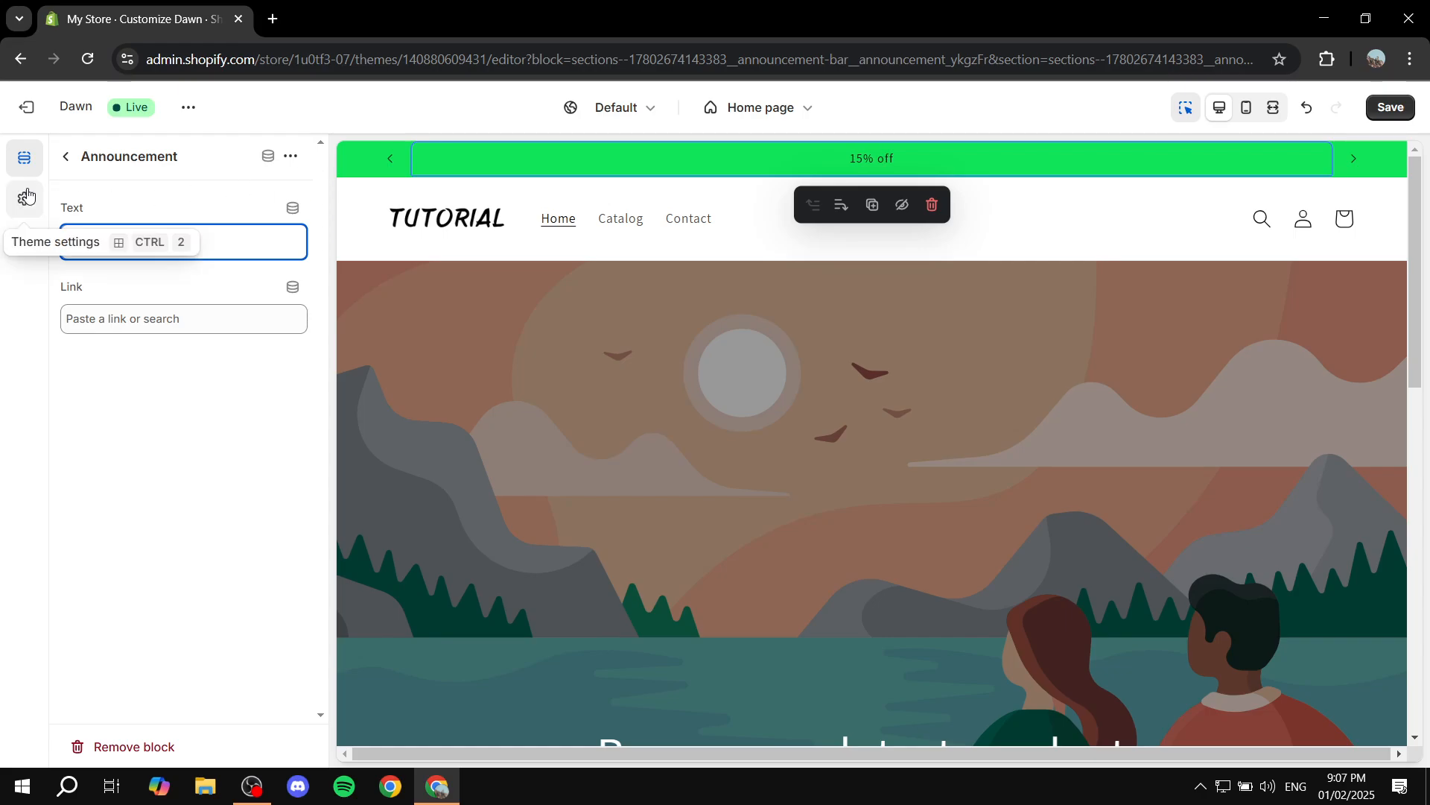
pyautogui.click(65, 156)
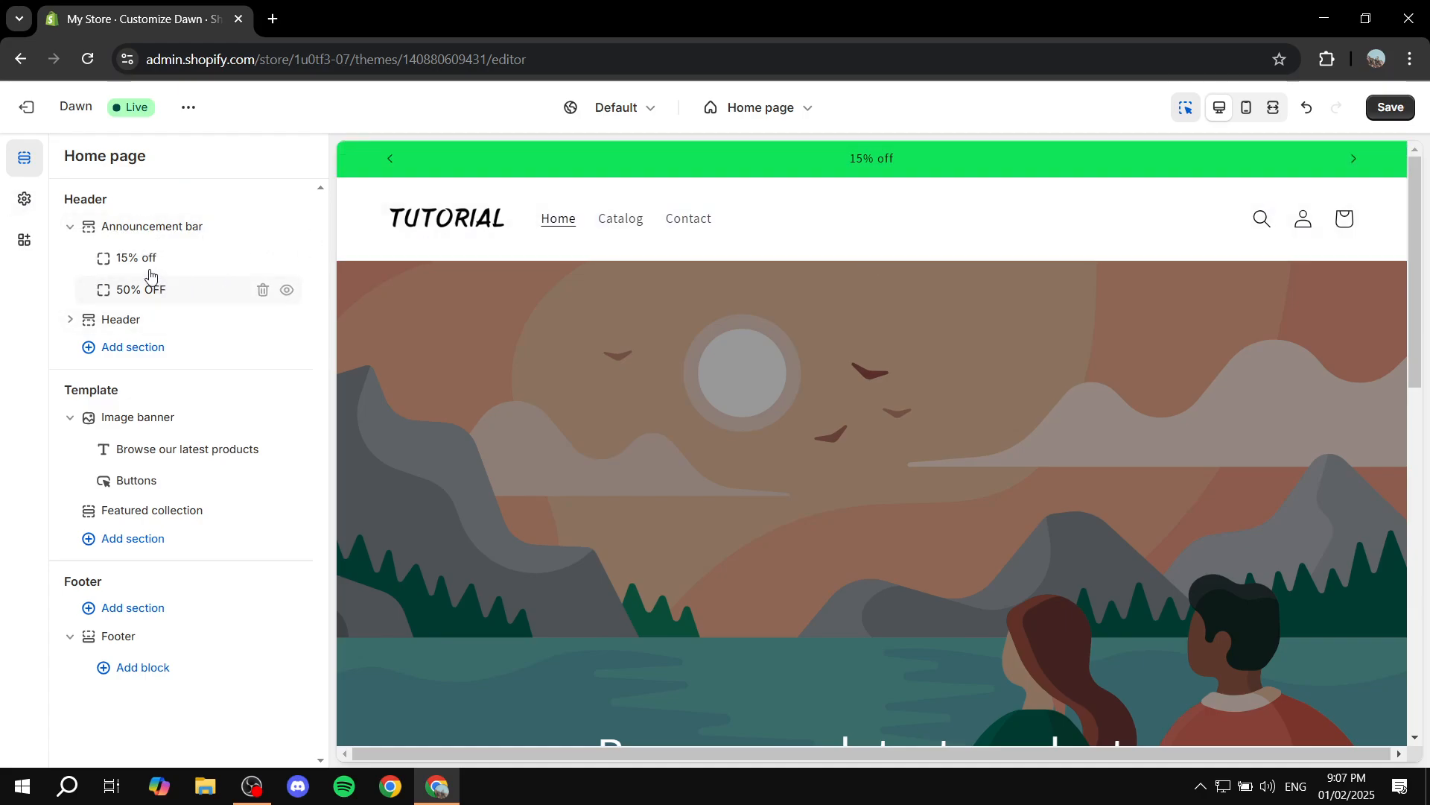
pyautogui.moveTo(196, 243)
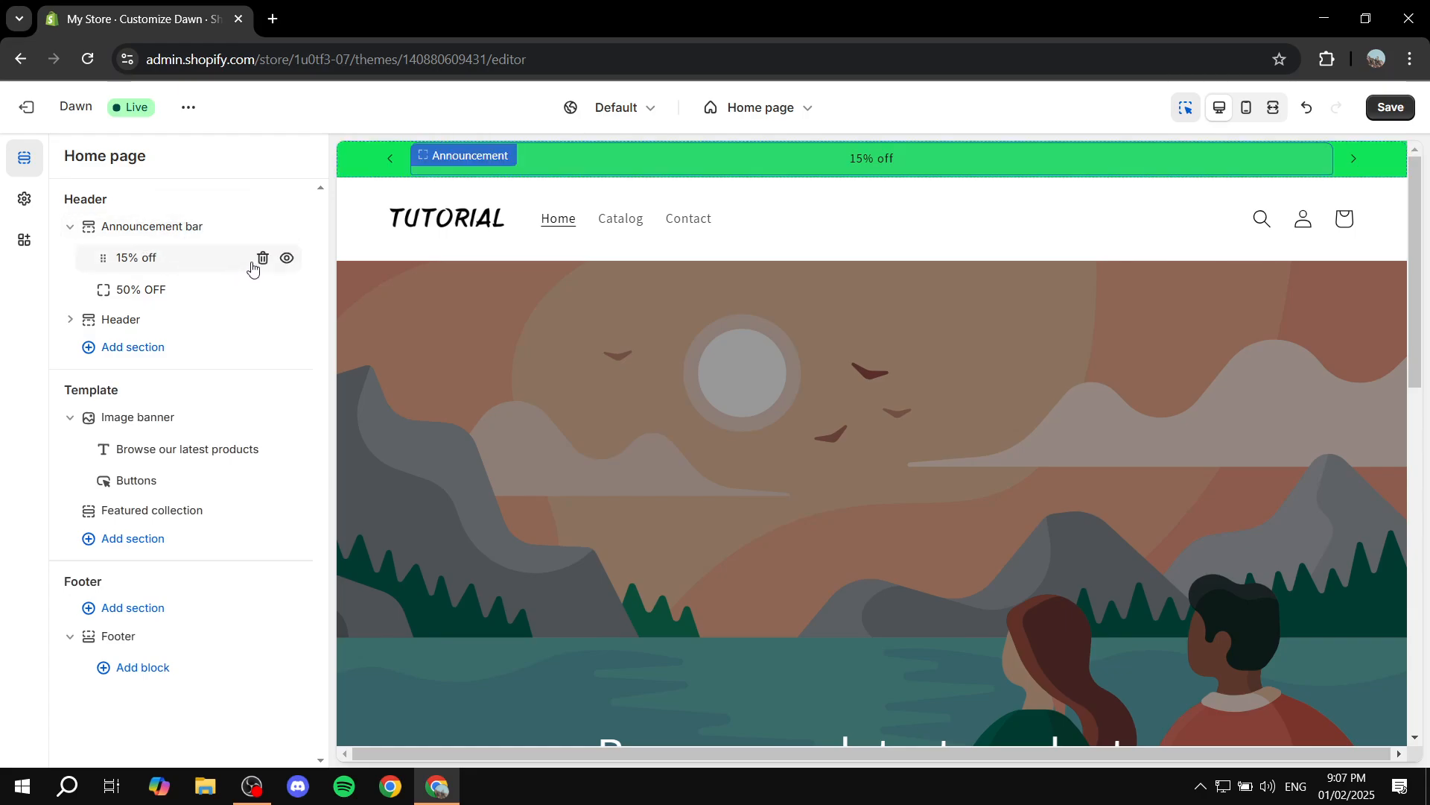
pyautogui.click(262, 258)
# - Review all settings of the announcement bar section once more and return to the home page's list of sections
pyautogui.click(149, 228)
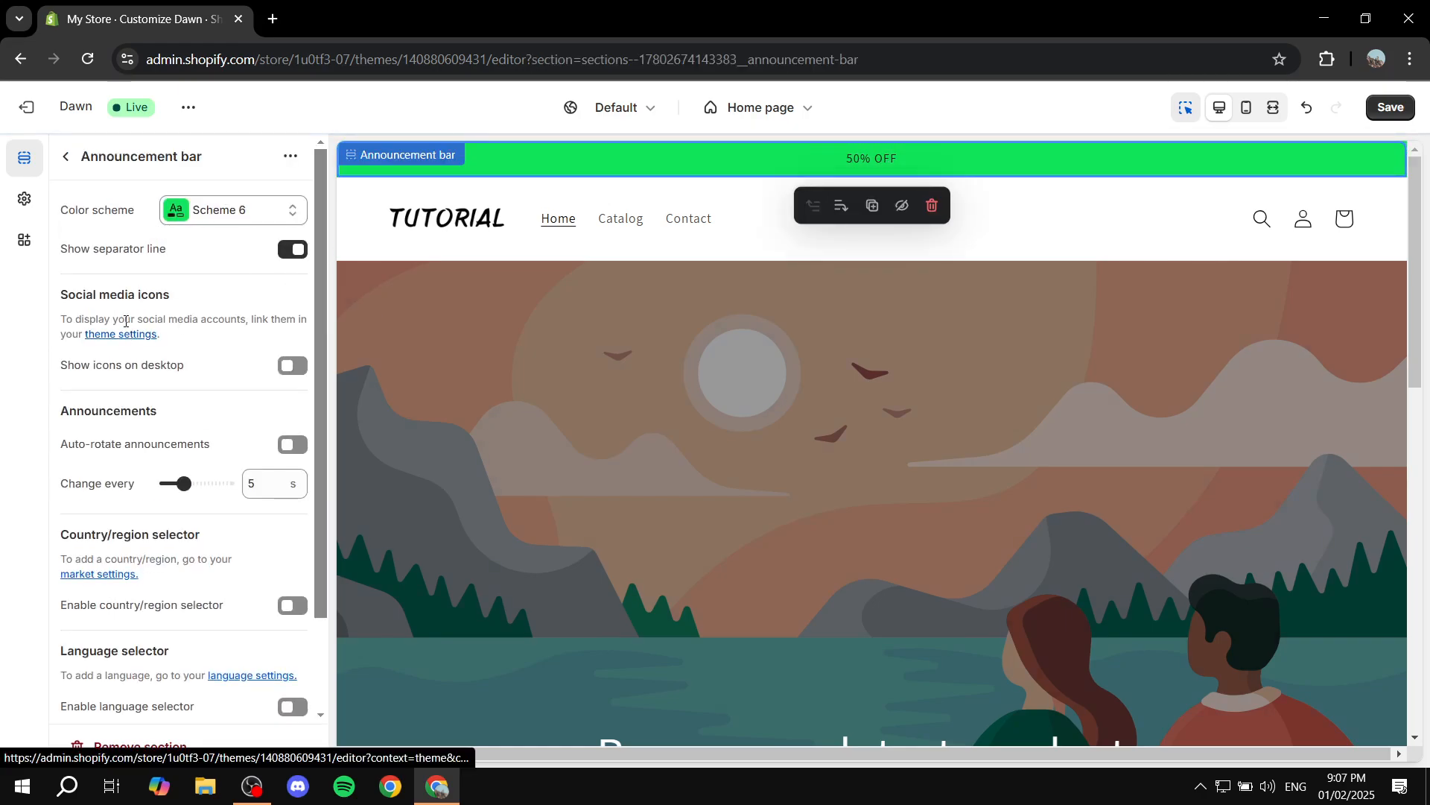
pyautogui.scroll(-3, 125, 321)
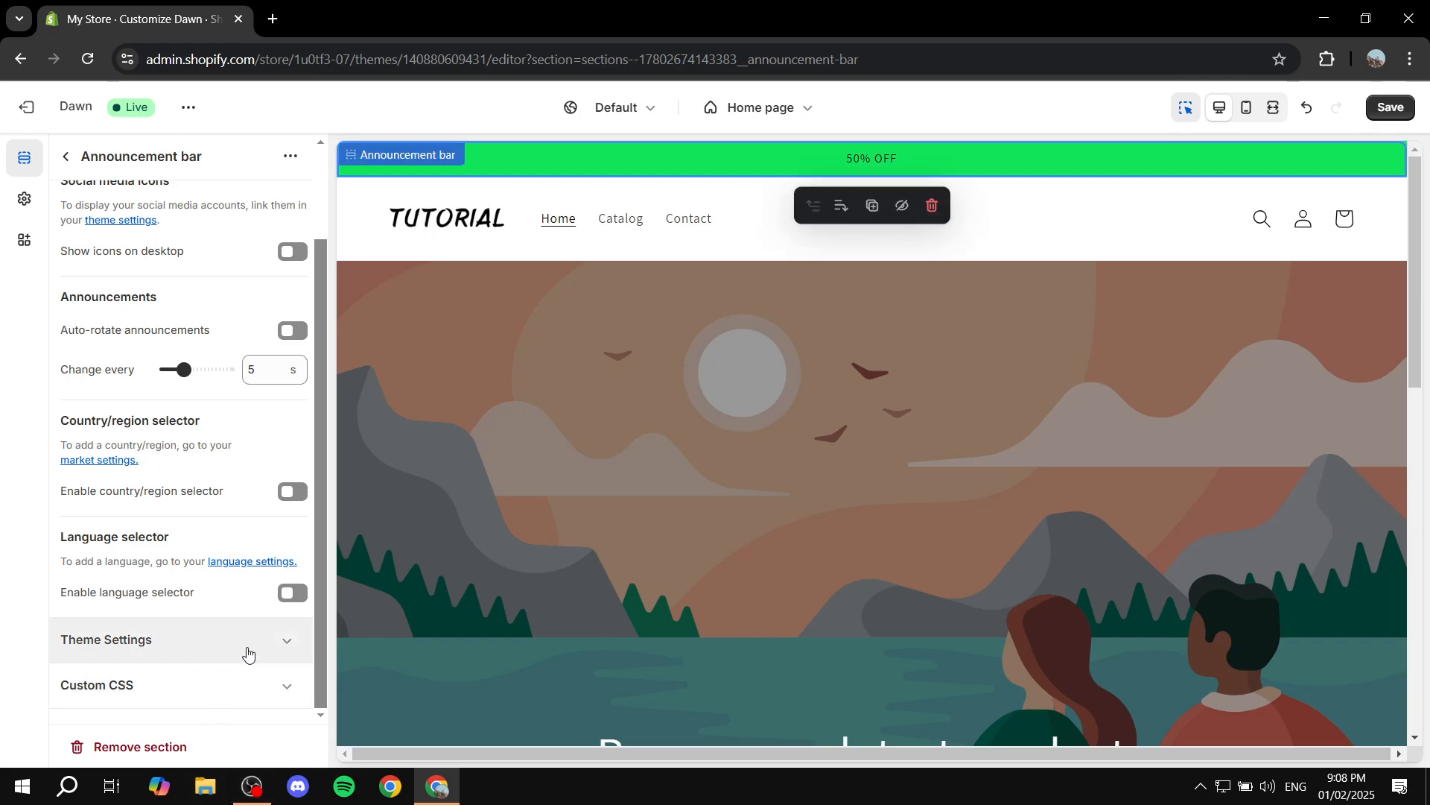
pyautogui.scroll(3, 170, 443)
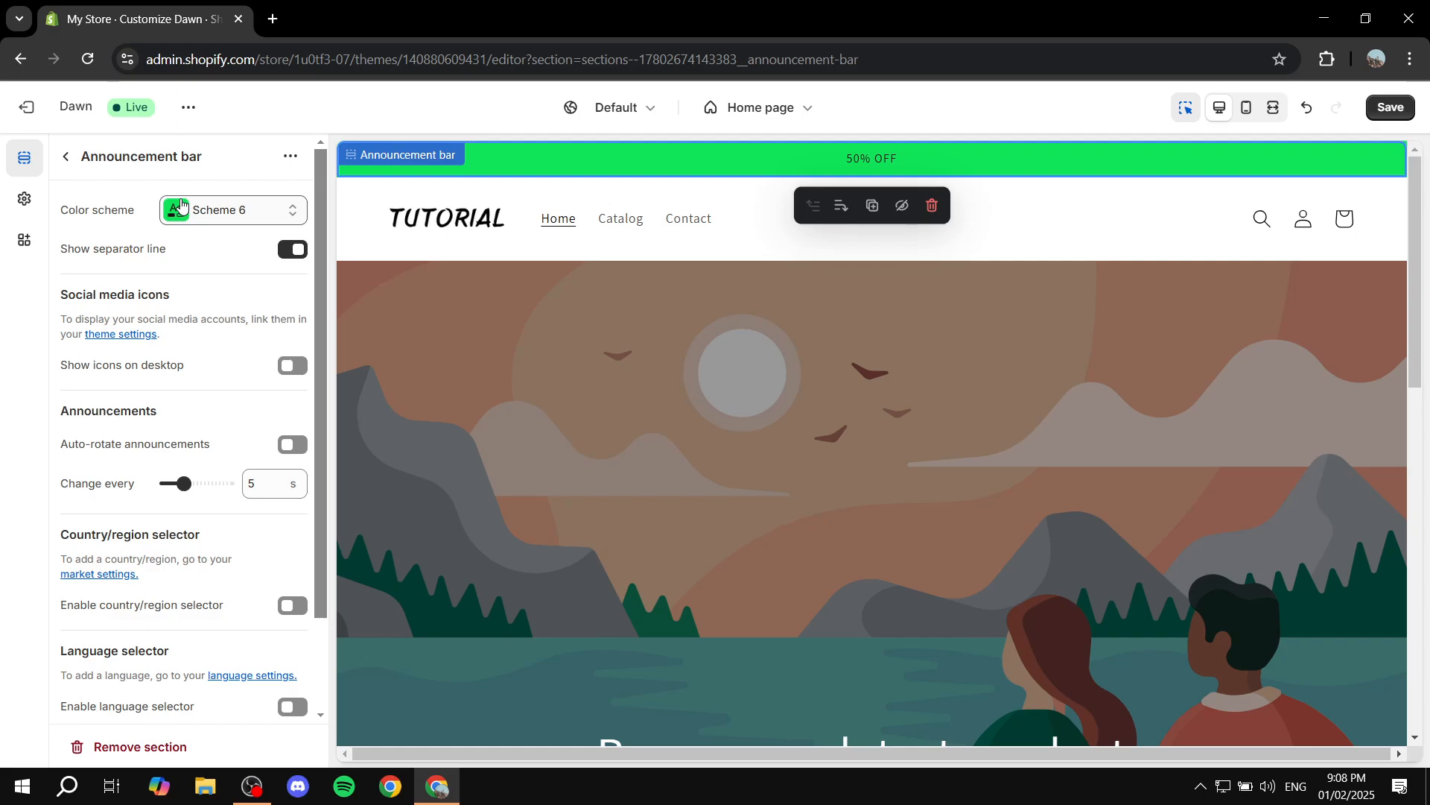
pyautogui.click(66, 157)
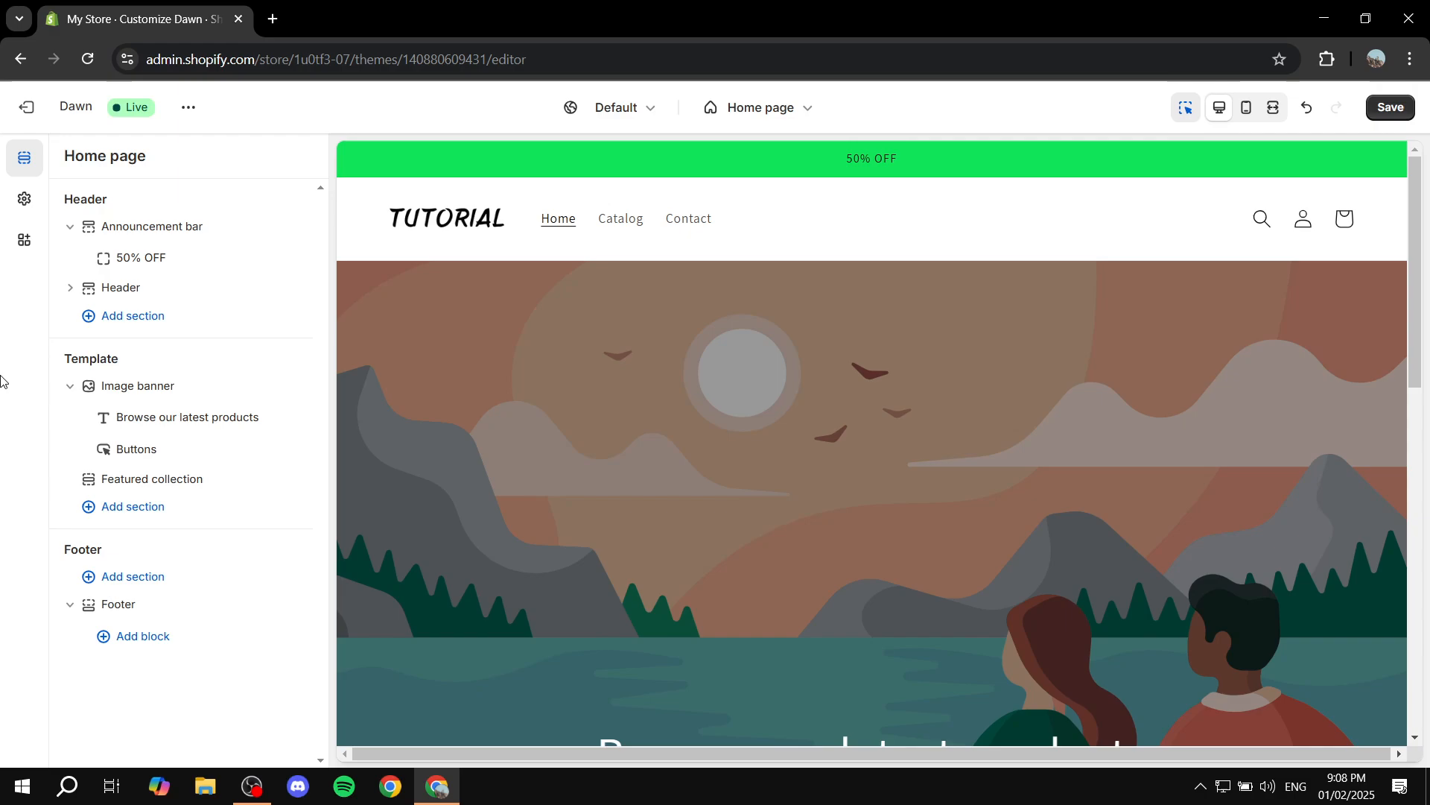
# - Review the header section's logo position, menu and color settings, and return to the home page's list of sections
pyautogui.click(113, 292)
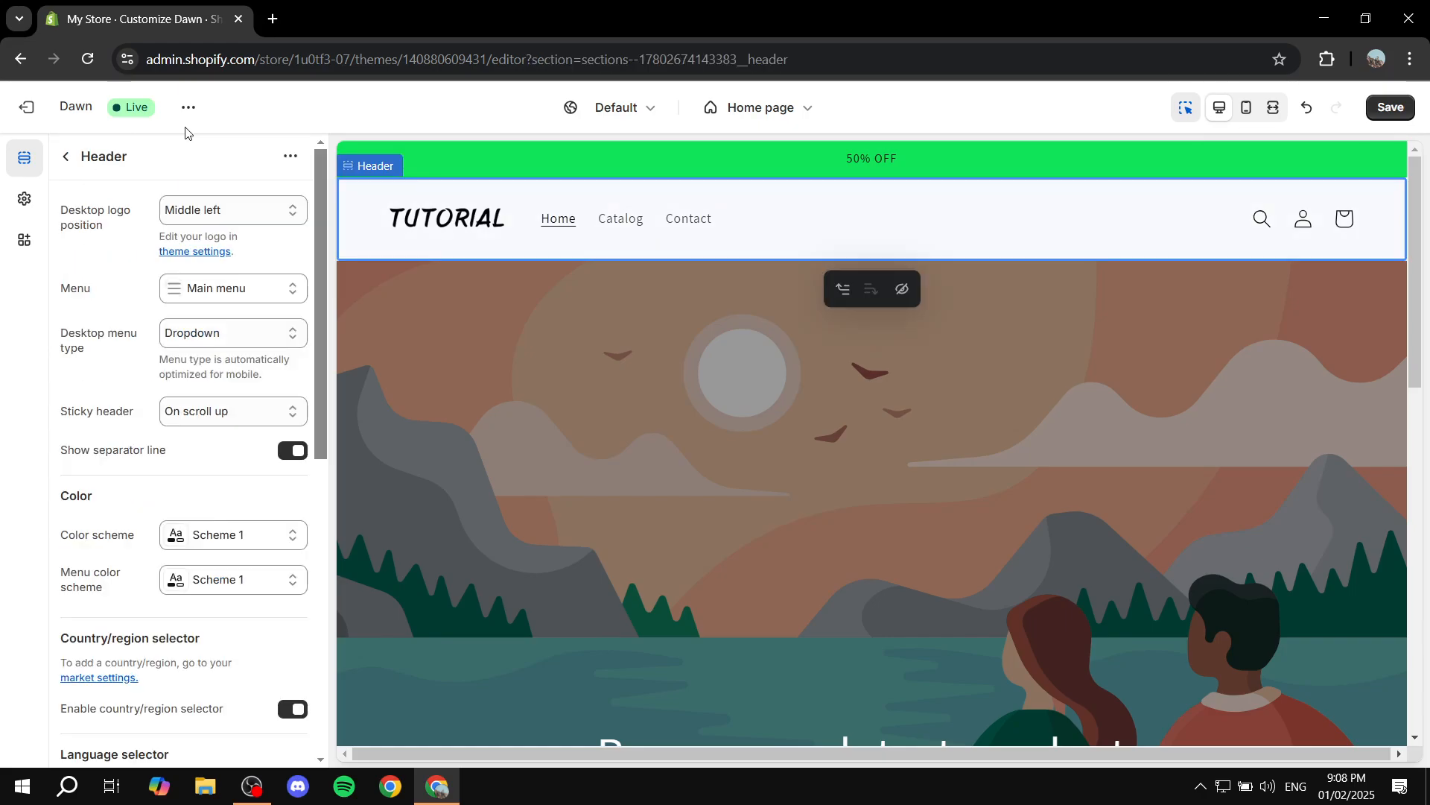
pyautogui.moveTo(63, 296); pyautogui.dragTo(112, 294)
pyautogui.click(113, 292)
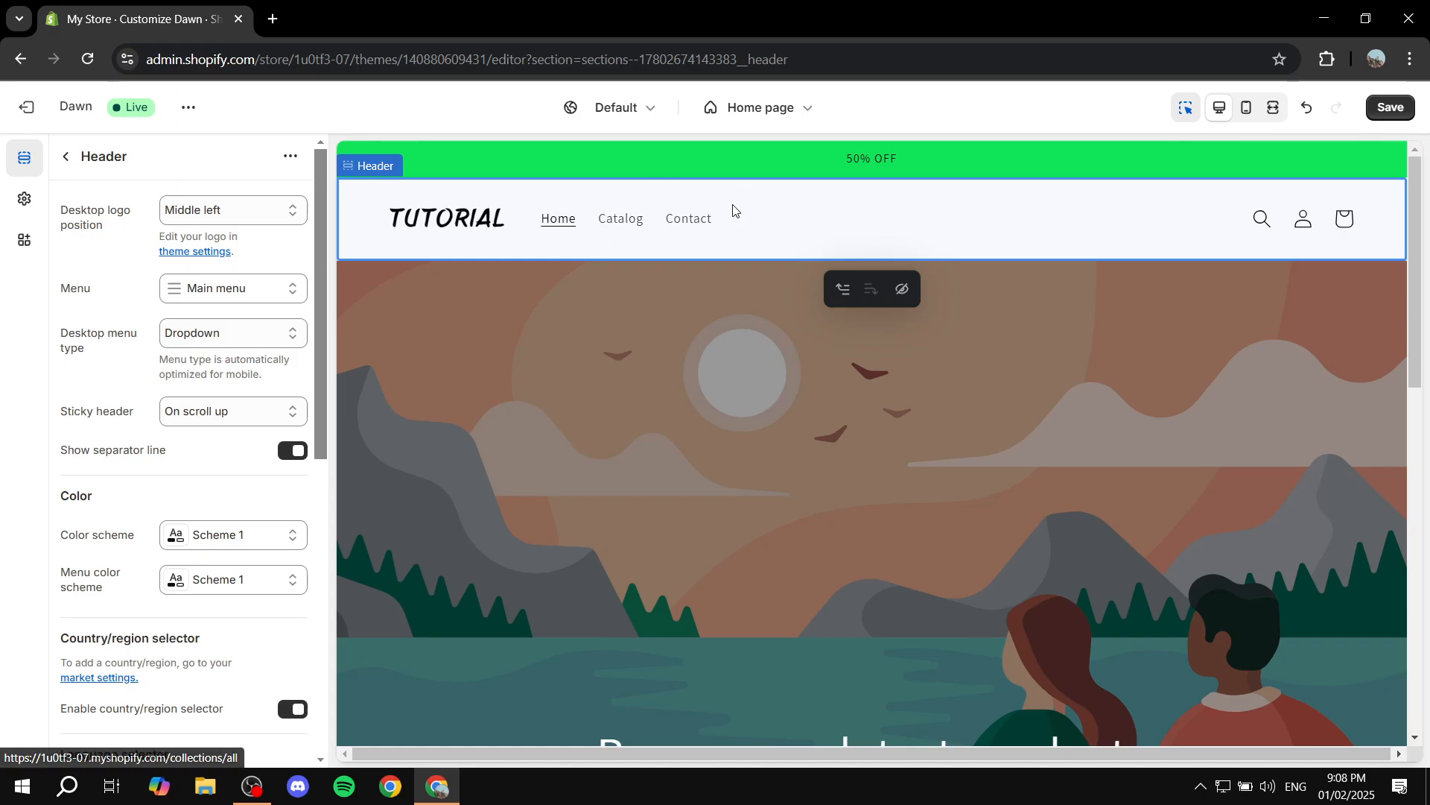
pyautogui.click(64, 157)
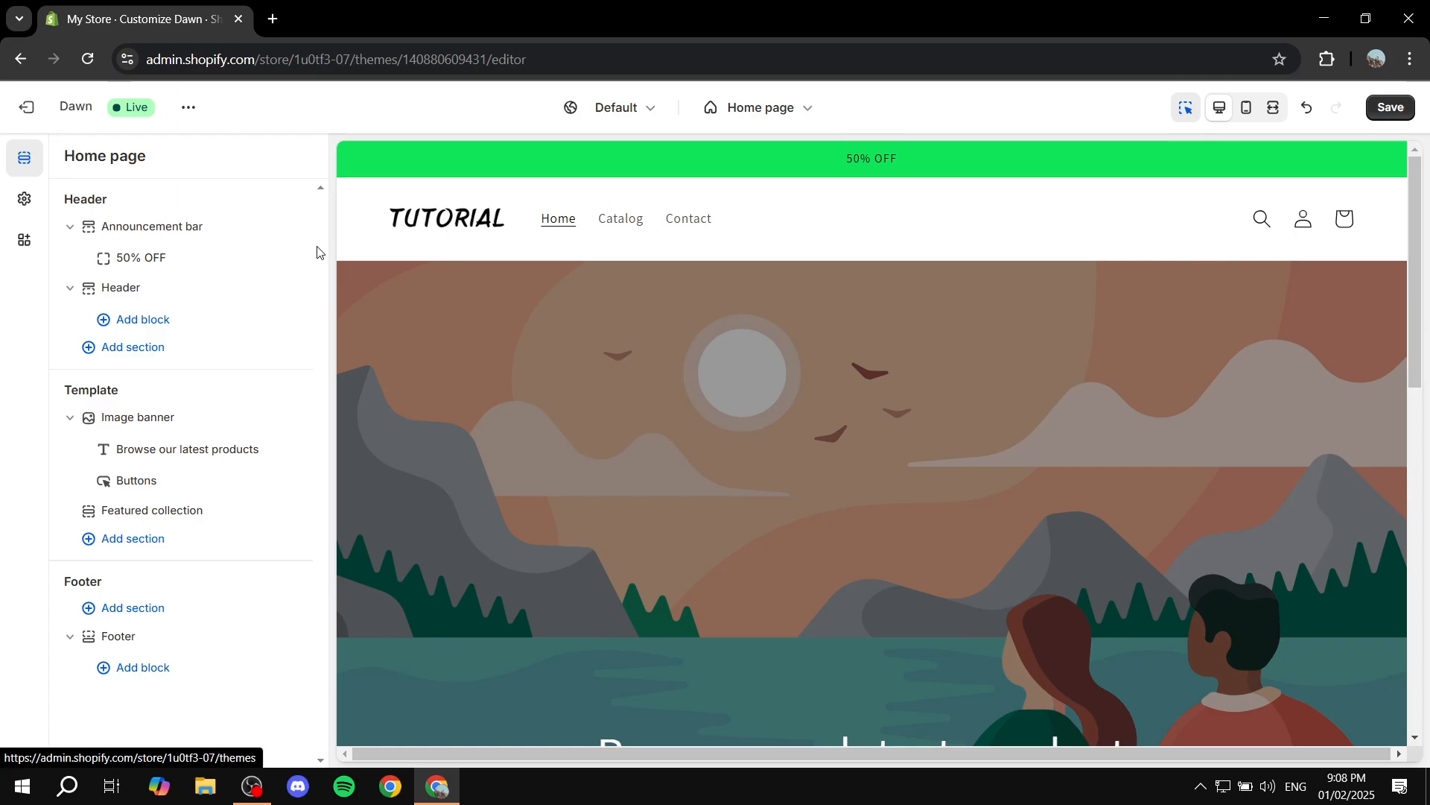
# - Save the theme changes and exit the theme editor to the store's Themes page
pyautogui.click(29, 113)
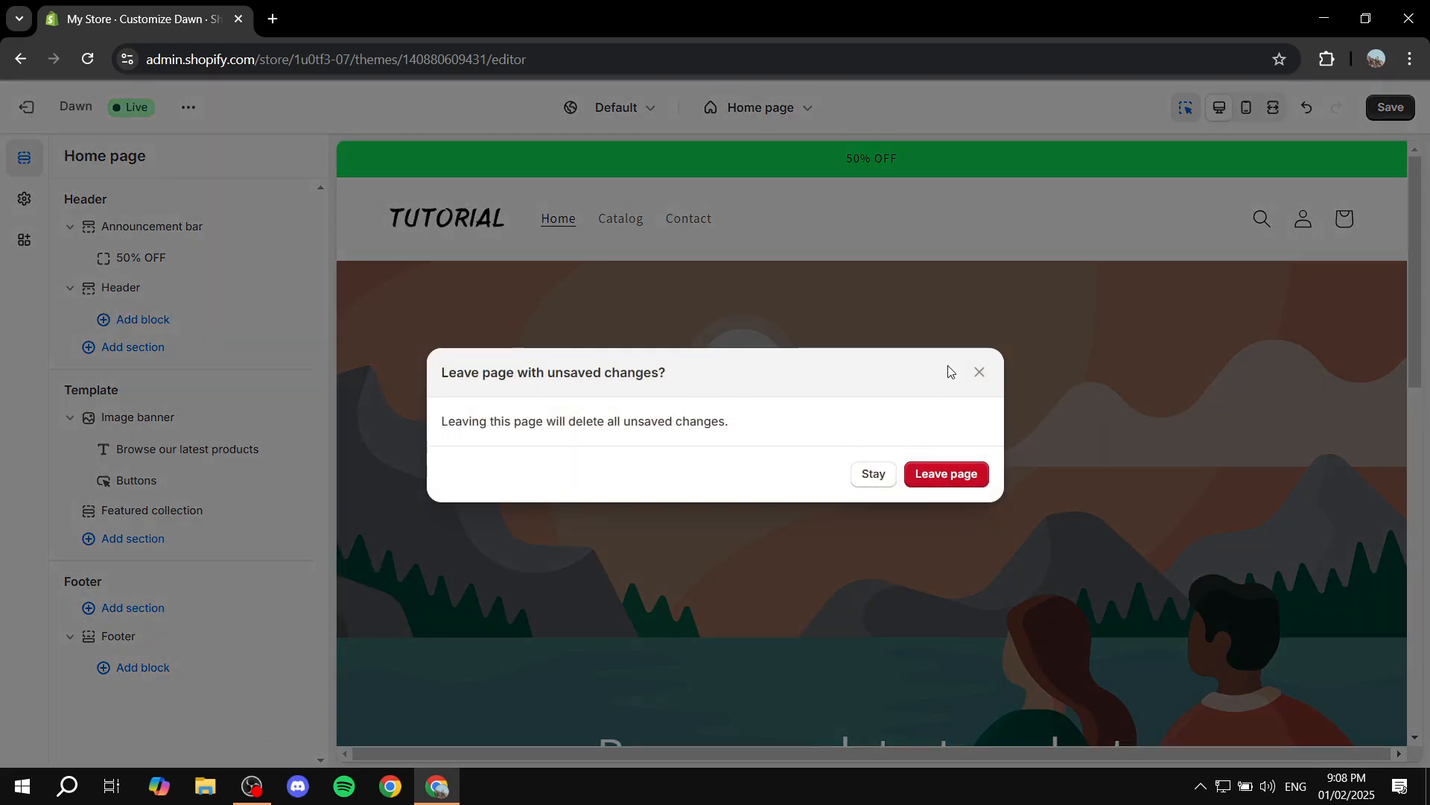
pyautogui.click(979, 375)
pyautogui.click(1374, 111)
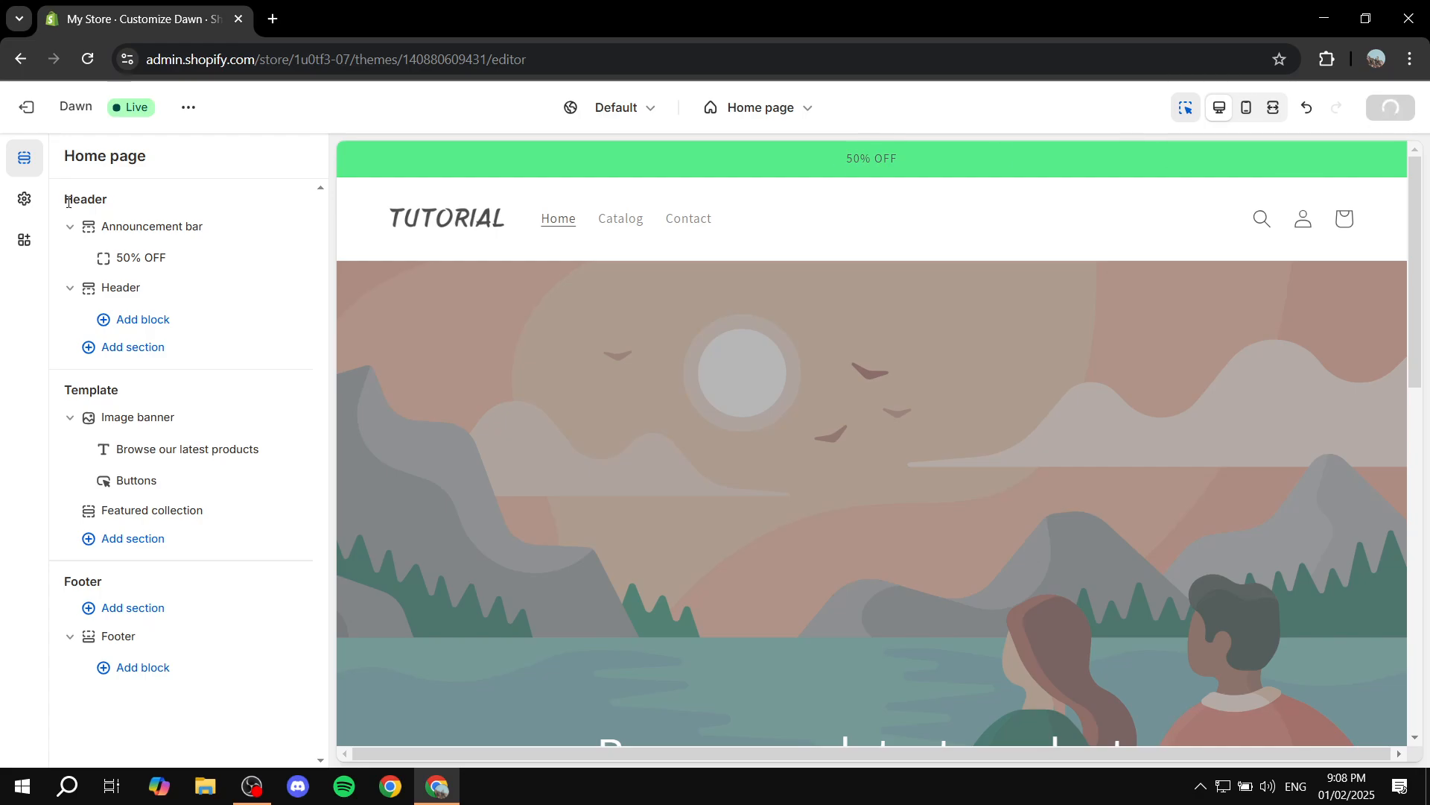
pyautogui.click(26, 109)
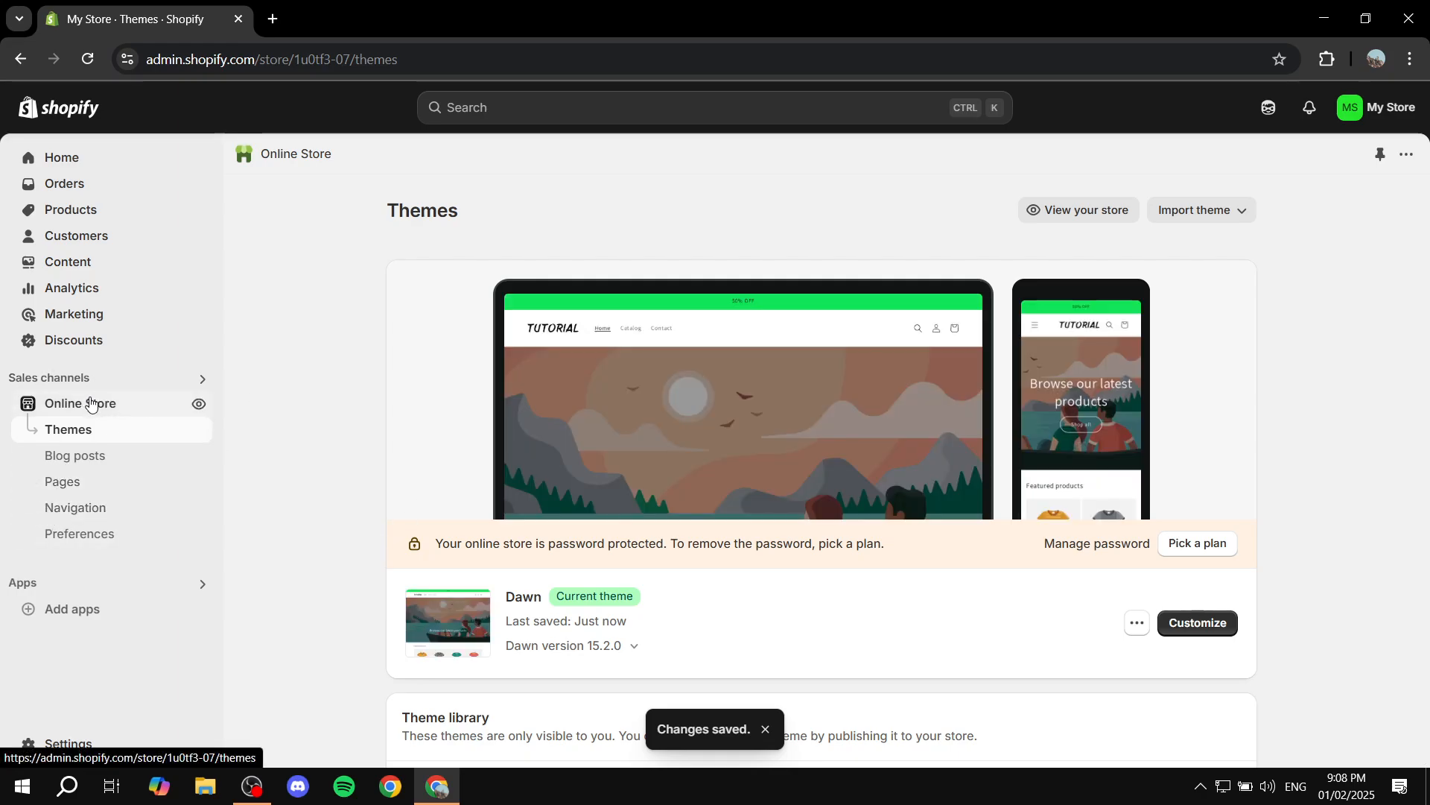
# - Open the Main menu in the store's navigation and add a menu item "Test" linked to the Home page collection
pyautogui.click(83, 514)
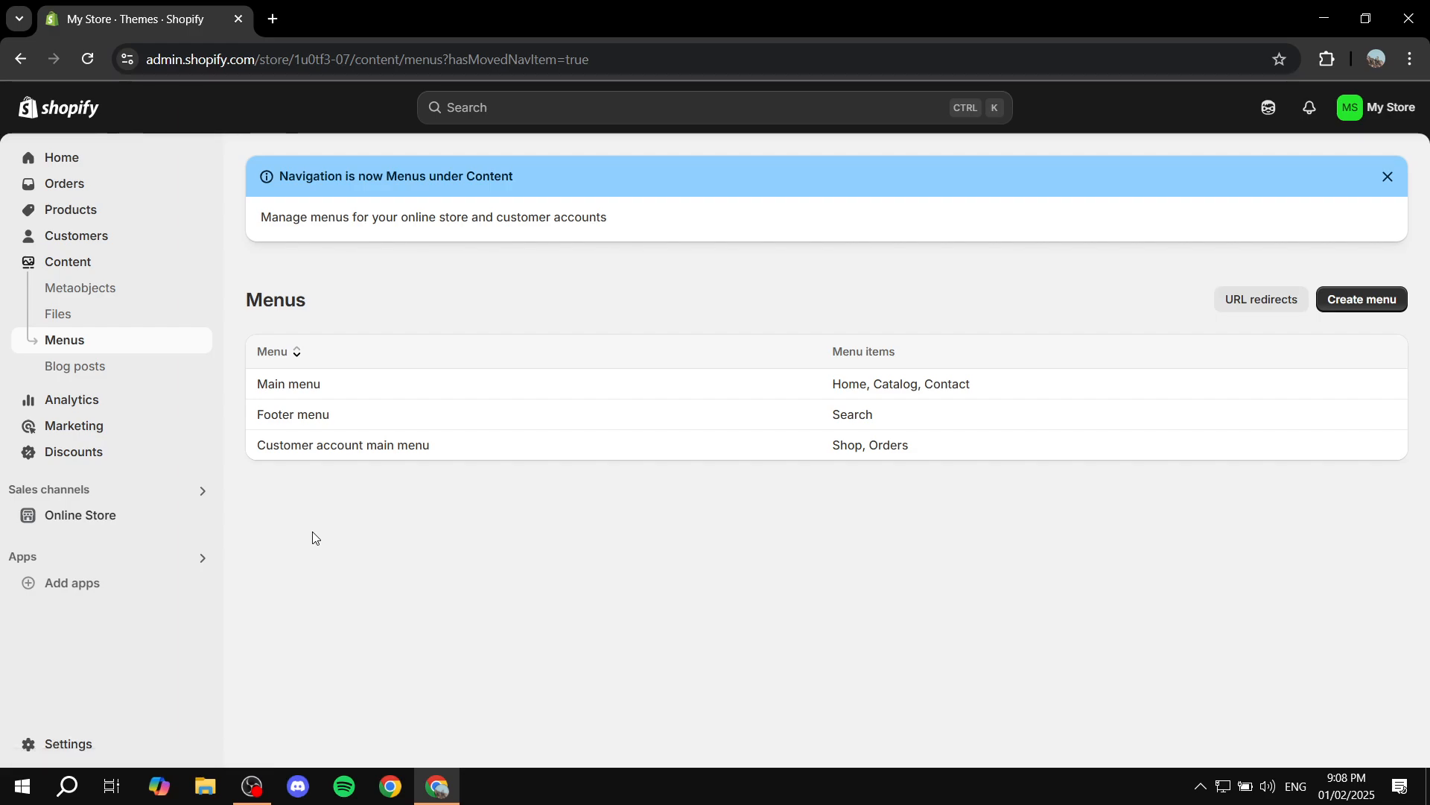
pyautogui.click(293, 390)
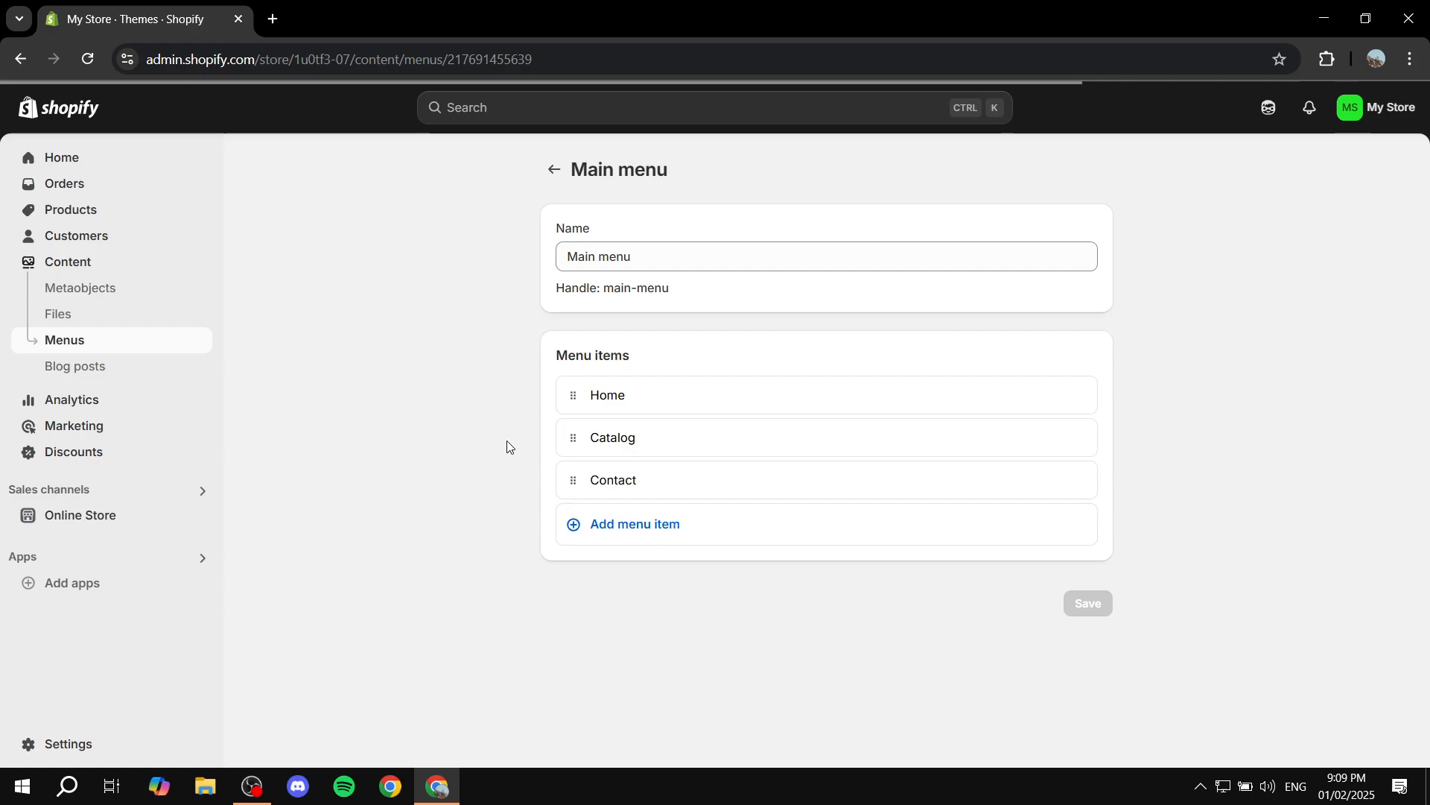
pyautogui.click(619, 527)
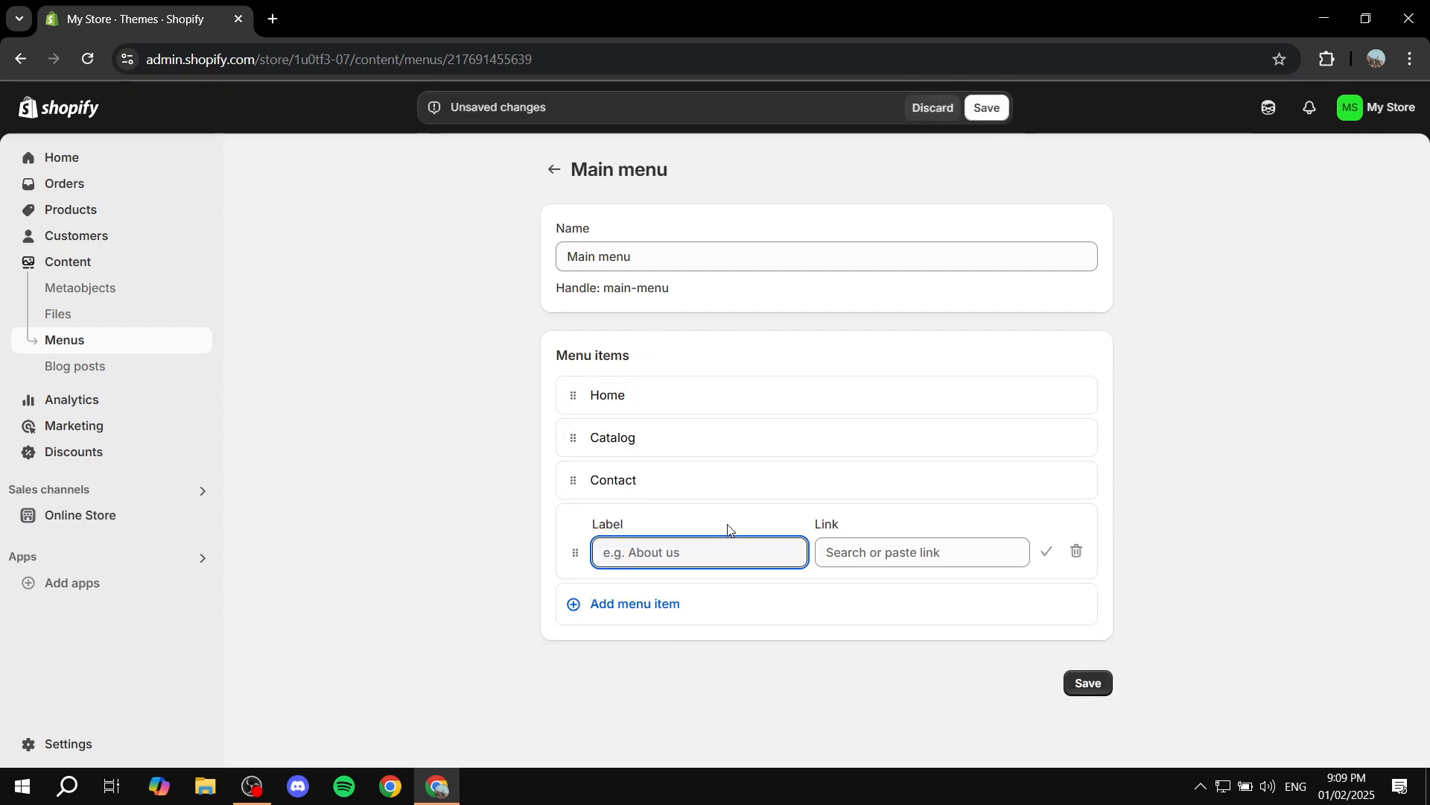
pyautogui.write('Test')
pyautogui.click(873, 552)
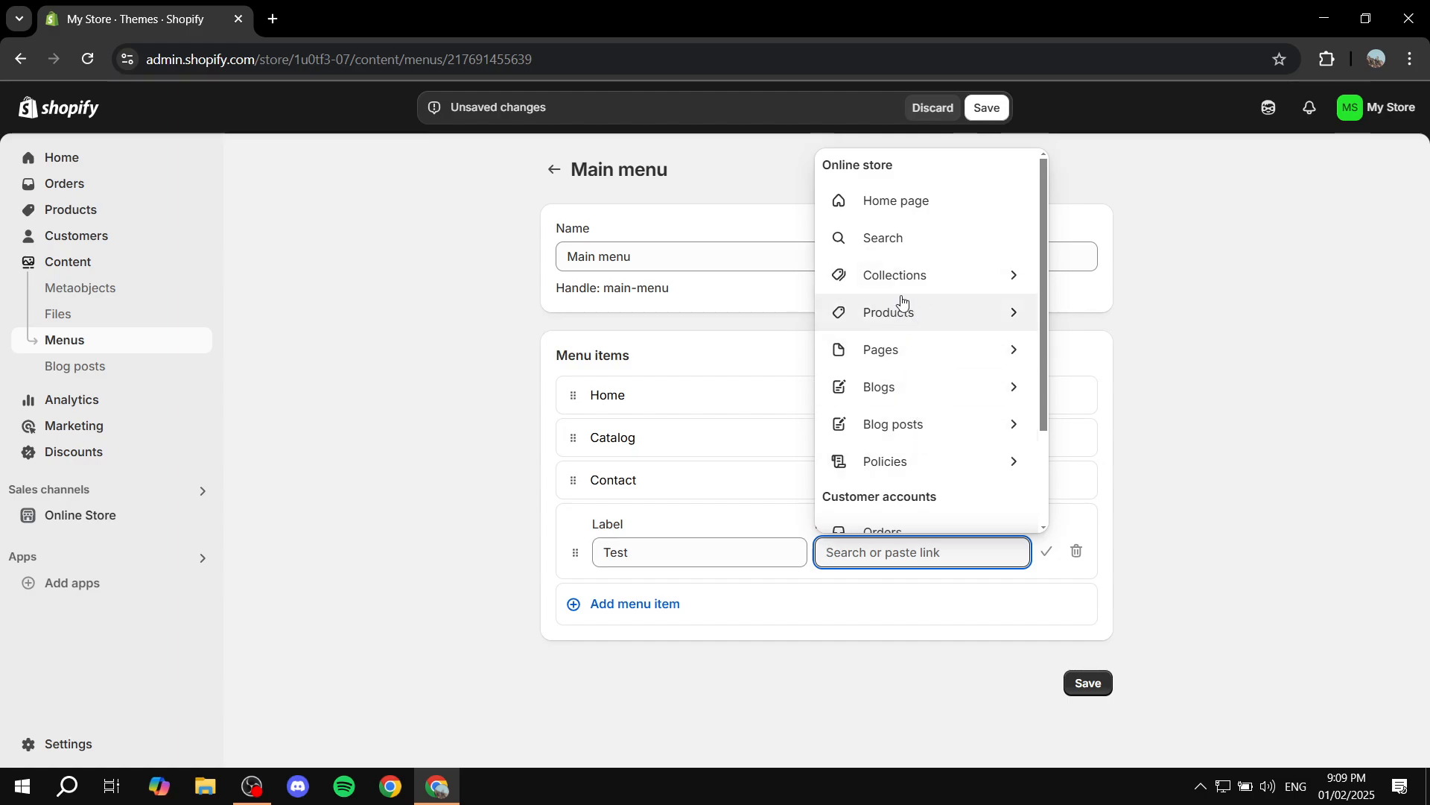
pyautogui.click(927, 274)
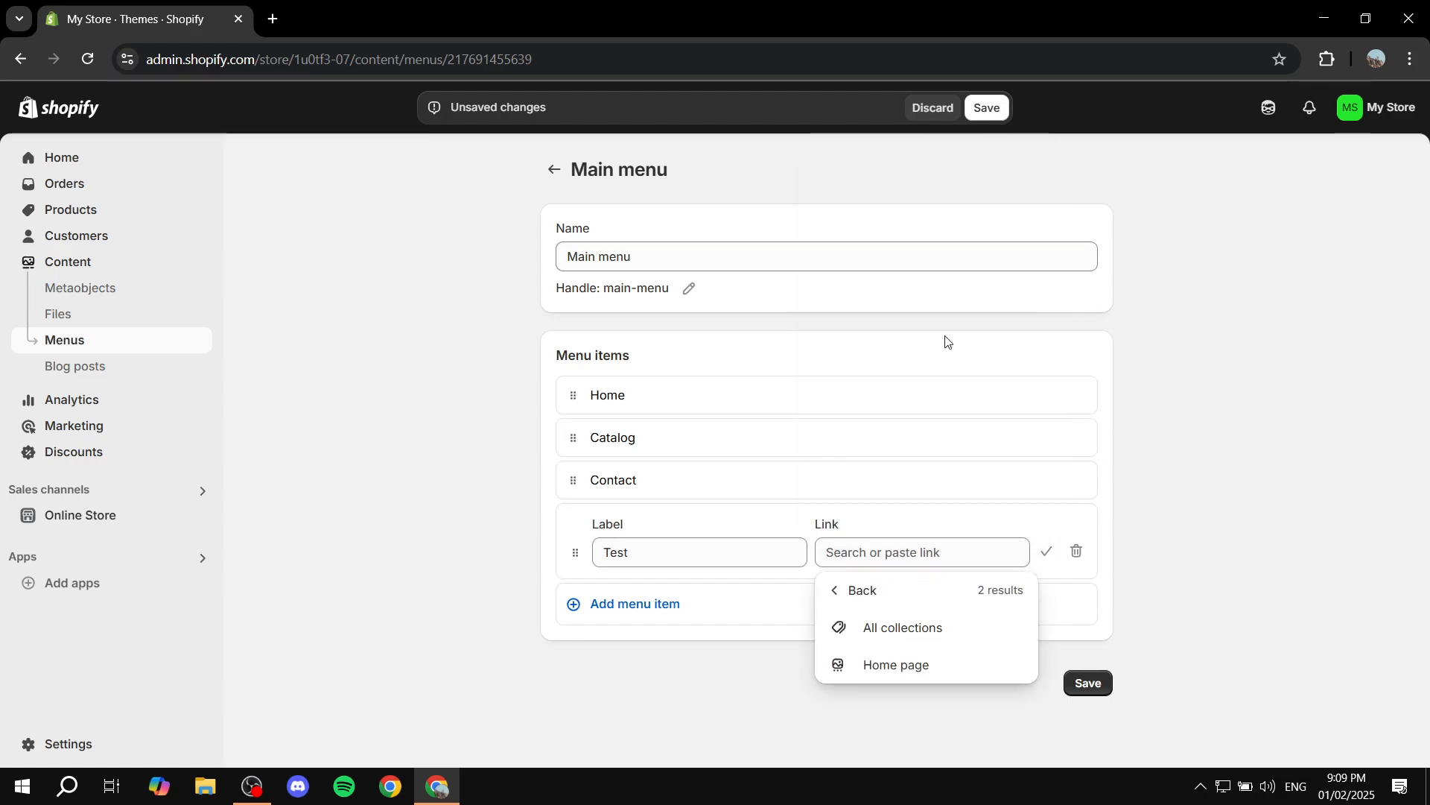
pyautogui.click(891, 667)
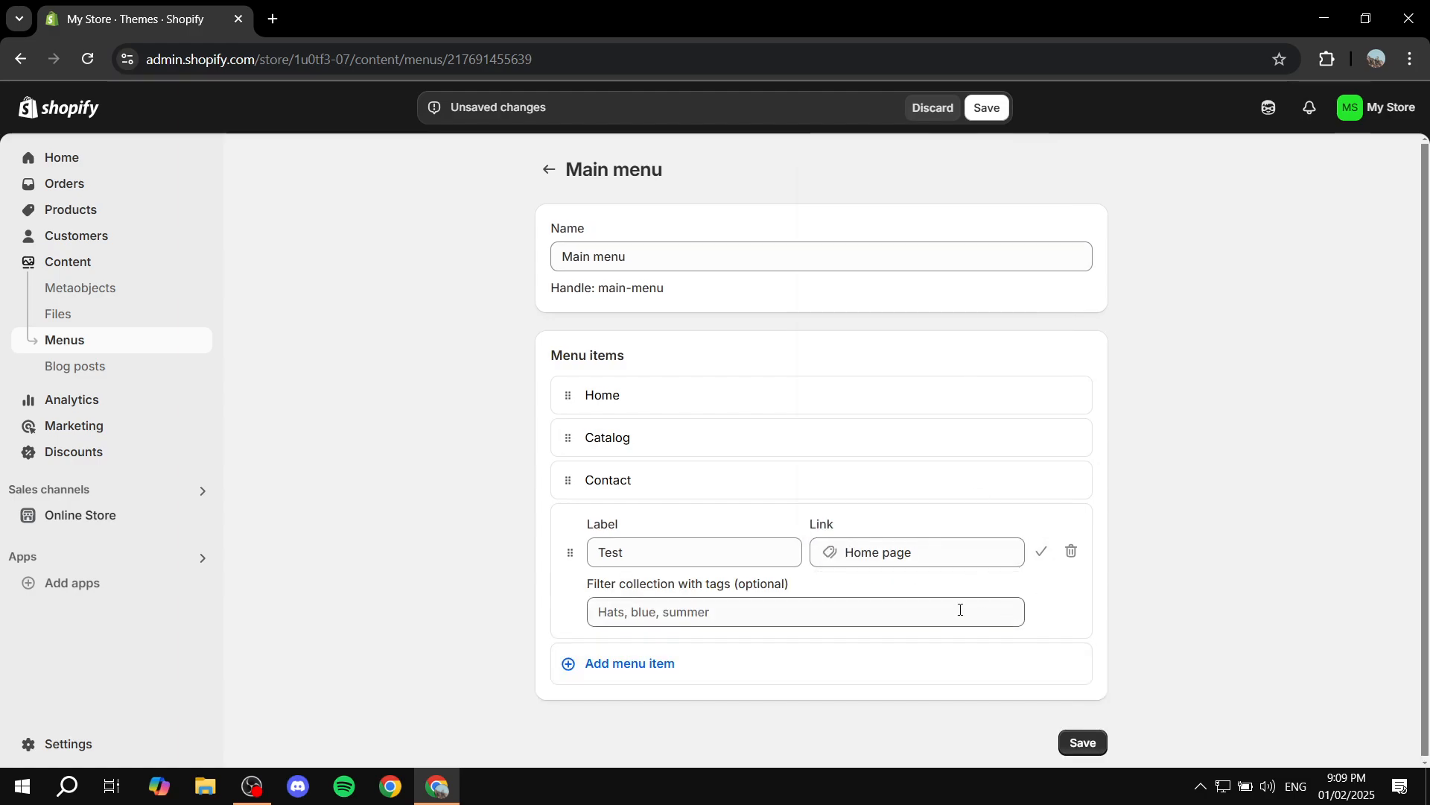
pyautogui.click(1042, 551)
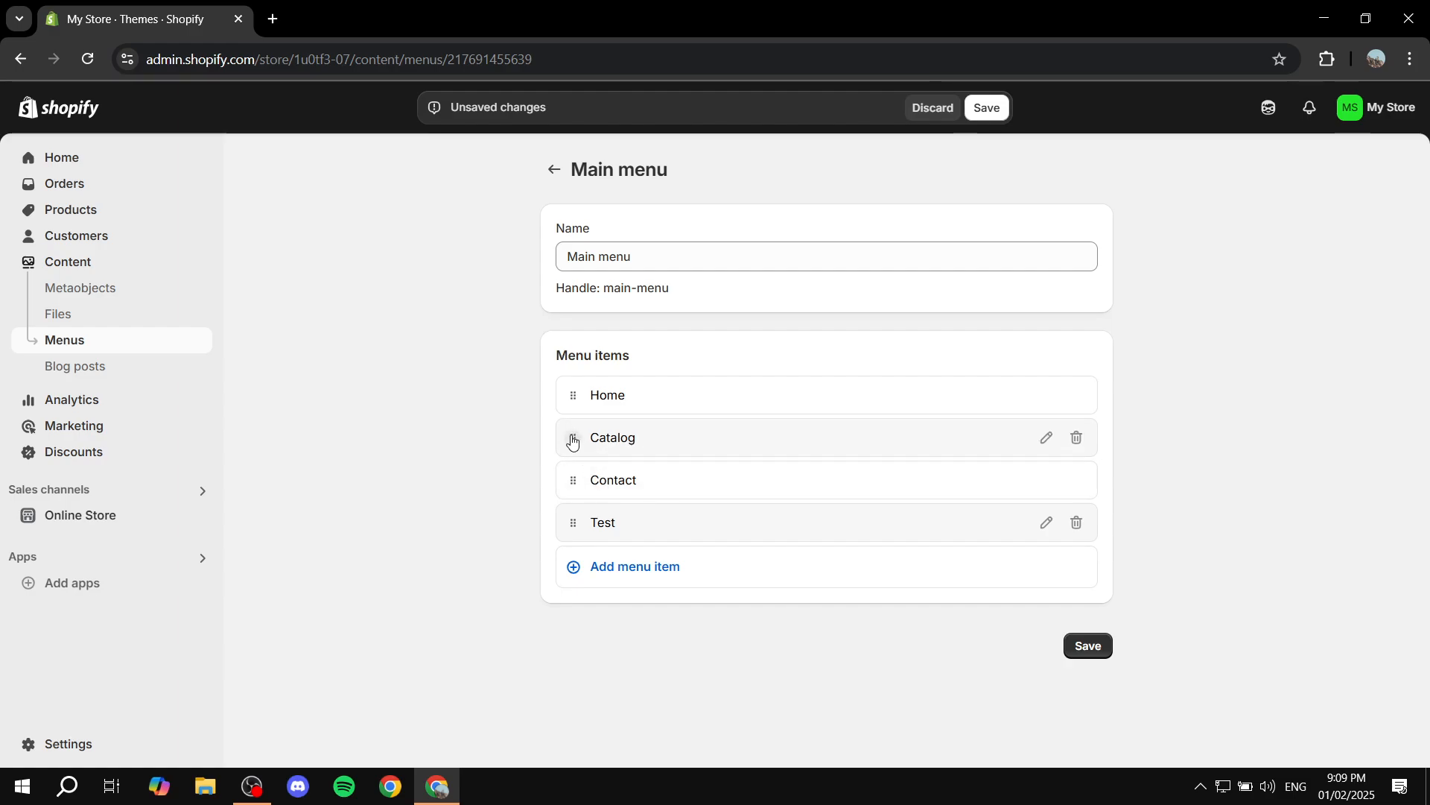
# - Nest the Catalog menu item under Contact as a submenu item
pyautogui.moveTo(572, 443); pyautogui.dragTo(571, 437)
pyautogui.moveTo(572, 454); pyautogui.dragTo(690, 483)
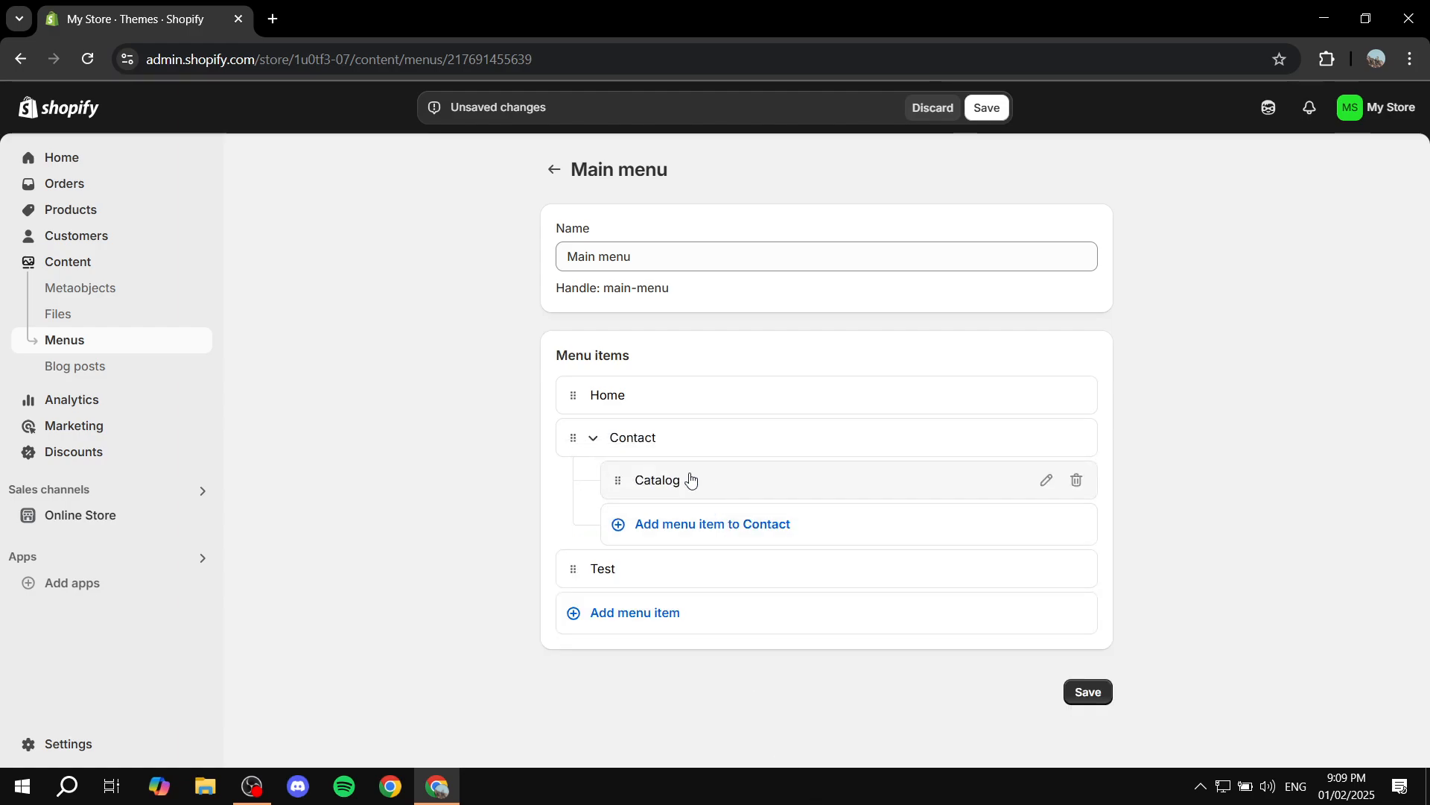
pyautogui.click(591, 440)
pyautogui.click(590, 441)
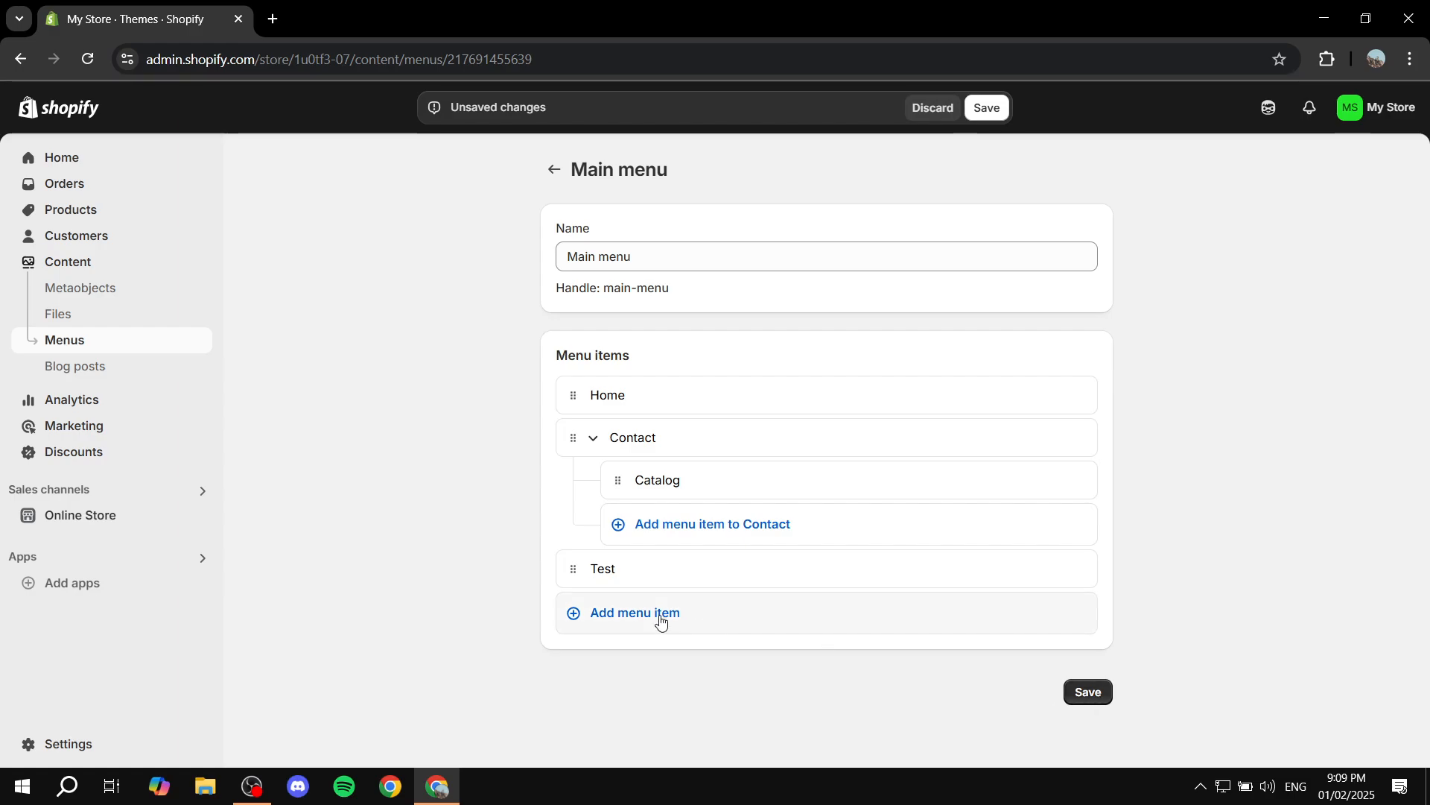
# - Nest the Test menu item under Catalog and confirm the opened entries of both items
pyautogui.moveTo(573, 569); pyautogui.dragTo(671, 528)
pyautogui.click(697, 496)
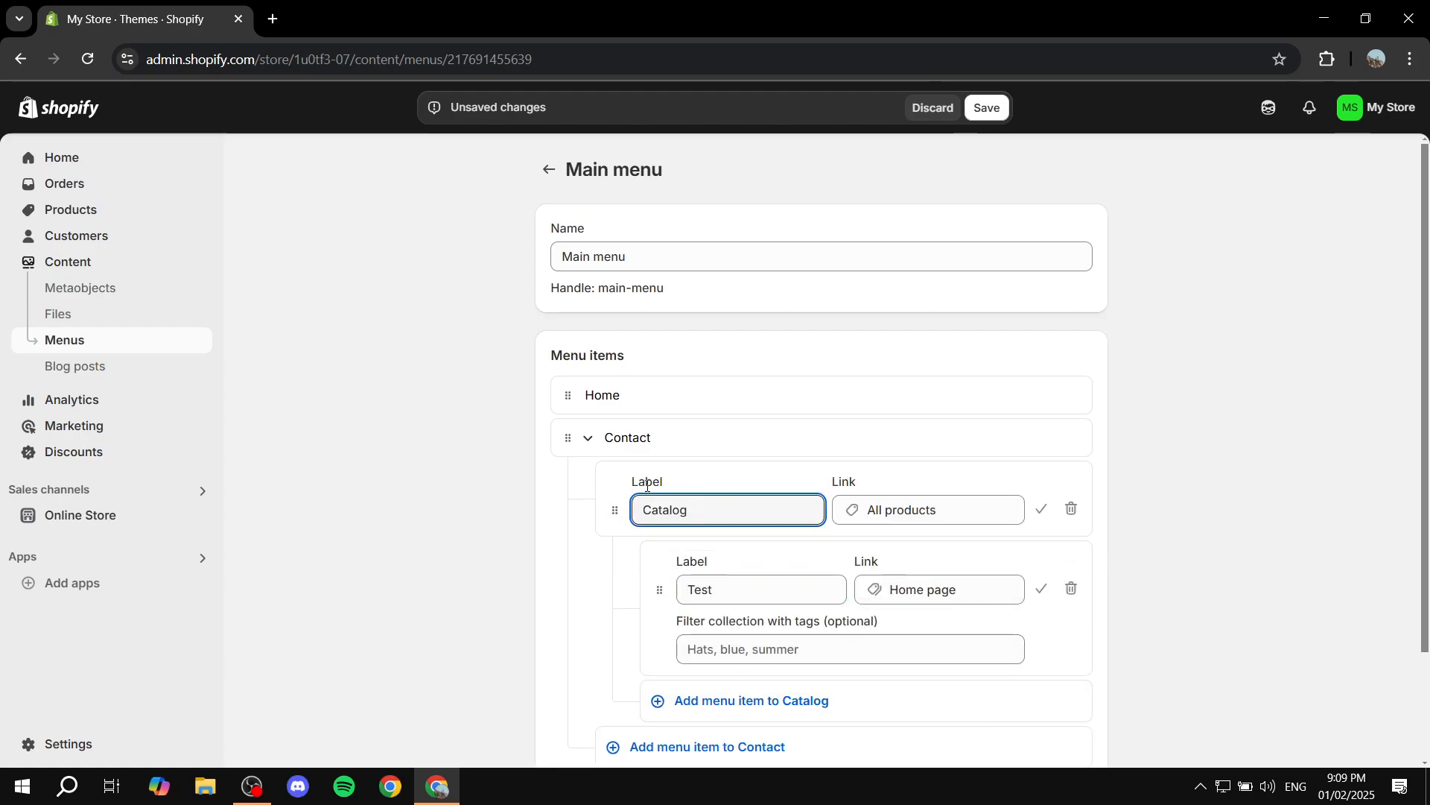
pyautogui.click(1040, 437)
pyautogui.click(1042, 470)
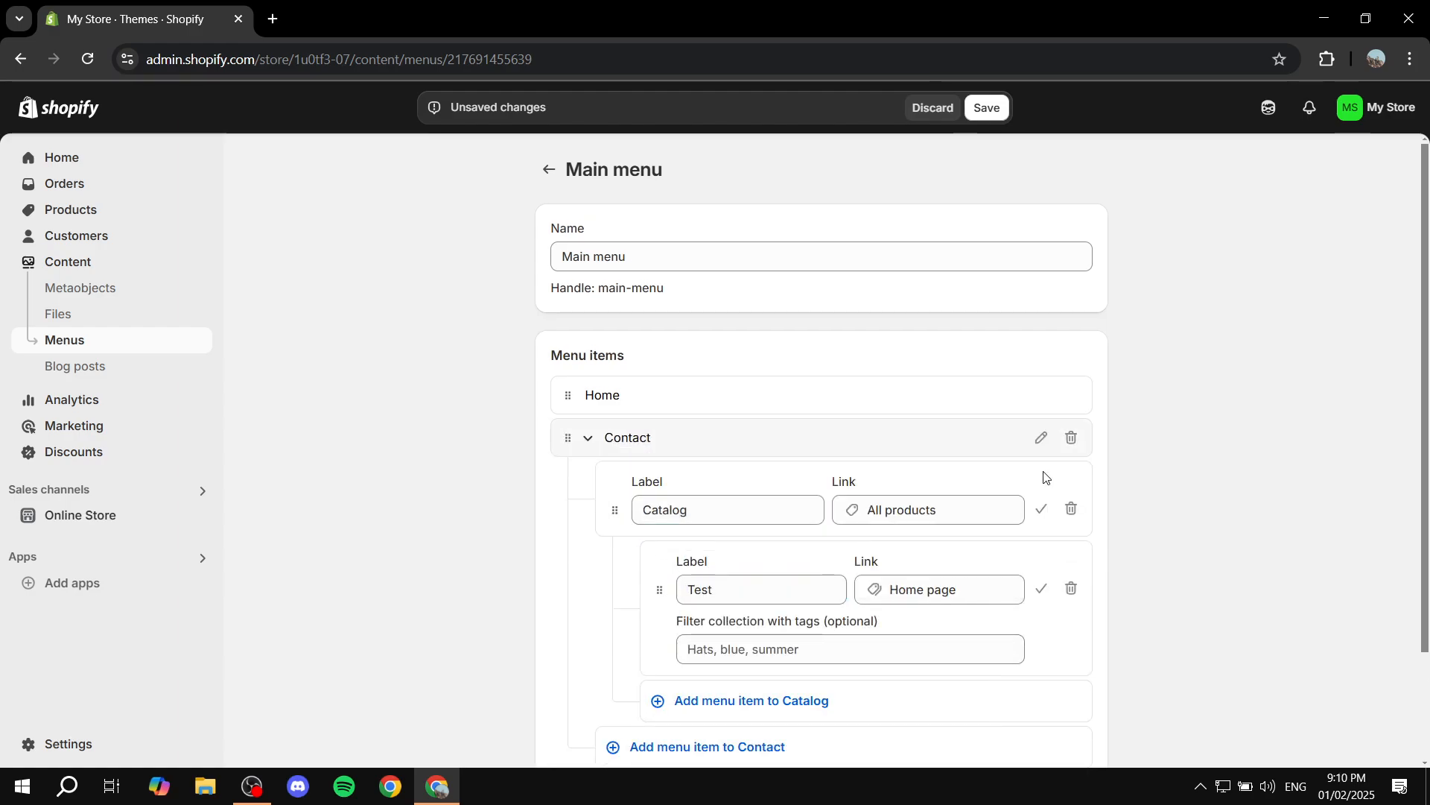
pyautogui.click(1042, 510)
pyautogui.click(1041, 549)
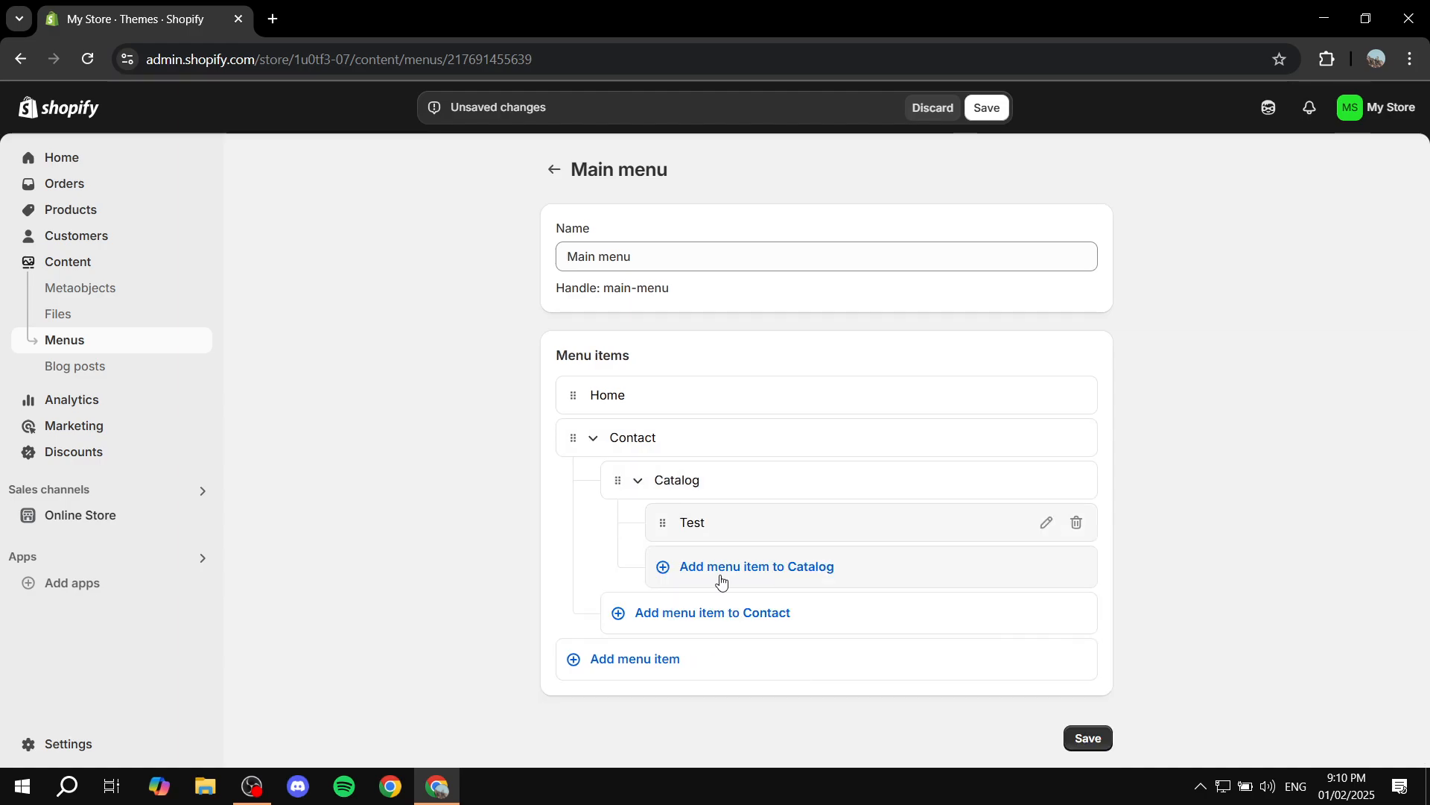
# - Move the Test menu item directly under Contact, above Catalog, and save the Main menu
pyautogui.moveTo(662, 522); pyautogui.dragTo(514, 493)
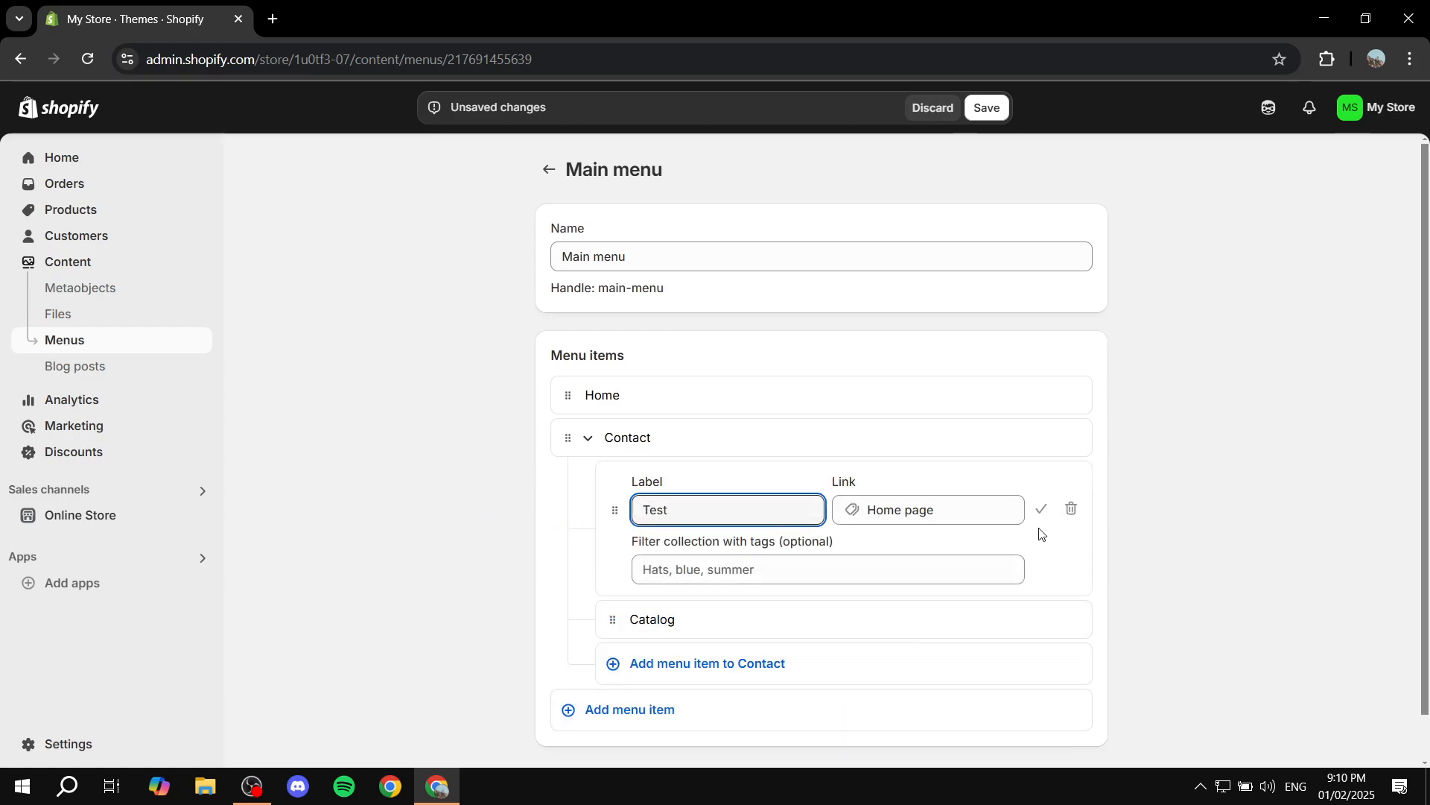
pyautogui.click(1042, 510)
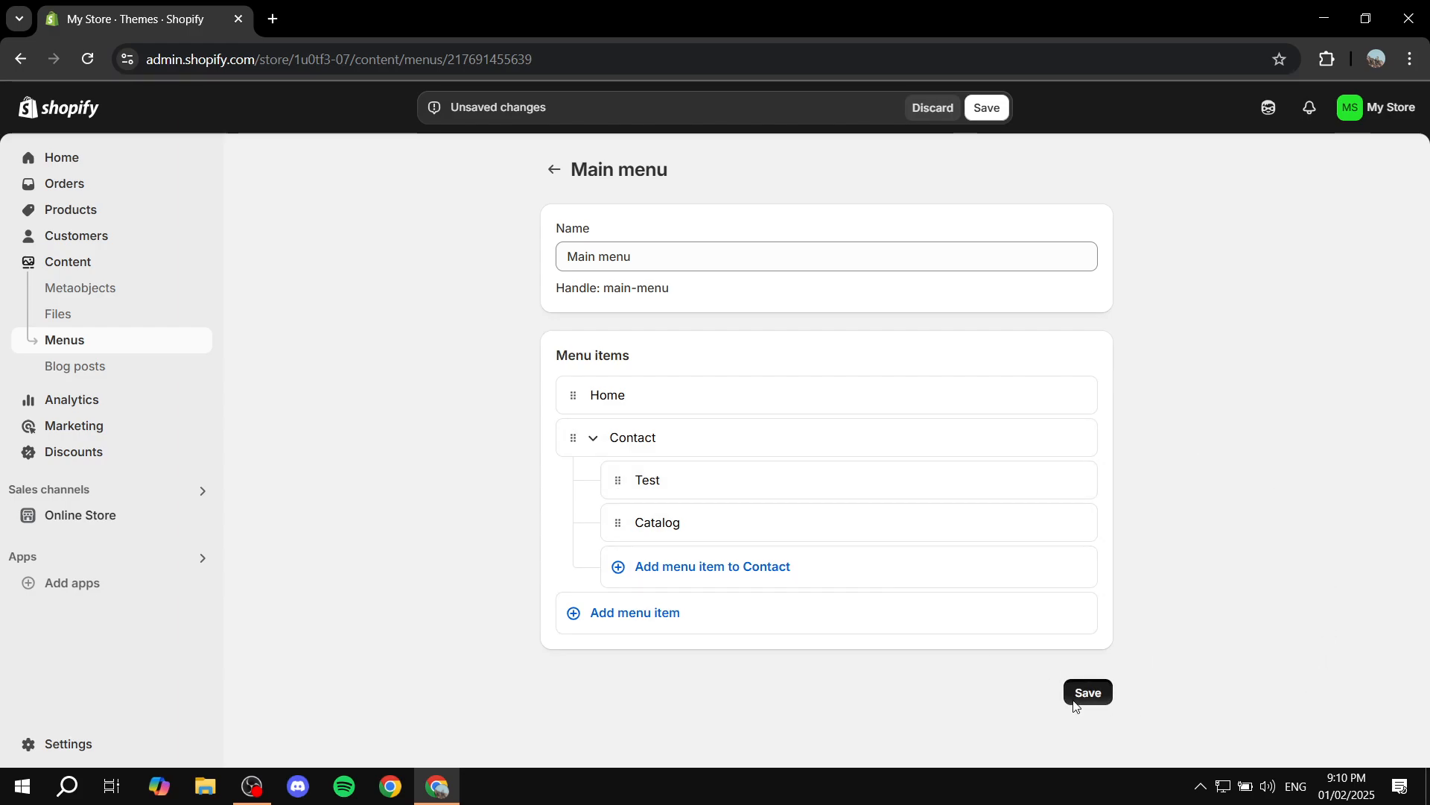
pyautogui.click(1075, 704)
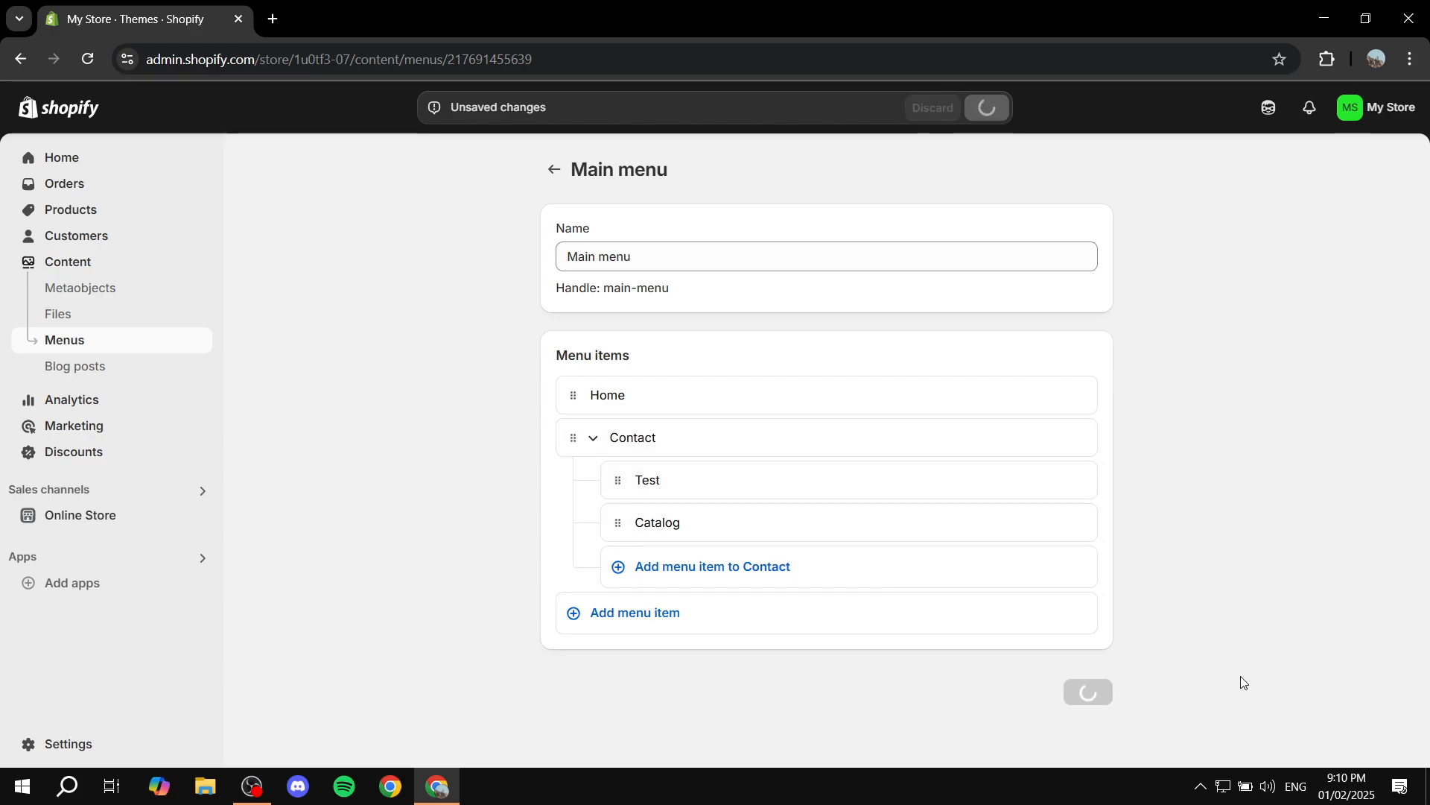
# - Look at the list of menus once more, return to the Themes page and open the Dawn theme for customization
pyautogui.click(97, 525)
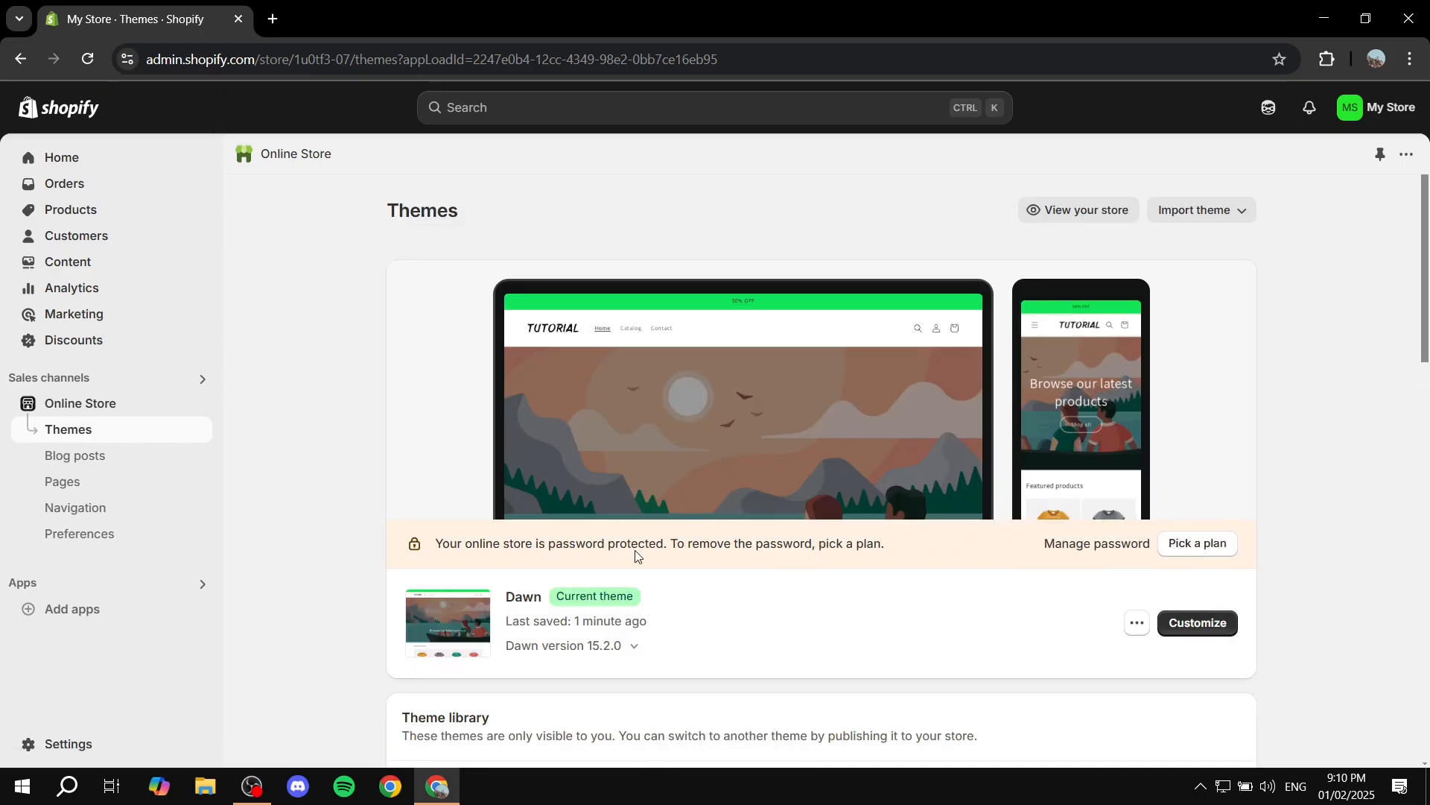
pyautogui.click(91, 510)
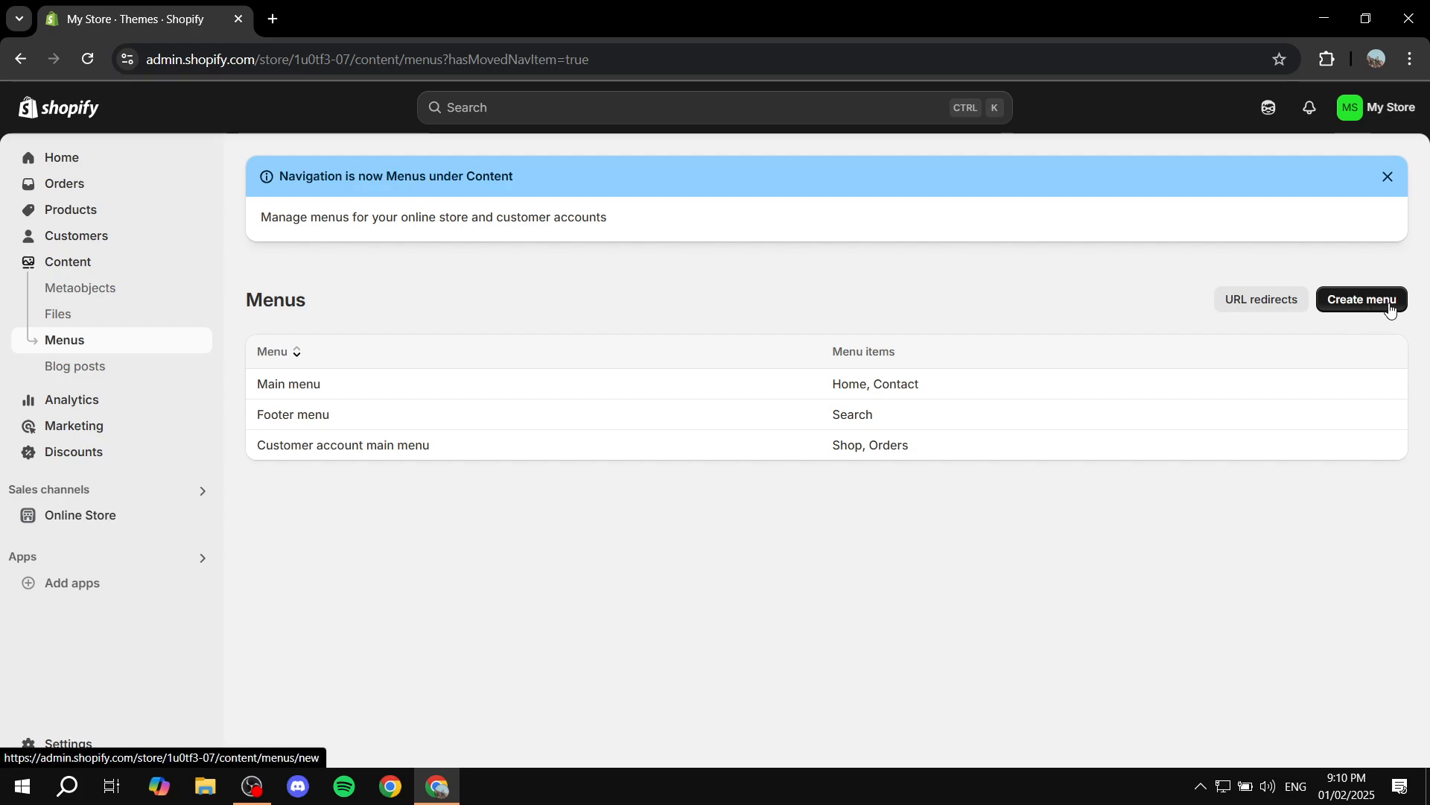
pyautogui.click(113, 523)
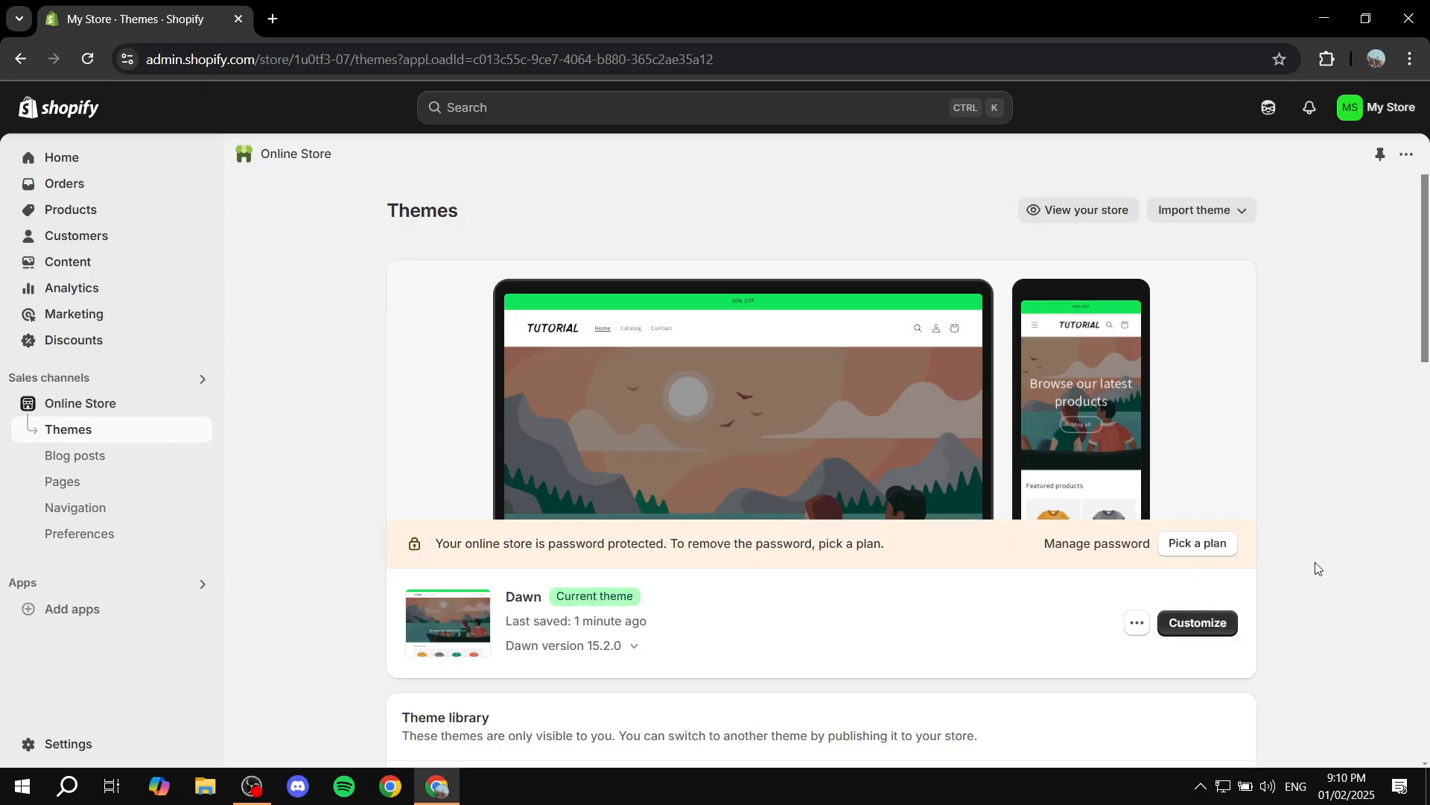
pyautogui.click(1212, 630)
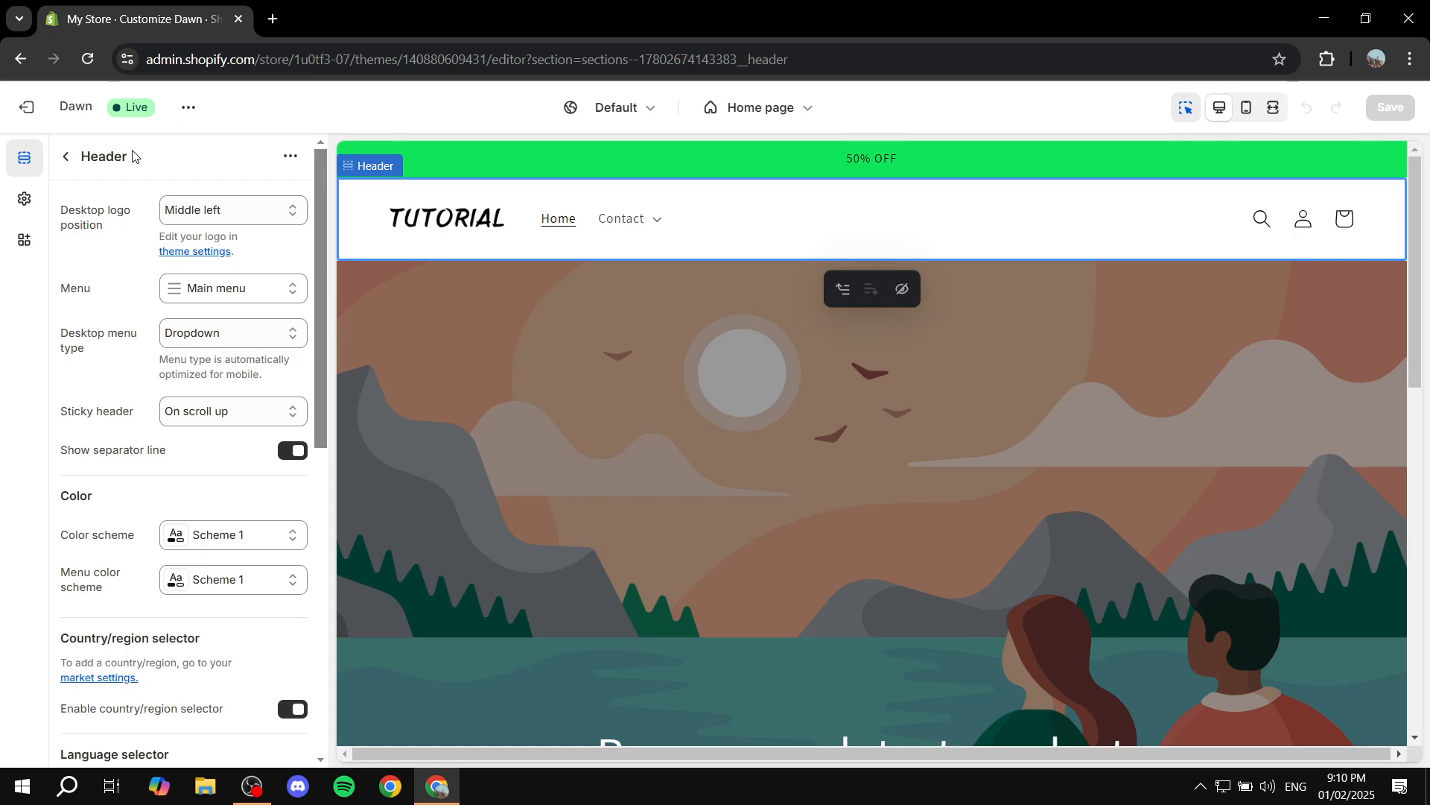
# - Review the header's menu options, the Contact submenu in the preview and the choices for the desktop menu type
pyautogui.click(208, 292)
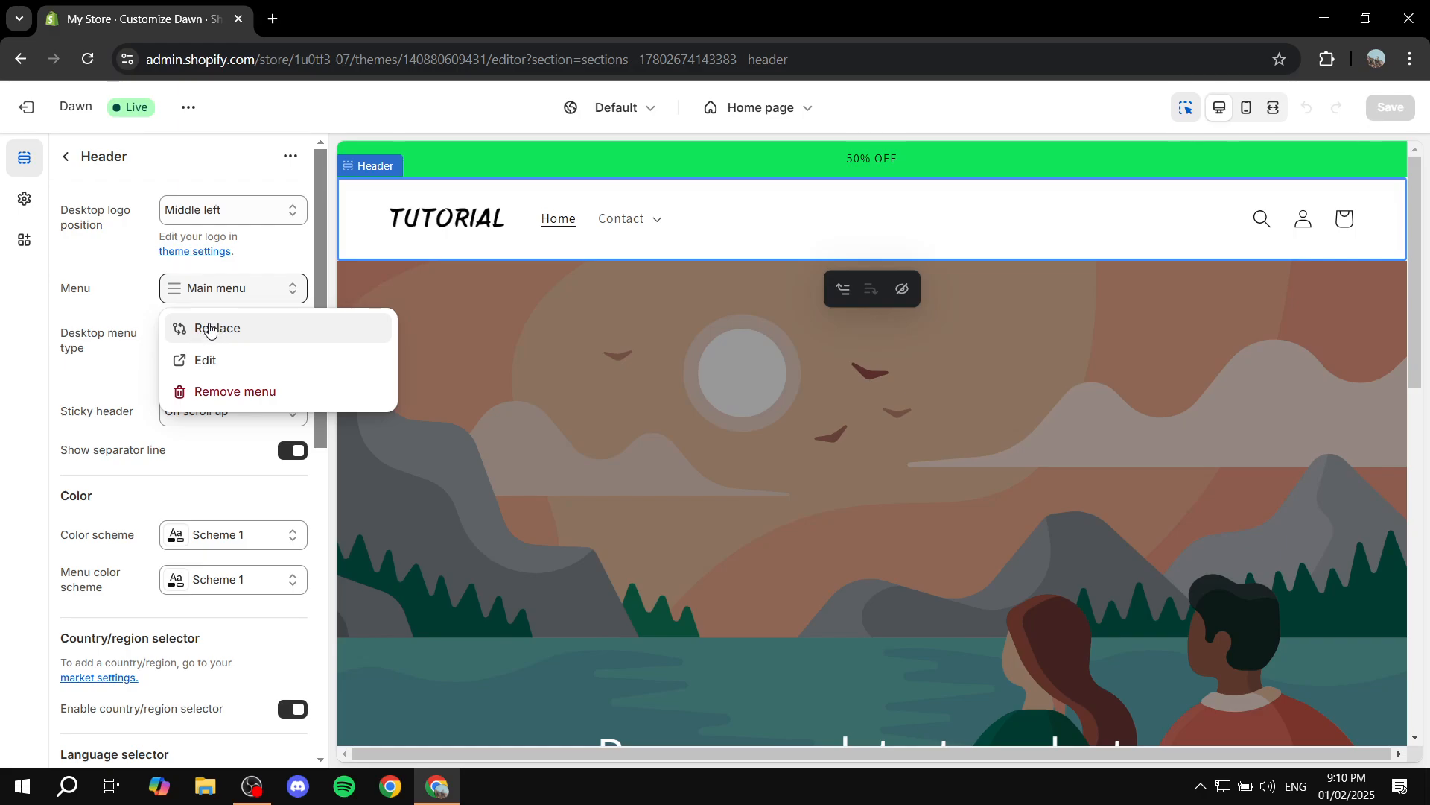
pyautogui.click(527, 257)
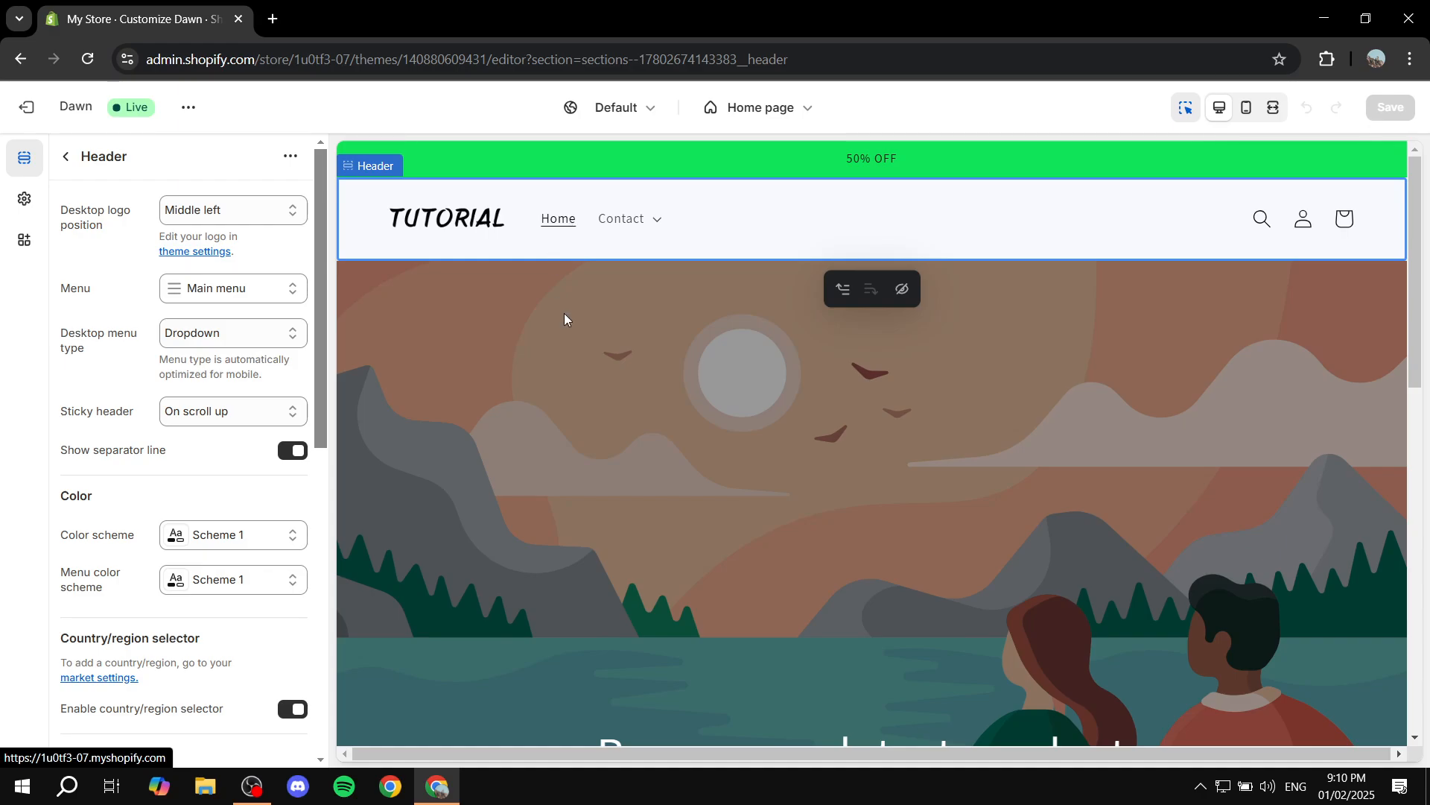
pyautogui.click(655, 221)
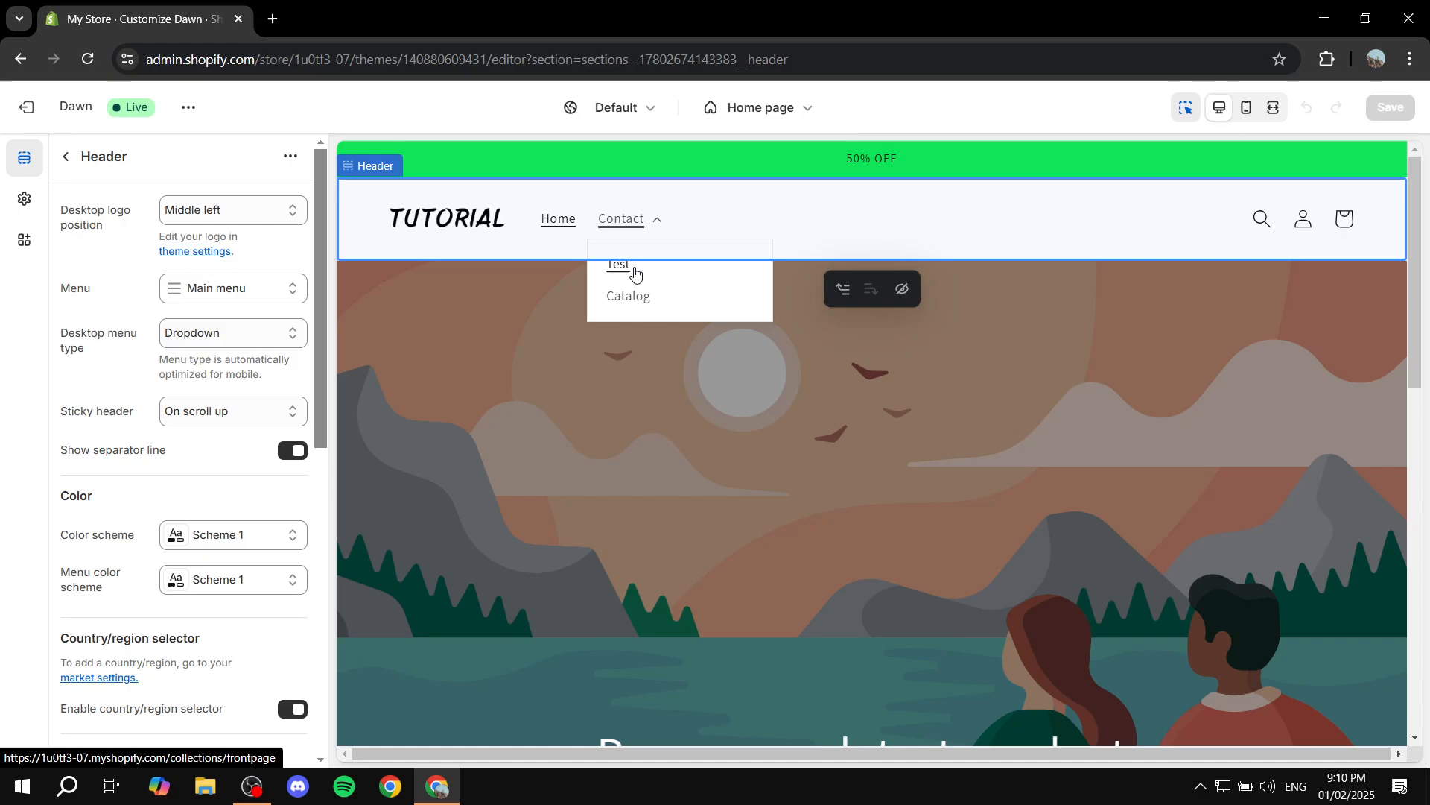
pyautogui.click(654, 224)
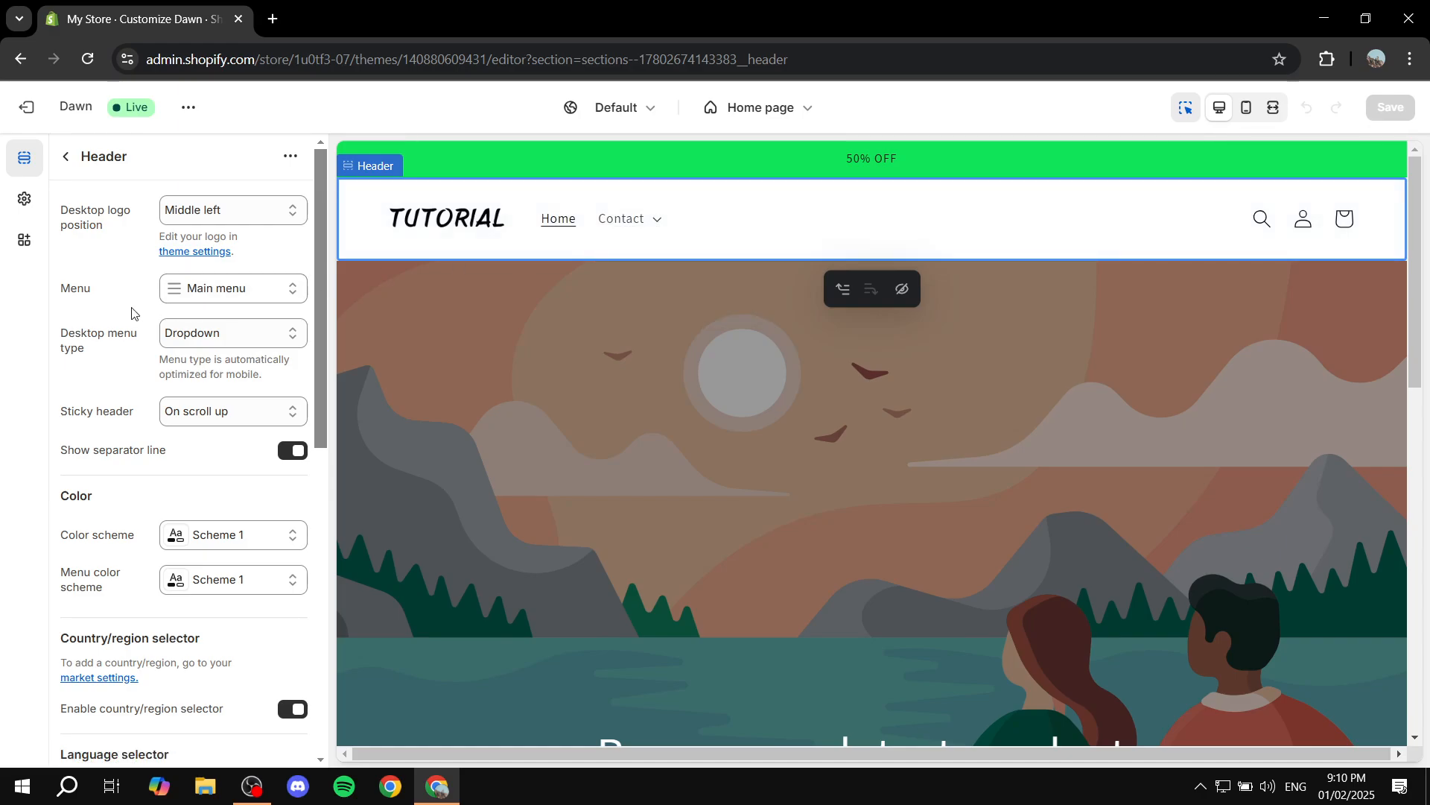
pyautogui.click(224, 334)
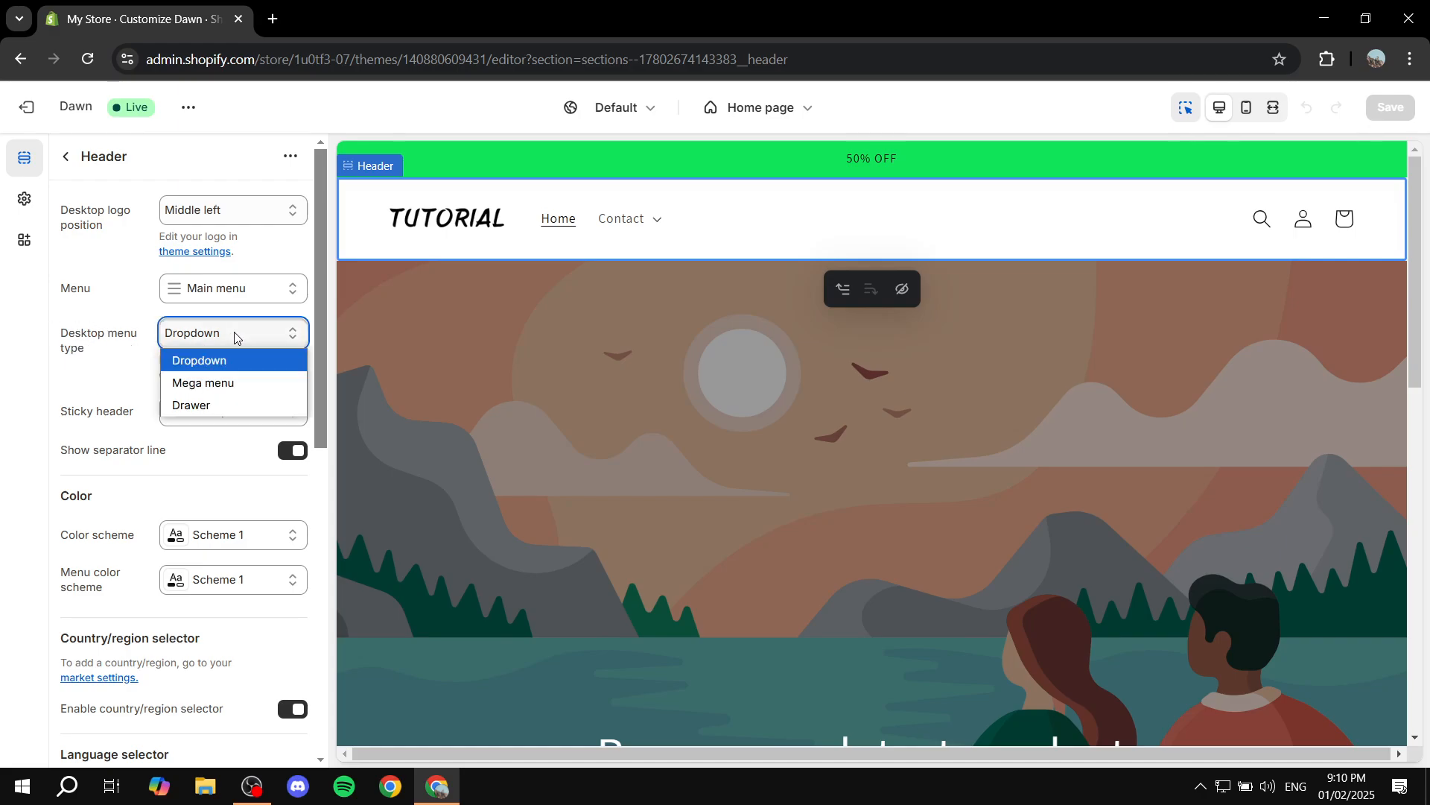
pyautogui.click(236, 341)
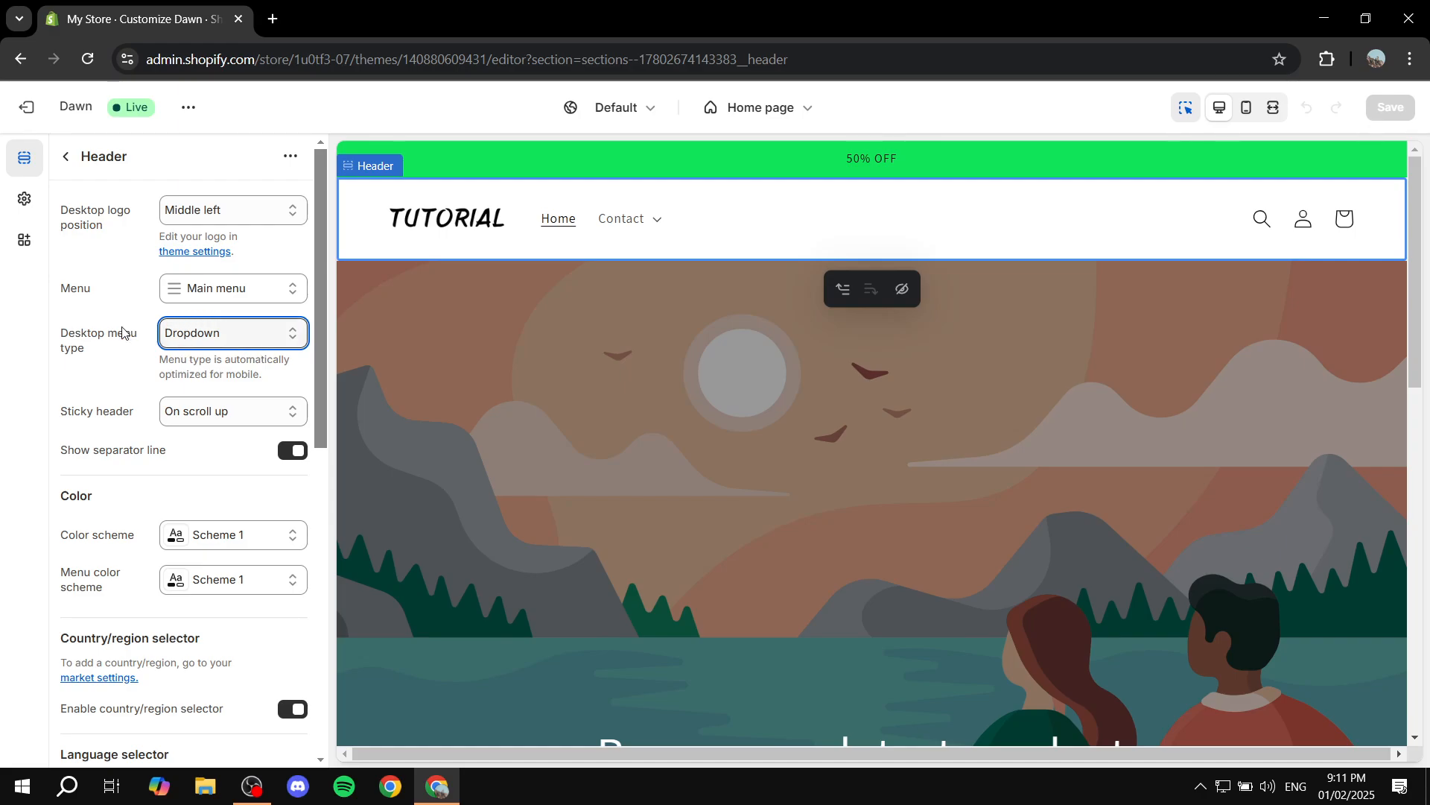
# - Set the sticky header to Always and check its behavior throughout the home page preview
pyautogui.scroll(-1, 123, 333)
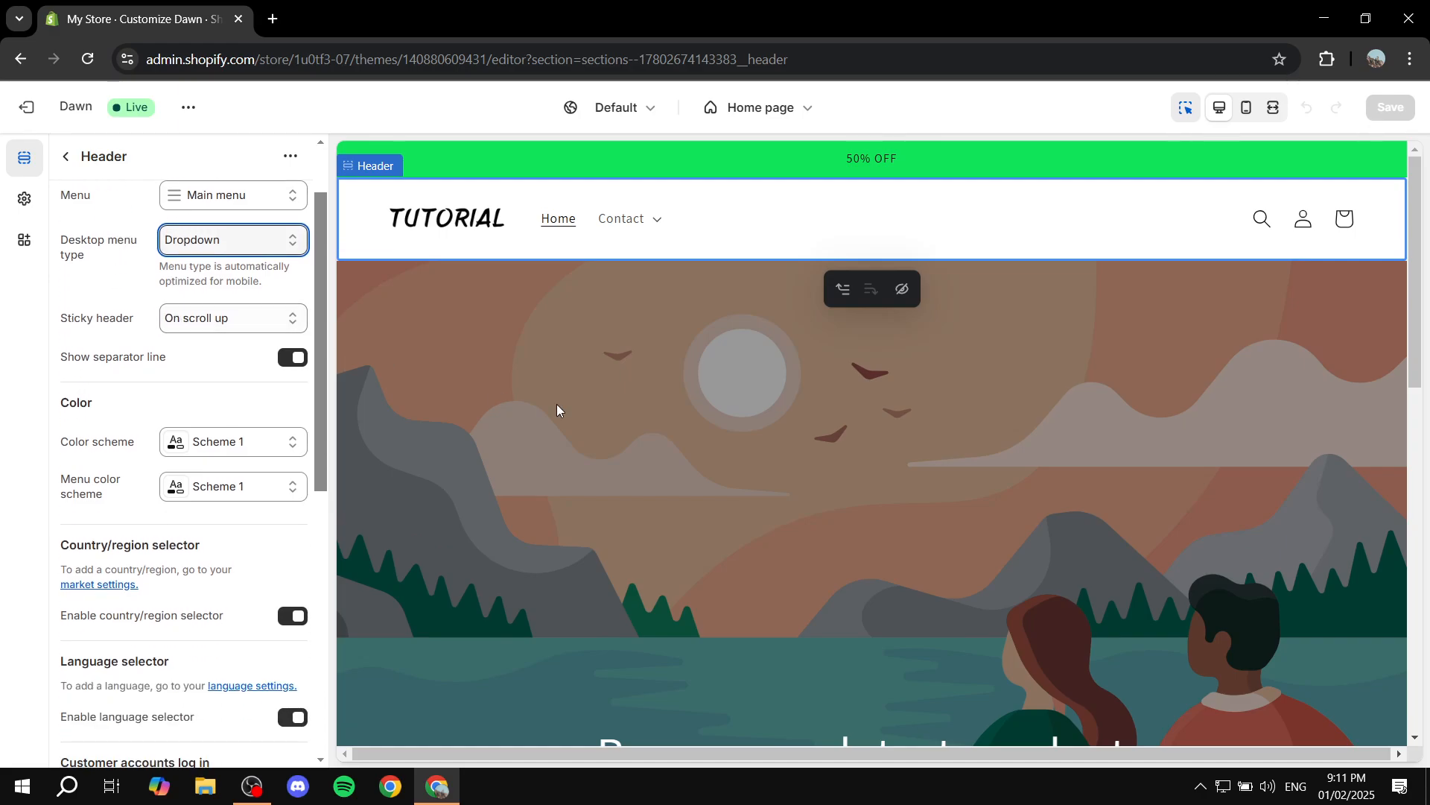
pyautogui.scroll(-6, 680, 409)
pyautogui.scroll(6, 663, 405)
pyautogui.click(240, 325)
pyautogui.click(239, 389)
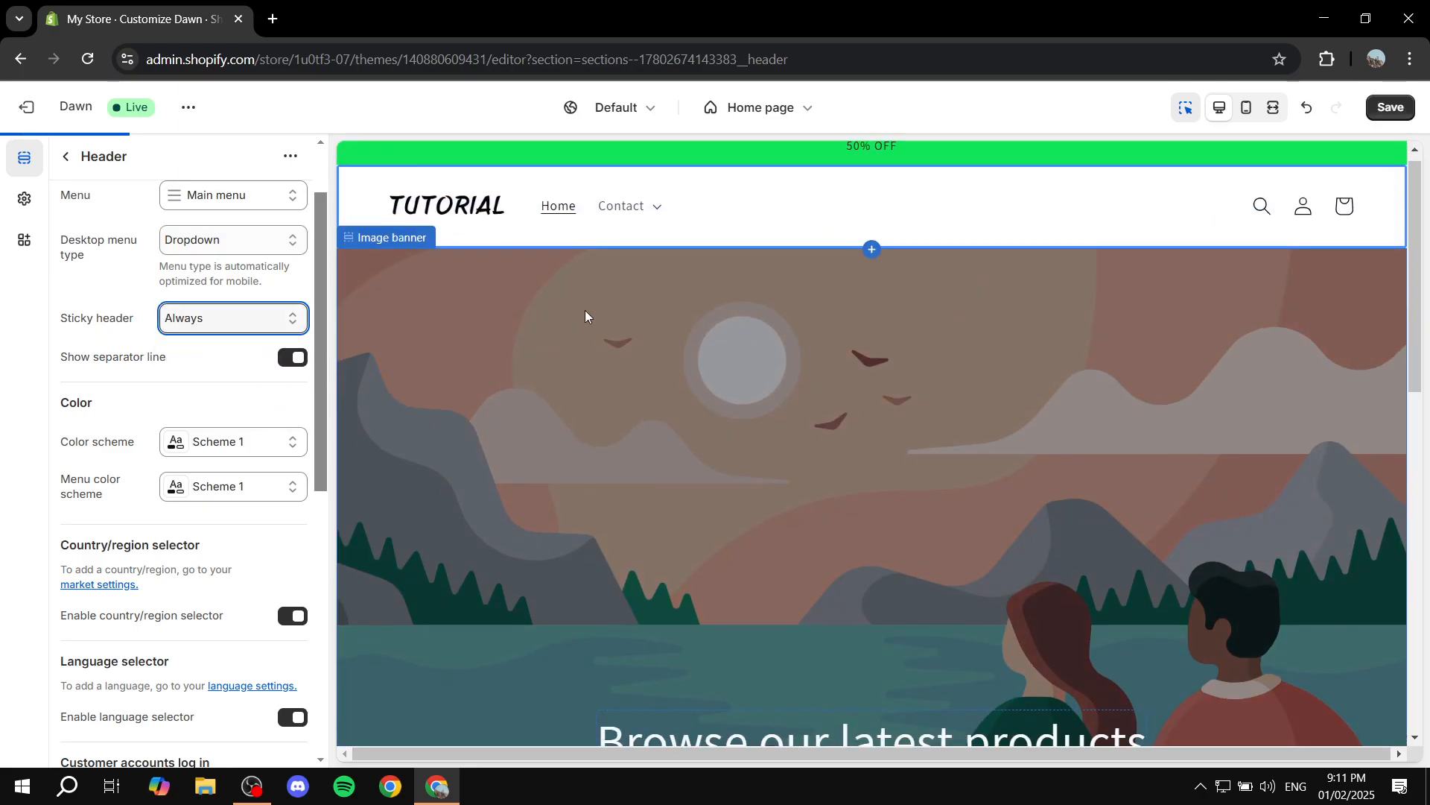
pyautogui.scroll(-6, 583, 316)
pyautogui.scroll(6, 582, 319)
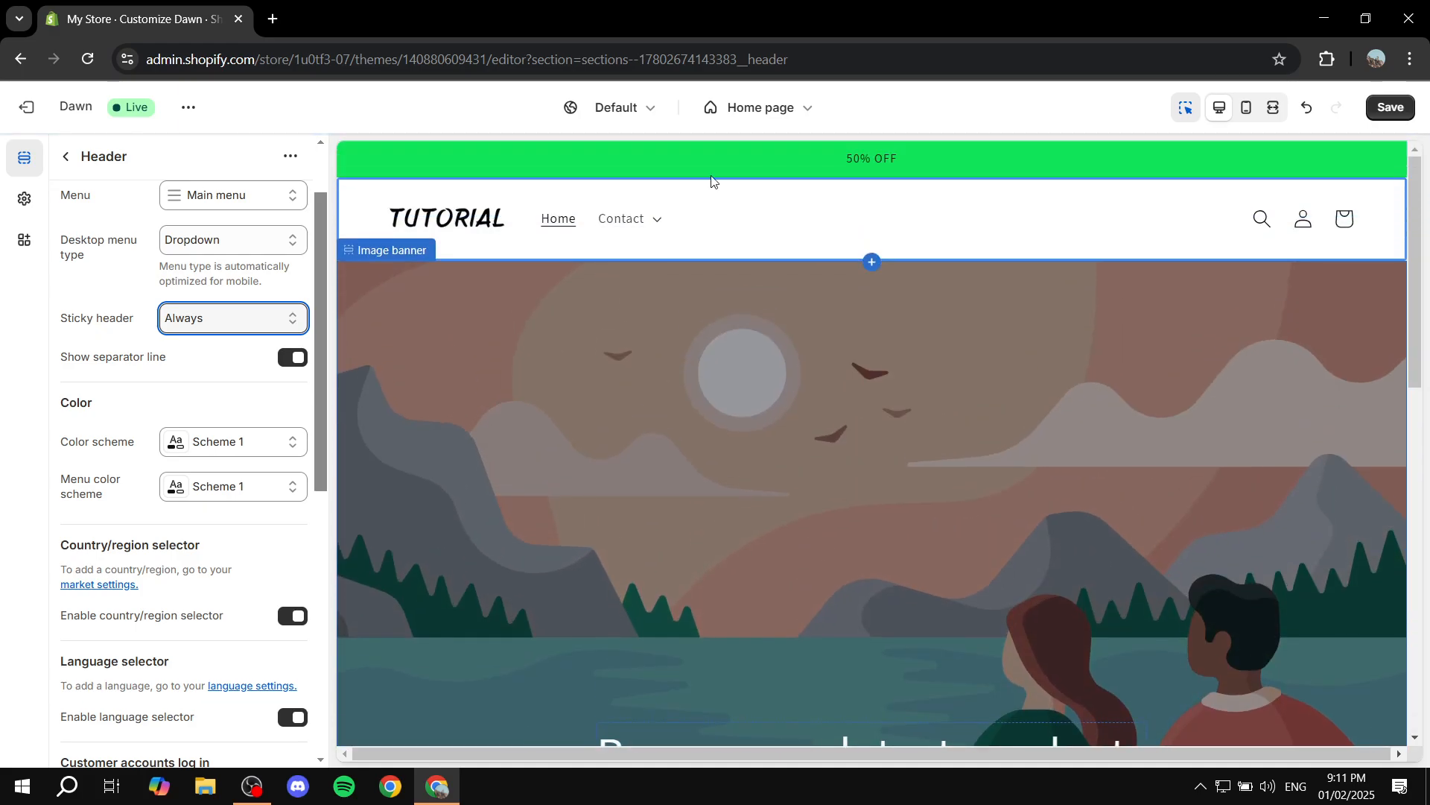
pyautogui.scroll(-6, 722, 313)
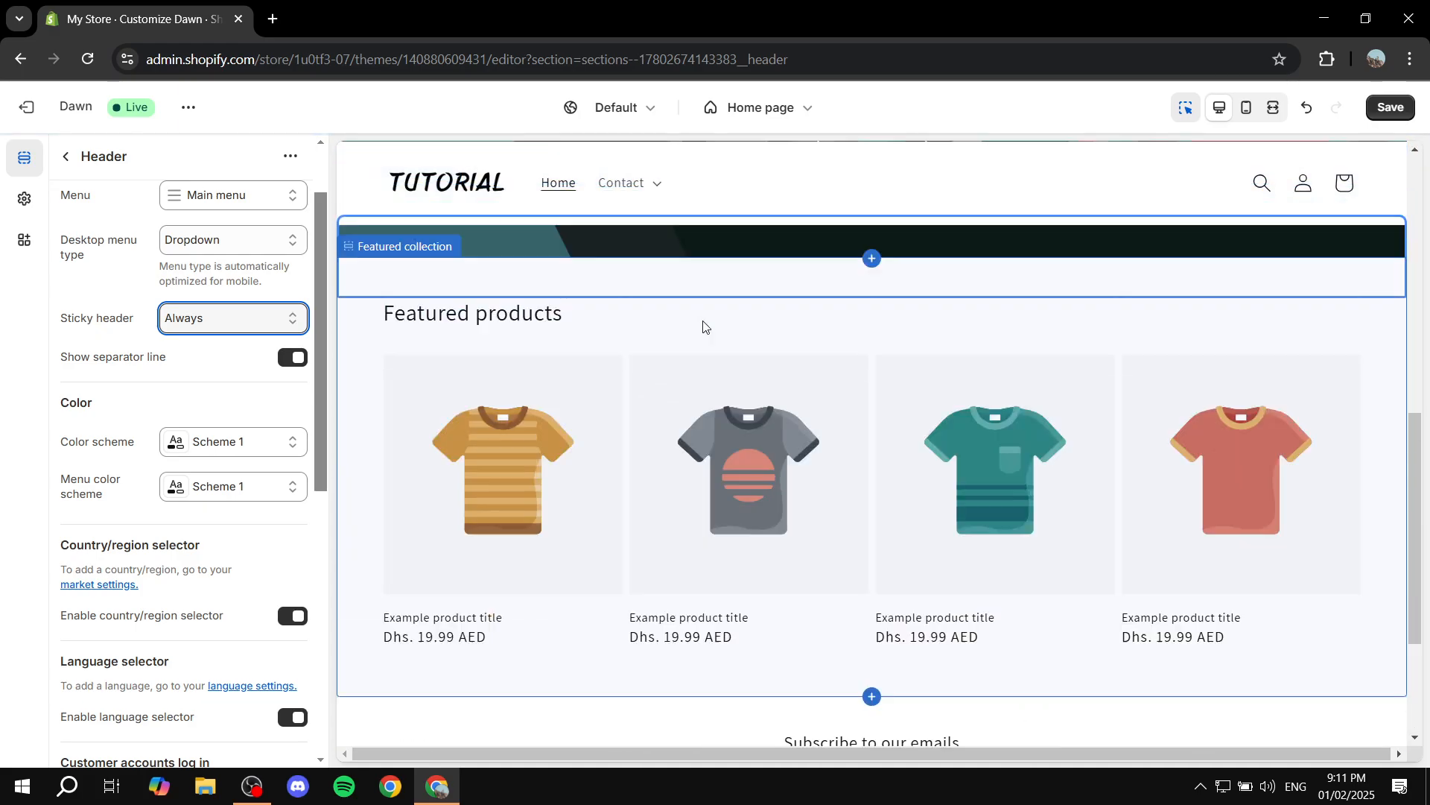
pyautogui.scroll(6, 696, 322)
# - Try the sticky header option "Always, reduce logo size" in the preview and undo the sticky header changes
pyautogui.click(239, 319)
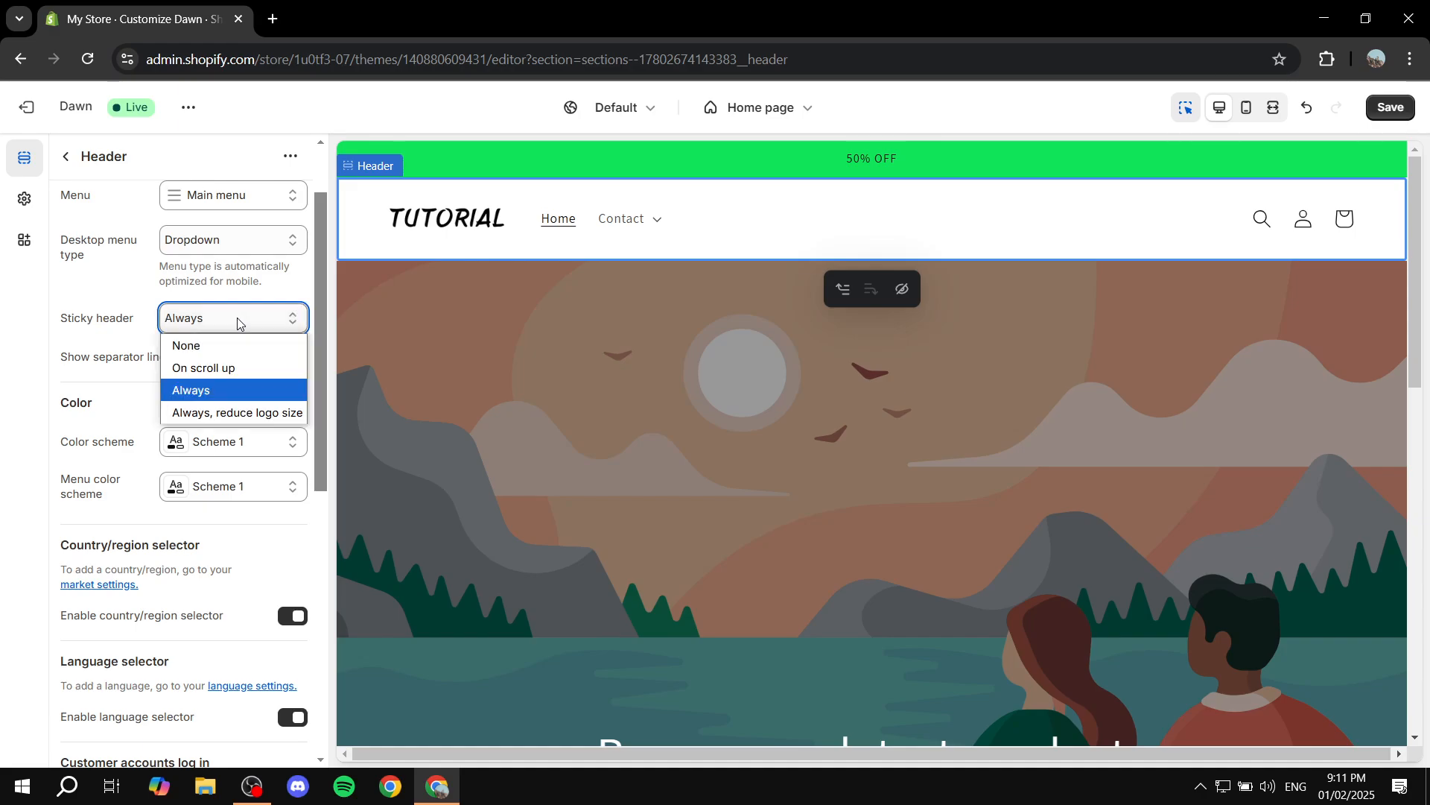
pyautogui.click(249, 411)
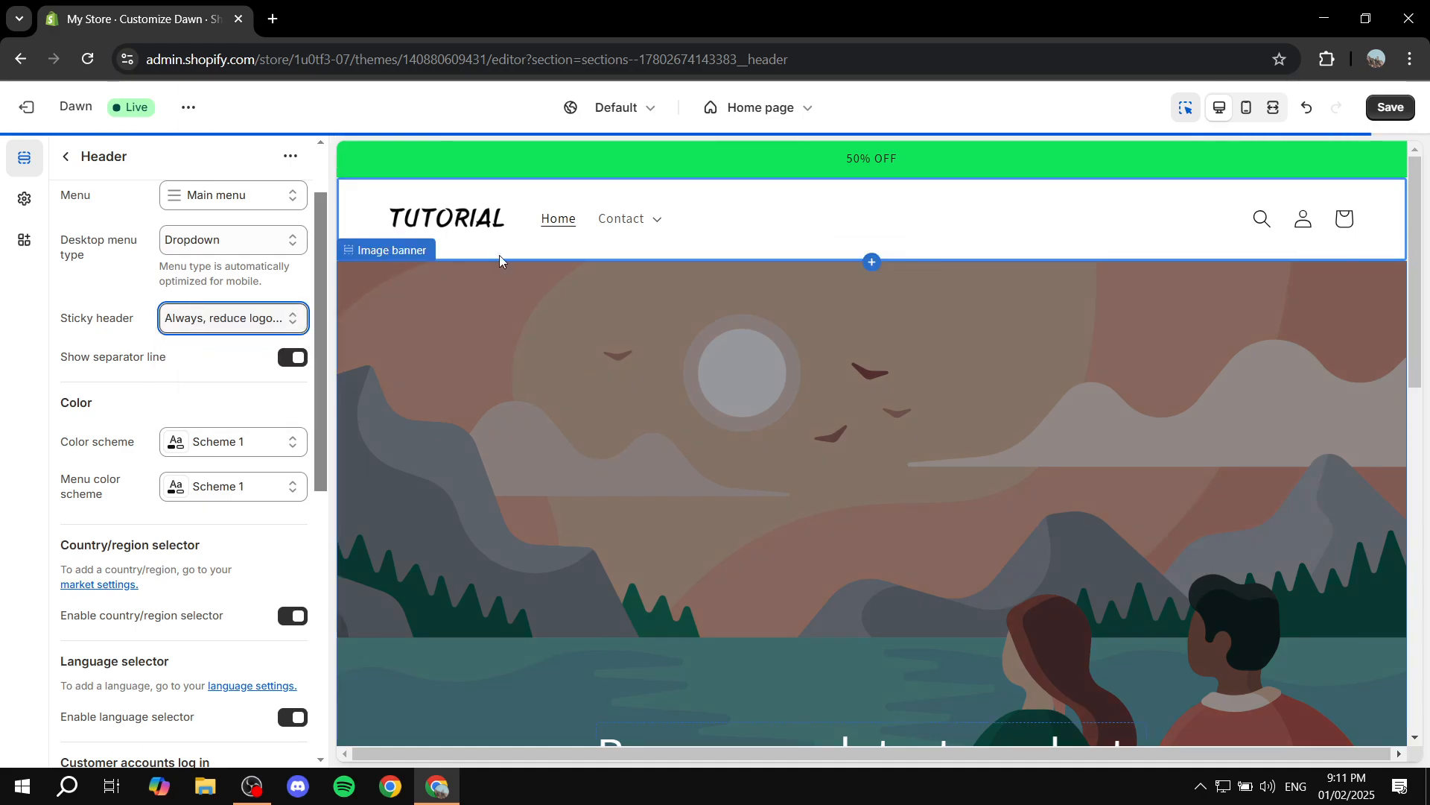
pyautogui.scroll(-10, 621, 374)
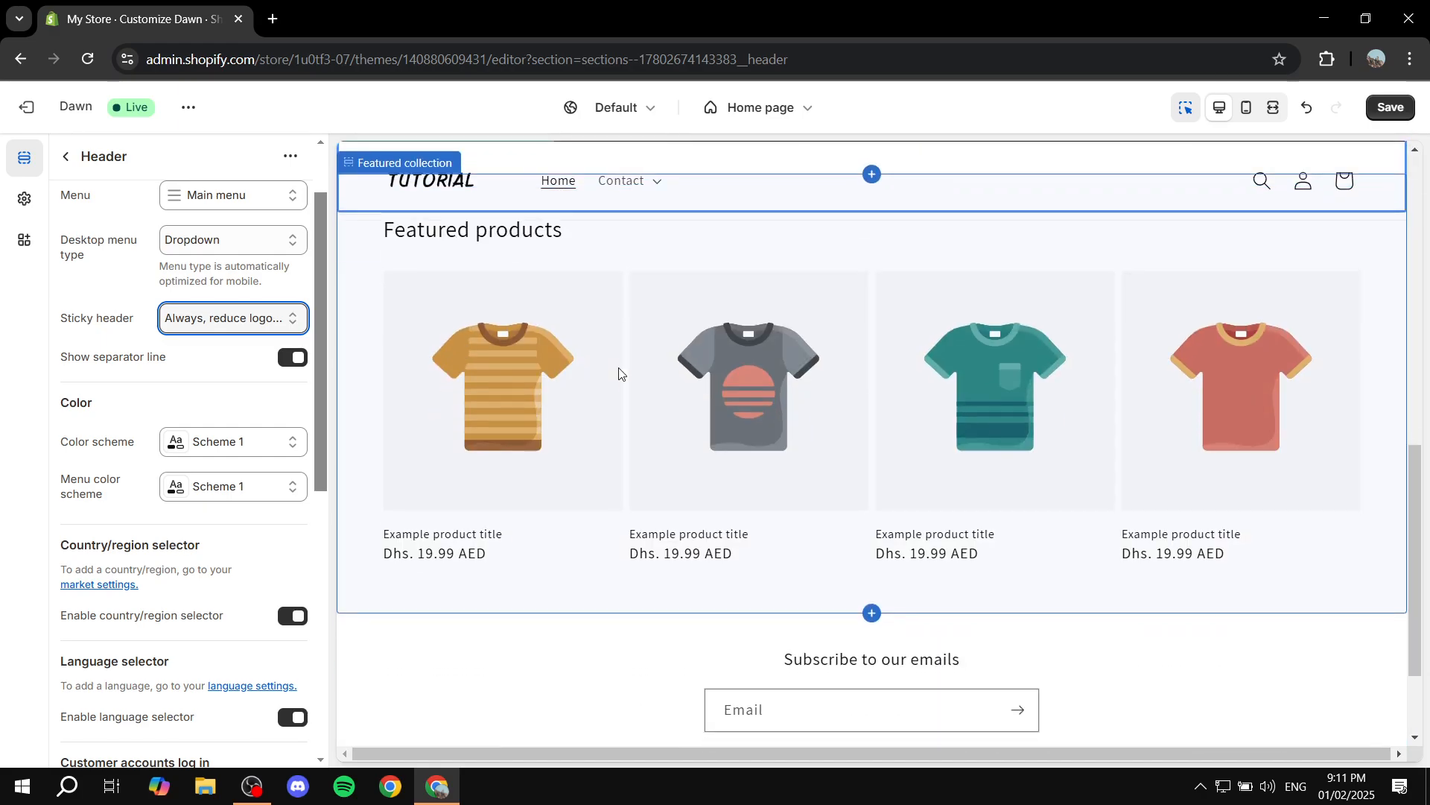
pyautogui.scroll(10, 617, 372)
pyautogui.hotkey('ctrl', 'z')
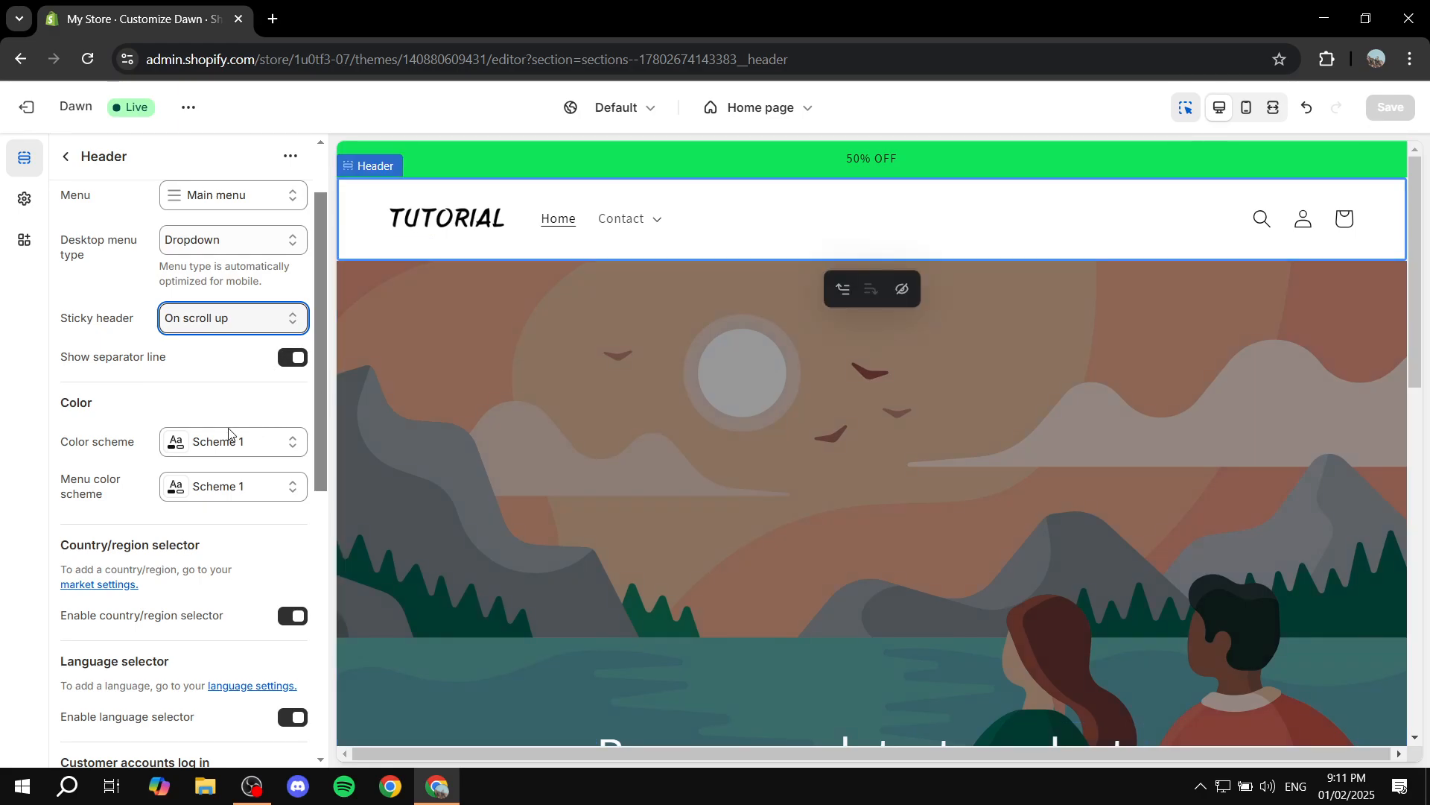
# - Set the header's color scheme to Scheme 5
pyautogui.moveTo(59, 414); pyautogui.dragTo(124, 415)
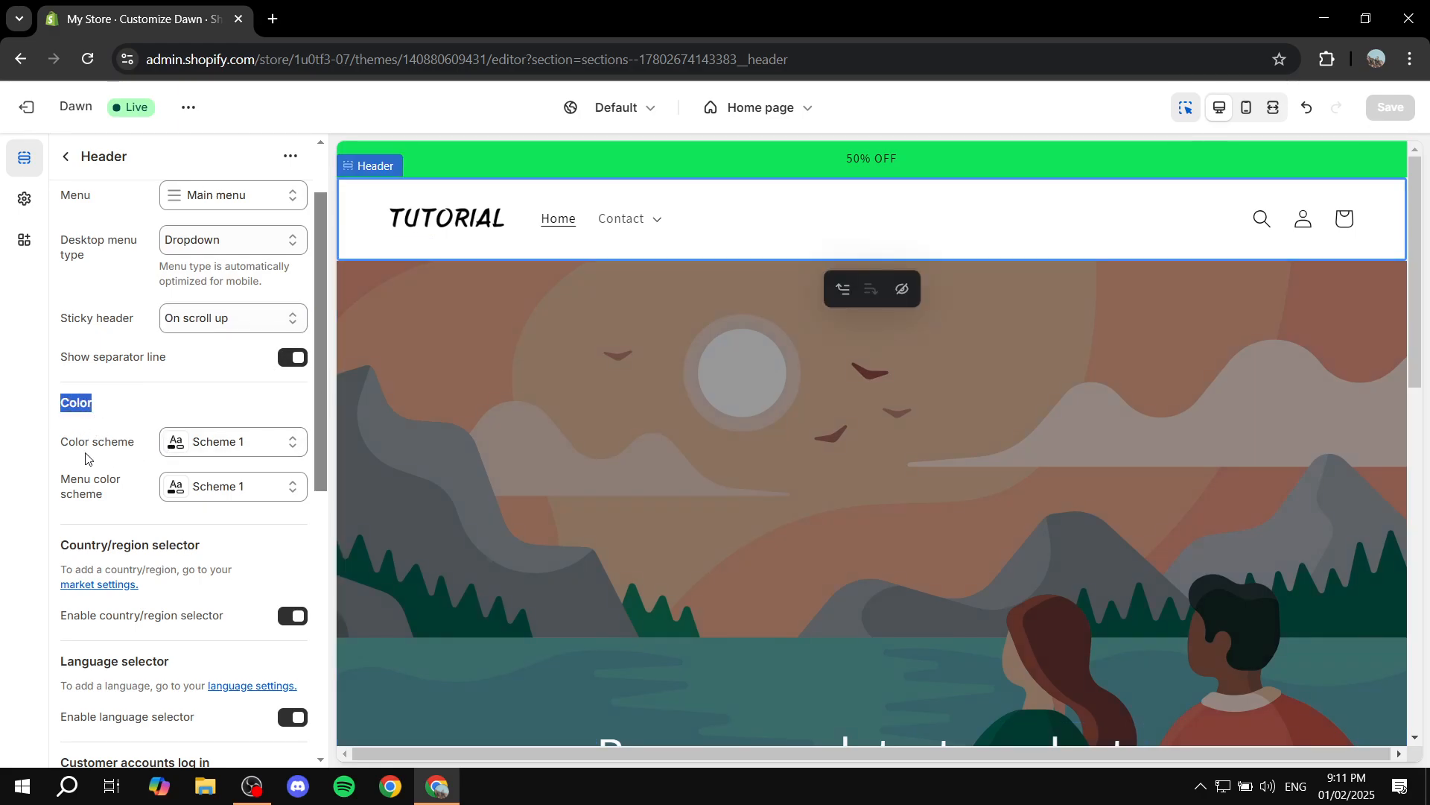
pyautogui.moveTo(63, 450); pyautogui.dragTo(132, 452)
pyautogui.click(213, 447)
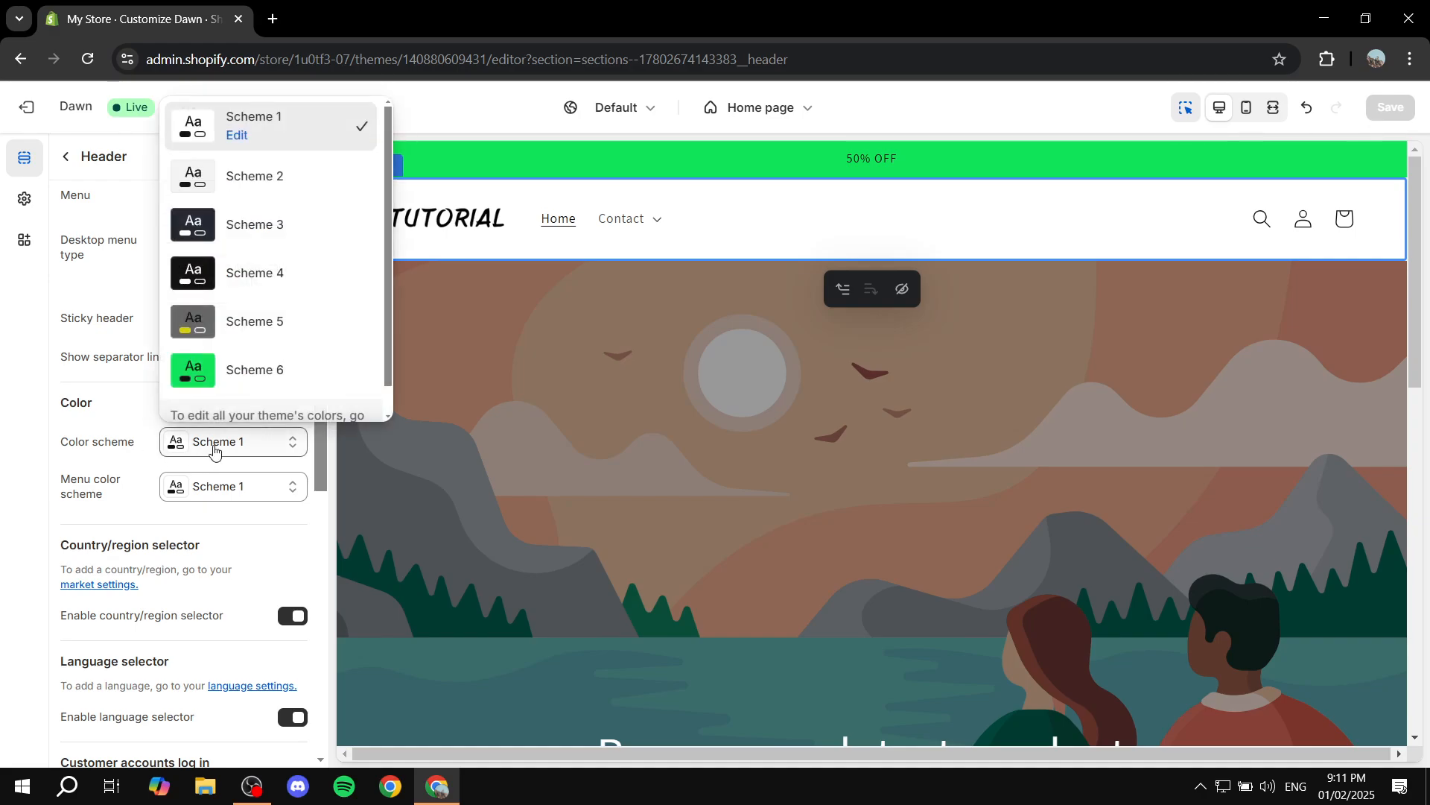
pyautogui.click(232, 330)
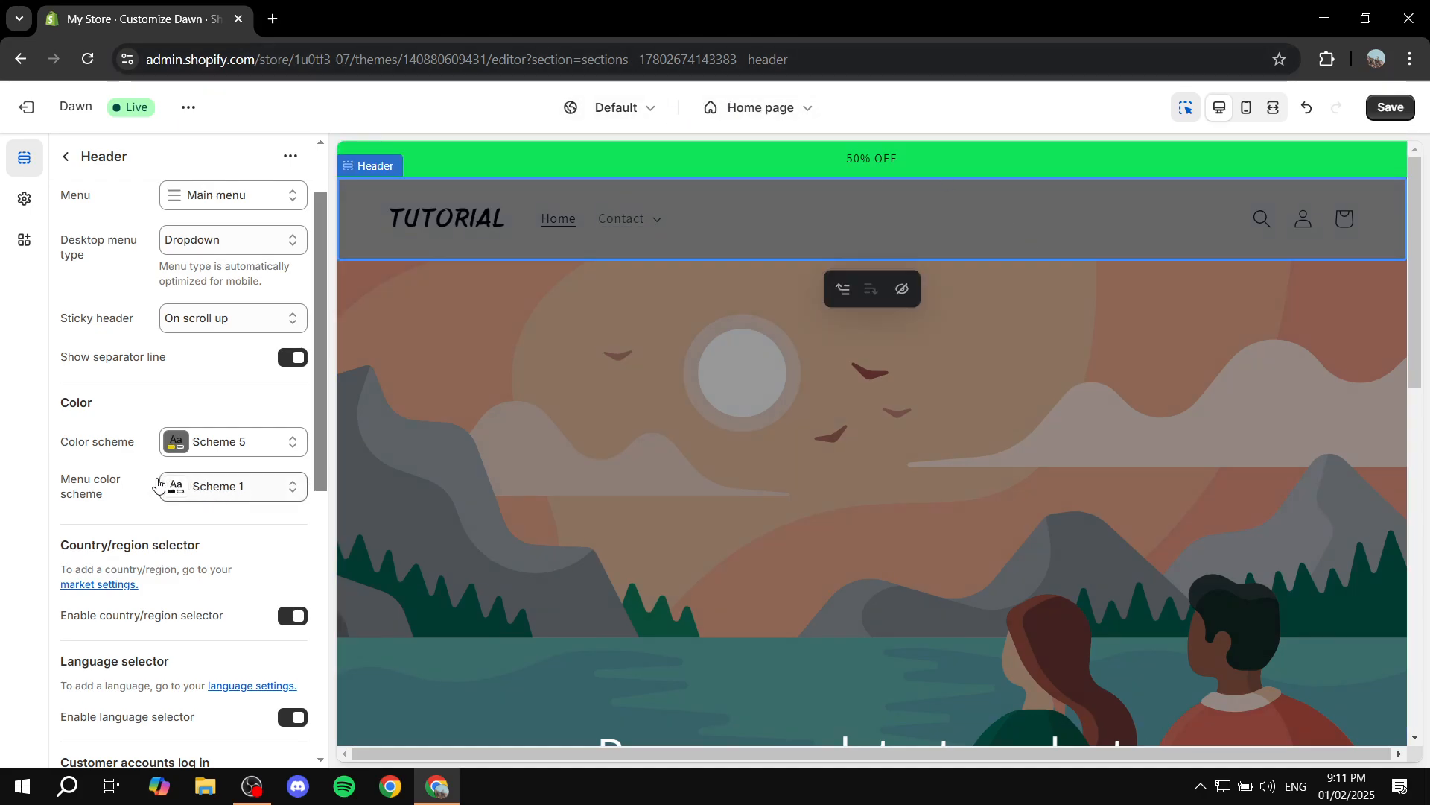
# - Try Scheme 5 and Scheme 1 as the header's menu color scheme, checking each on the Contact submenu in the preview
pyautogui.click(257, 497)
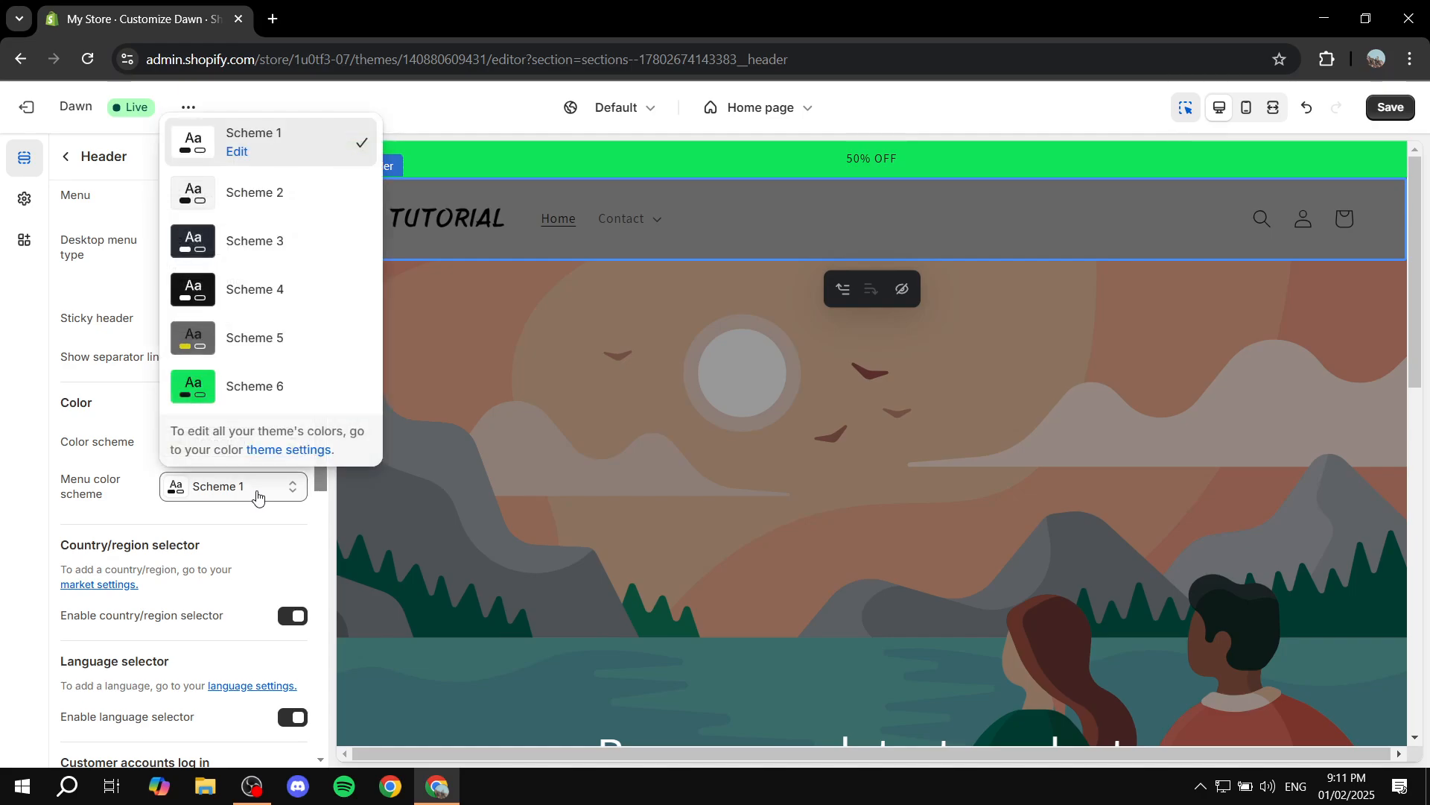
pyautogui.click(254, 347)
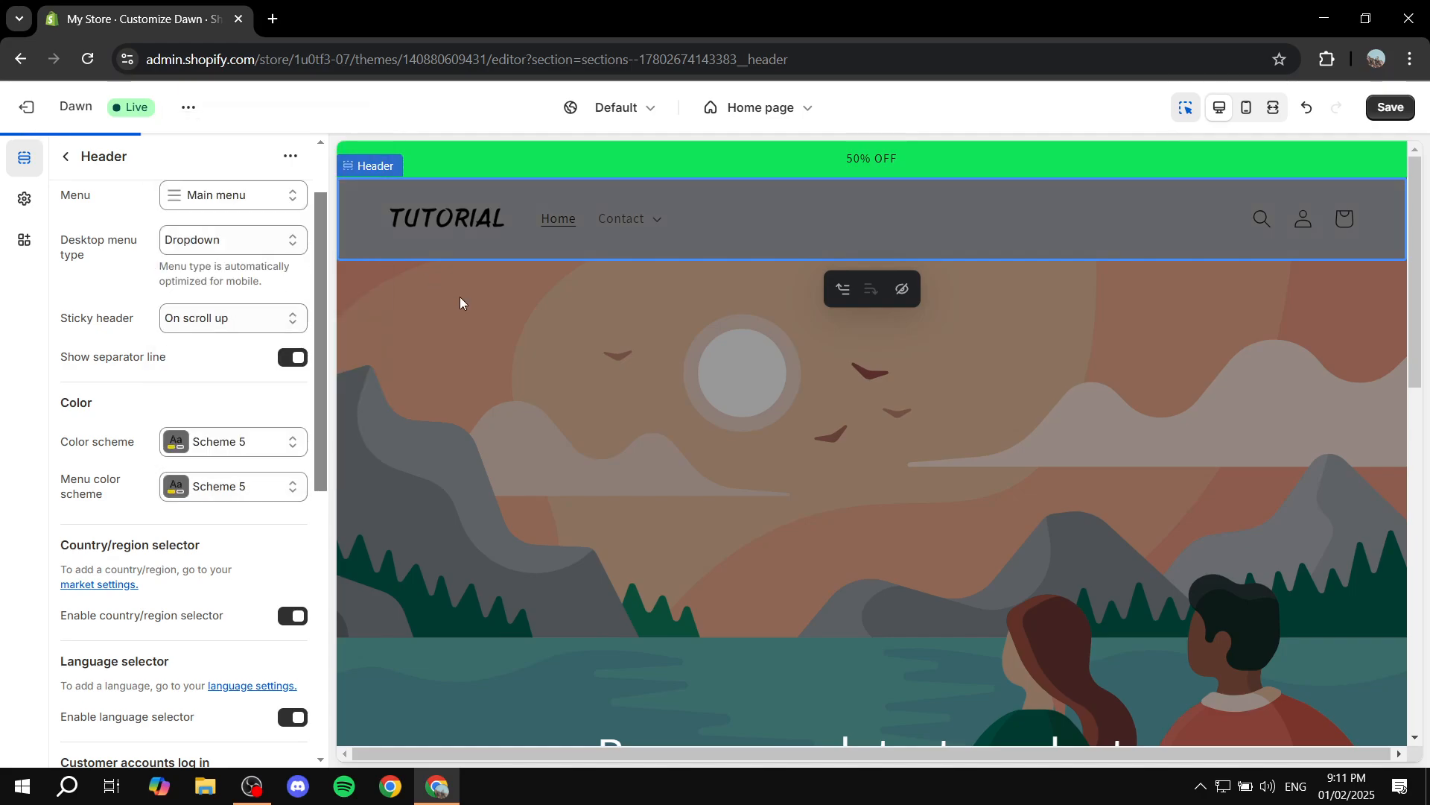
pyautogui.moveTo(651, 221)
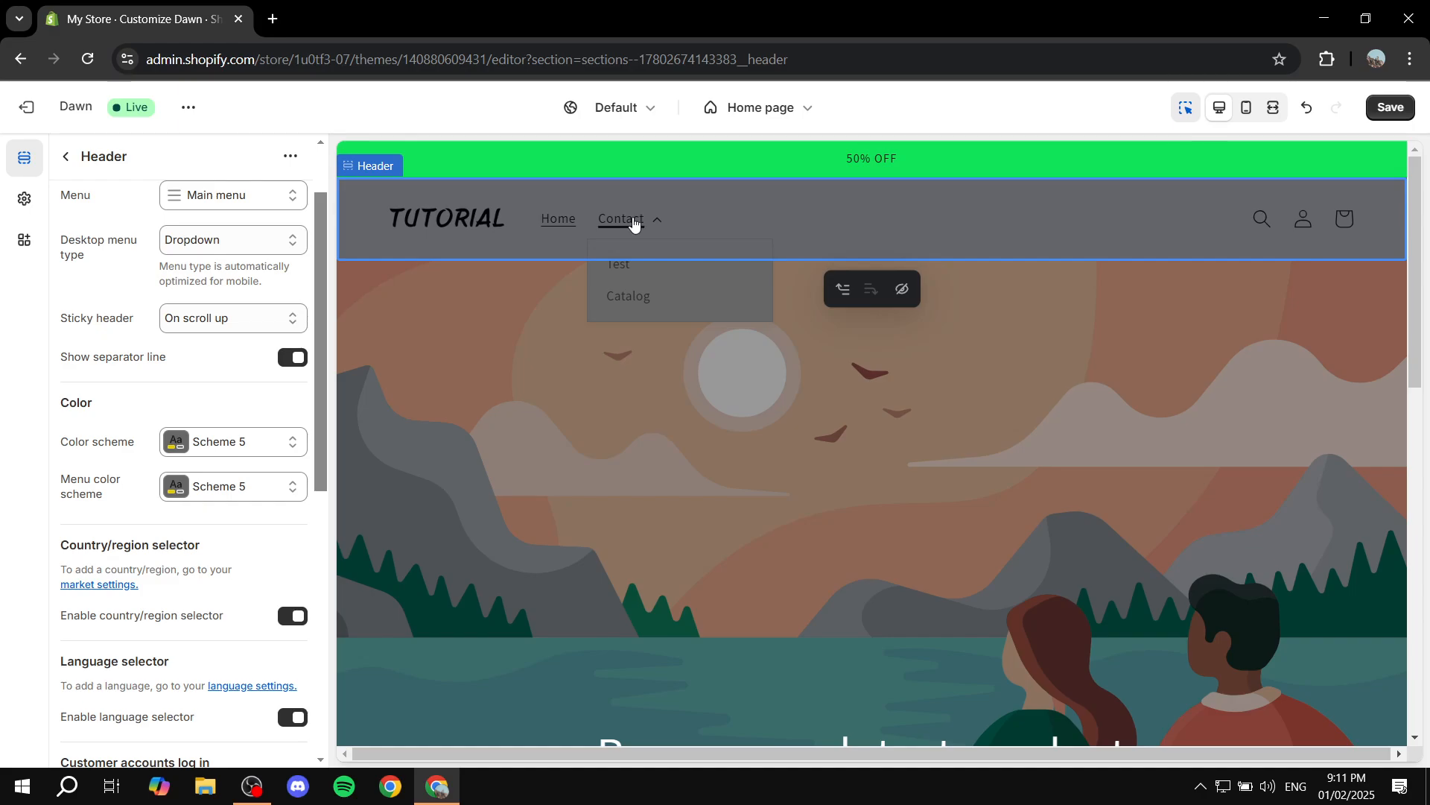
pyautogui.click(232, 492)
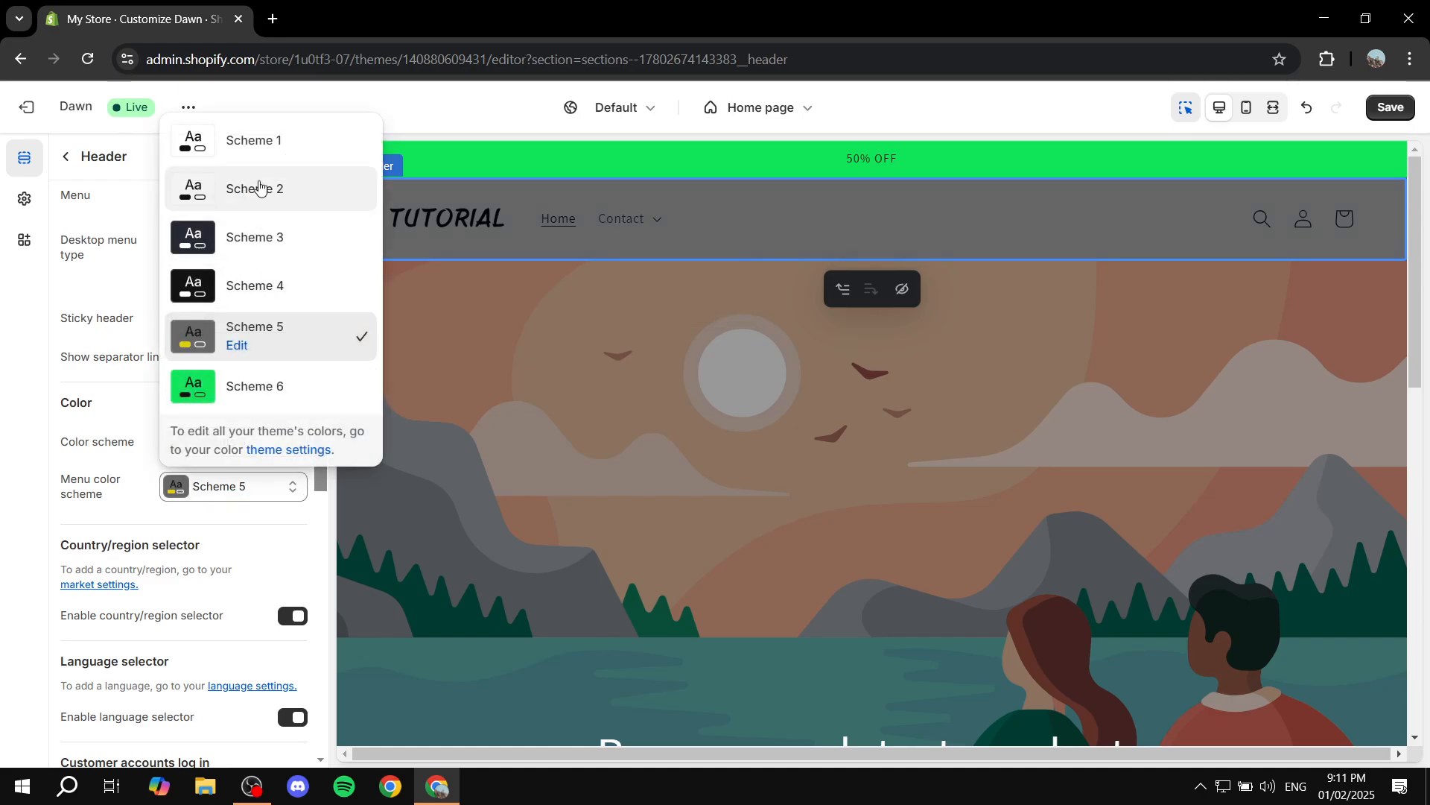
pyautogui.click(254, 140)
pyautogui.moveTo(653, 224)
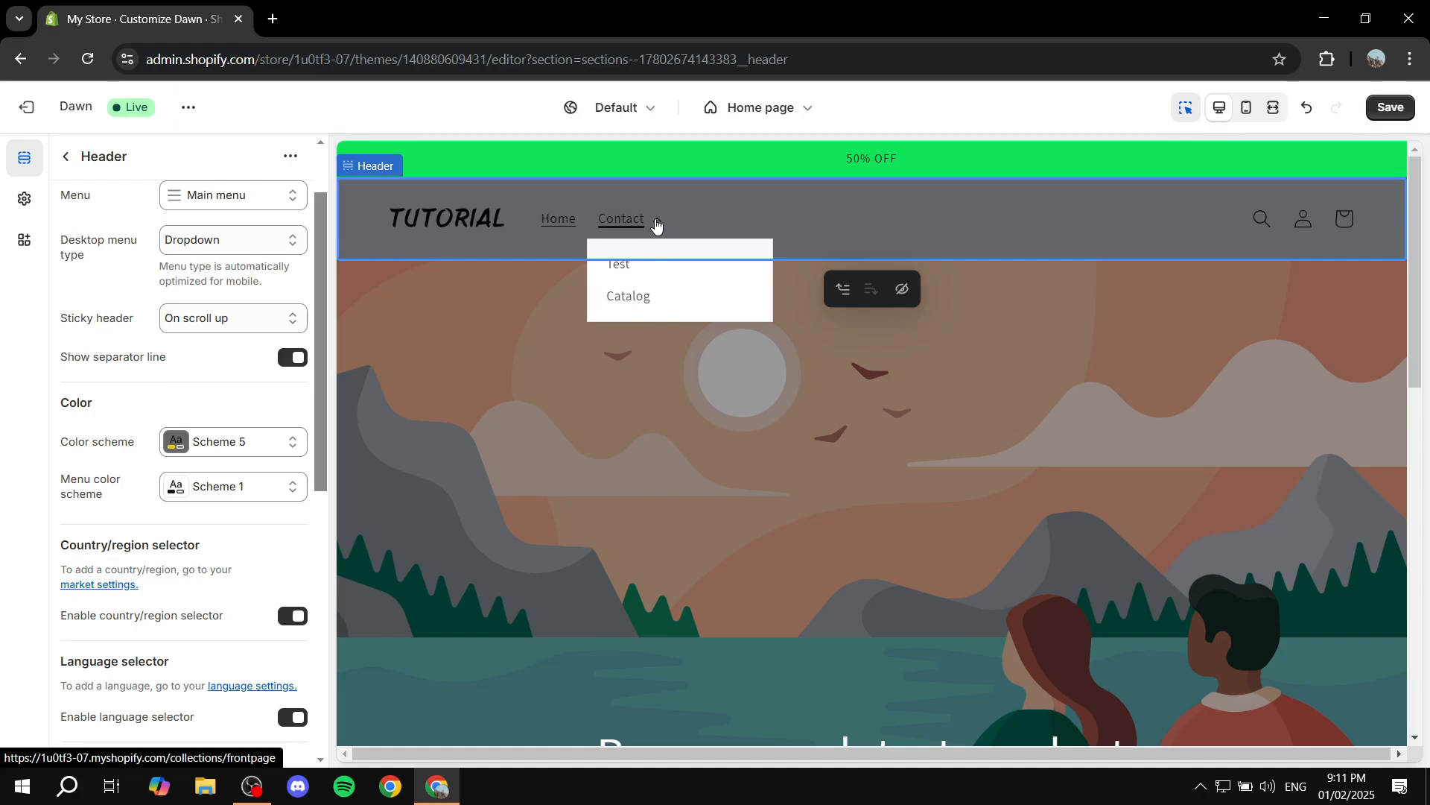
# - Set the header's menu color scheme to Scheme 6 and check the Contact submenu in the preview
pyautogui.click(256, 489)
pyautogui.click(261, 389)
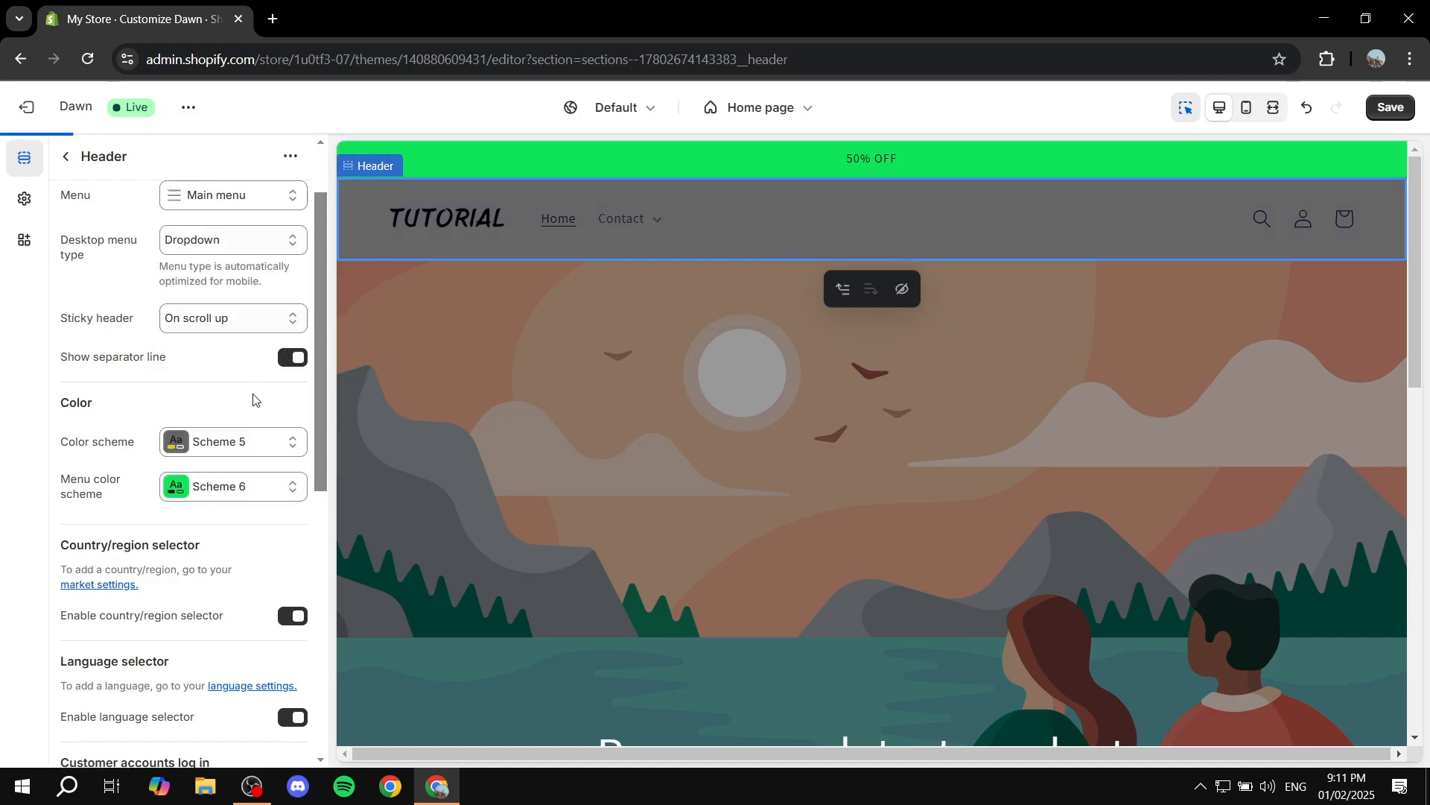
pyautogui.moveTo(617, 240)
# - Review the header's remaining settings, including the country and language selectors, customer accounts log in, mobile layout, spacing and section padding
pyautogui.scroll(-5, 119, 417)
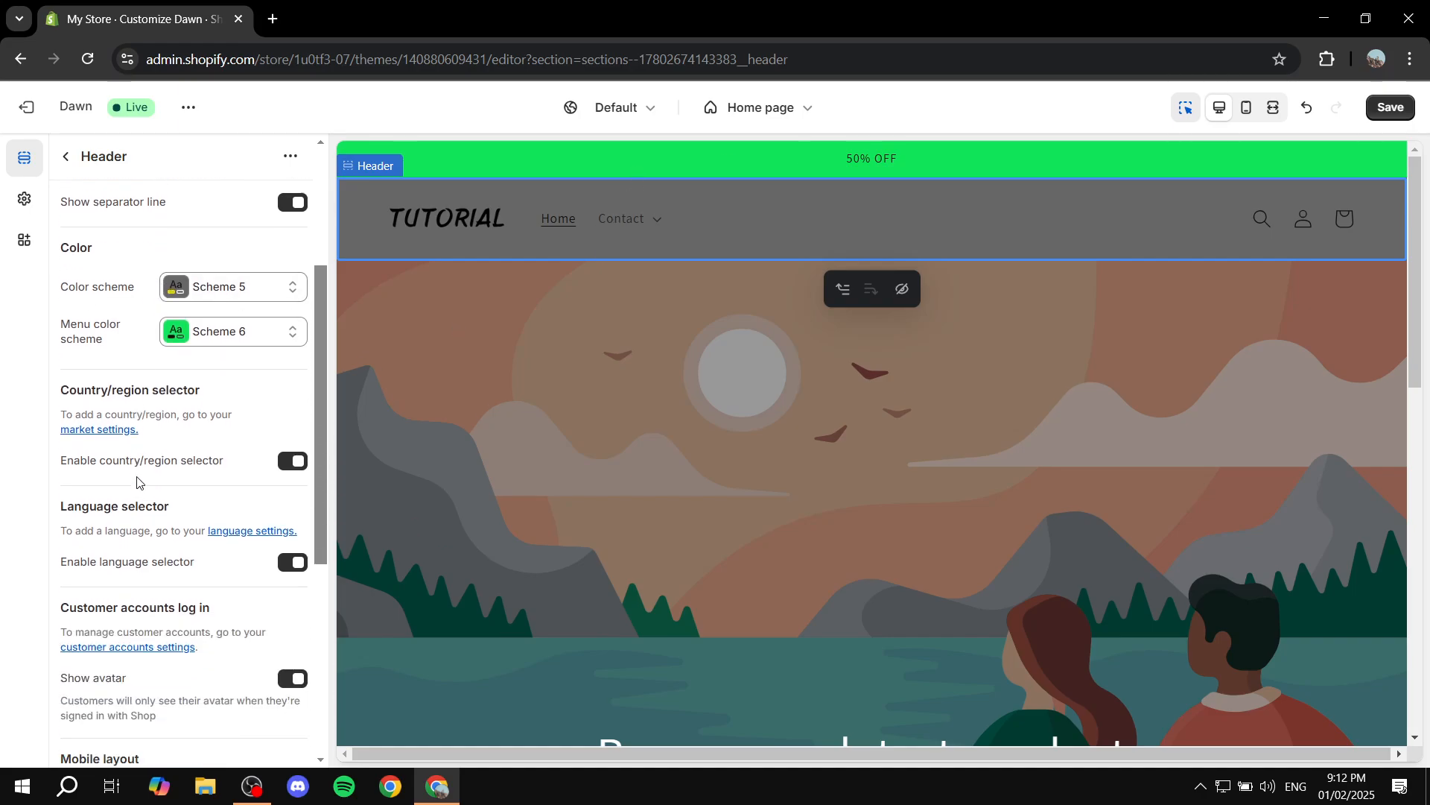
pyautogui.scroll(-1, 142, 385)
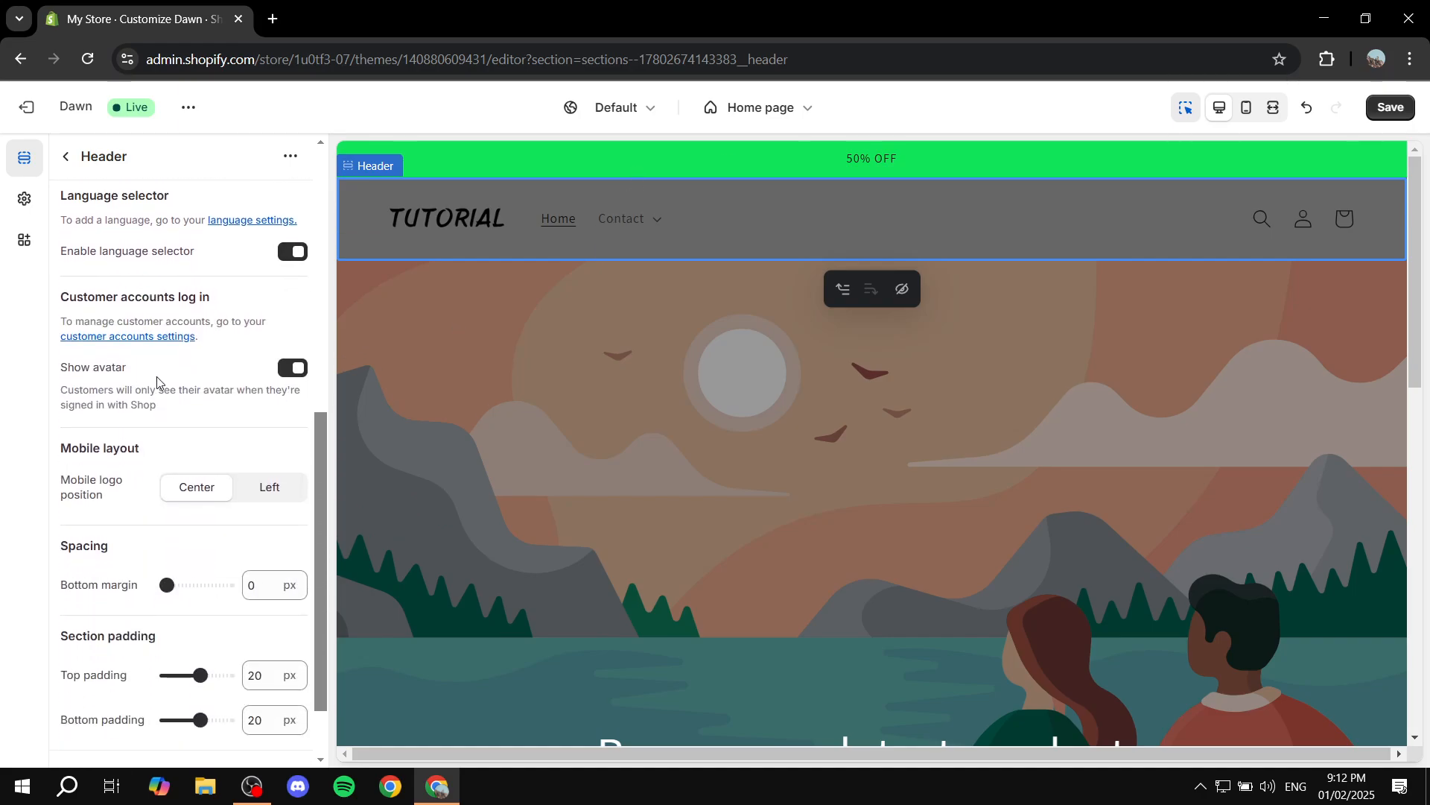
pyautogui.scroll(-1, 158, 379)
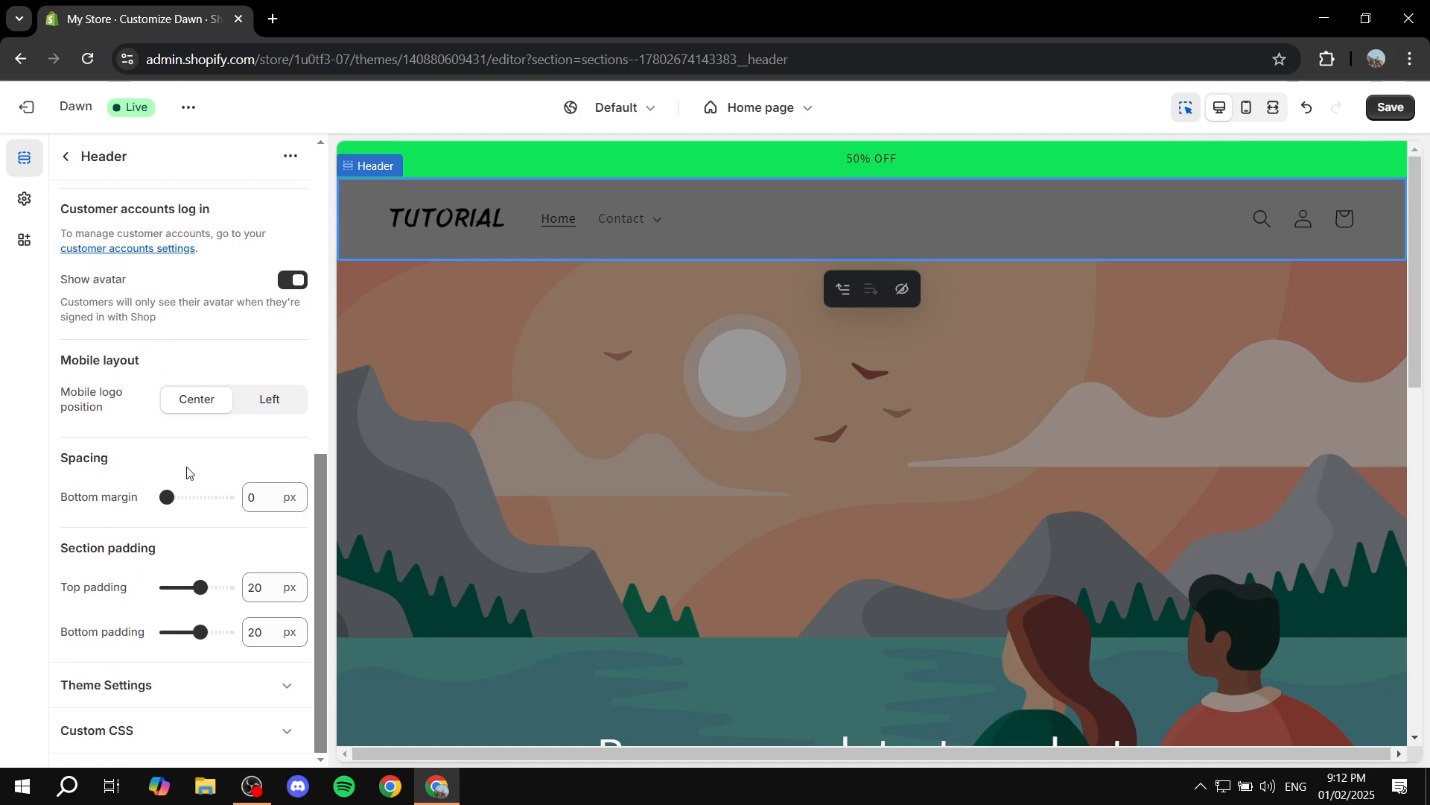
pyautogui.scroll(9, 187, 471)
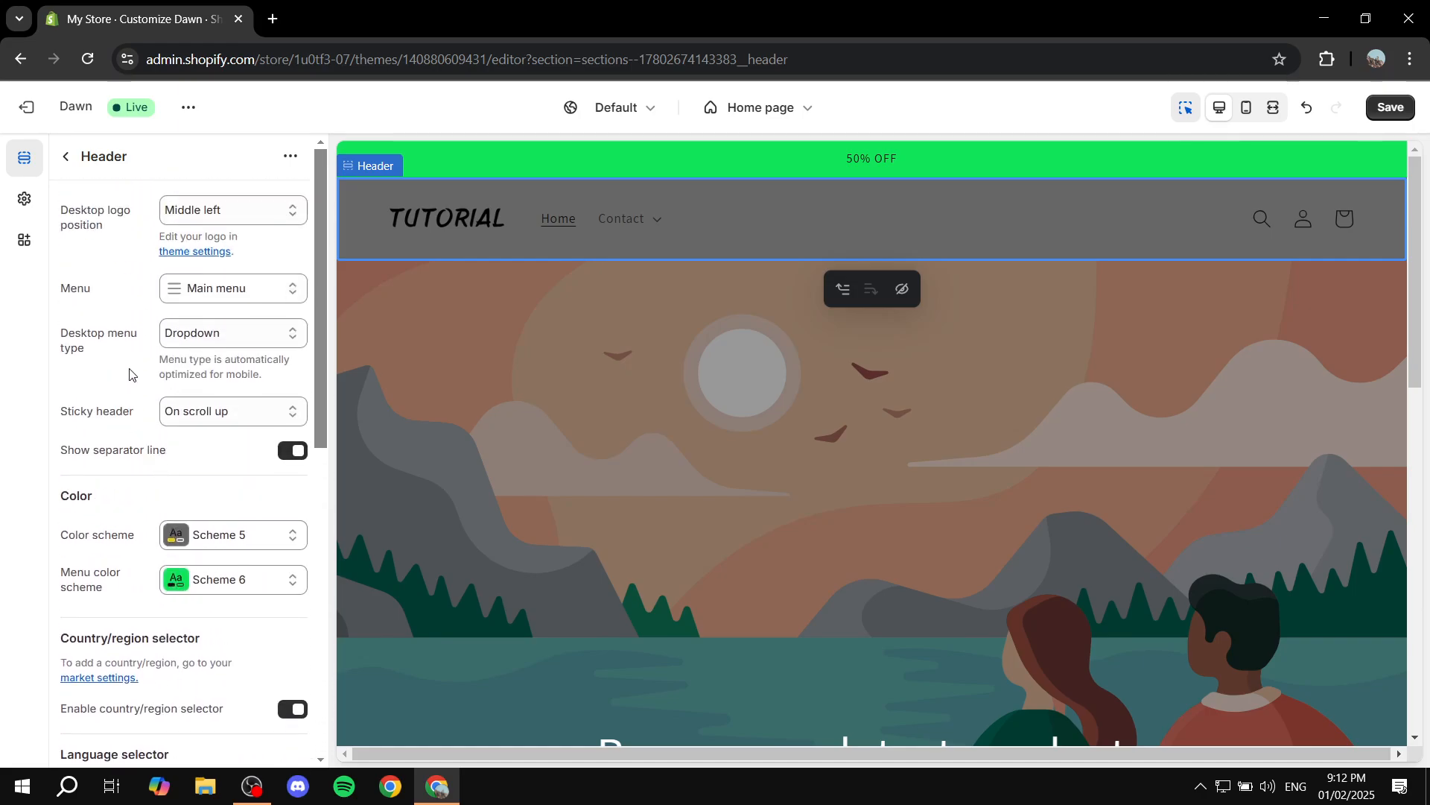
pyautogui.scroll(-4, 141, 365)
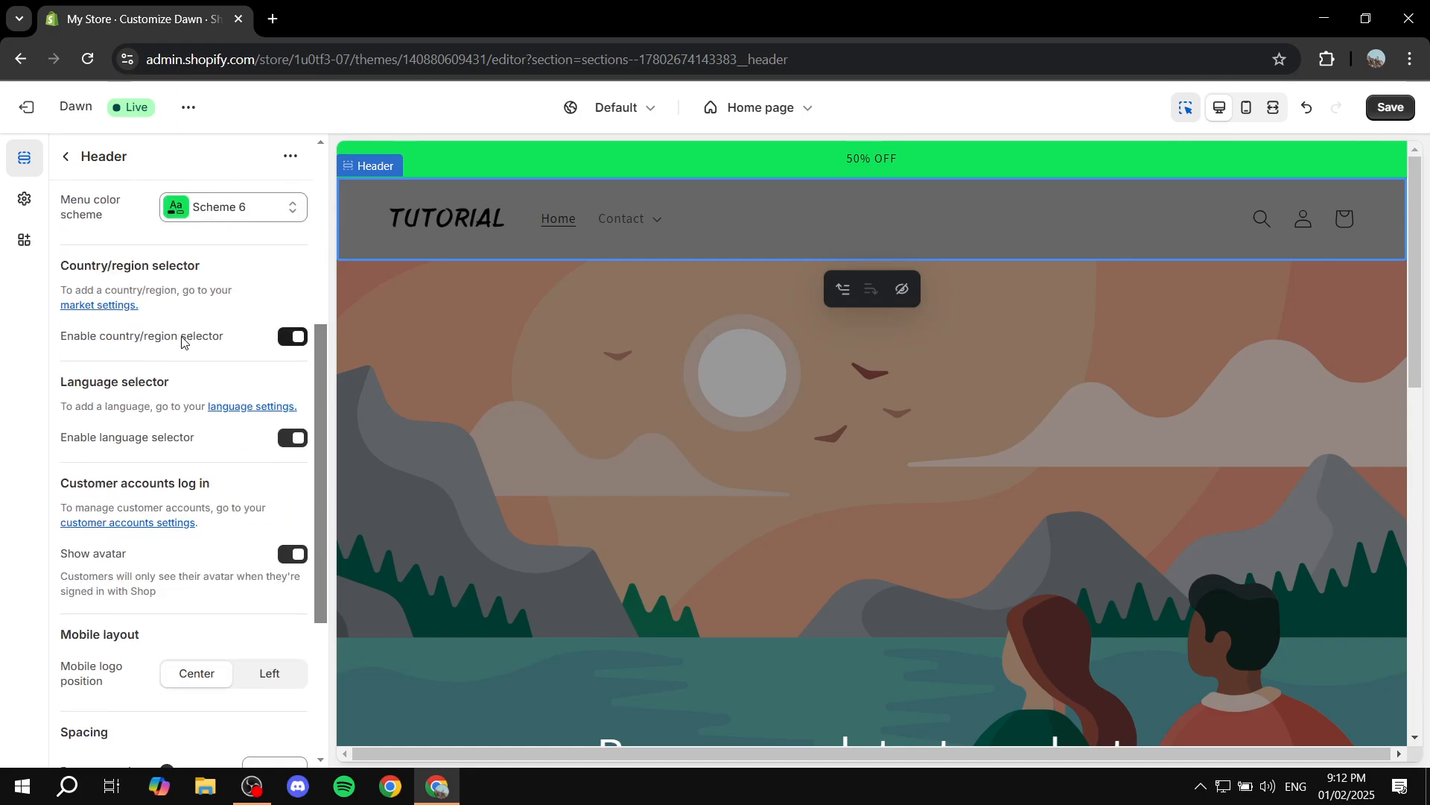
pyautogui.scroll(-3, 182, 332)
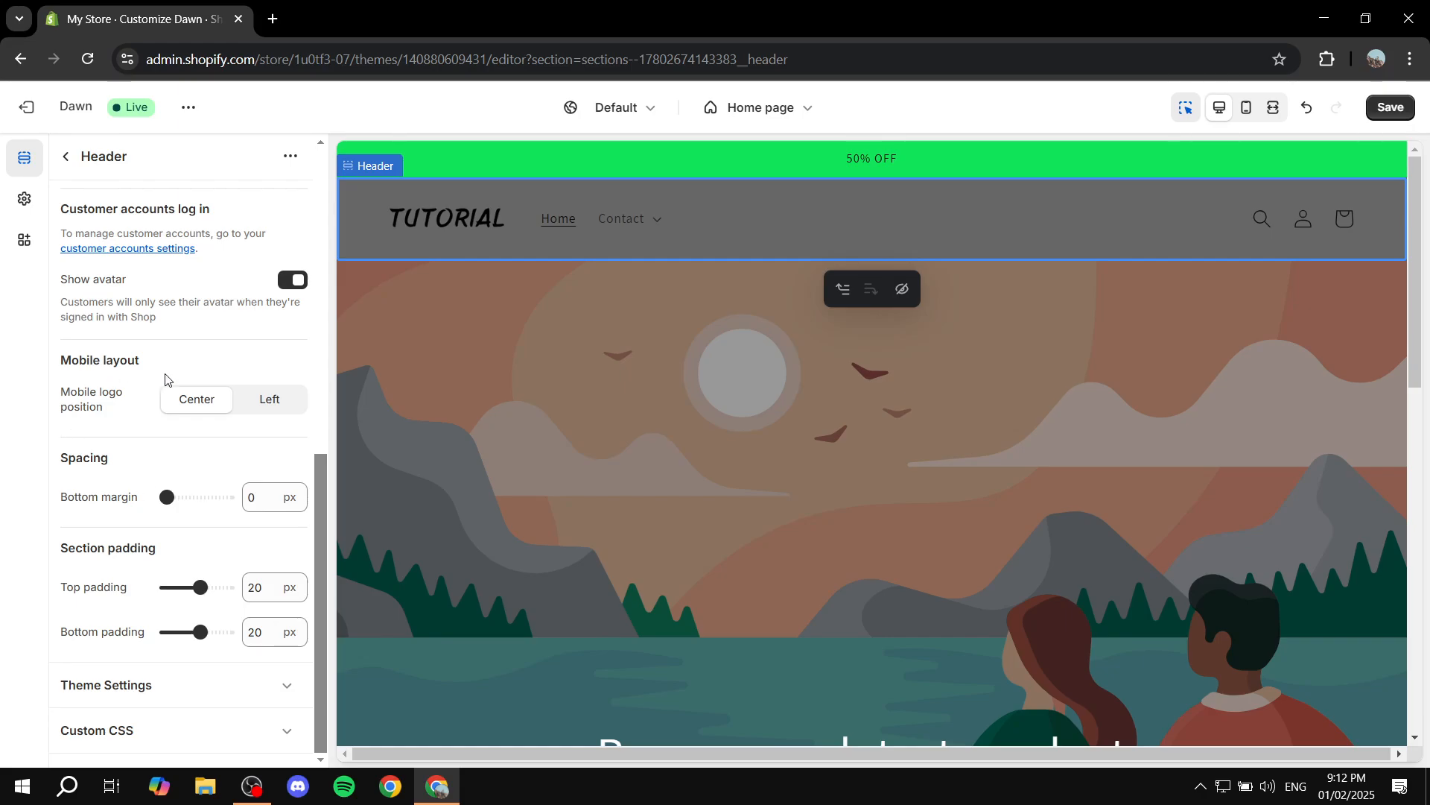
pyautogui.scroll(1, 226, 388)
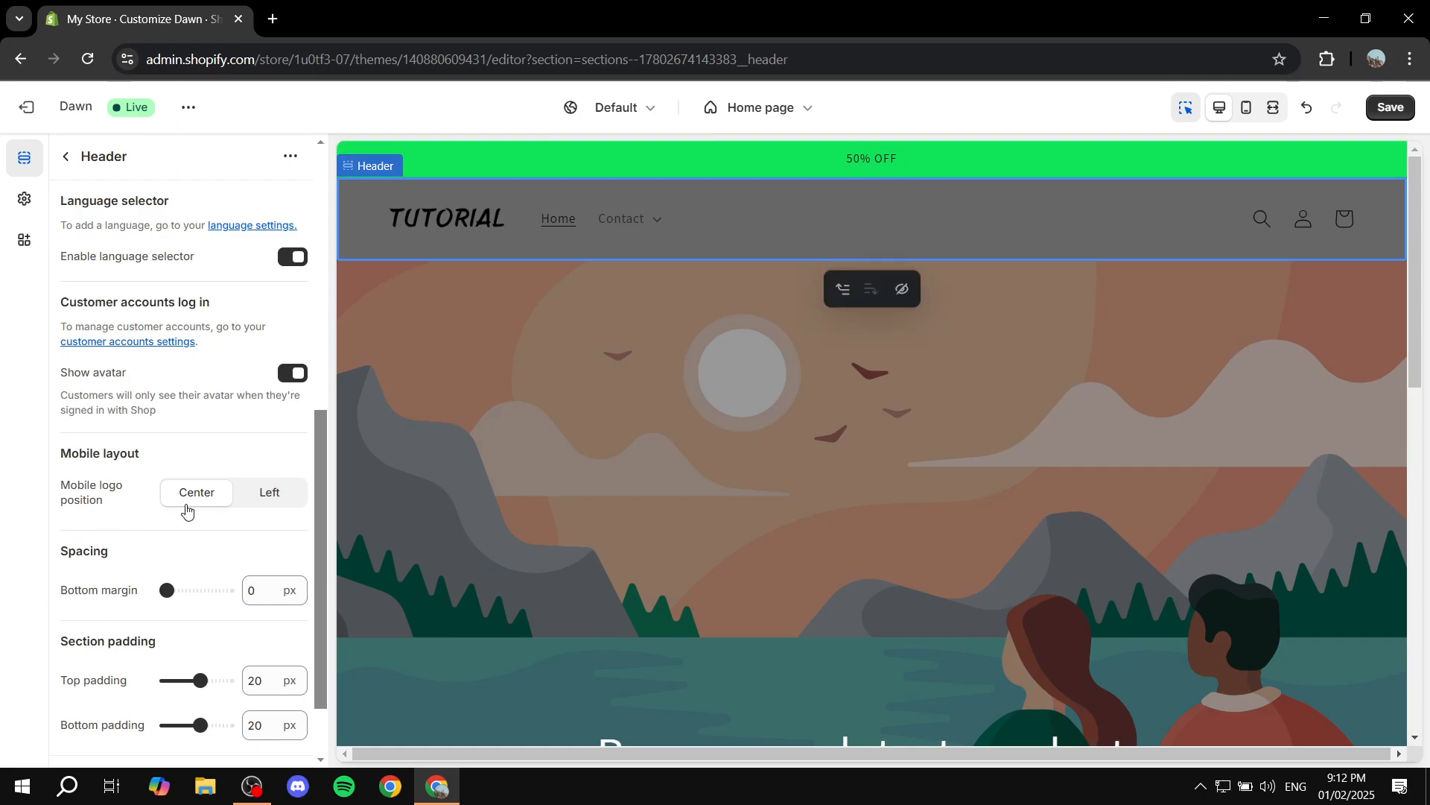
pyautogui.scroll(1, 196, 540)
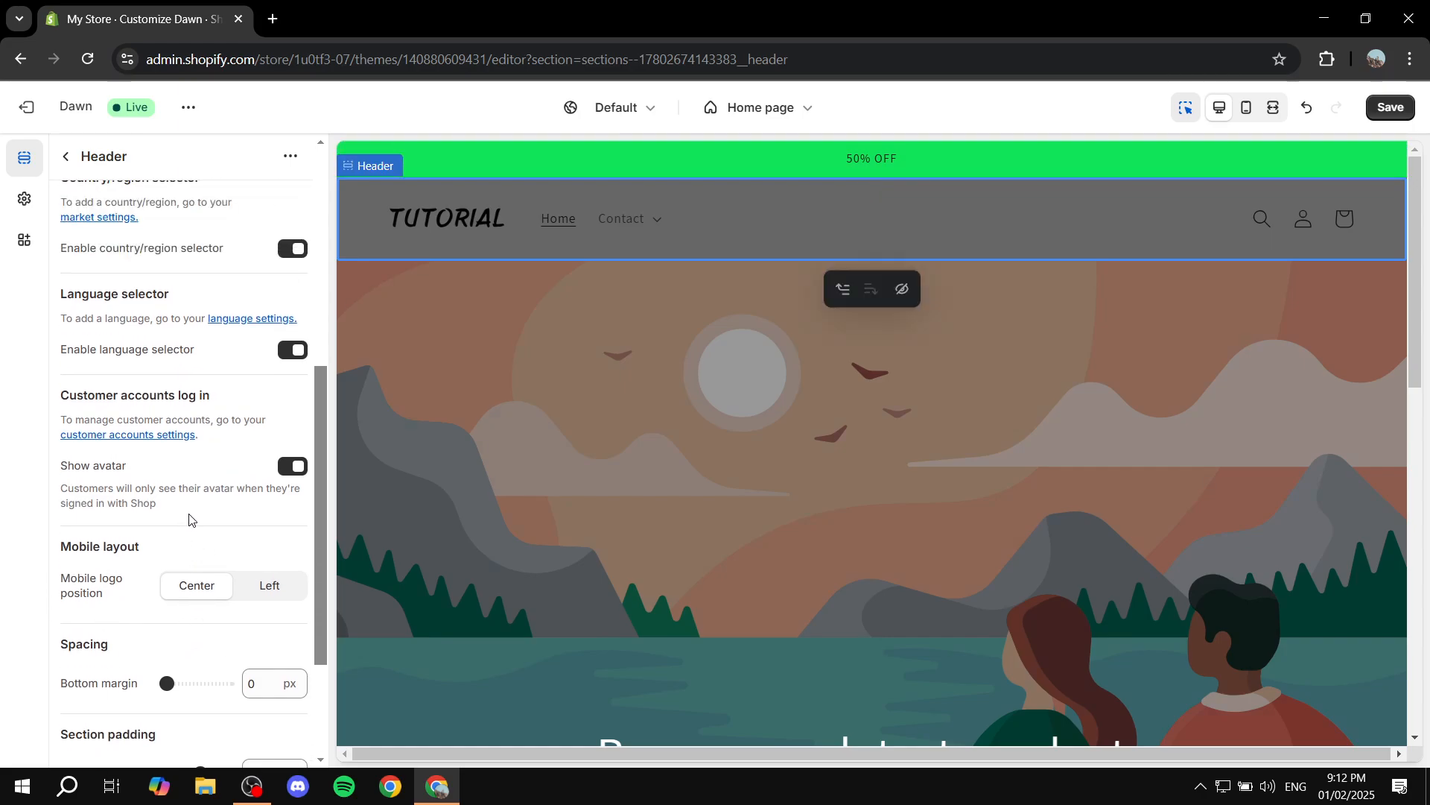
pyautogui.scroll(-2, 196, 525)
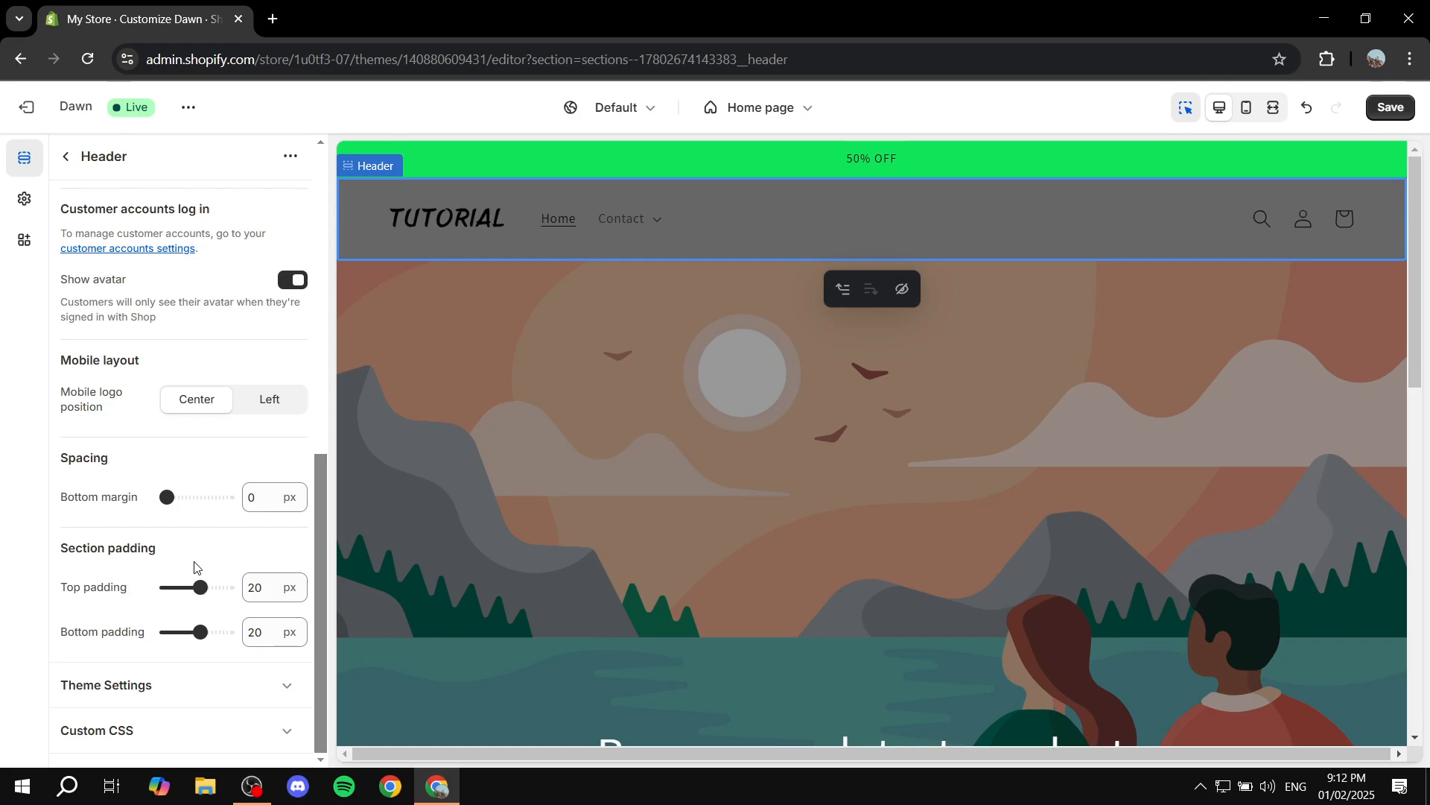
pyautogui.scroll(6, 196, 573)
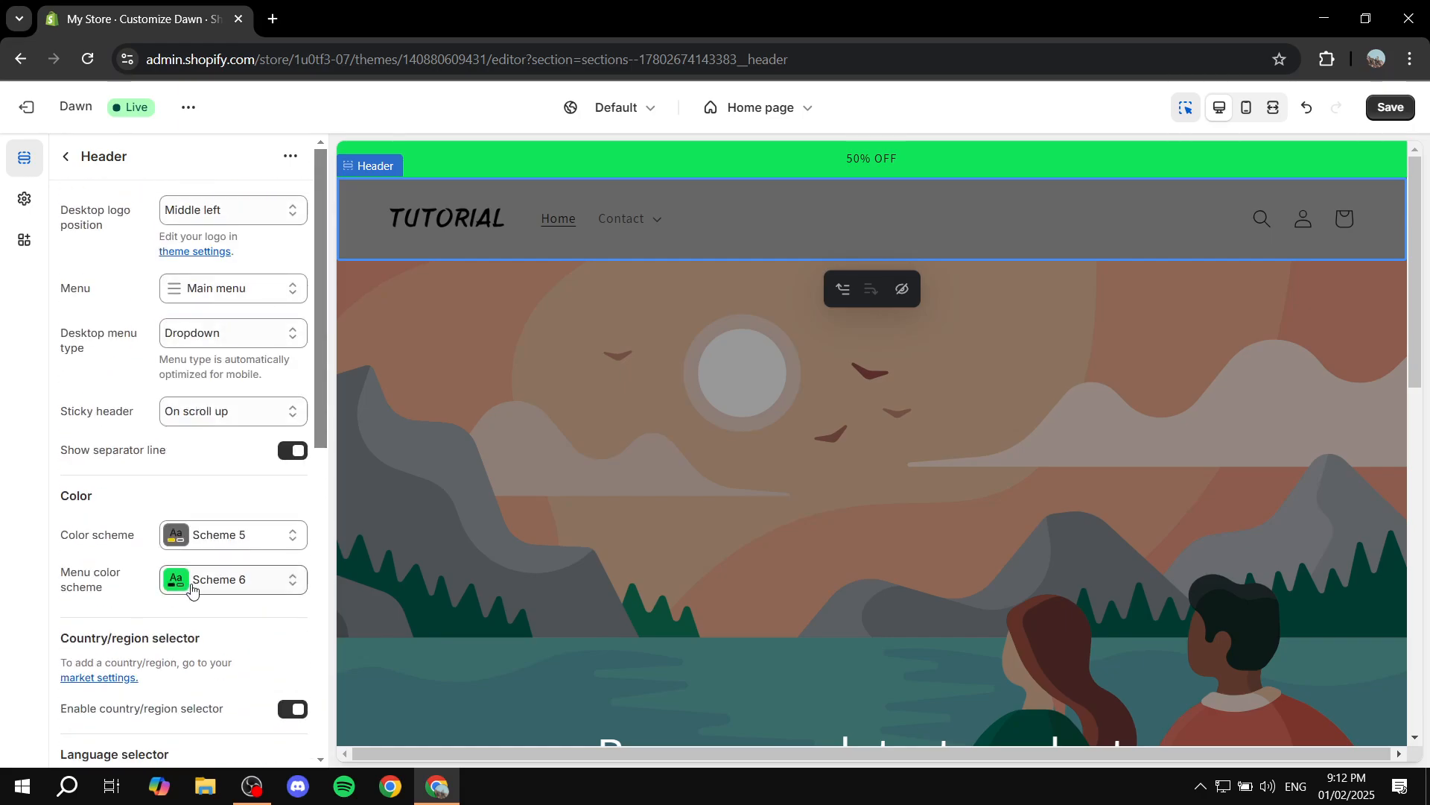
# - Return to the home page's section list and examine the template's existing image banner in its settings and the preview
pyautogui.click(71, 155)
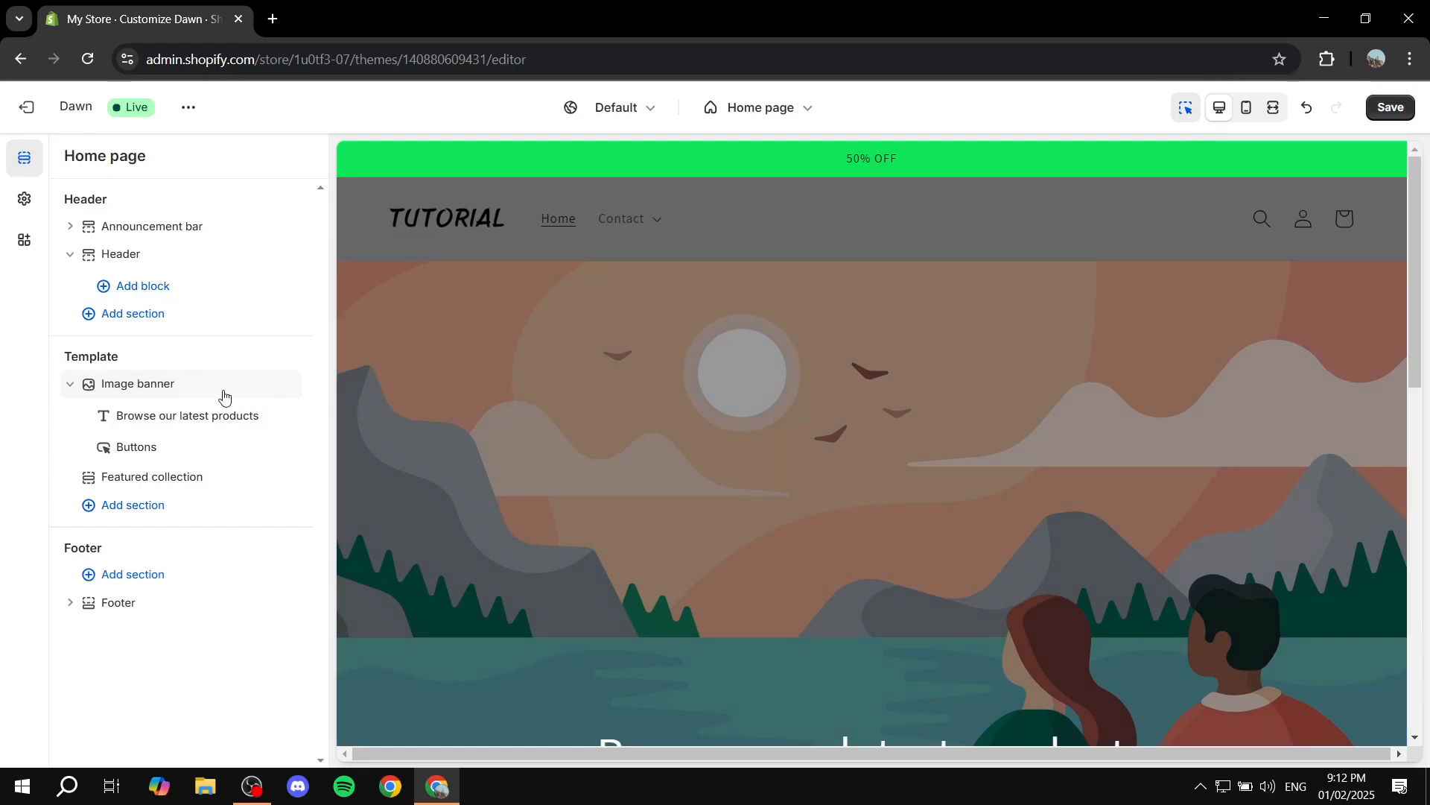
pyautogui.moveTo(63, 356); pyautogui.dragTo(147, 354)
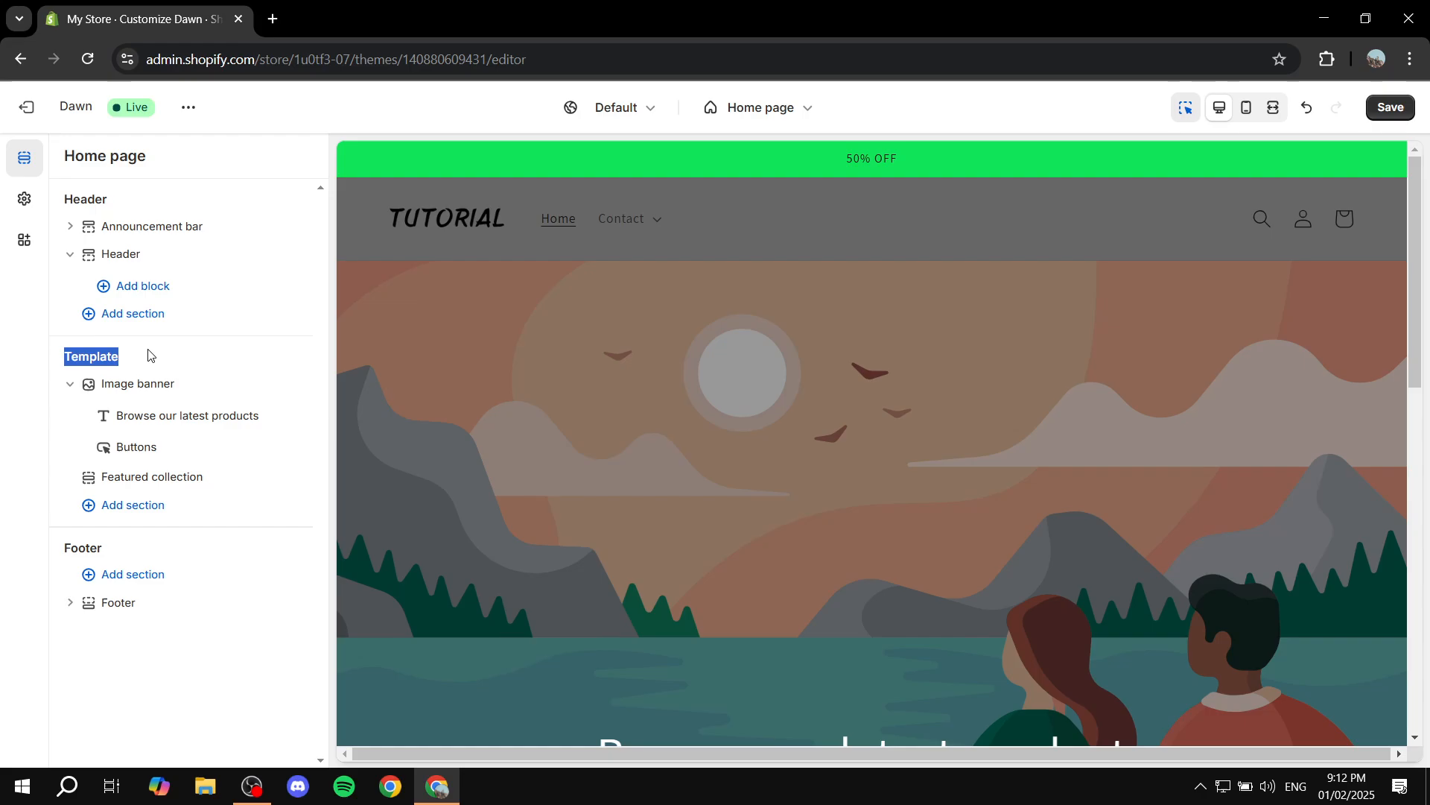
pyautogui.click(934, 370)
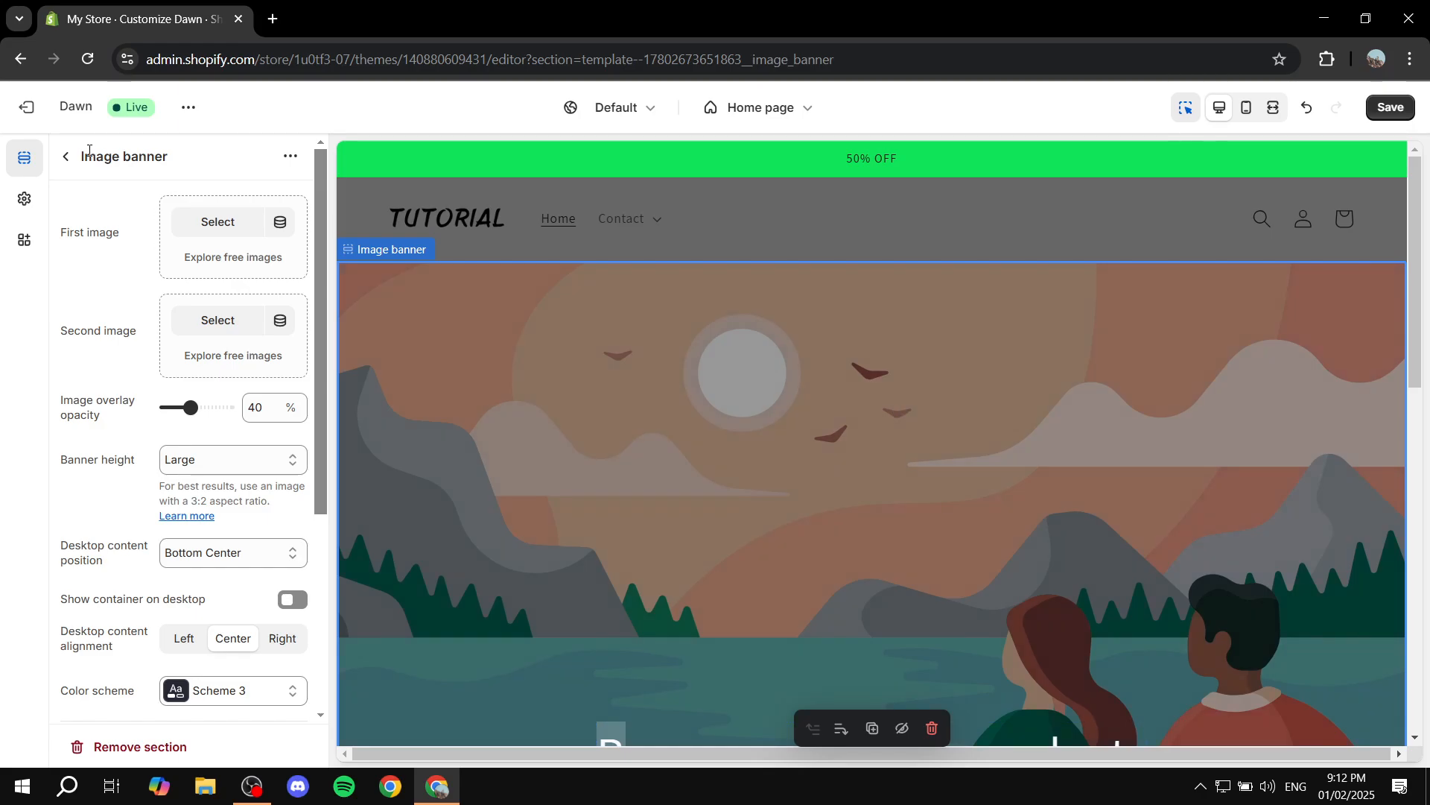
pyautogui.click(66, 156)
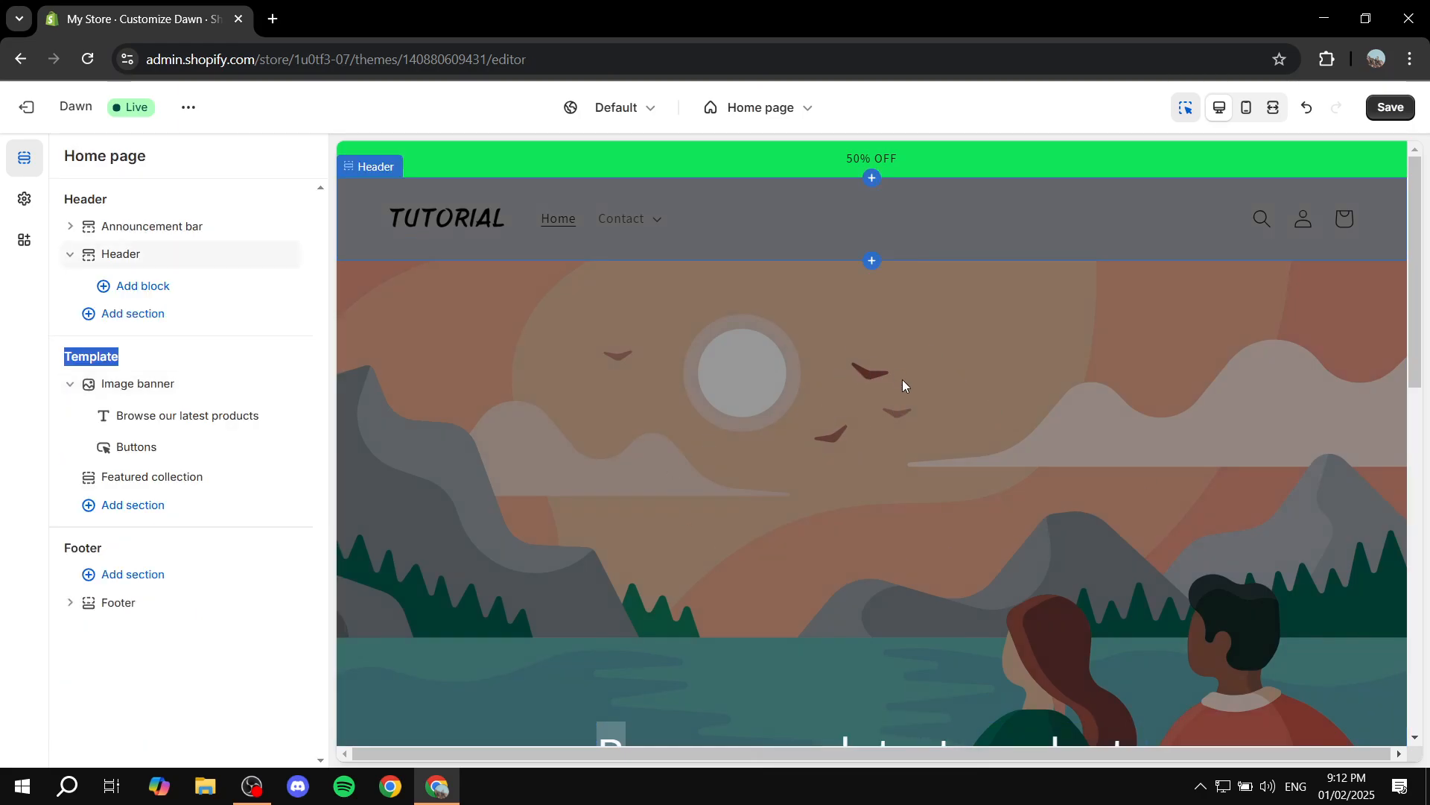
pyautogui.scroll(-5, 902, 386)
pyautogui.click(1033, 417)
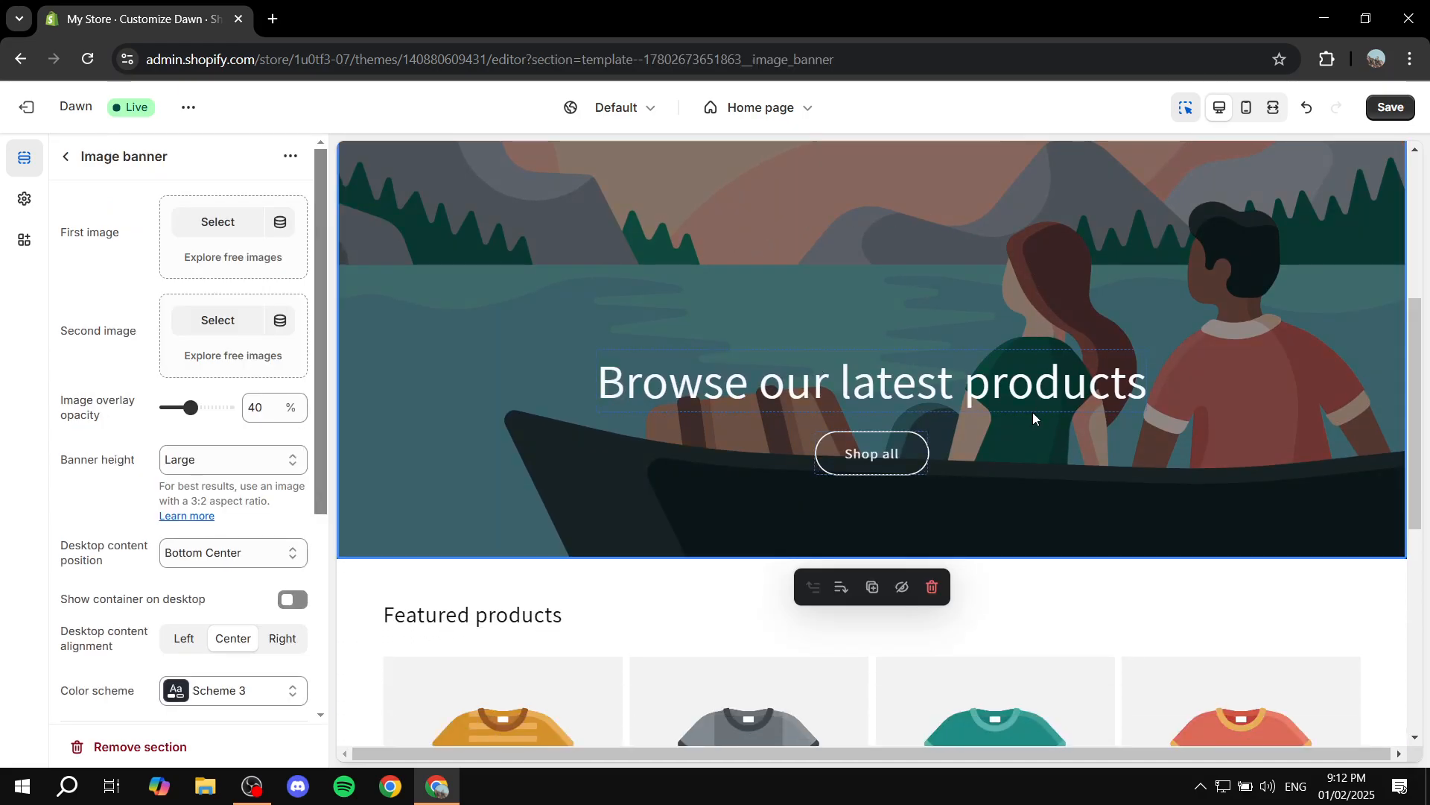
pyautogui.scroll(4, 1033, 413)
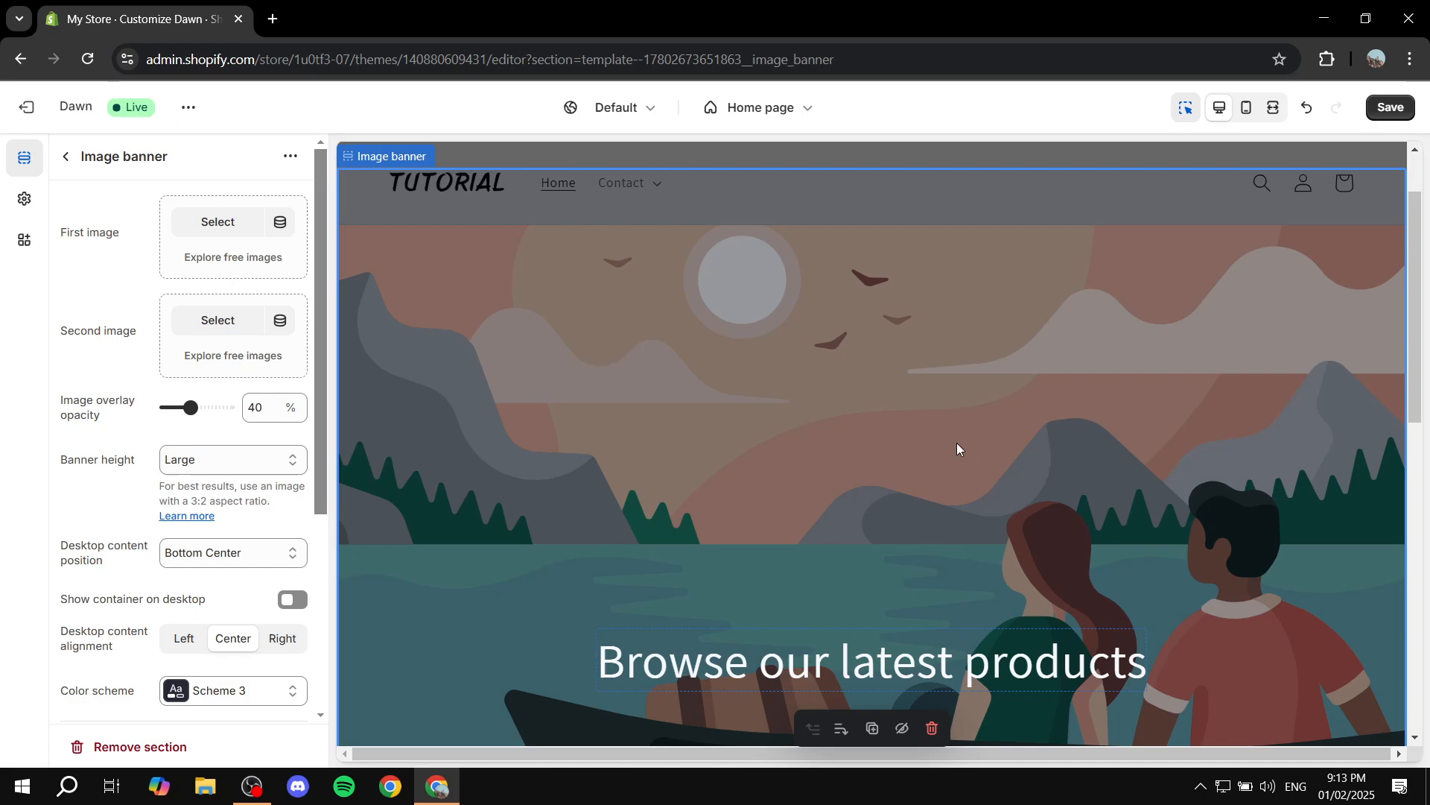
# - Remove the existing Image banner section from the home page template and view the remaining template content
pyautogui.click(66, 156)
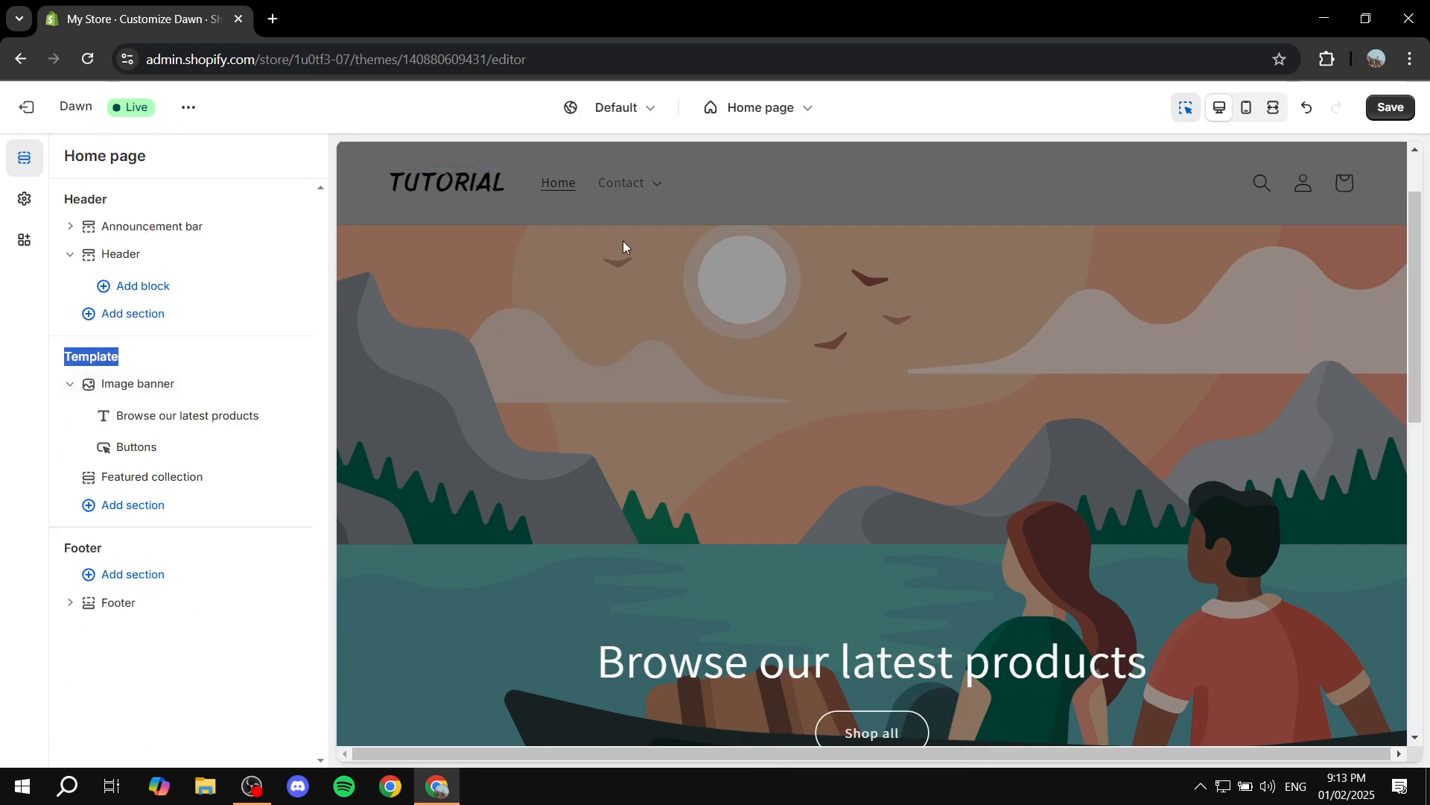
pyautogui.click(101, 339)
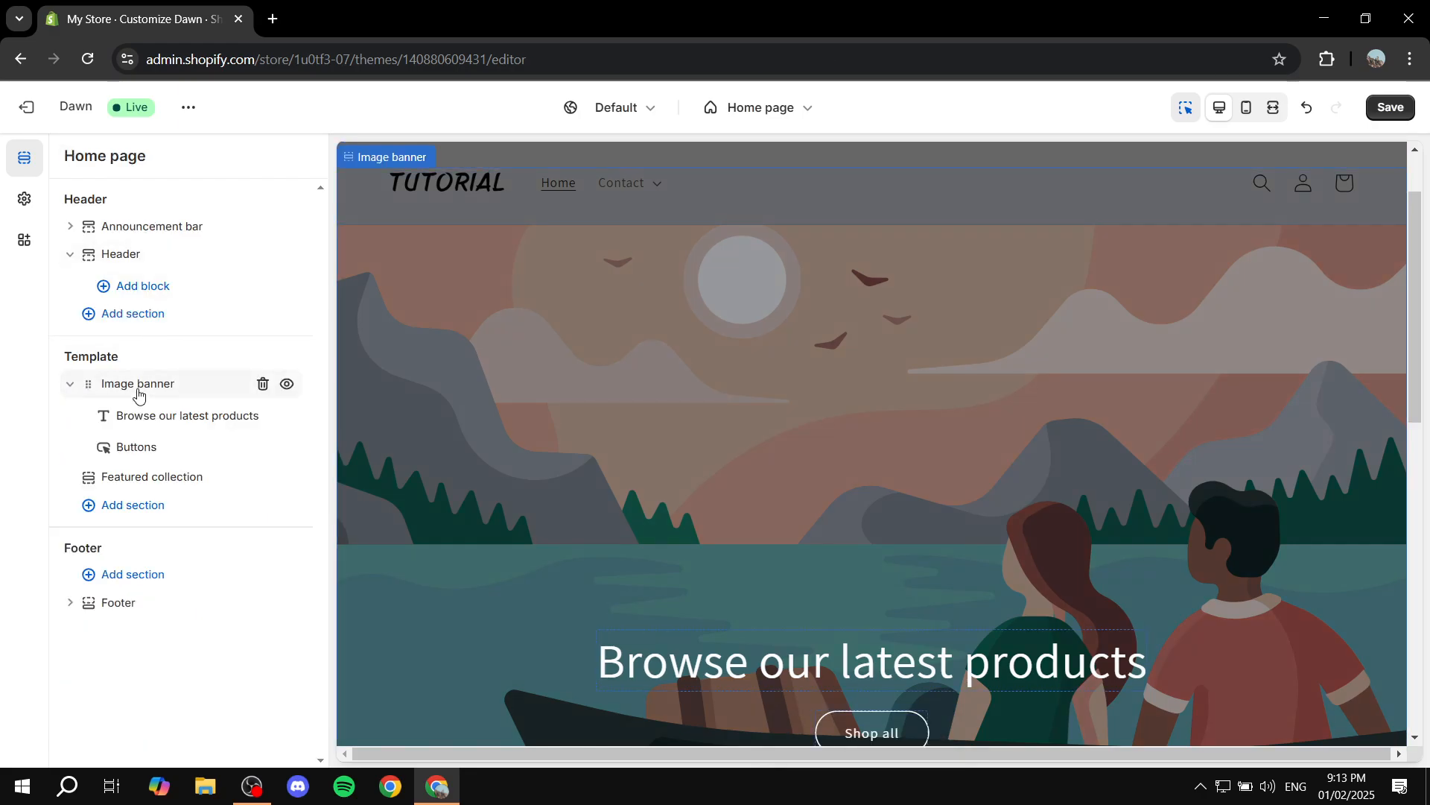
pyautogui.click(261, 385)
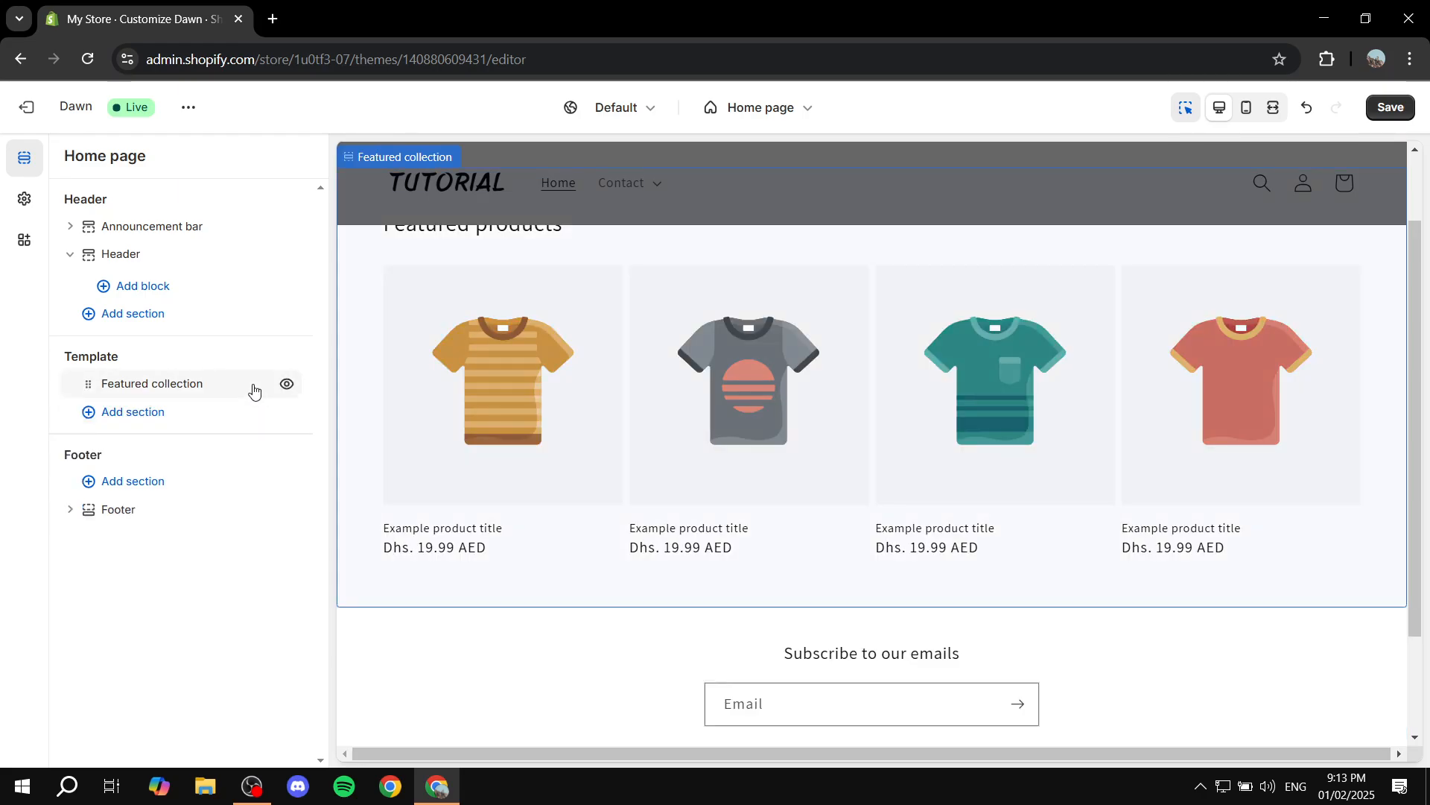
pyautogui.scroll(2, 1058, 440)
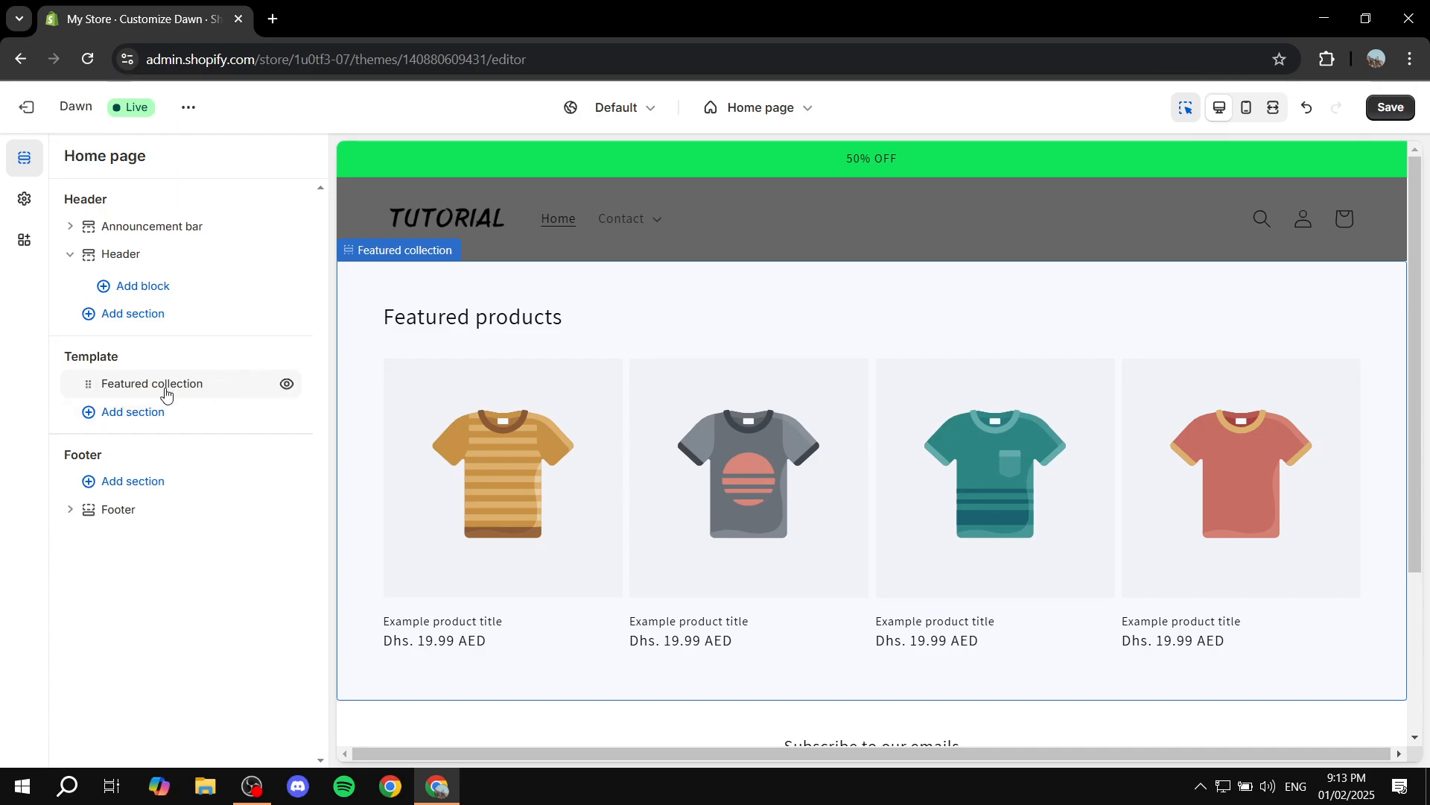
pyautogui.moveTo(64, 357); pyautogui.dragTo(122, 358)
pyautogui.click(126, 357)
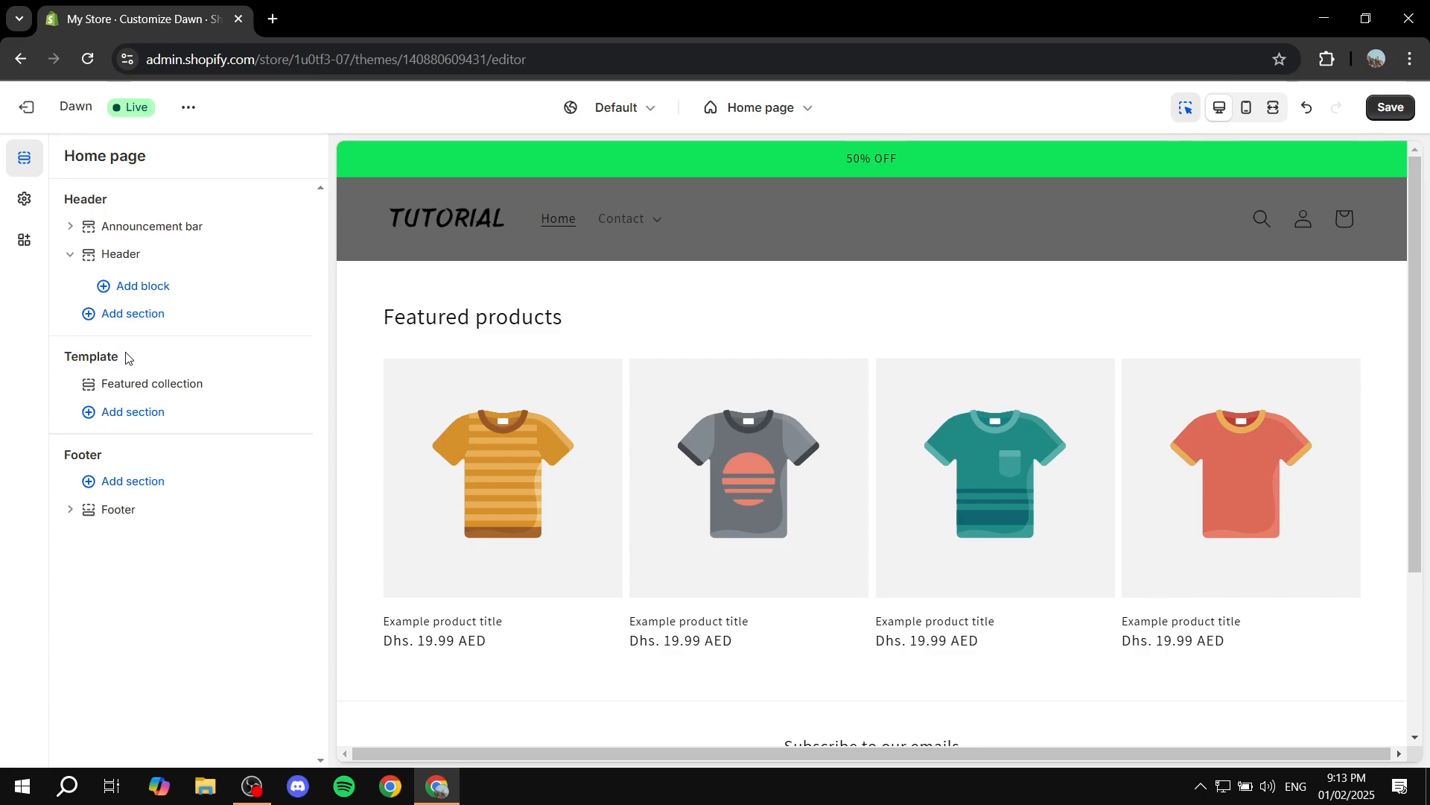
# - Browse the sections available for the home page template and add a new Image banner below the featured collection
pyautogui.click(125, 417)
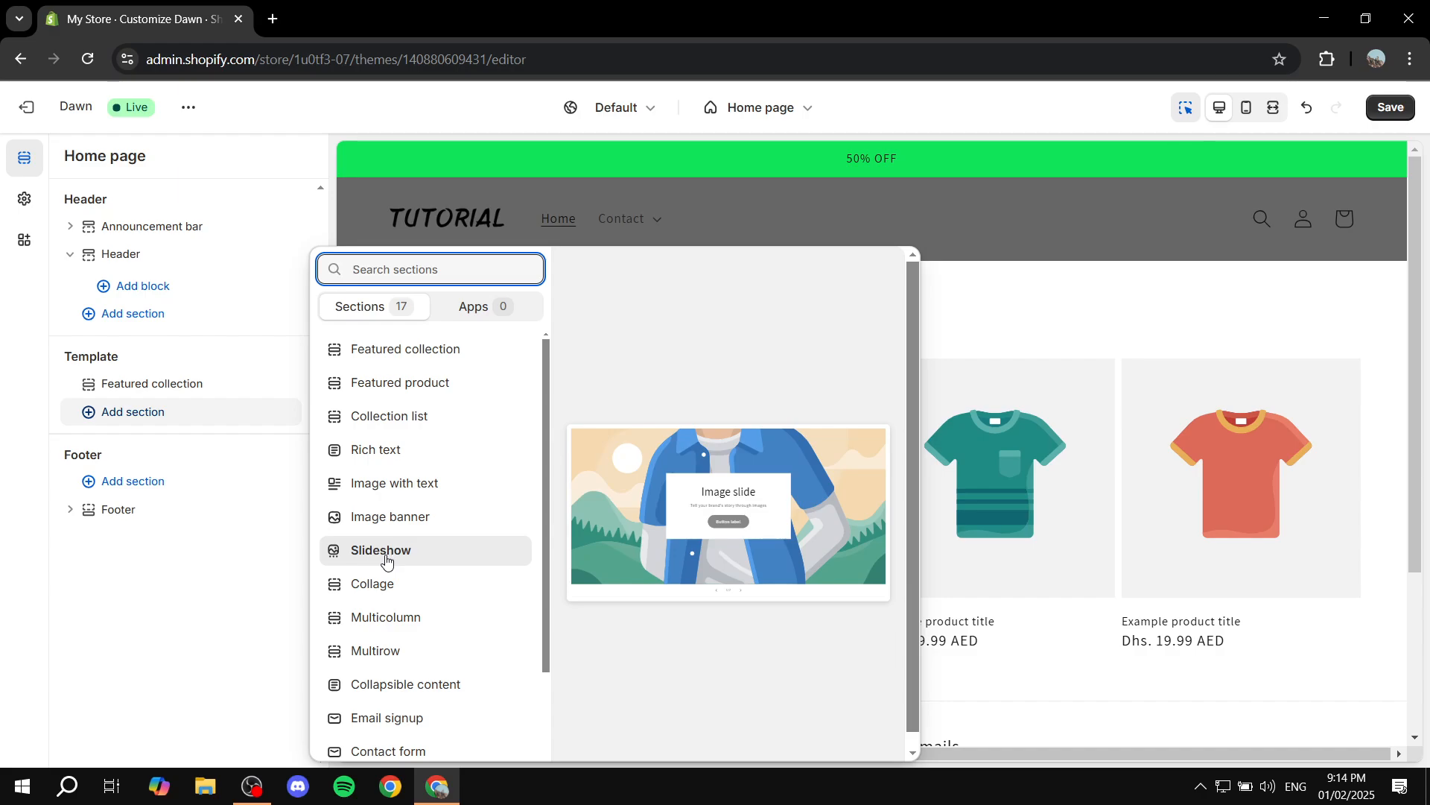
pyautogui.scroll(-2, 385, 572)
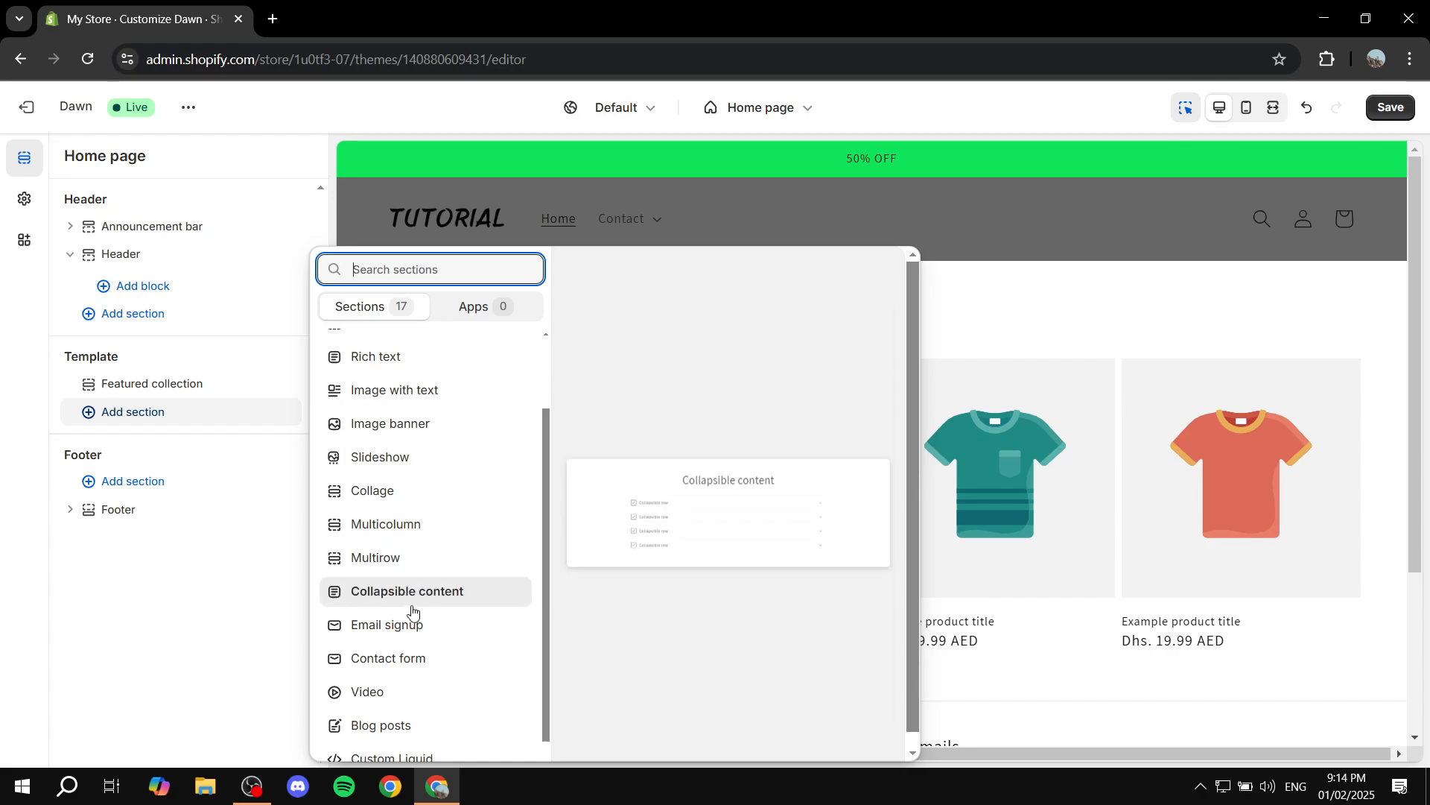
pyautogui.scroll(-1, 402, 639)
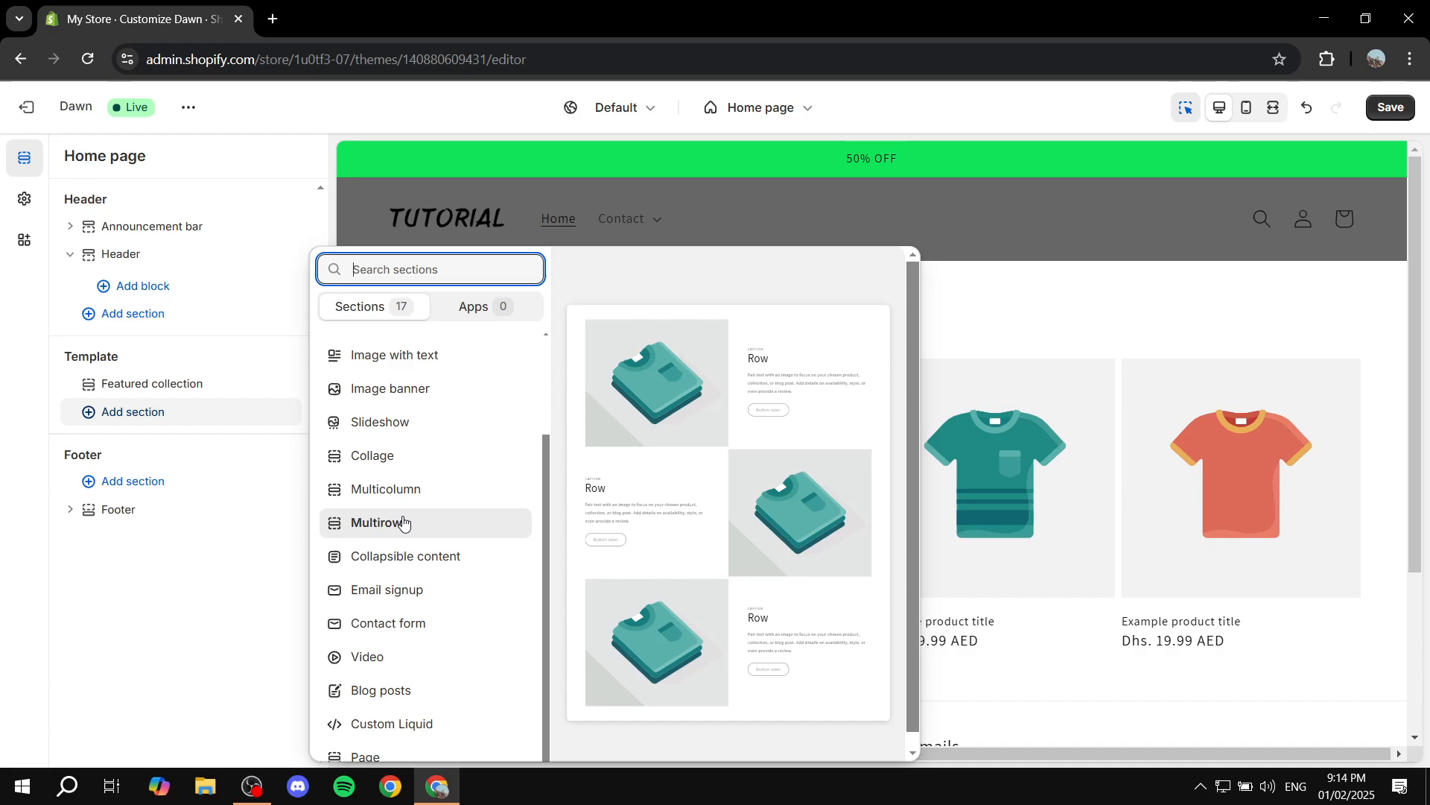
pyautogui.scroll(2, 406, 523)
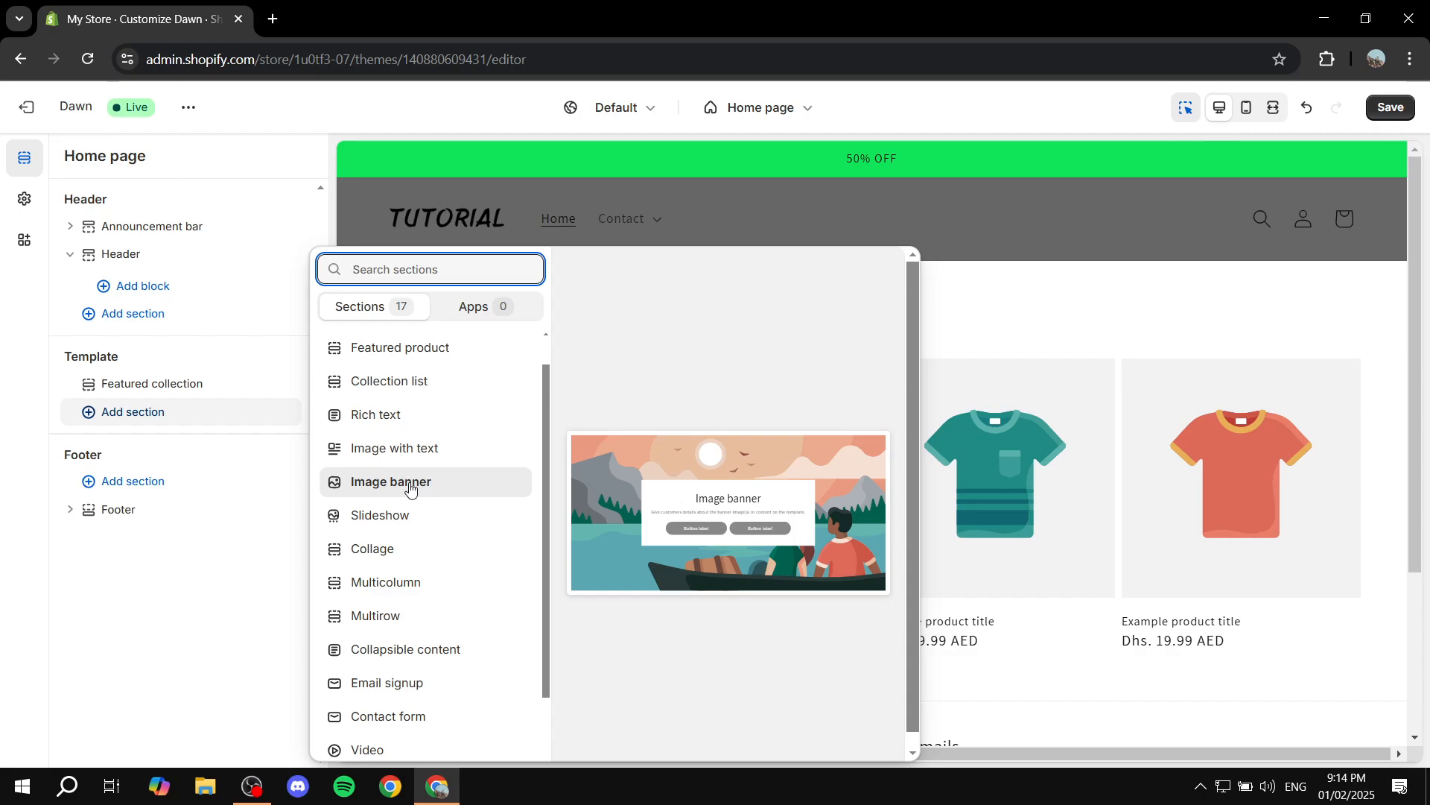
pyautogui.click(410, 488)
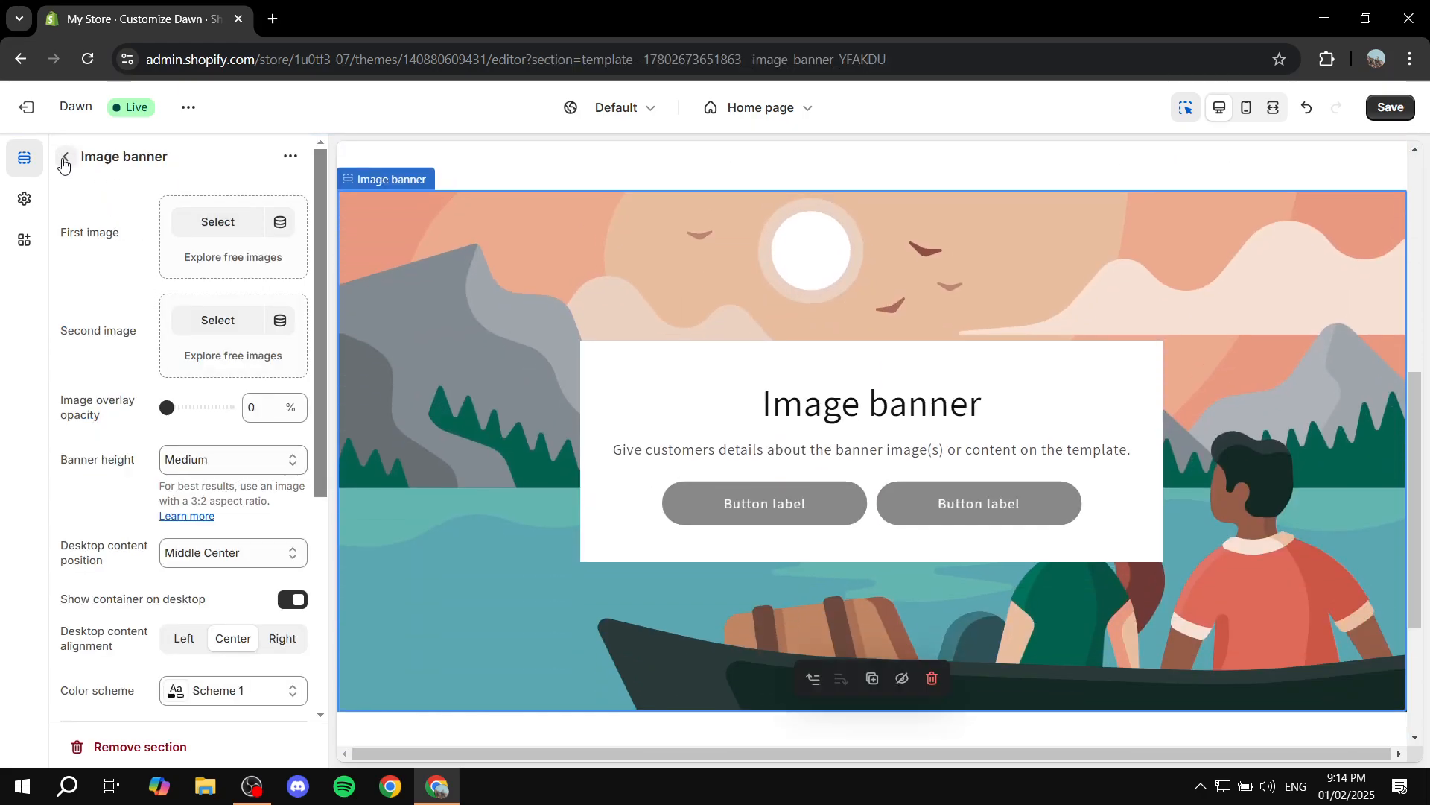
# - Move the Image banner above the Featured collection in the home page template and remove the Featured collection section
pyautogui.click(64, 159)
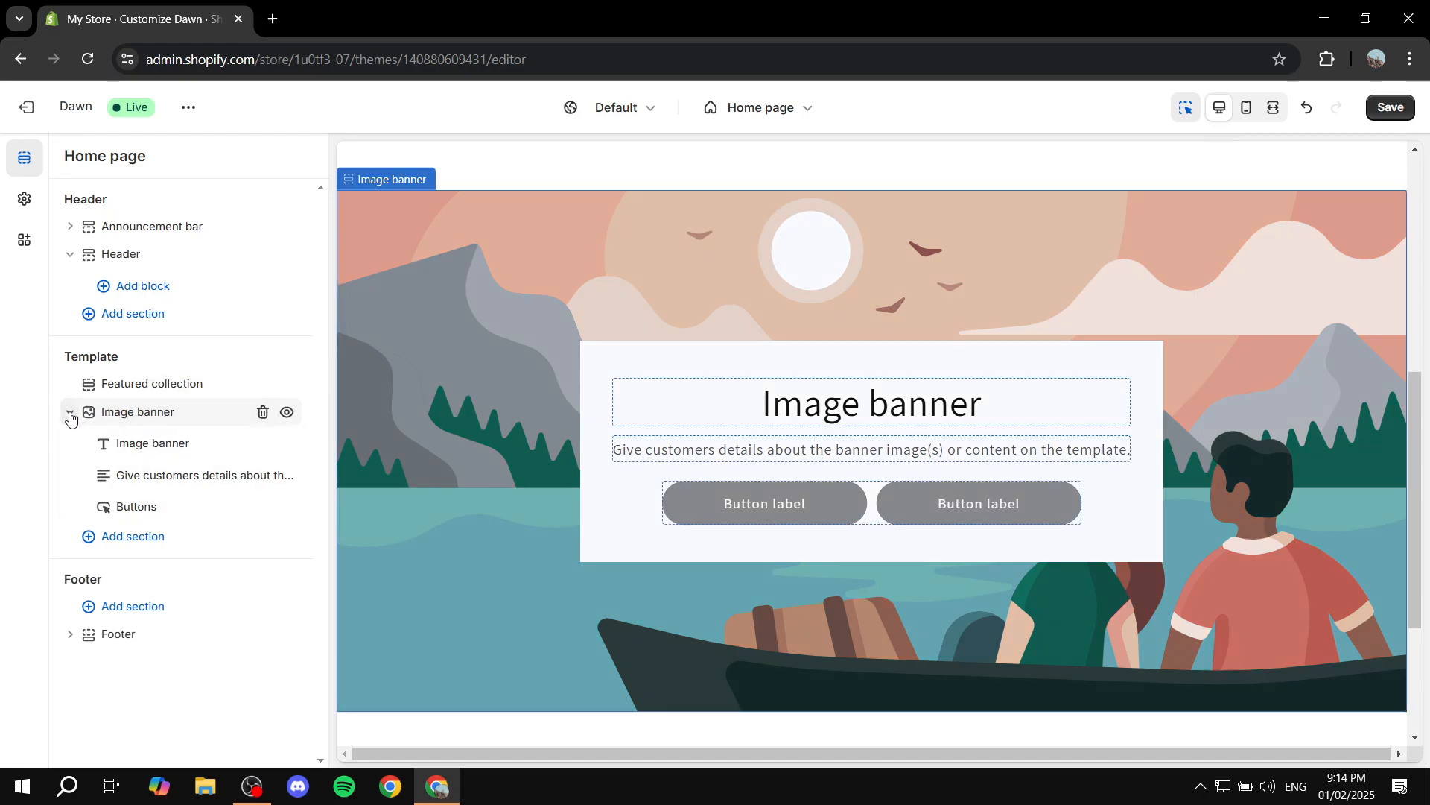
pyautogui.click(72, 412)
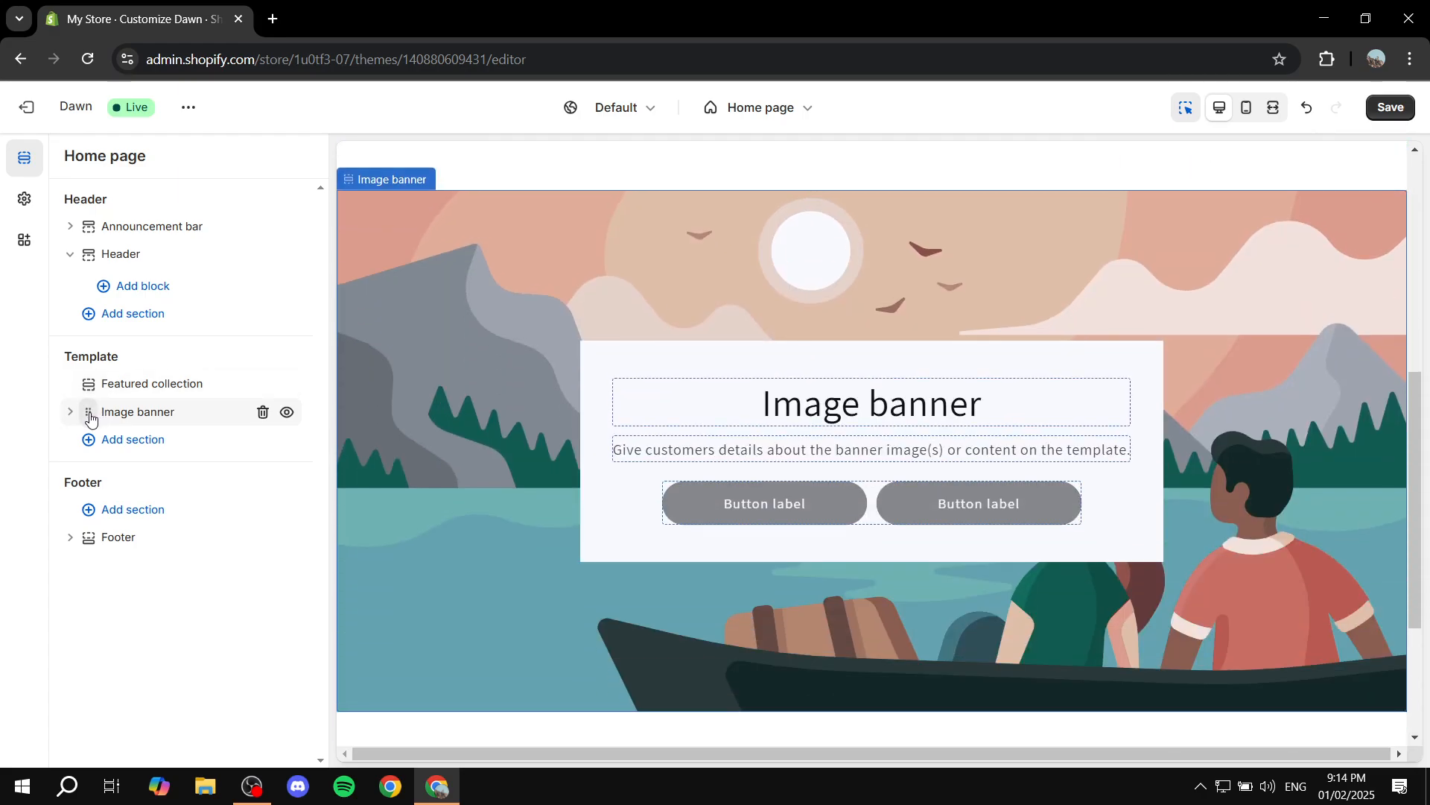
pyautogui.moveTo(90, 417); pyautogui.dragTo(67, 390)
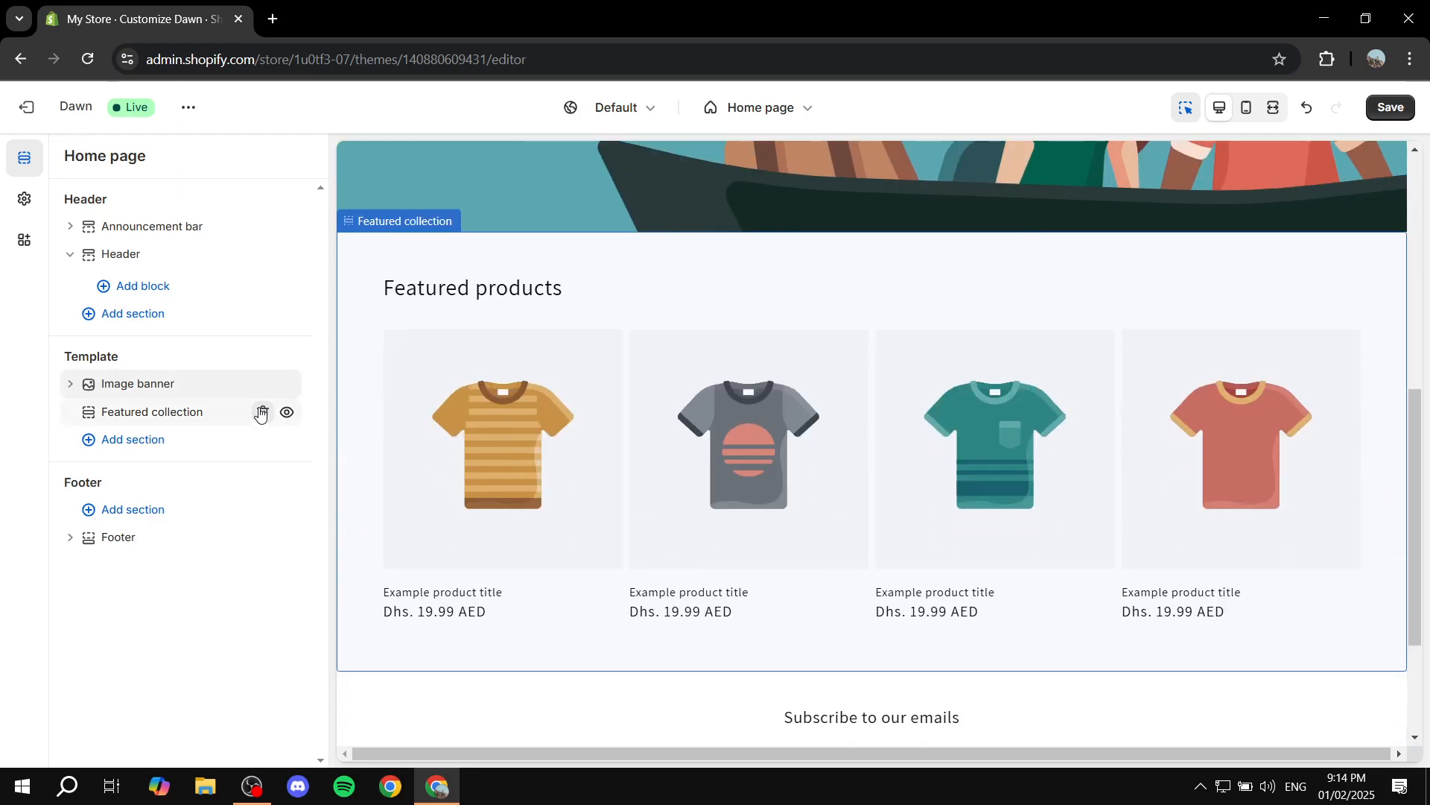
pyautogui.click(261, 413)
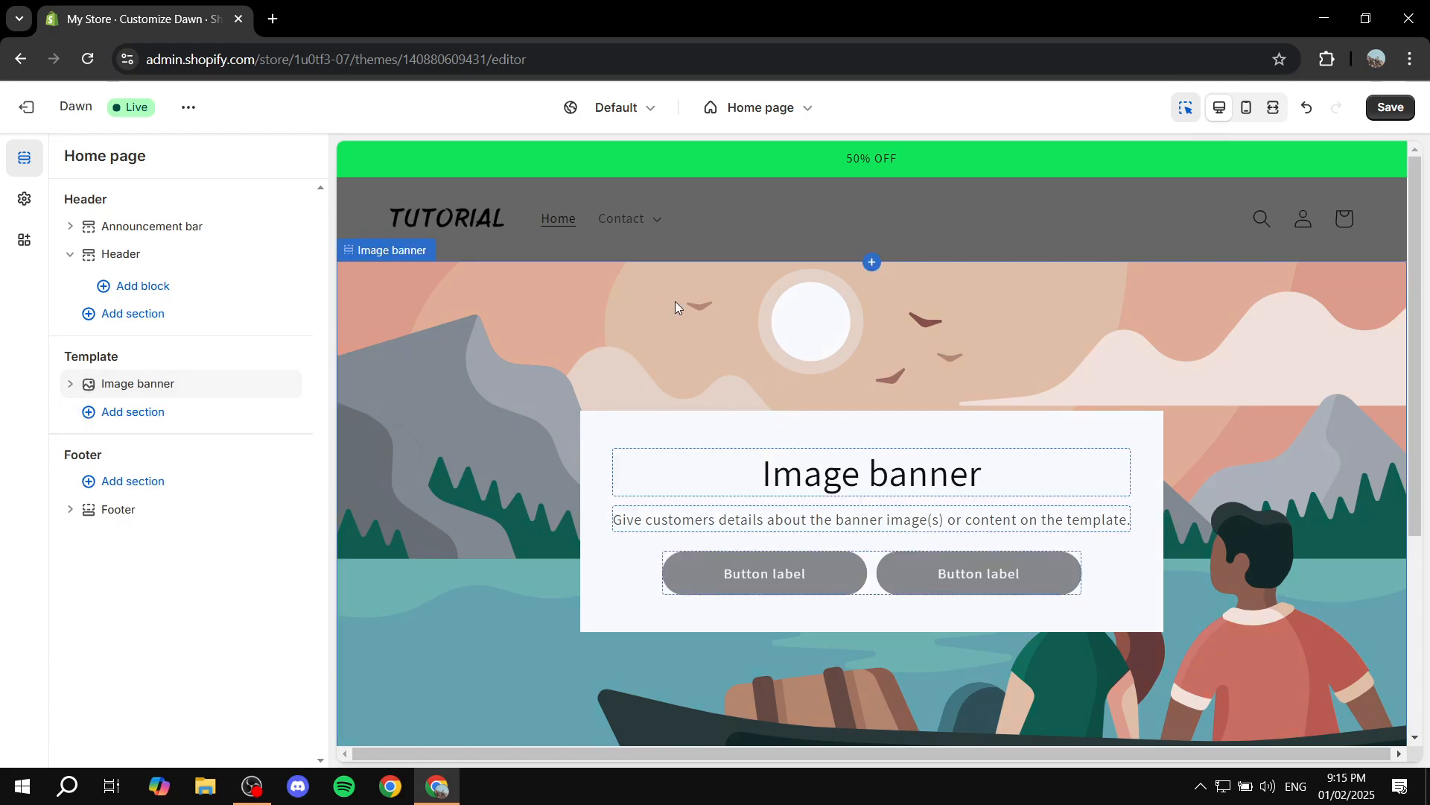
pyautogui.click(670, 315)
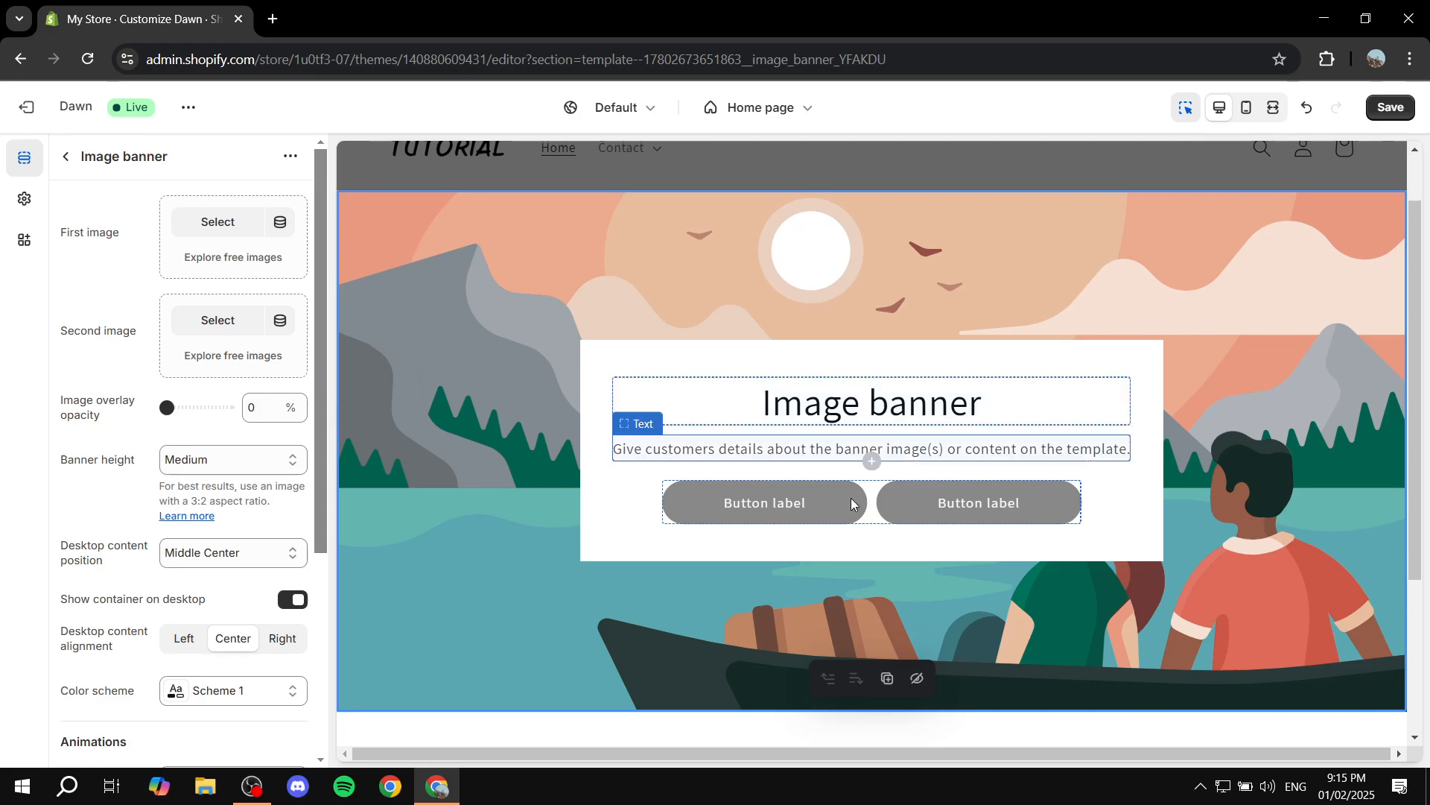
pyautogui.click(66, 156)
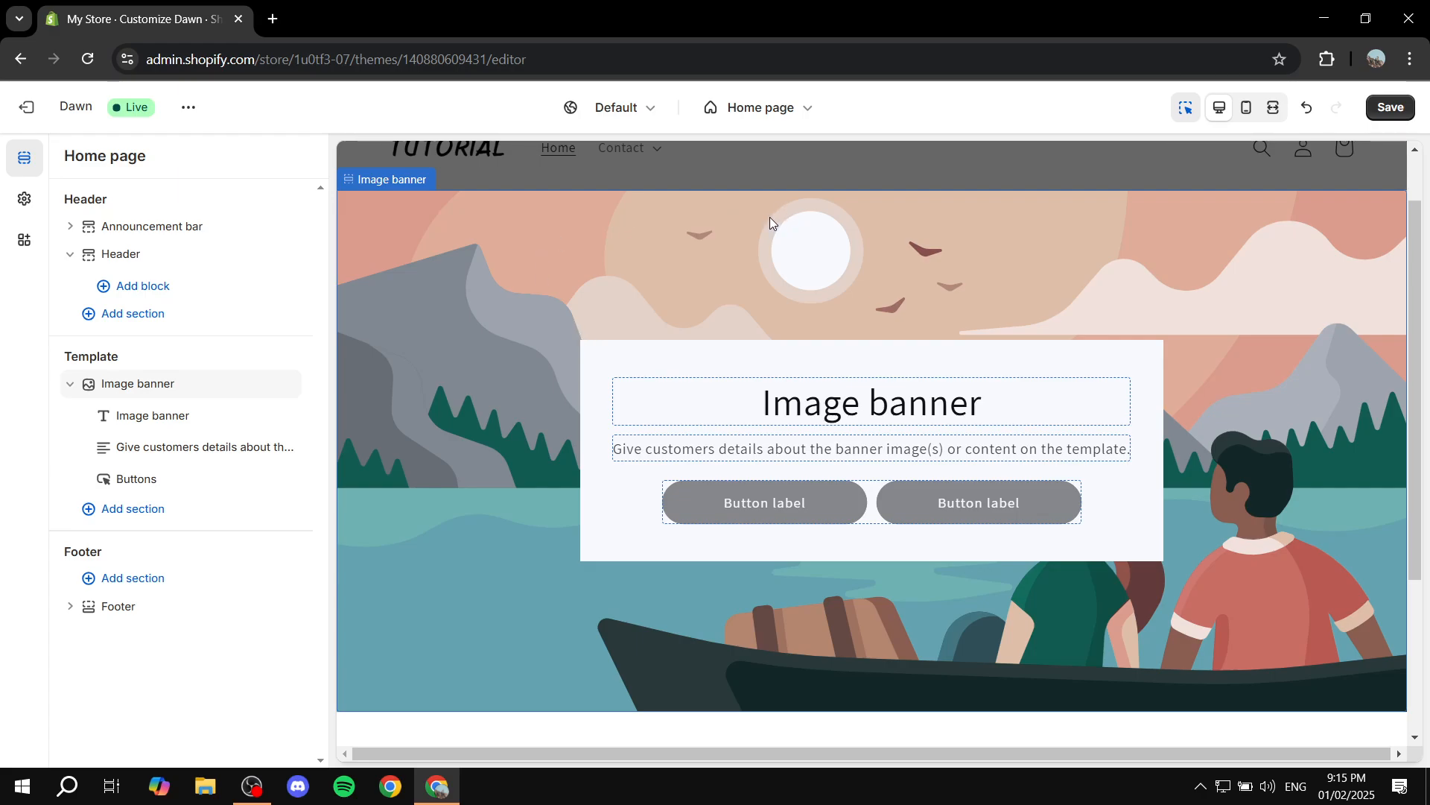
pyautogui.click(69, 387)
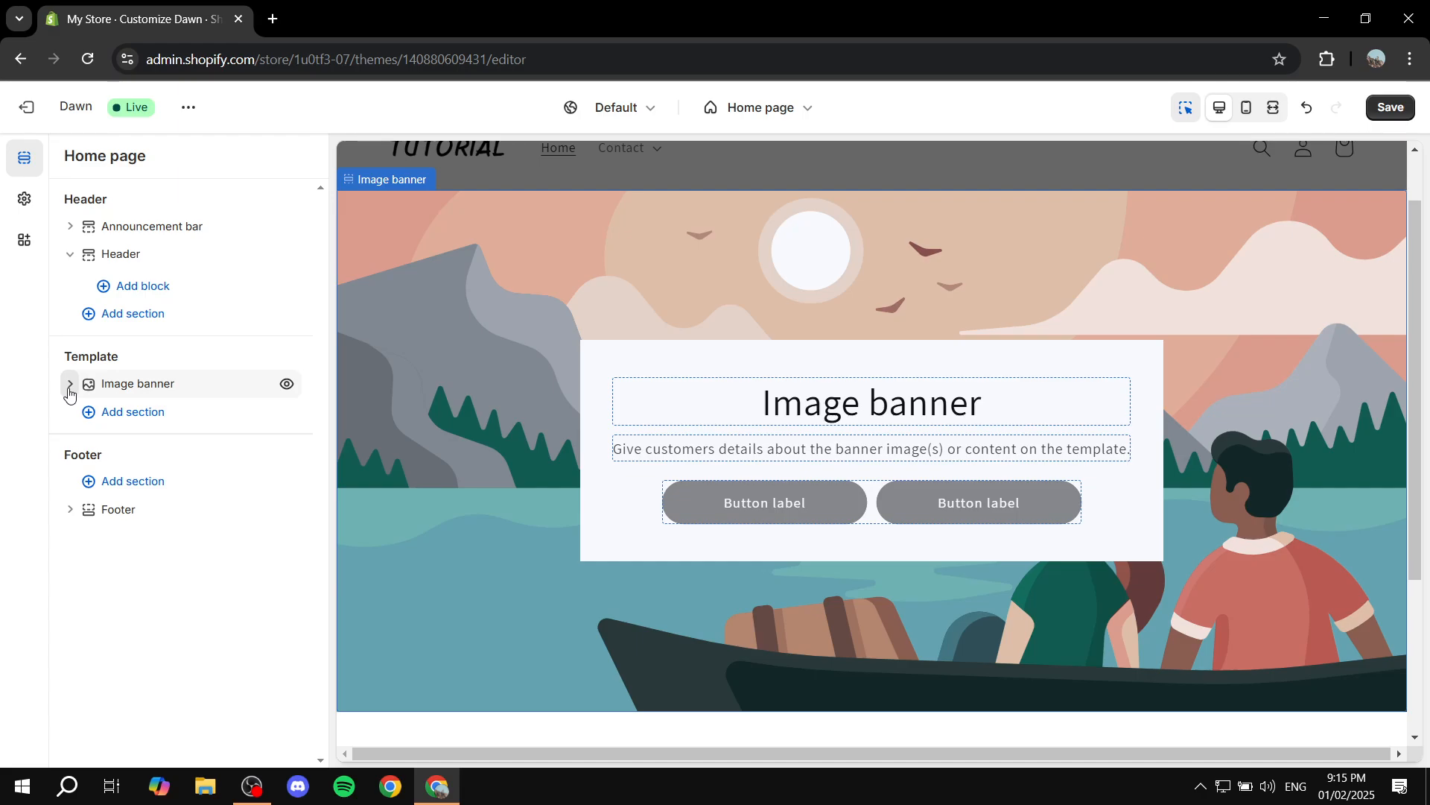
pyautogui.click(69, 387)
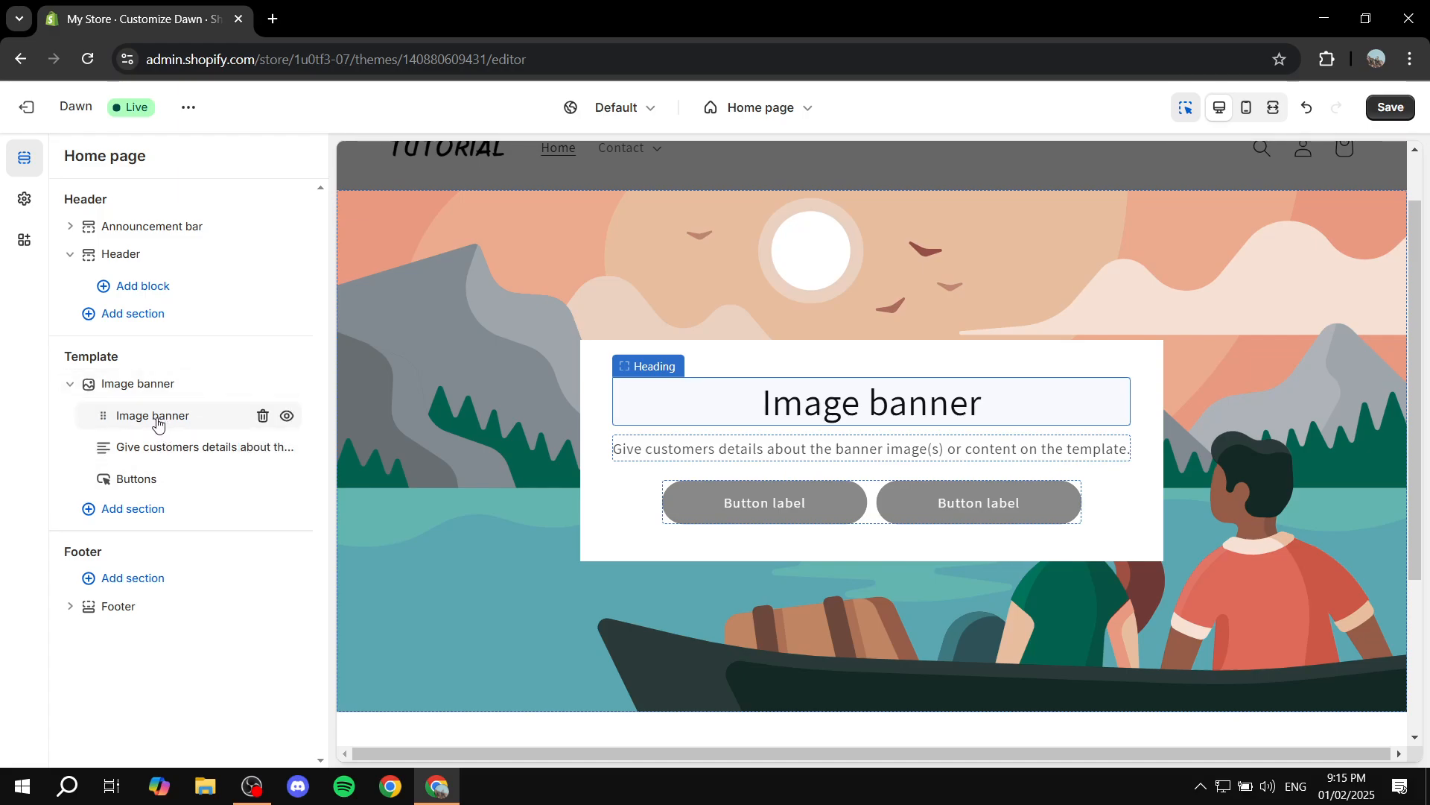
# - Change the Image banner's heading to "Test Text" and return to the home page's section list
pyautogui.click(816, 406)
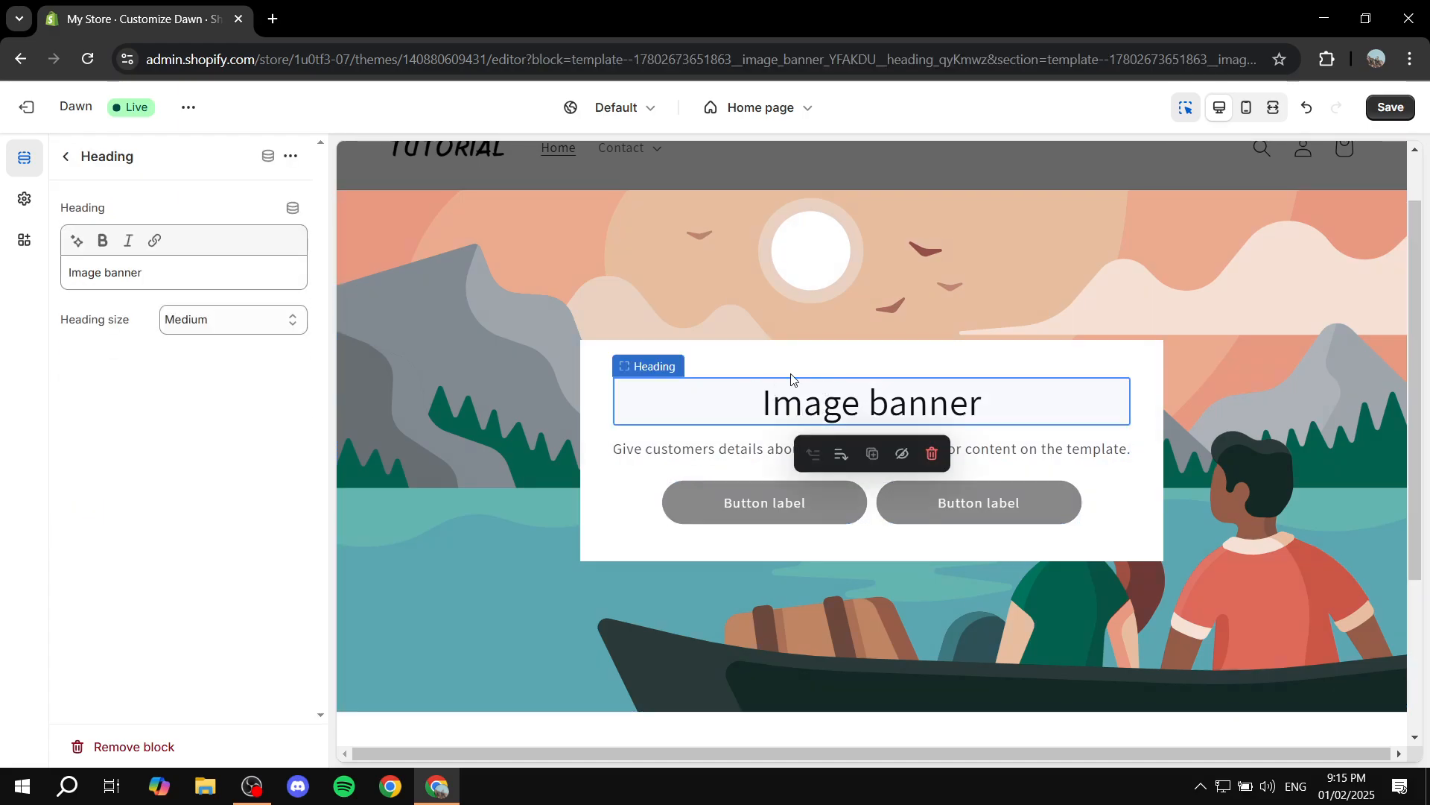
pyautogui.moveTo(155, 273); pyautogui.dragTo(47, 280)
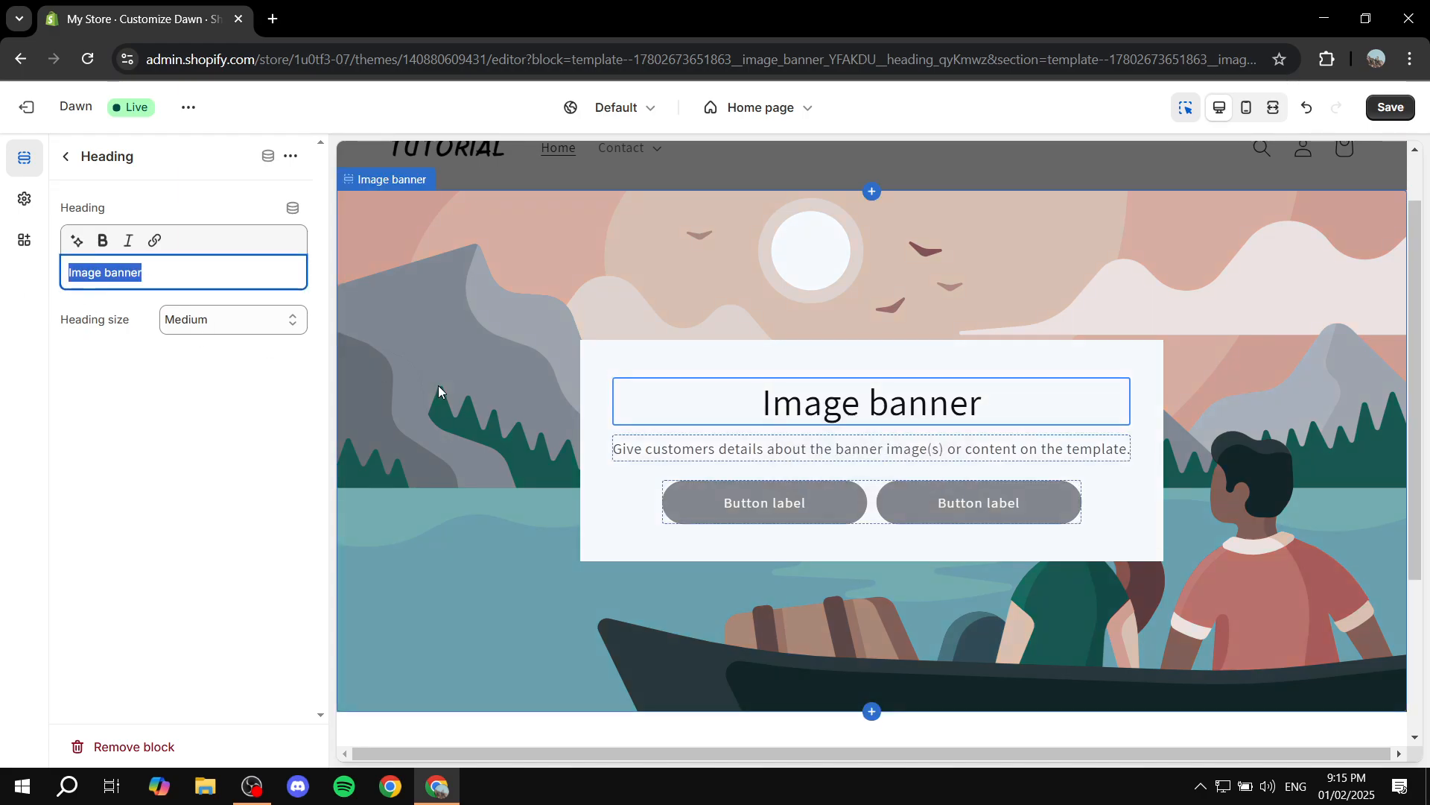
pyautogui.write('Test T')
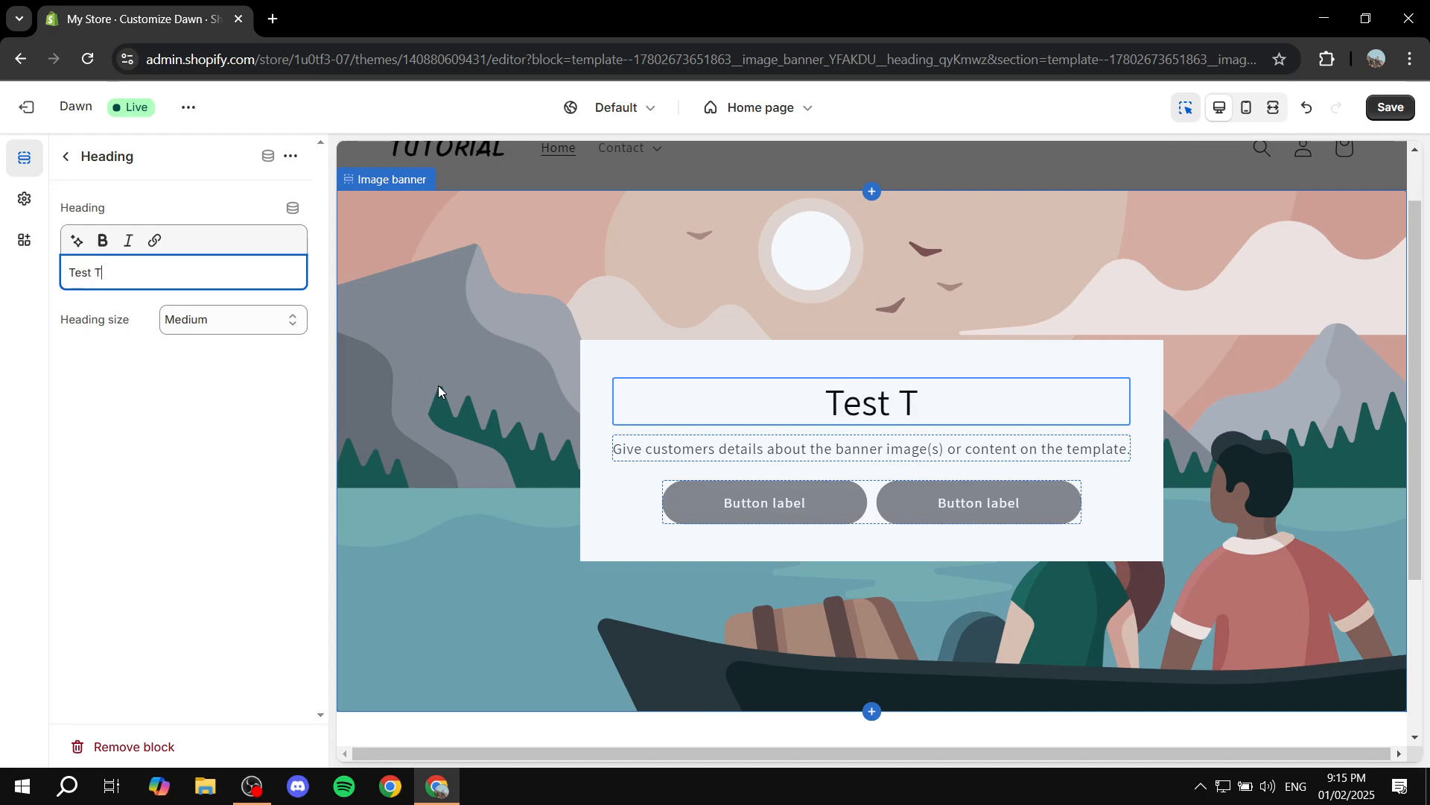
pyautogui.write('ext')
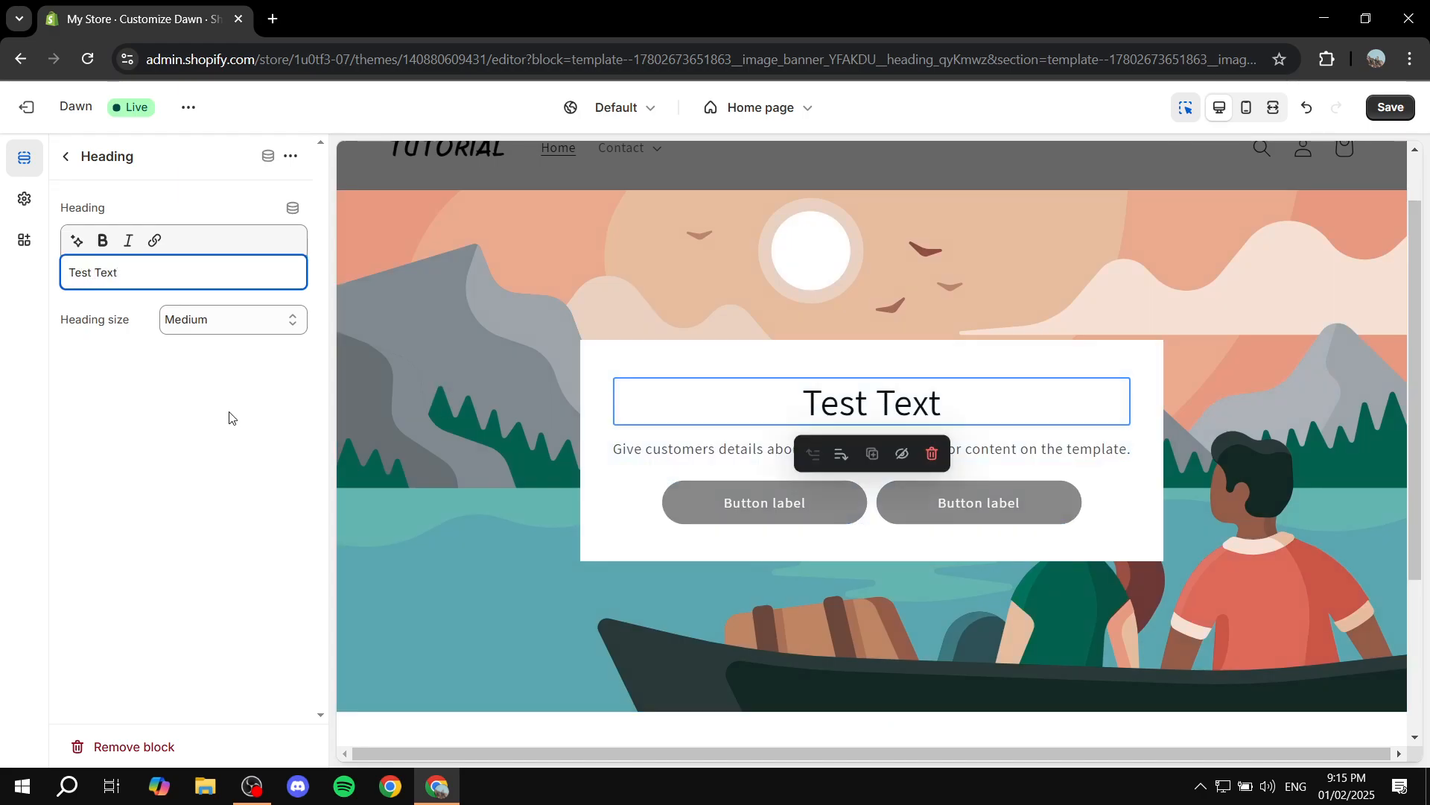
pyautogui.click(224, 406)
pyautogui.moveTo(67, 323); pyautogui.dragTo(172, 351)
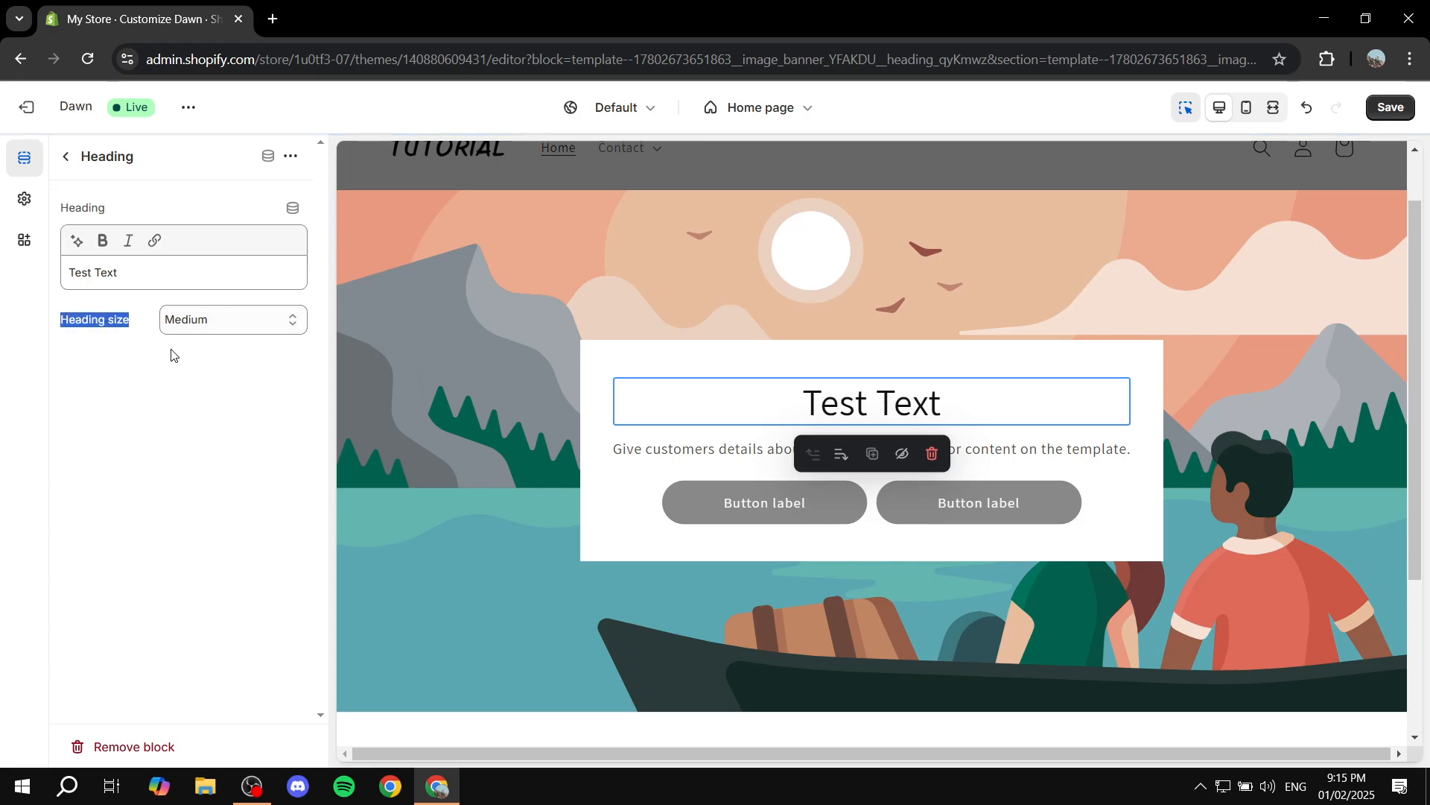
pyautogui.click(172, 351)
pyautogui.click(67, 155)
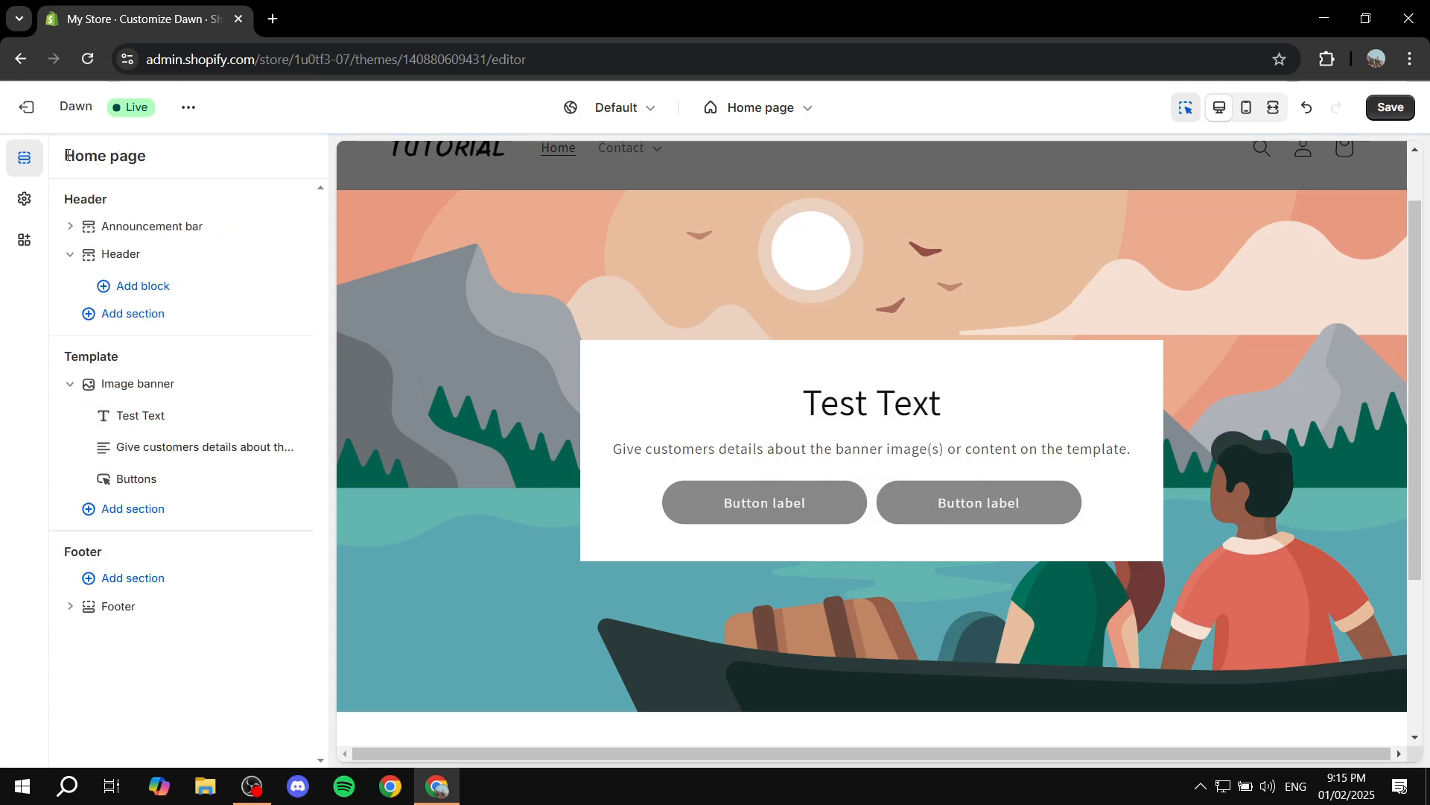
# - Review the description, formatting options and text style of the Image banner's text block
pyautogui.click(176, 451)
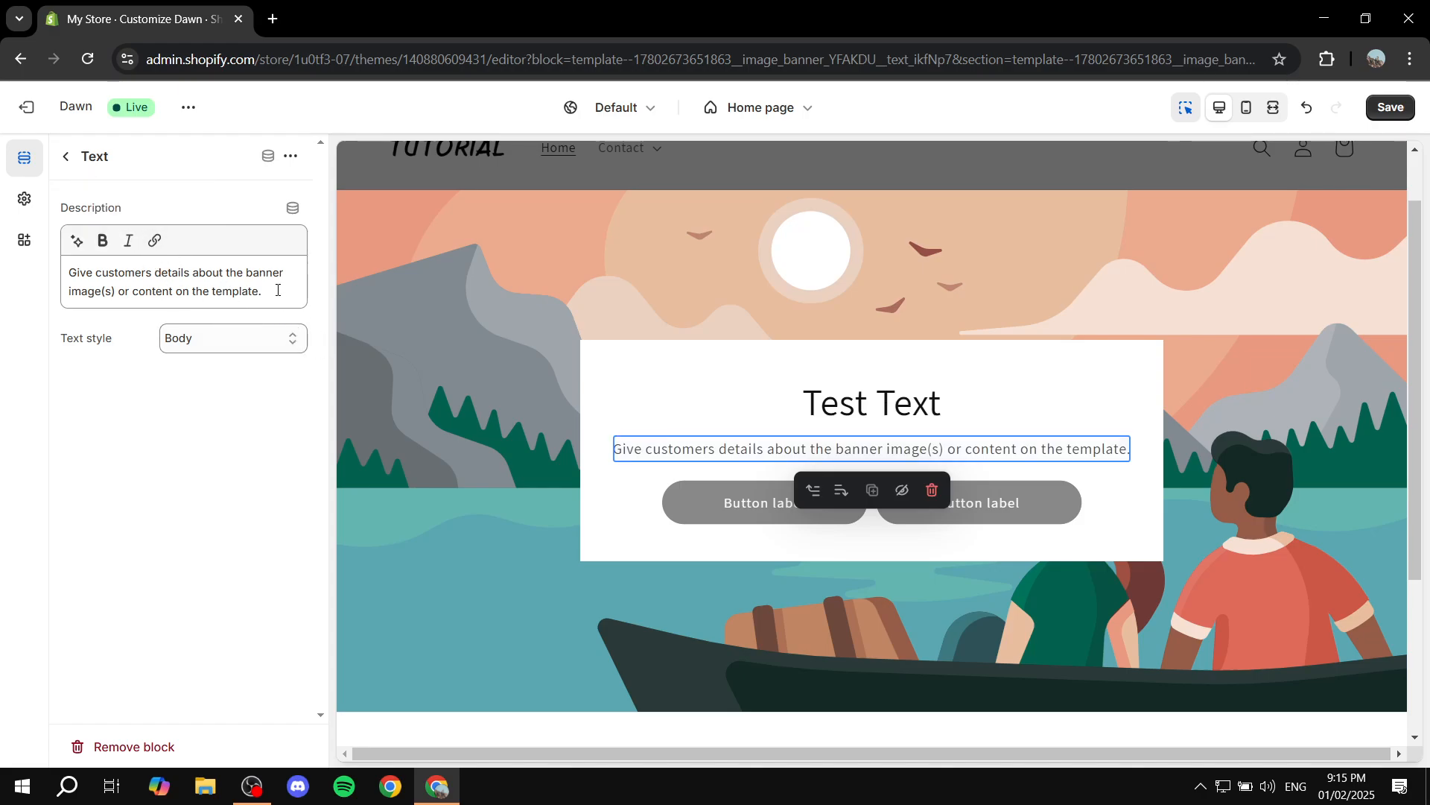
pyautogui.moveTo(271, 291); pyautogui.dragTo(102, 243)
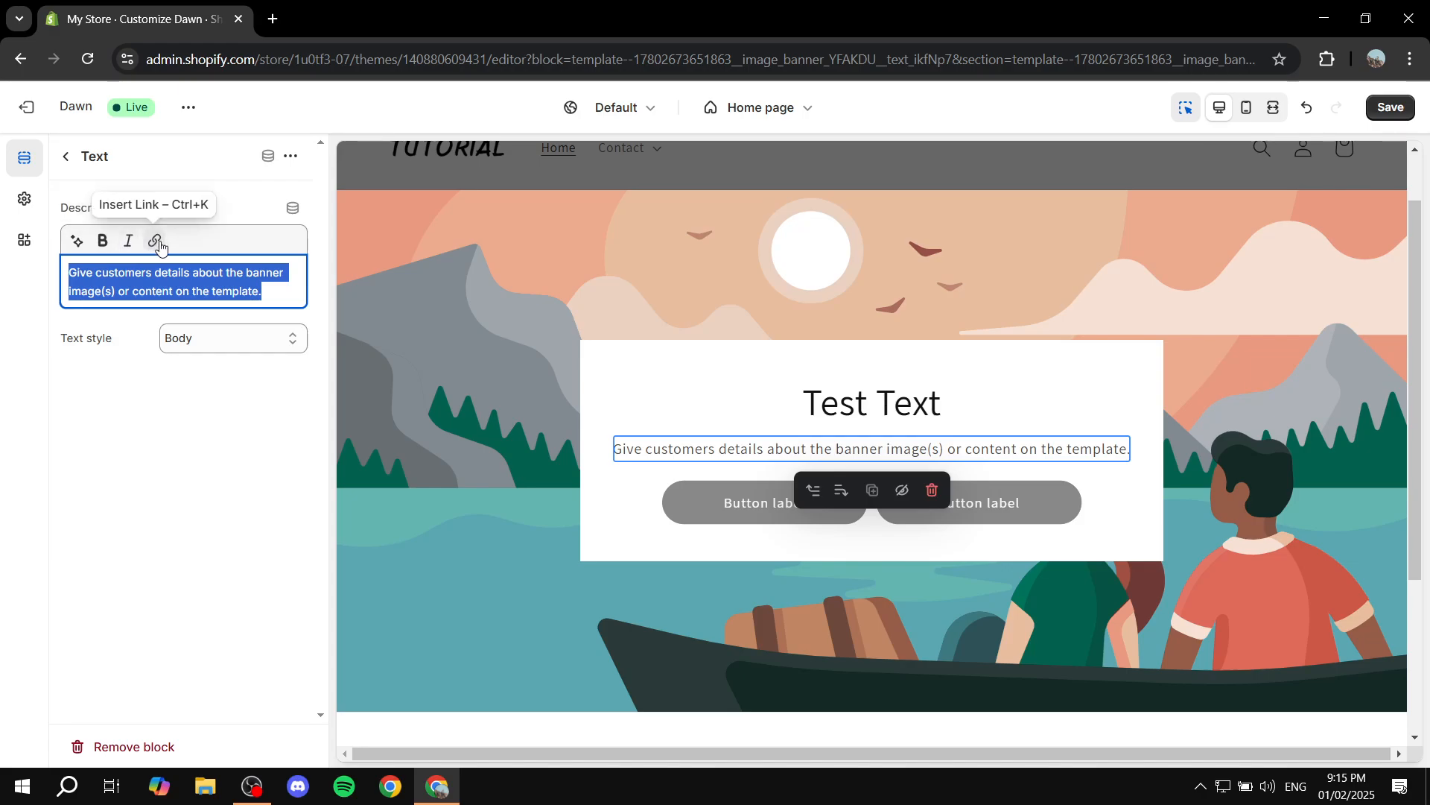
pyautogui.click(186, 461)
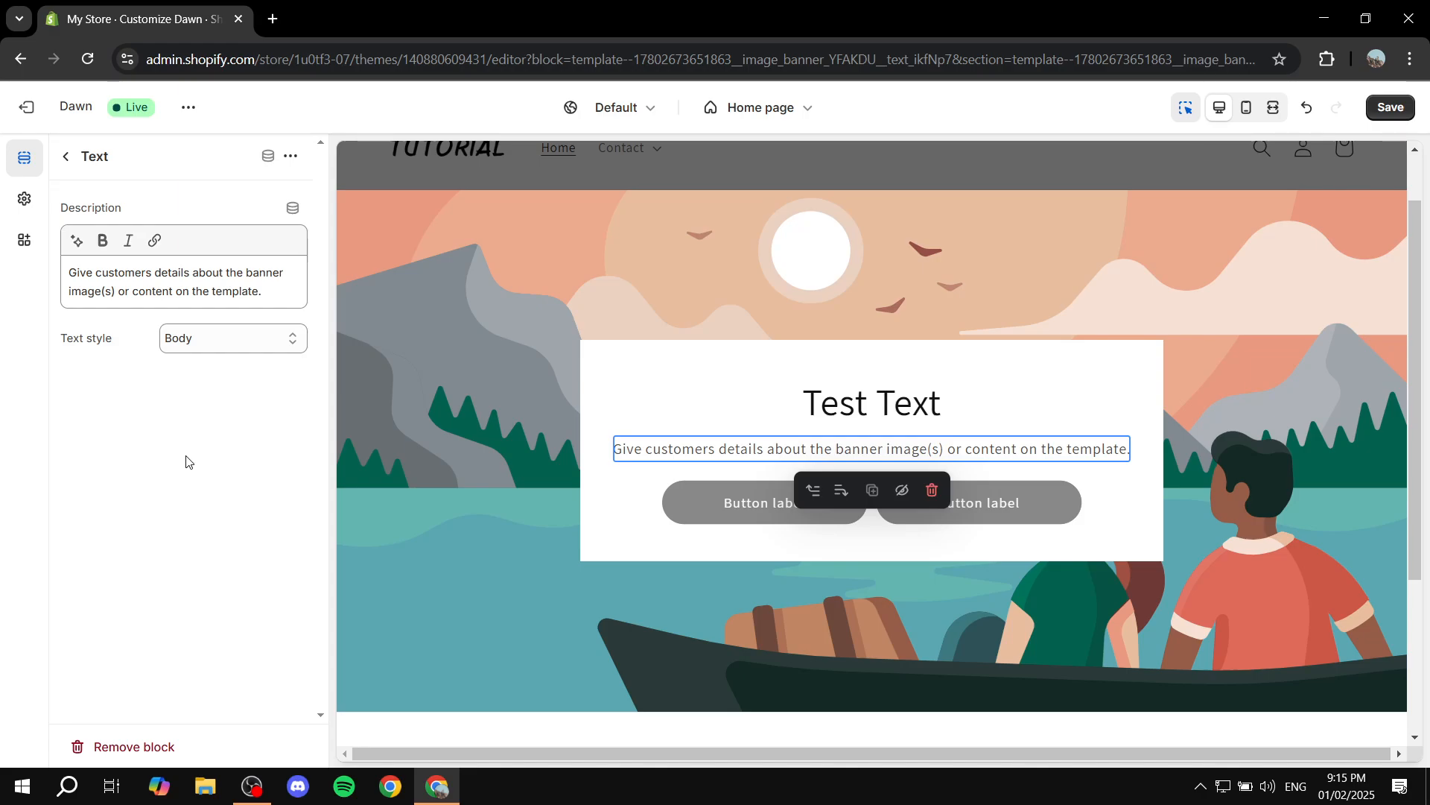
pyautogui.click(66, 156)
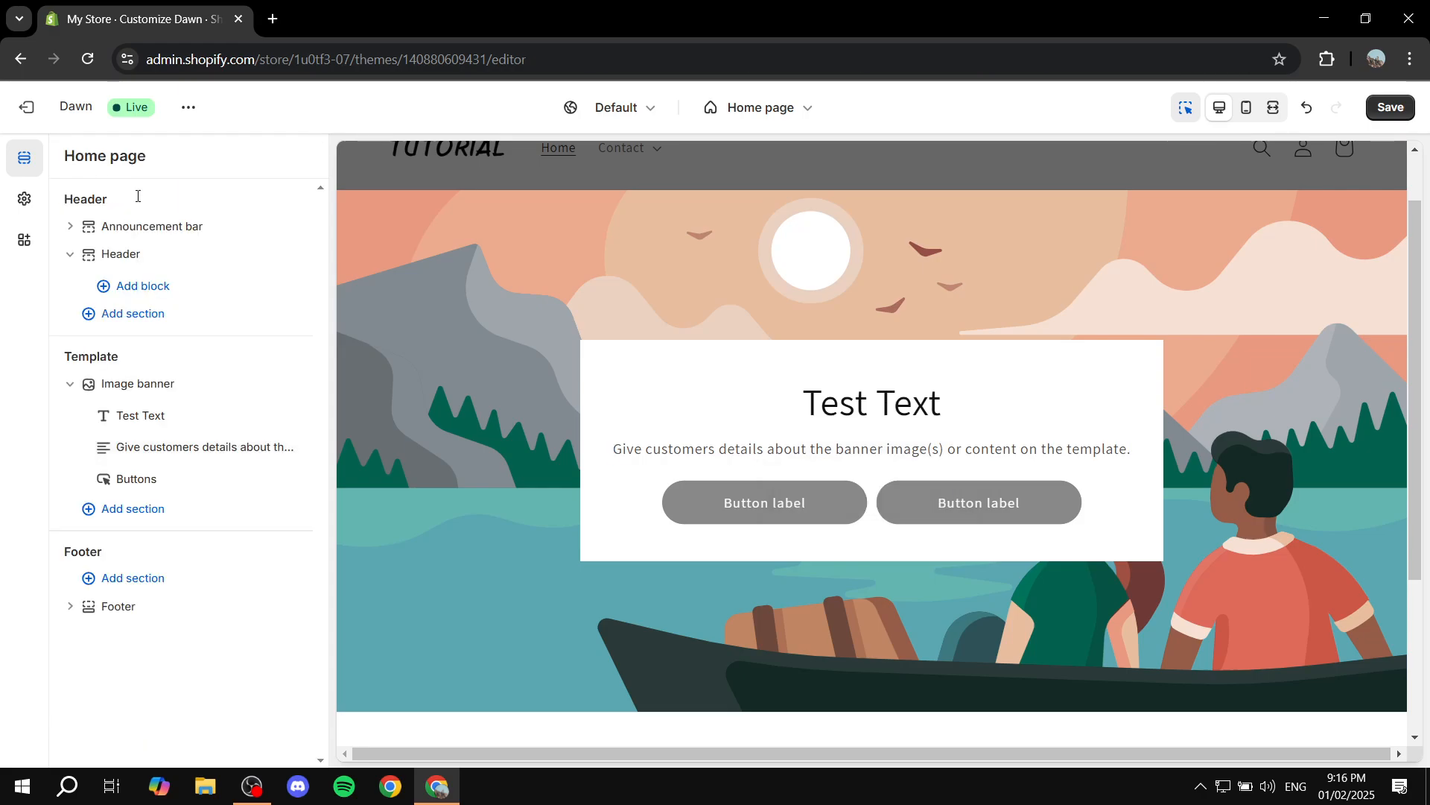
# - Clear the second button label in the Image banner's Buttons block to hide that button
pyautogui.click(143, 487)
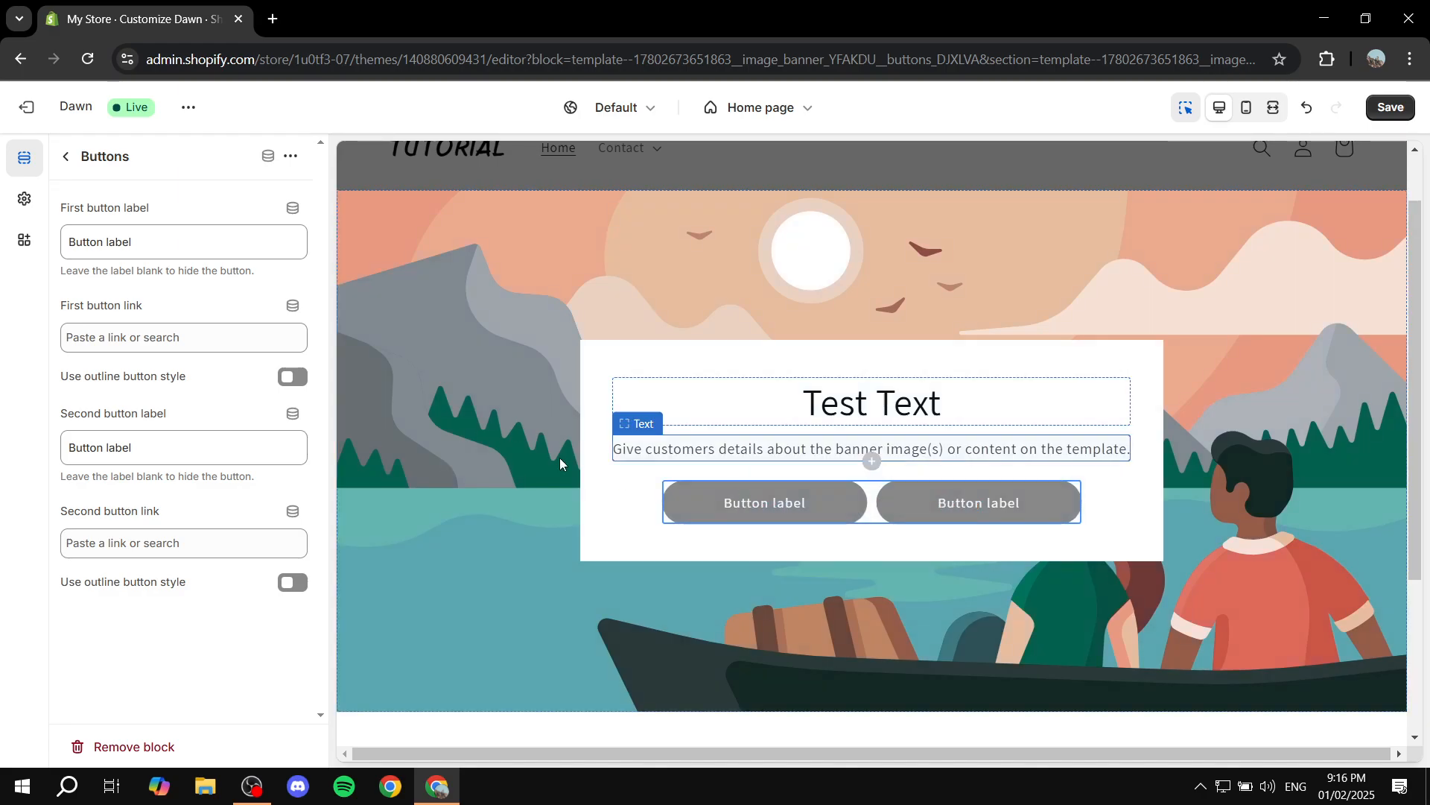
pyautogui.moveTo(198, 441); pyautogui.dragTo(39, 444)
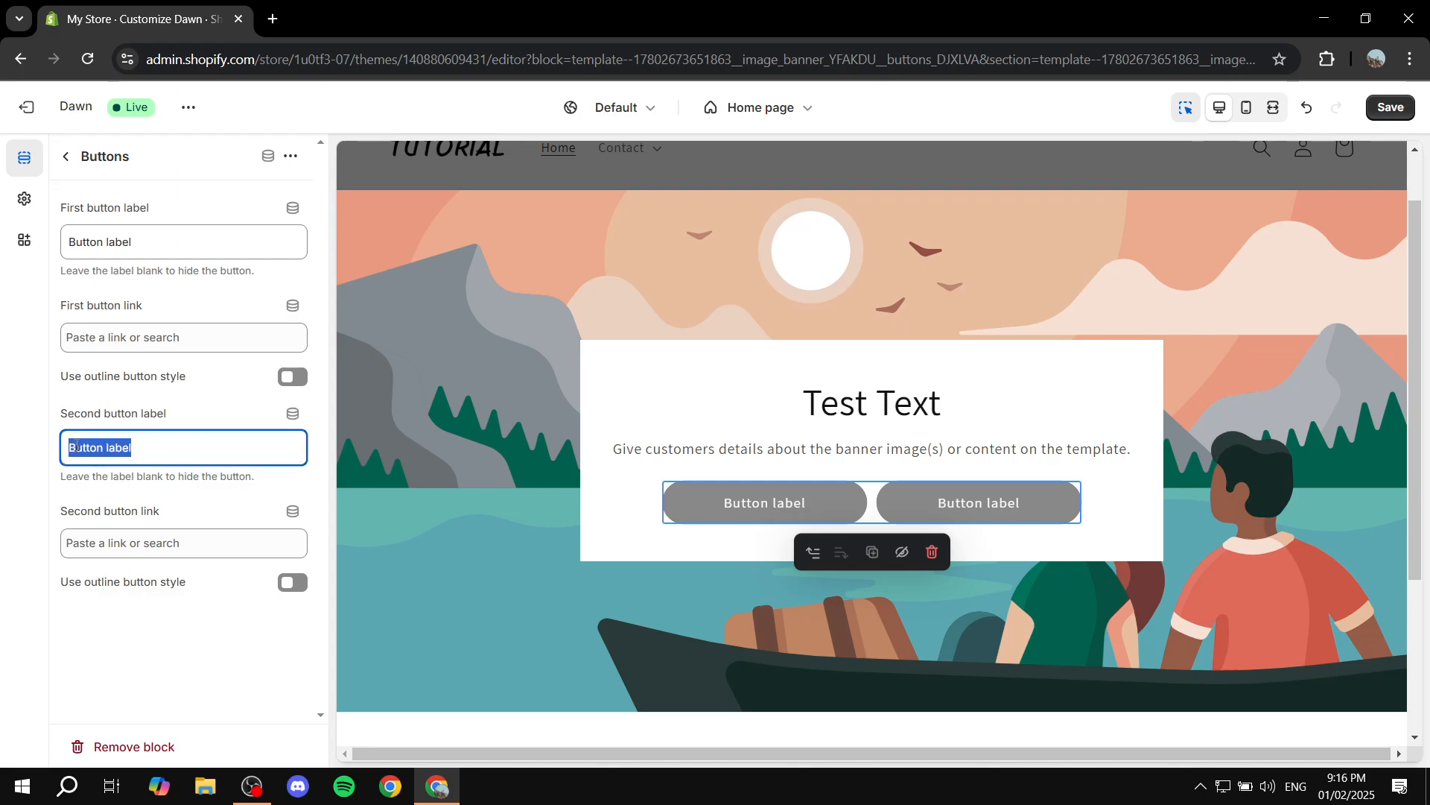
pyautogui.press('BackSpace')
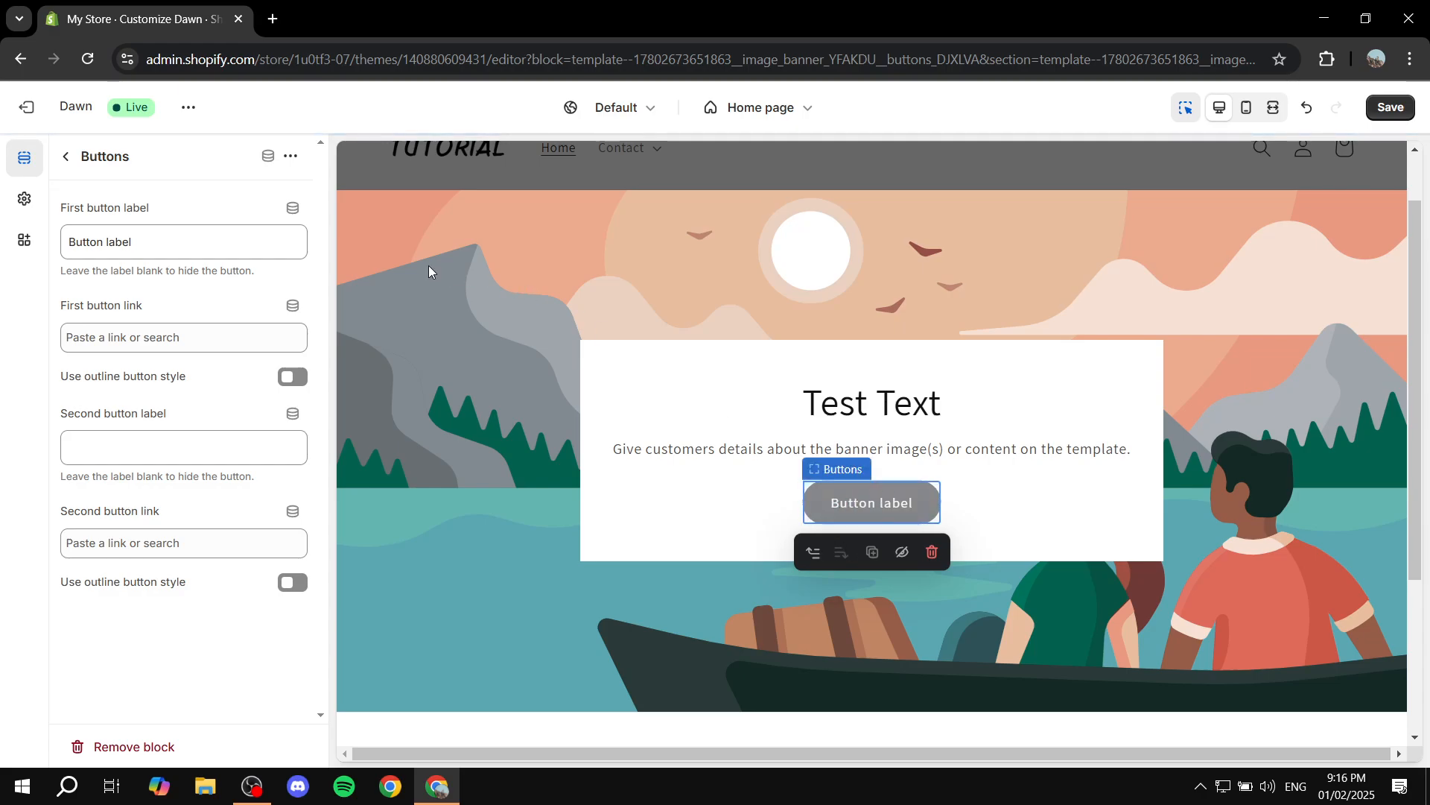
# - Label the banner's first button "Buy Now", link it to google.com and return to the home page's section list
pyautogui.moveTo(218, 231); pyautogui.dragTo(0, 237)
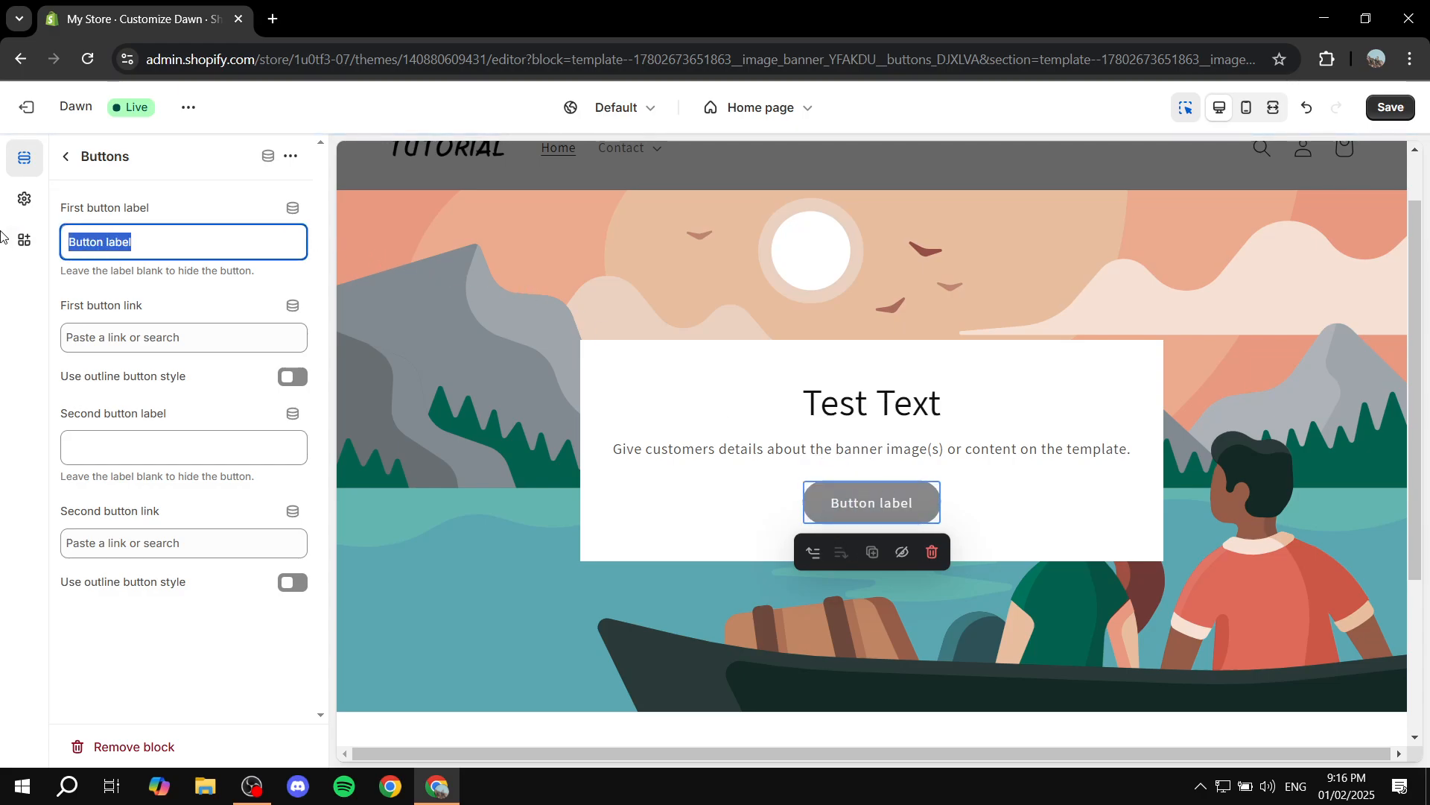
pyautogui.write('Buy Now')
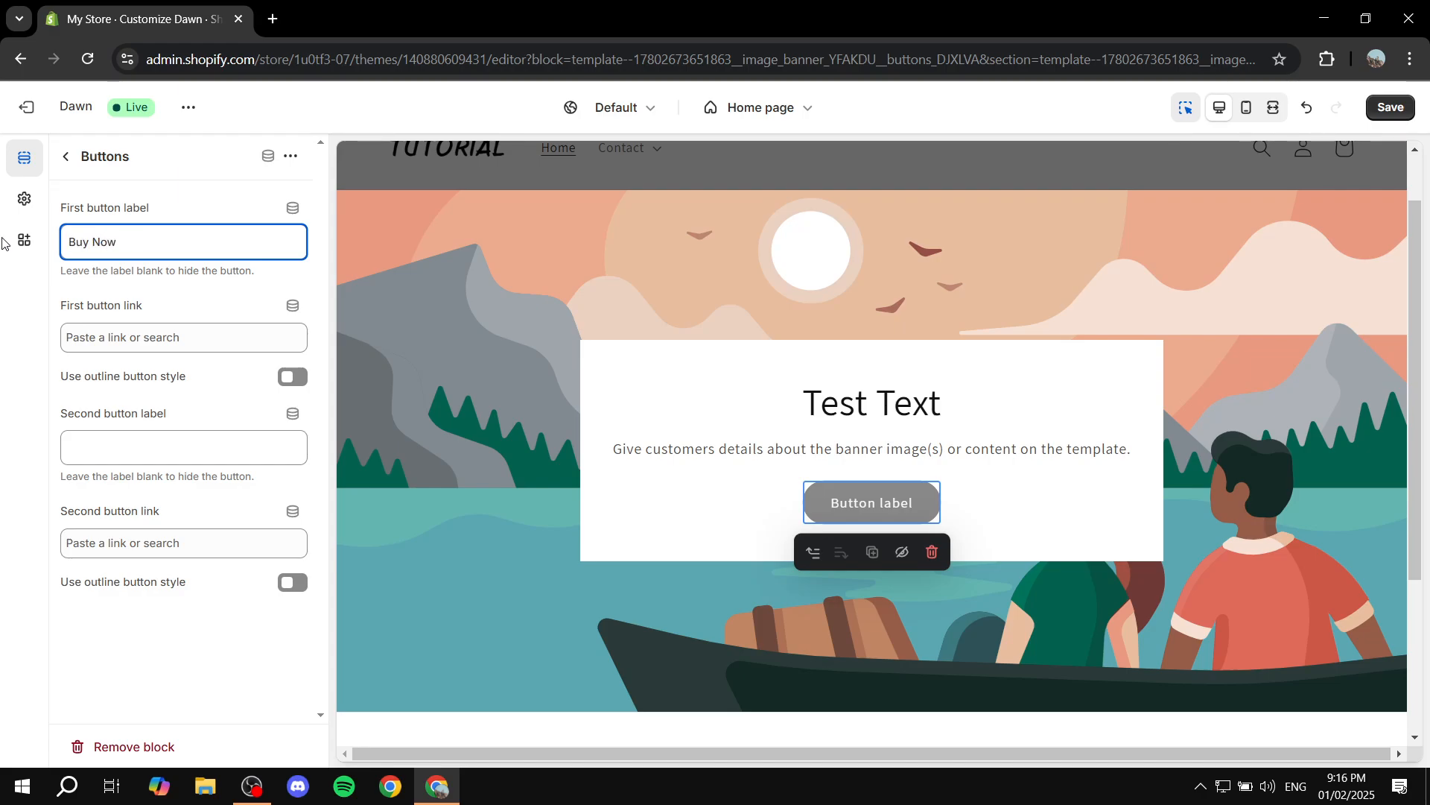
pyautogui.click(149, 337)
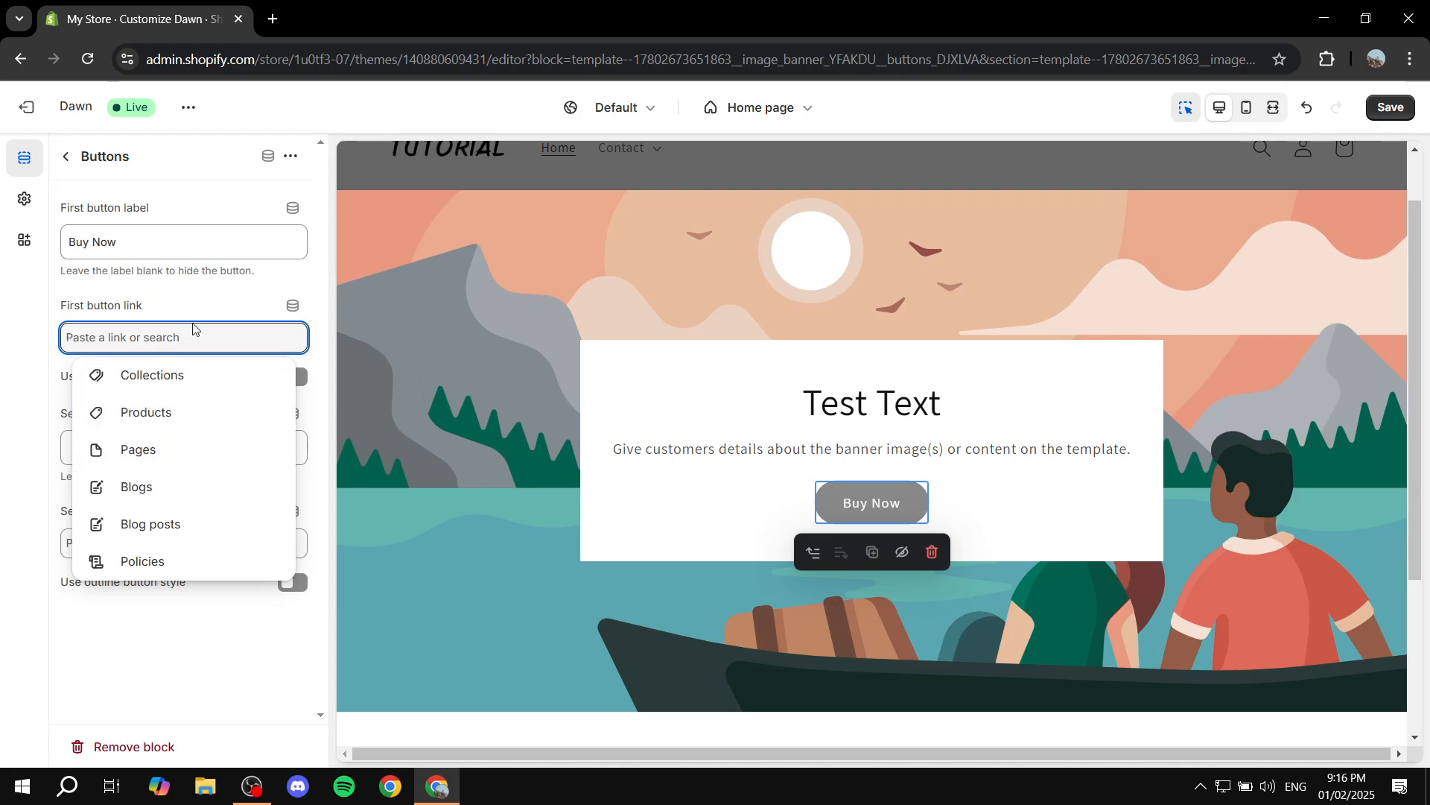
pyautogui.write('google')
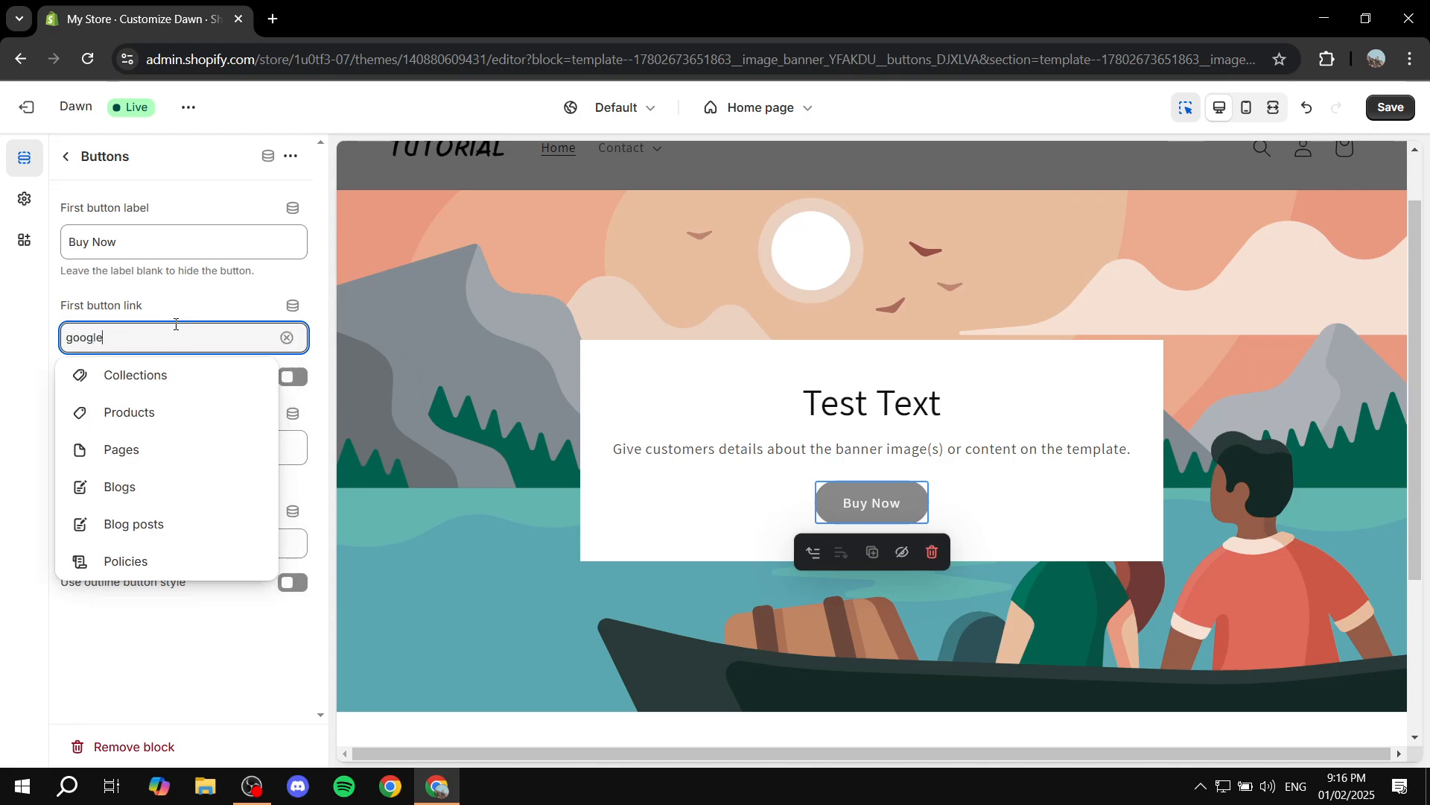
pyautogui.write('.com')
pyautogui.press('Return')
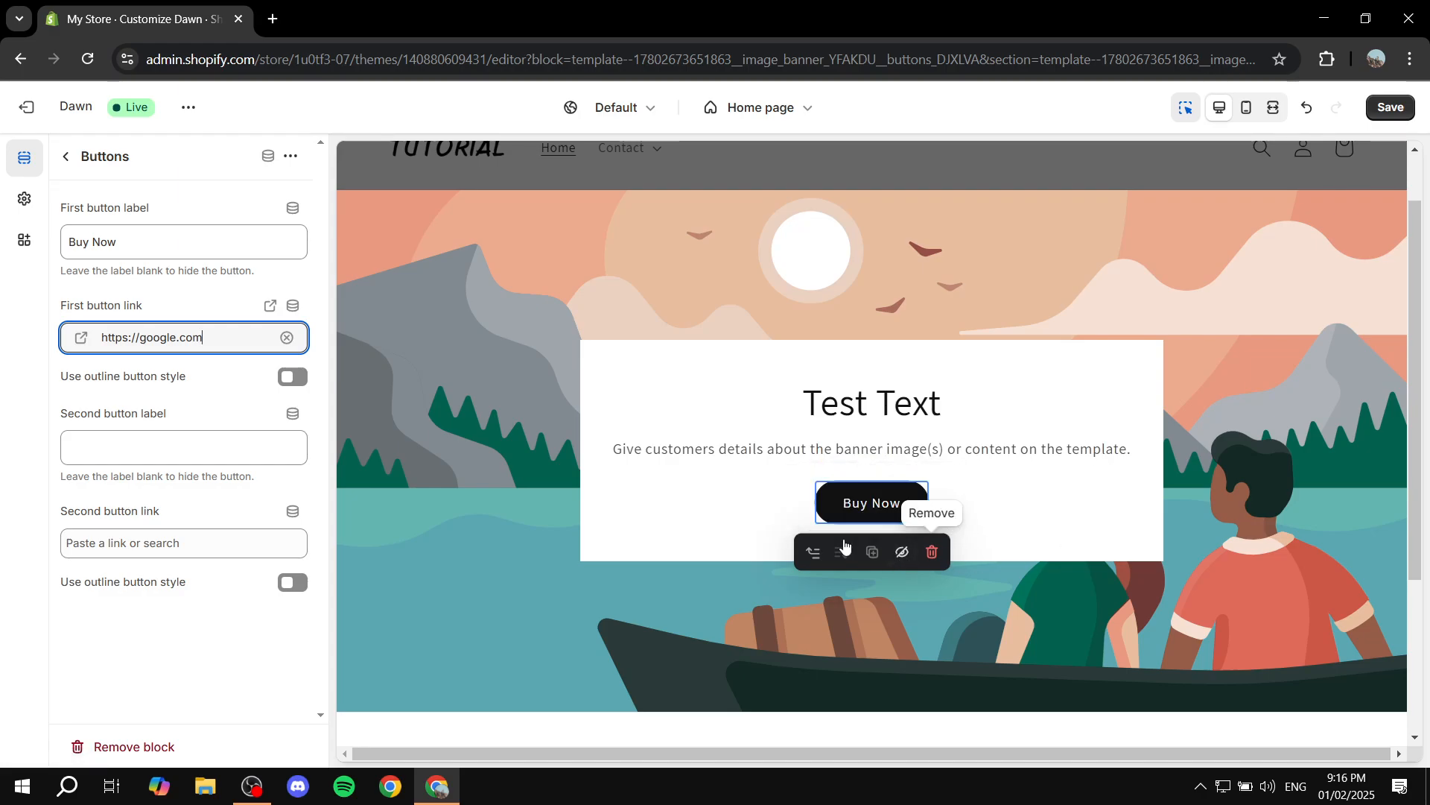
pyautogui.click(299, 384)
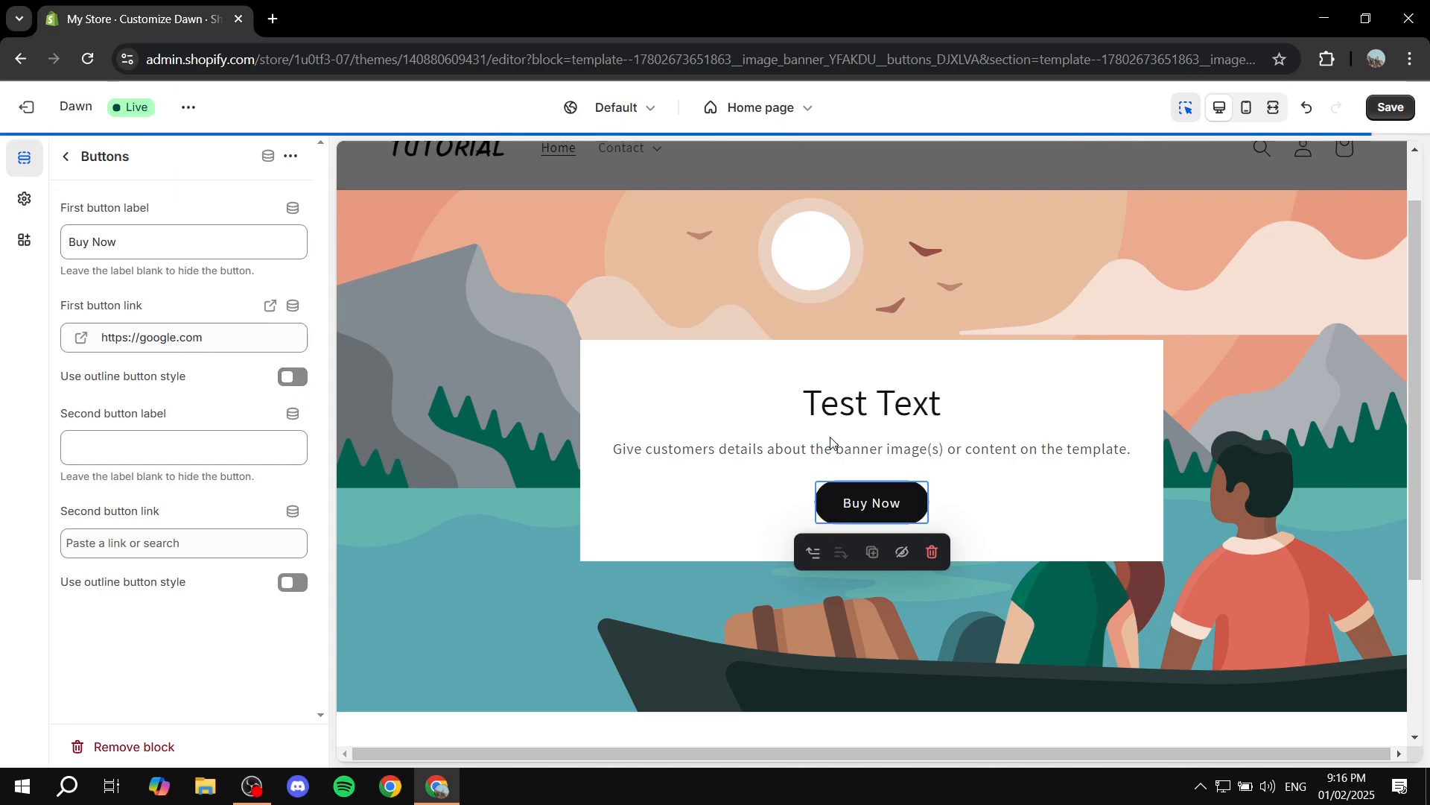
pyautogui.click(66, 157)
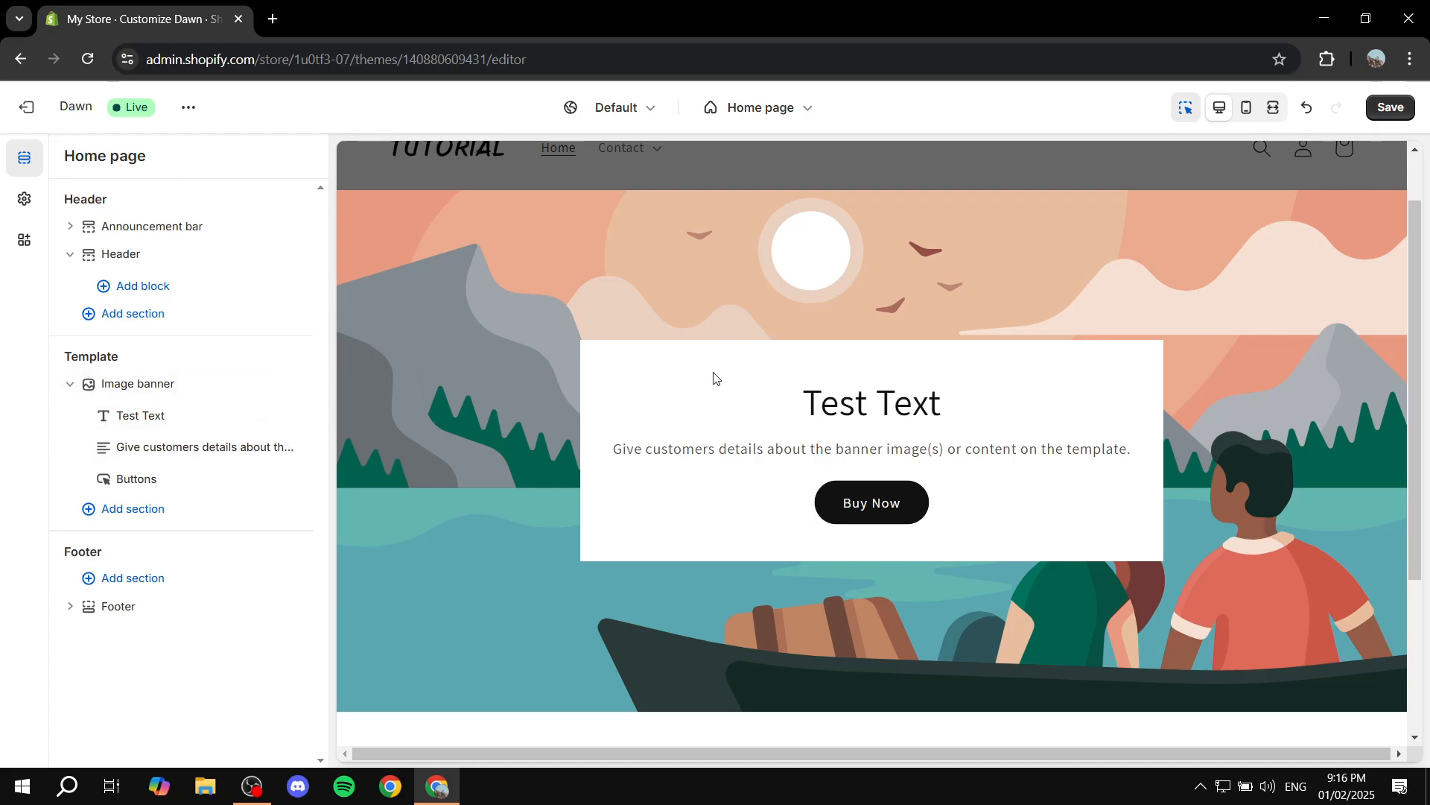
# - Set the Image banner's first image to the existing autumn-trees-hillside JPG file
pyautogui.click(146, 388)
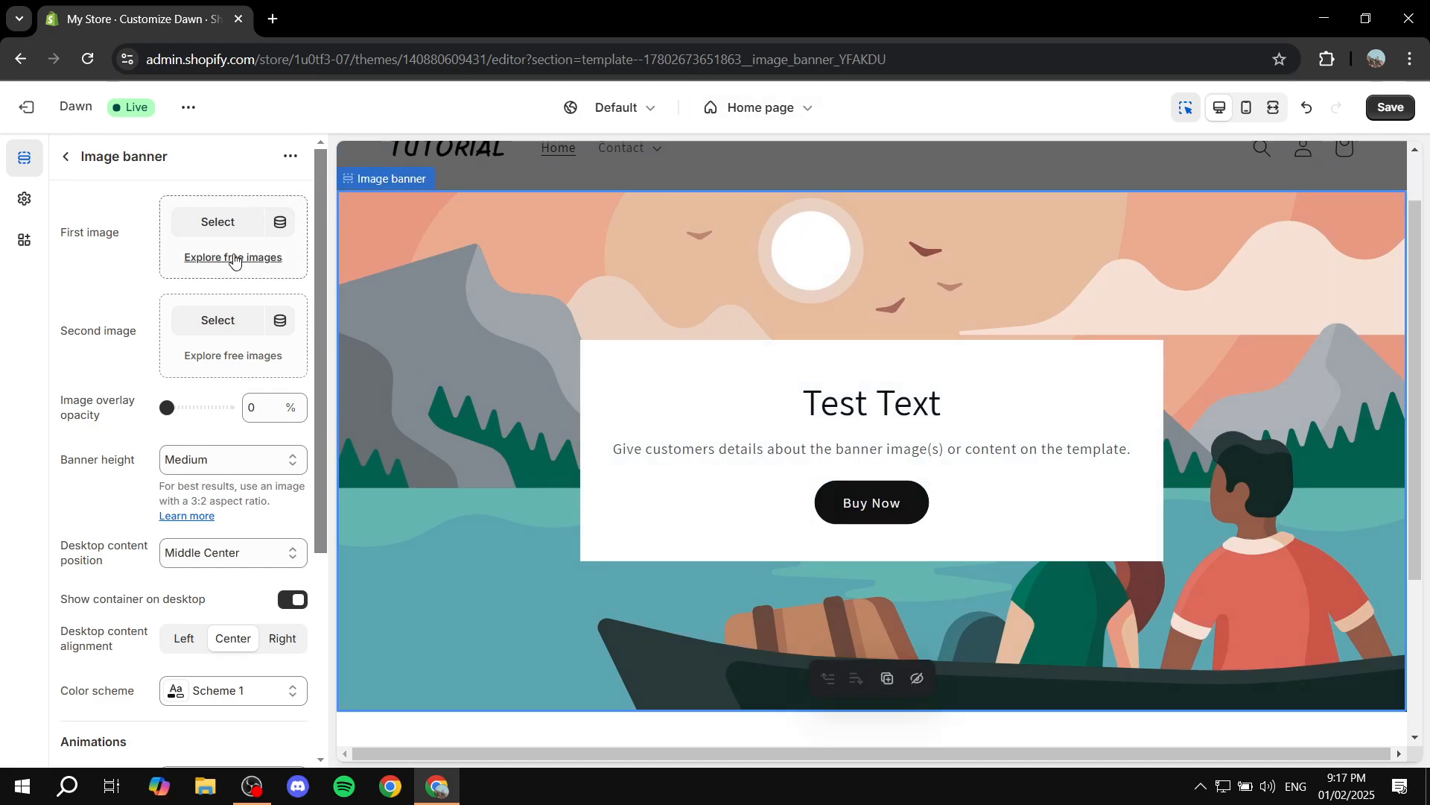
pyautogui.click(217, 224)
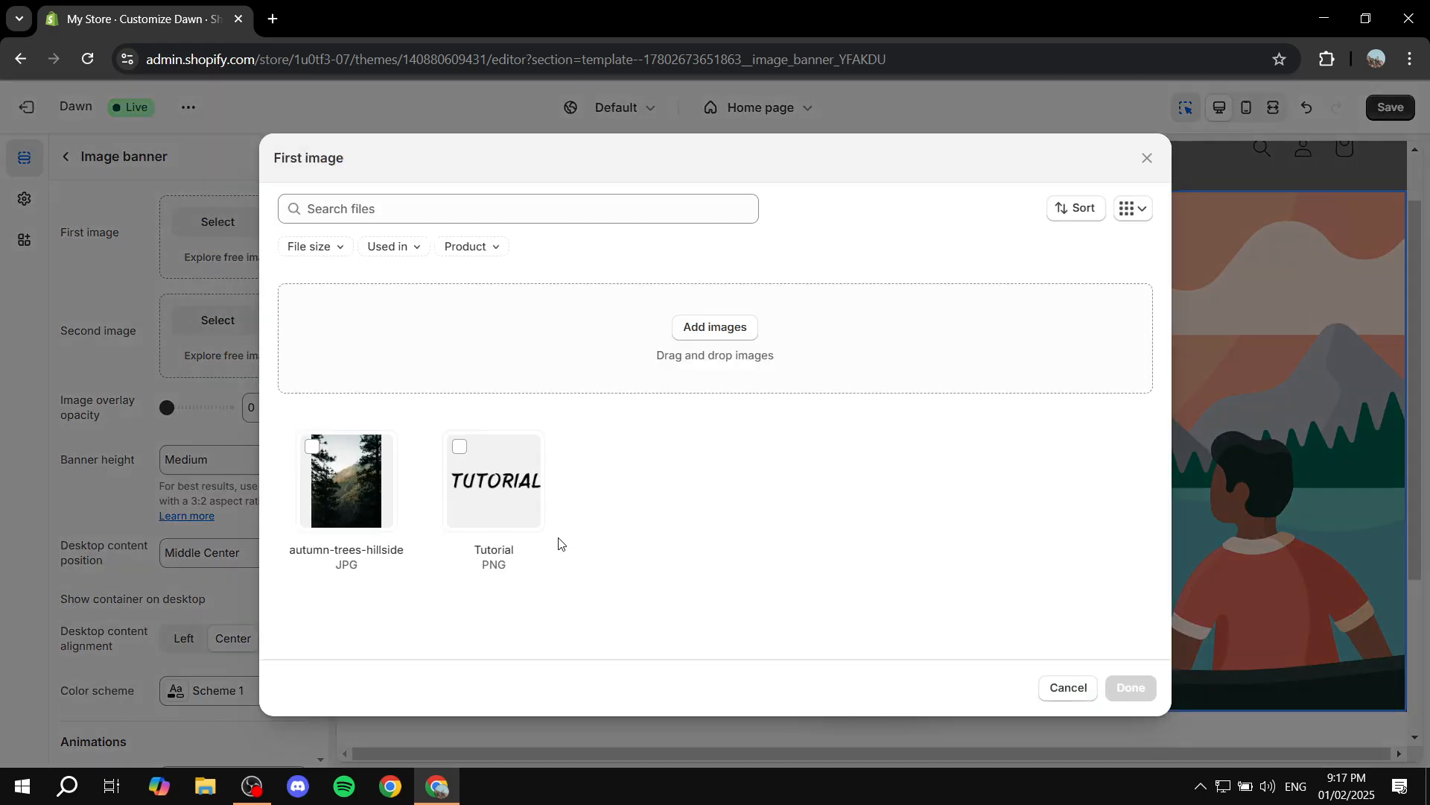
pyautogui.click(313, 448)
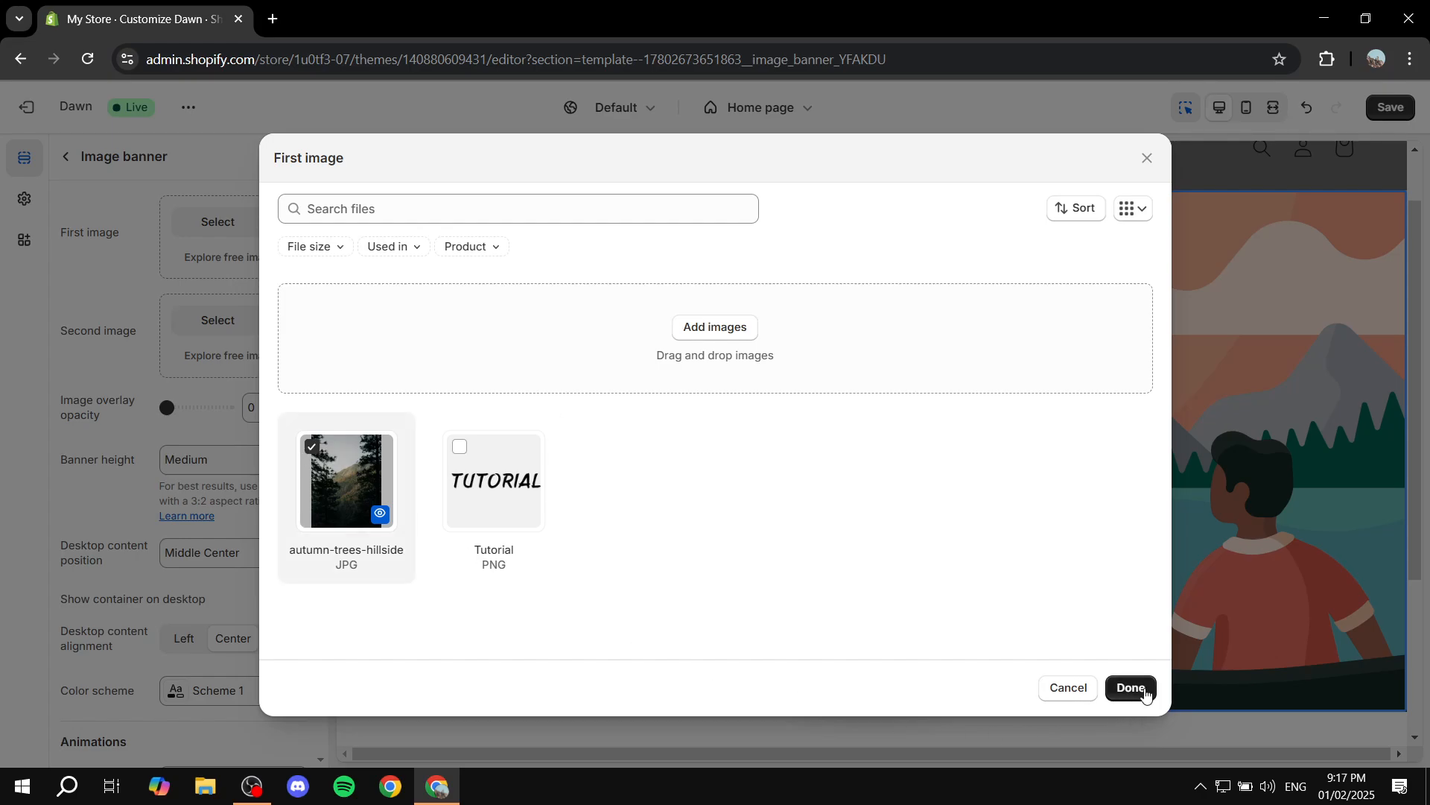
pyautogui.click(1130, 687)
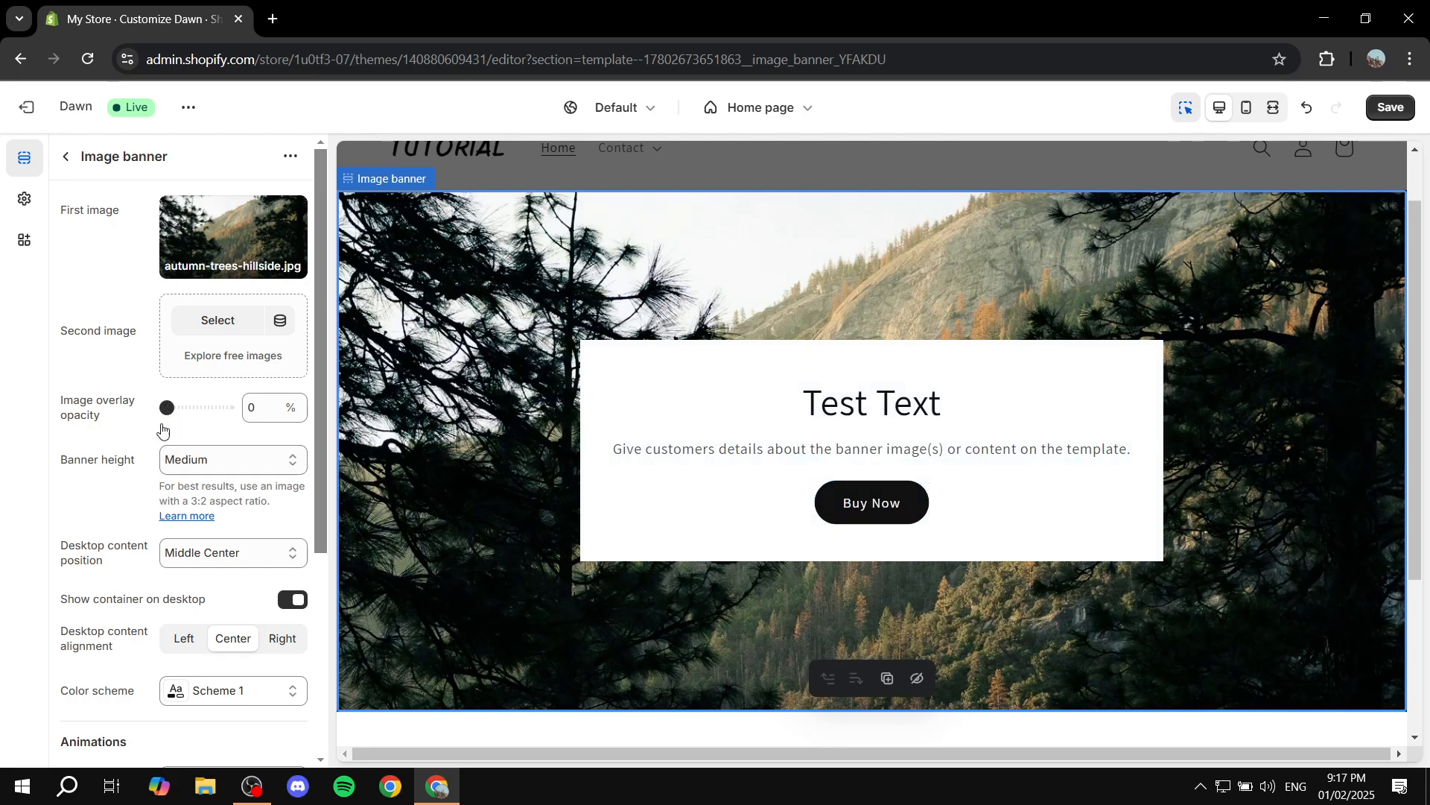
# - Set the Image banner's height to Small
pyautogui.click(224, 460)
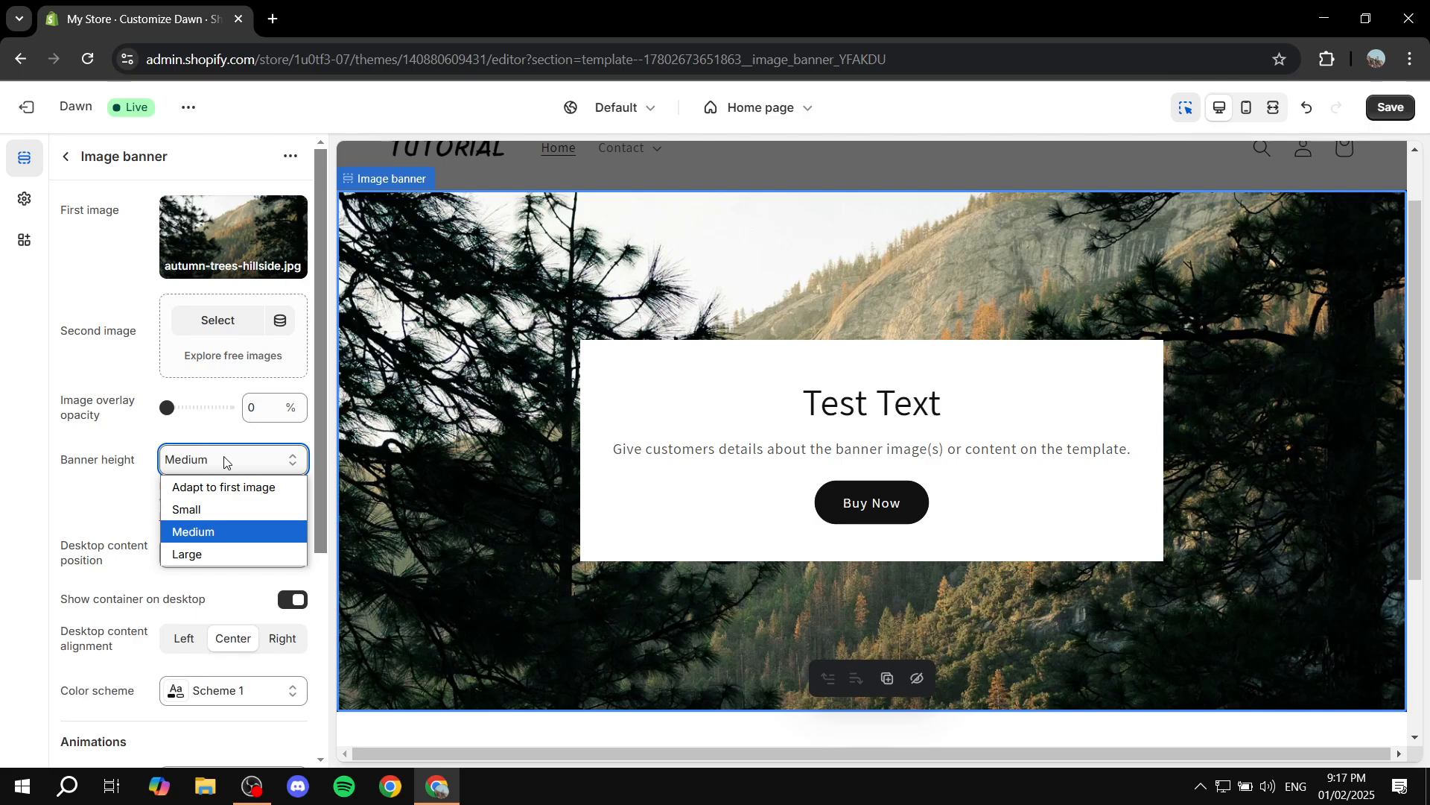
pyautogui.click(222, 506)
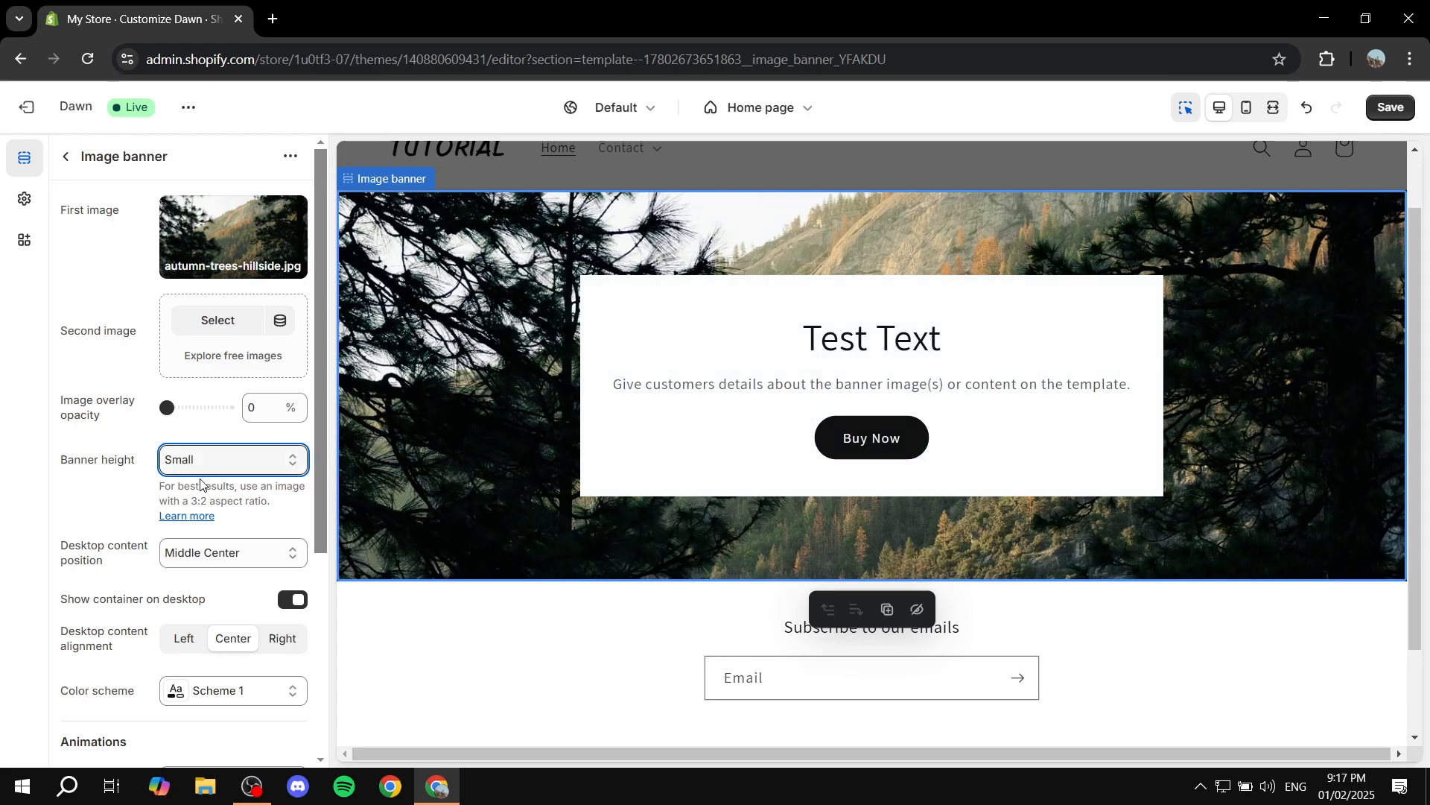
pyautogui.scroll(-1, 81, 451)
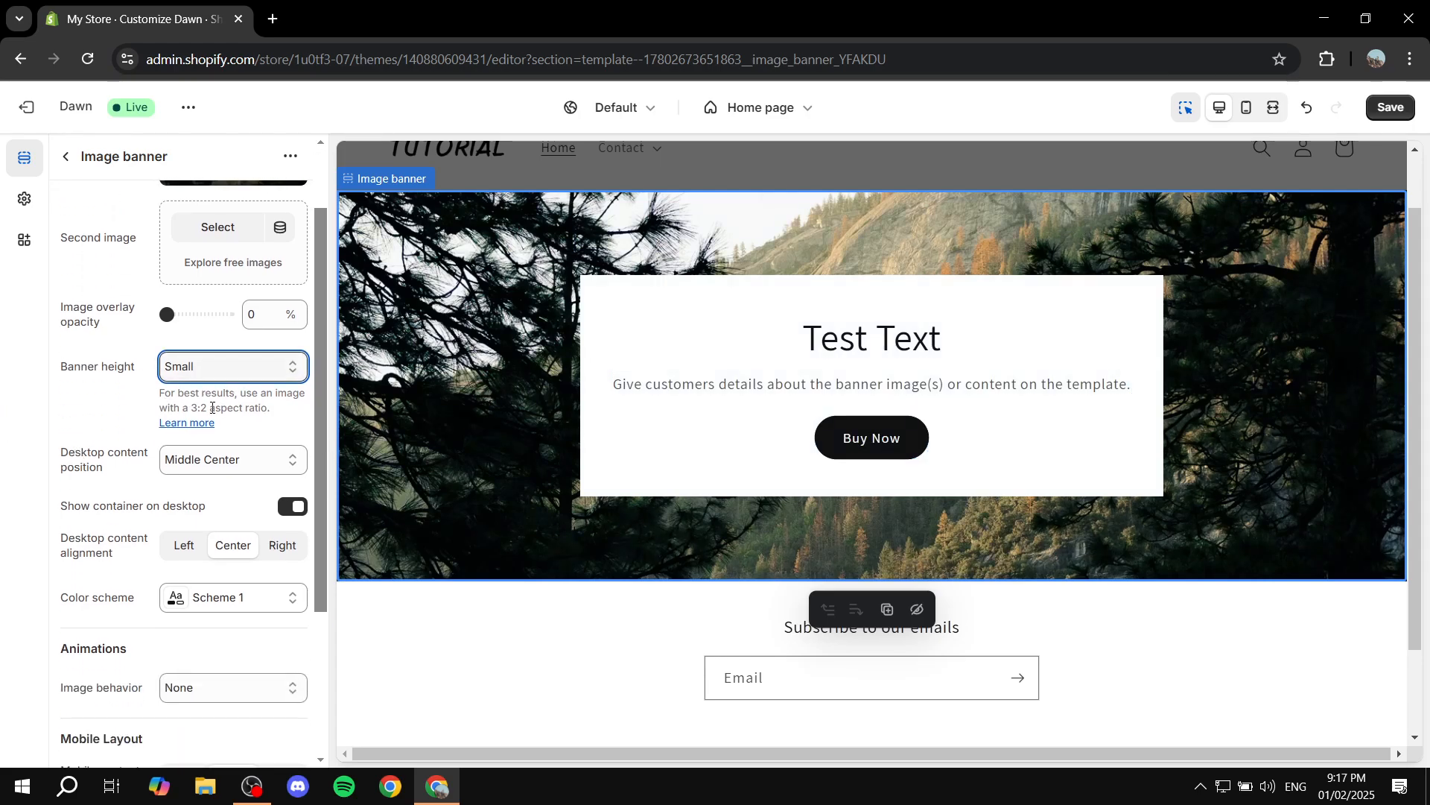
# - Set the Image banner's color scheme to Scheme 5 and collapse the banner in the home page's section list
pyautogui.scroll(-1, 212, 492)
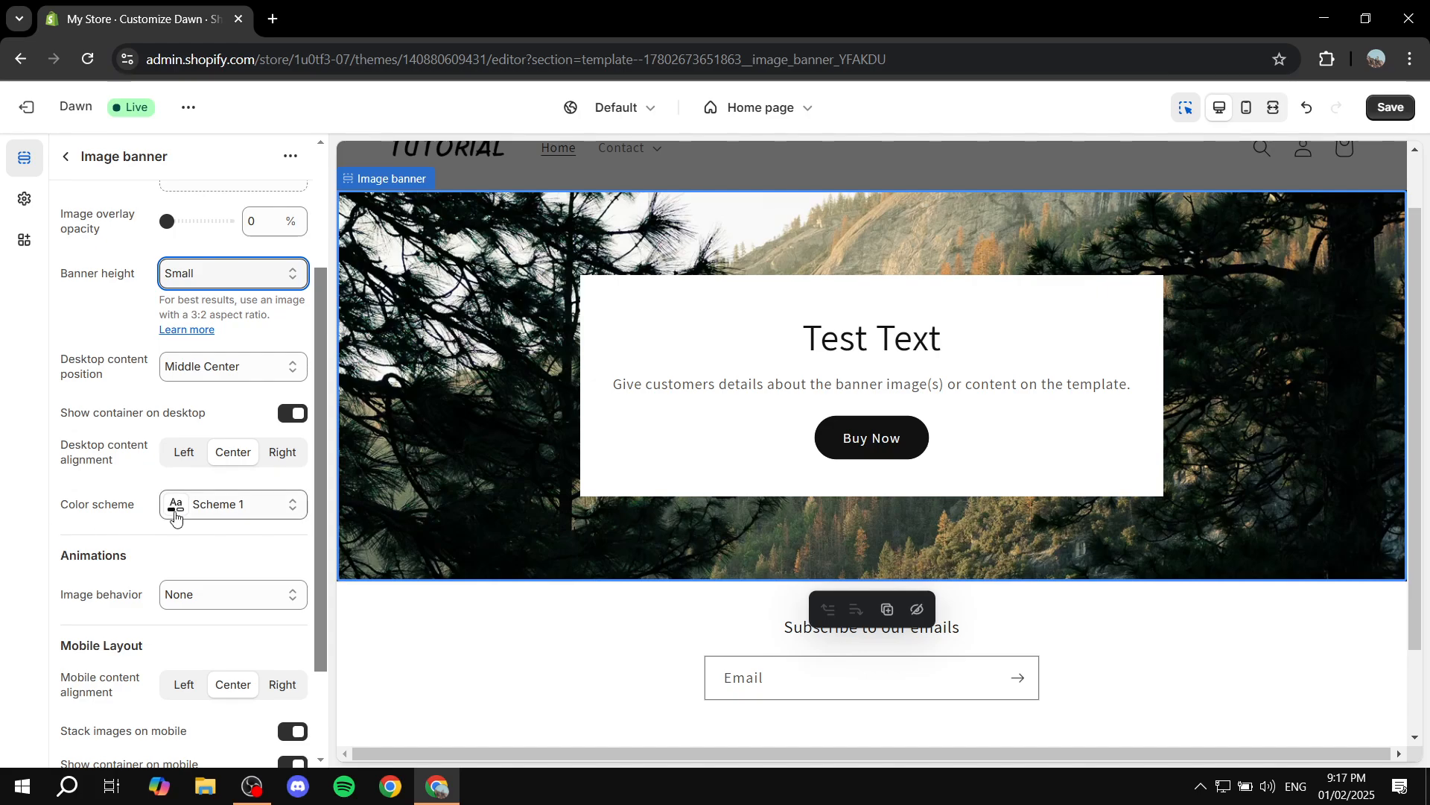
pyautogui.click(222, 505)
pyautogui.click(221, 505)
pyautogui.click(248, 361)
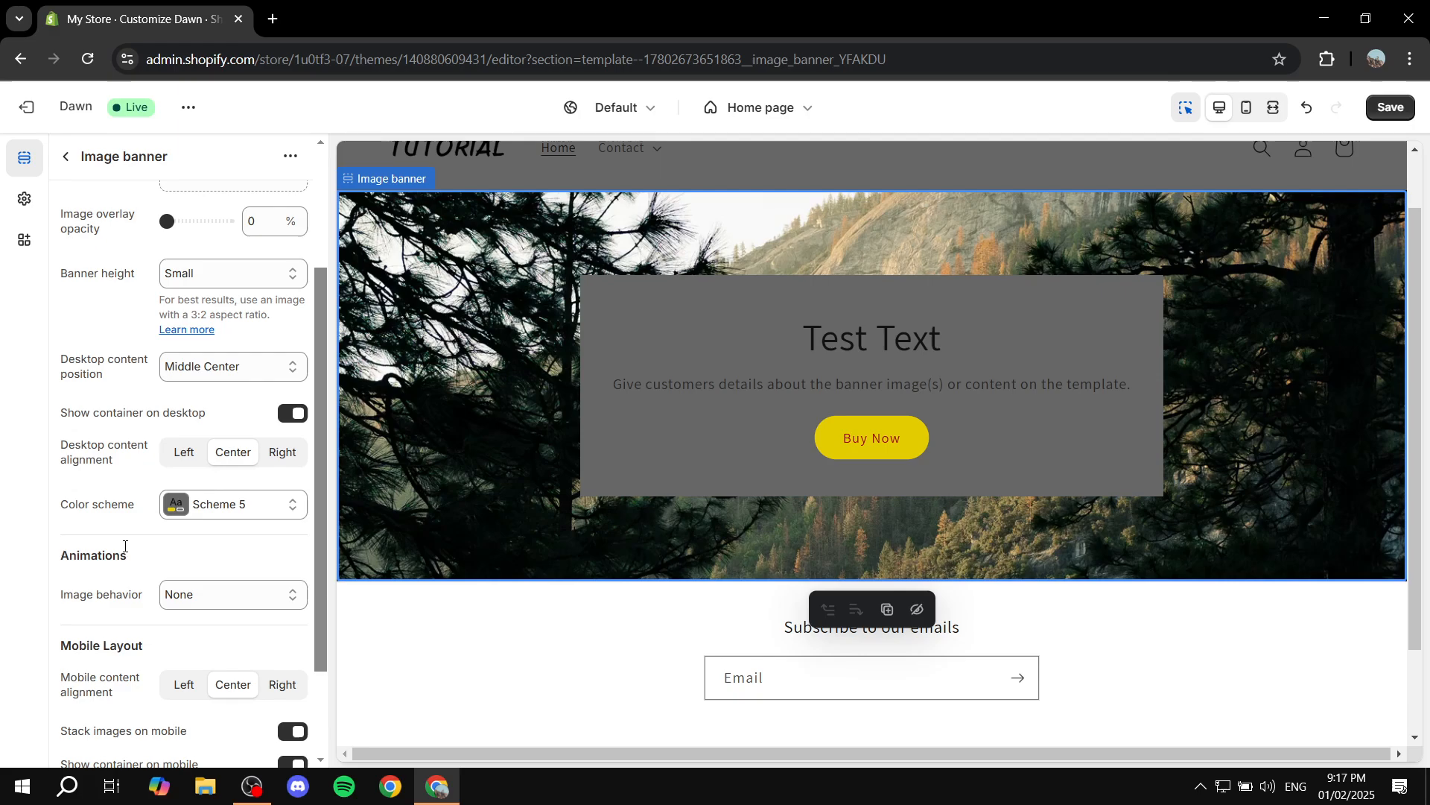
pyautogui.scroll(-2, 124, 546)
pyautogui.click(68, 154)
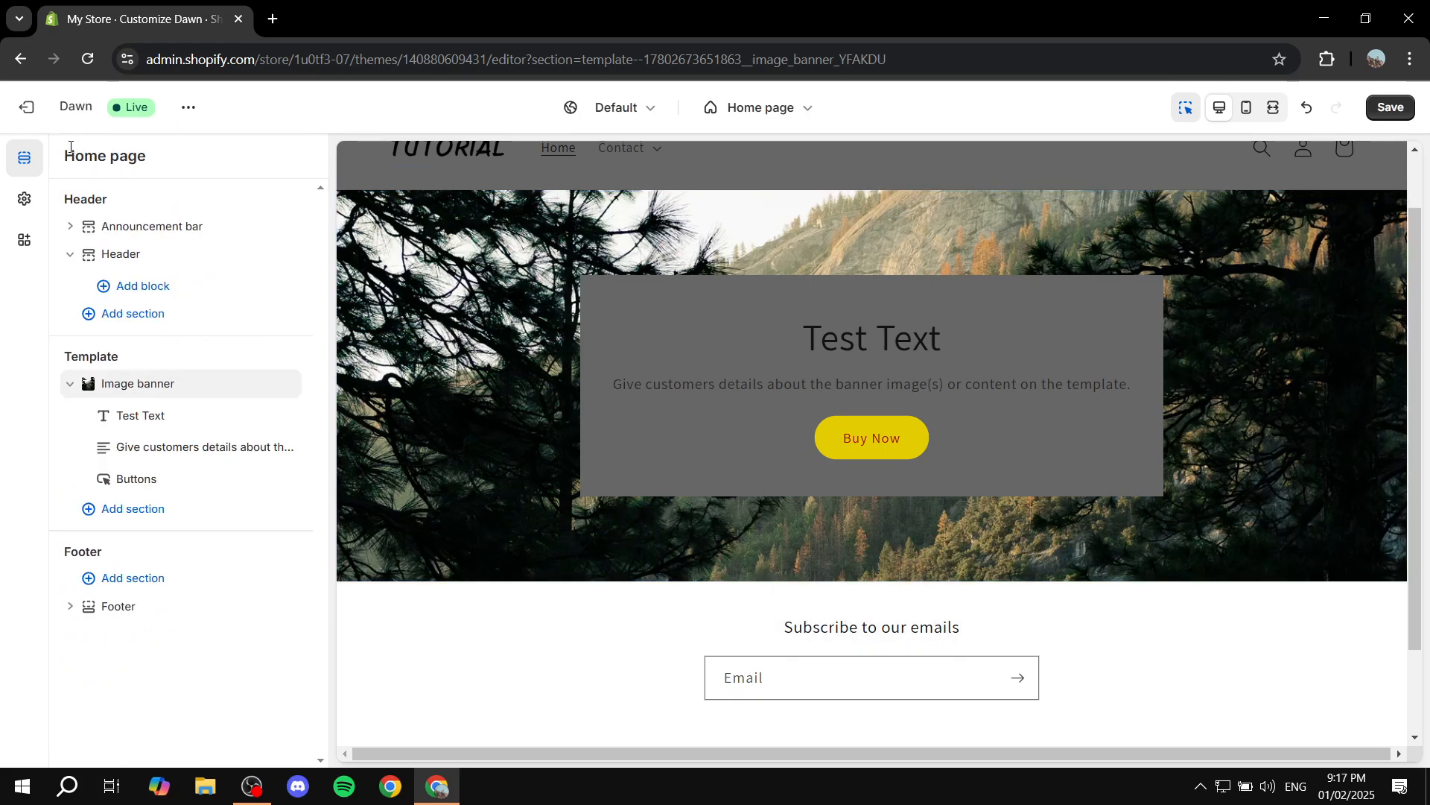
pyautogui.click(71, 388)
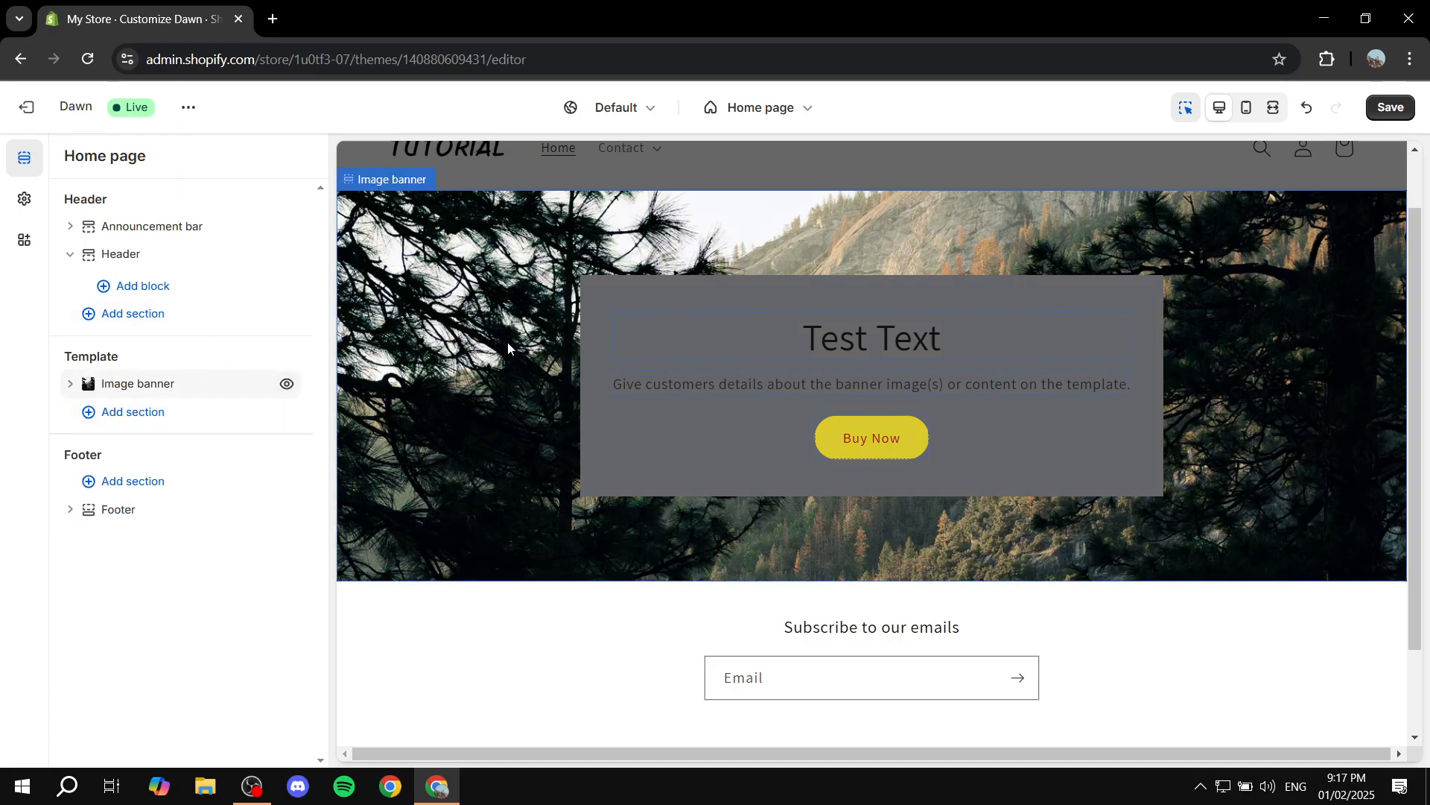
pyautogui.scroll(1, 620, 338)
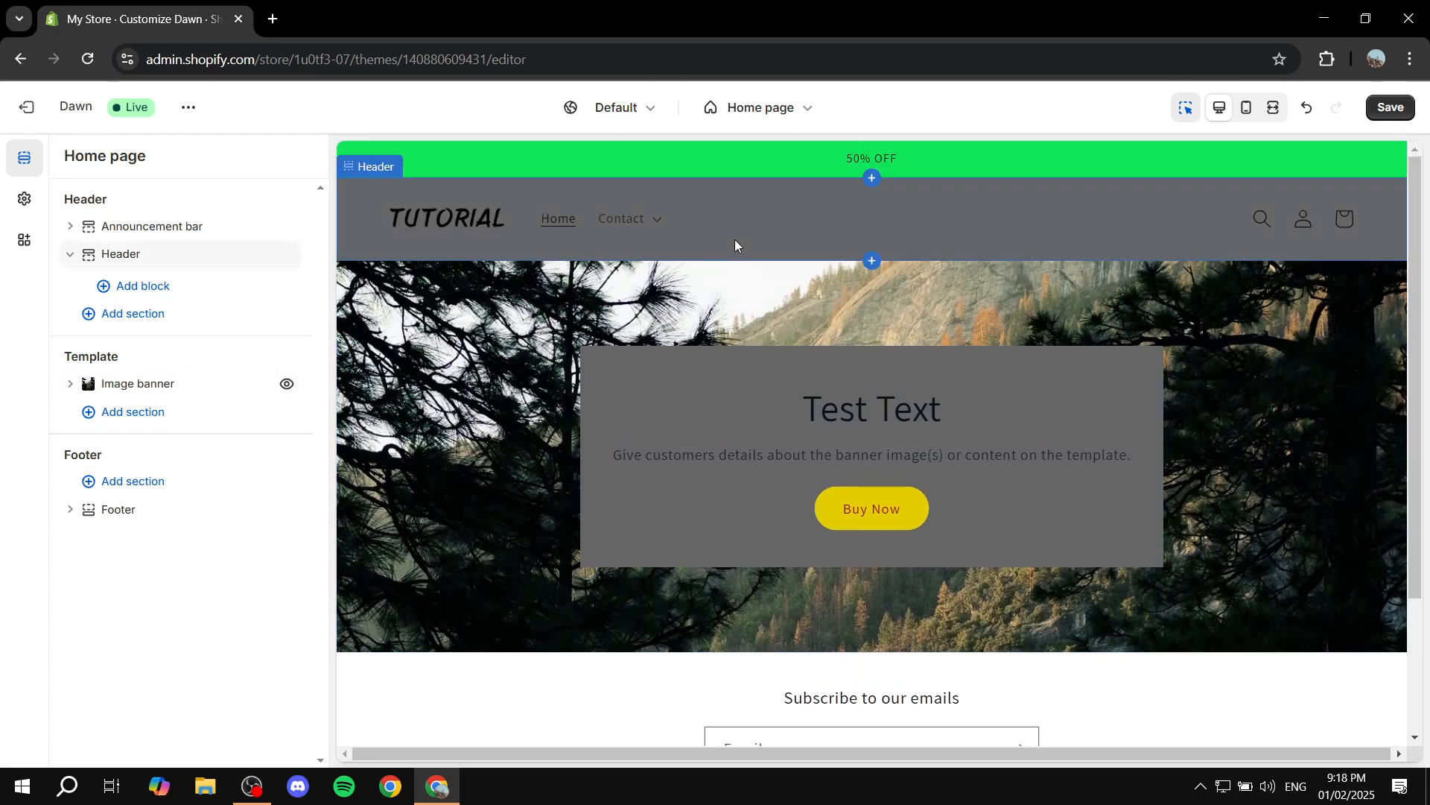
# - Set the Footer section's color scheme to Scheme 5
pyautogui.scroll(-3, 879, 578)
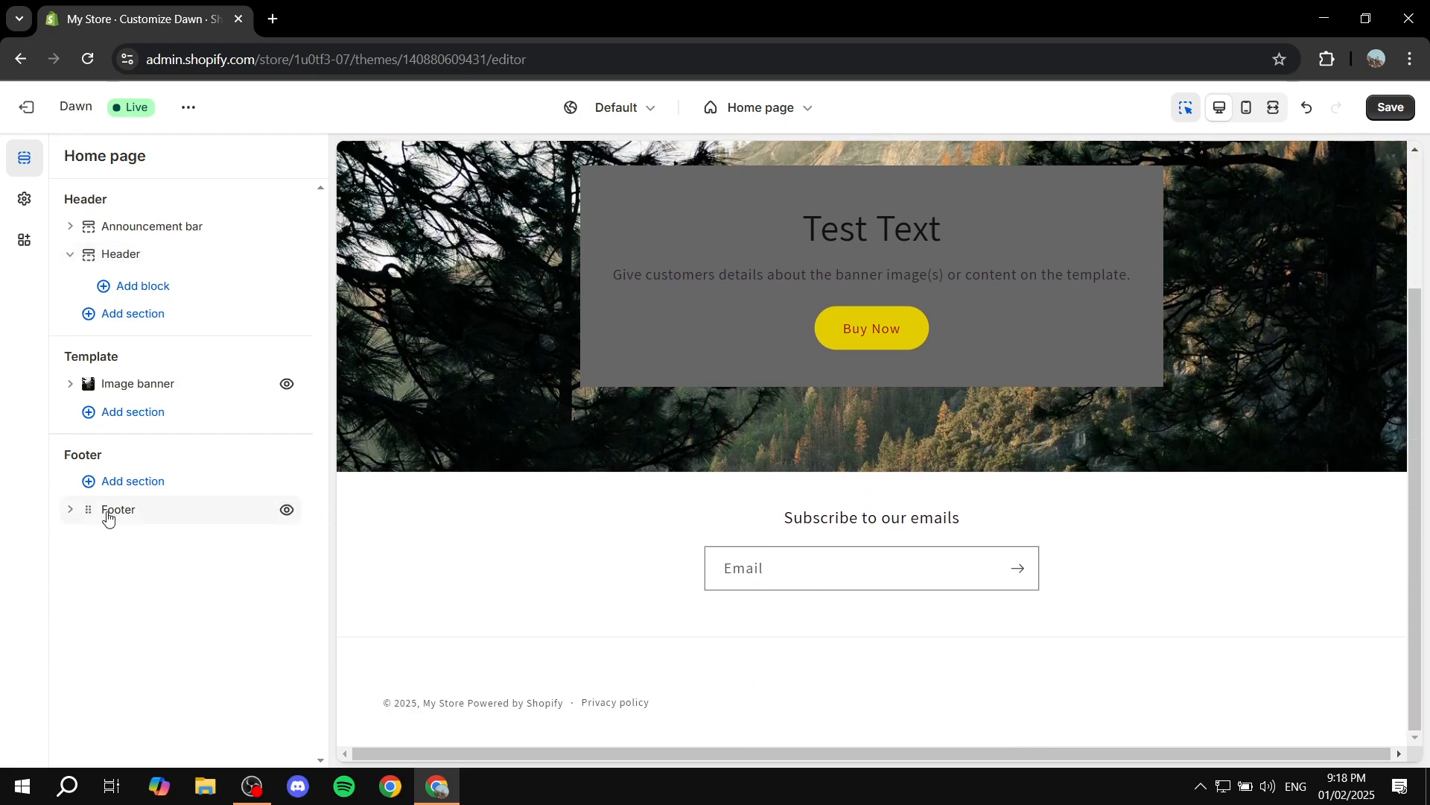
pyautogui.click(113, 514)
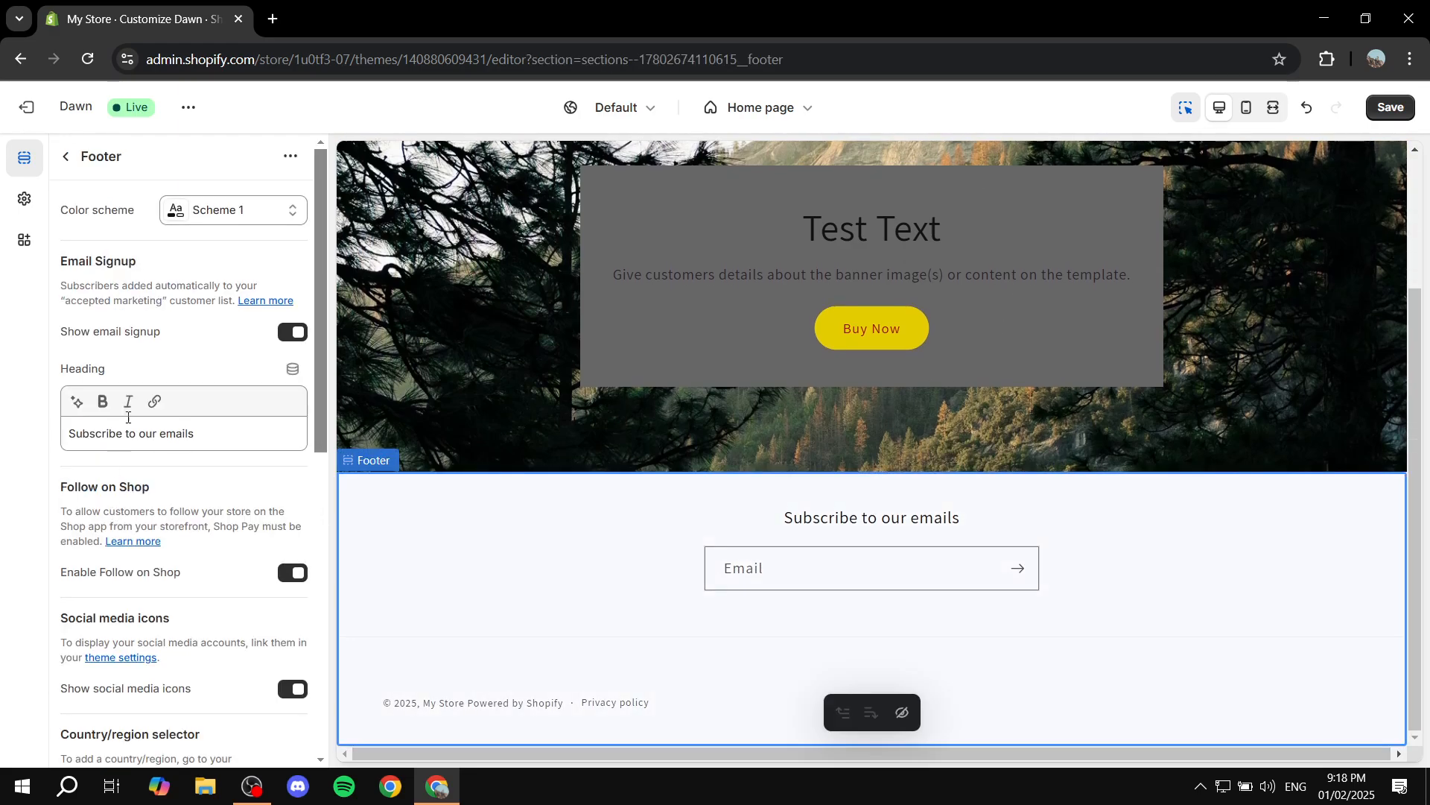
pyautogui.click(246, 215)
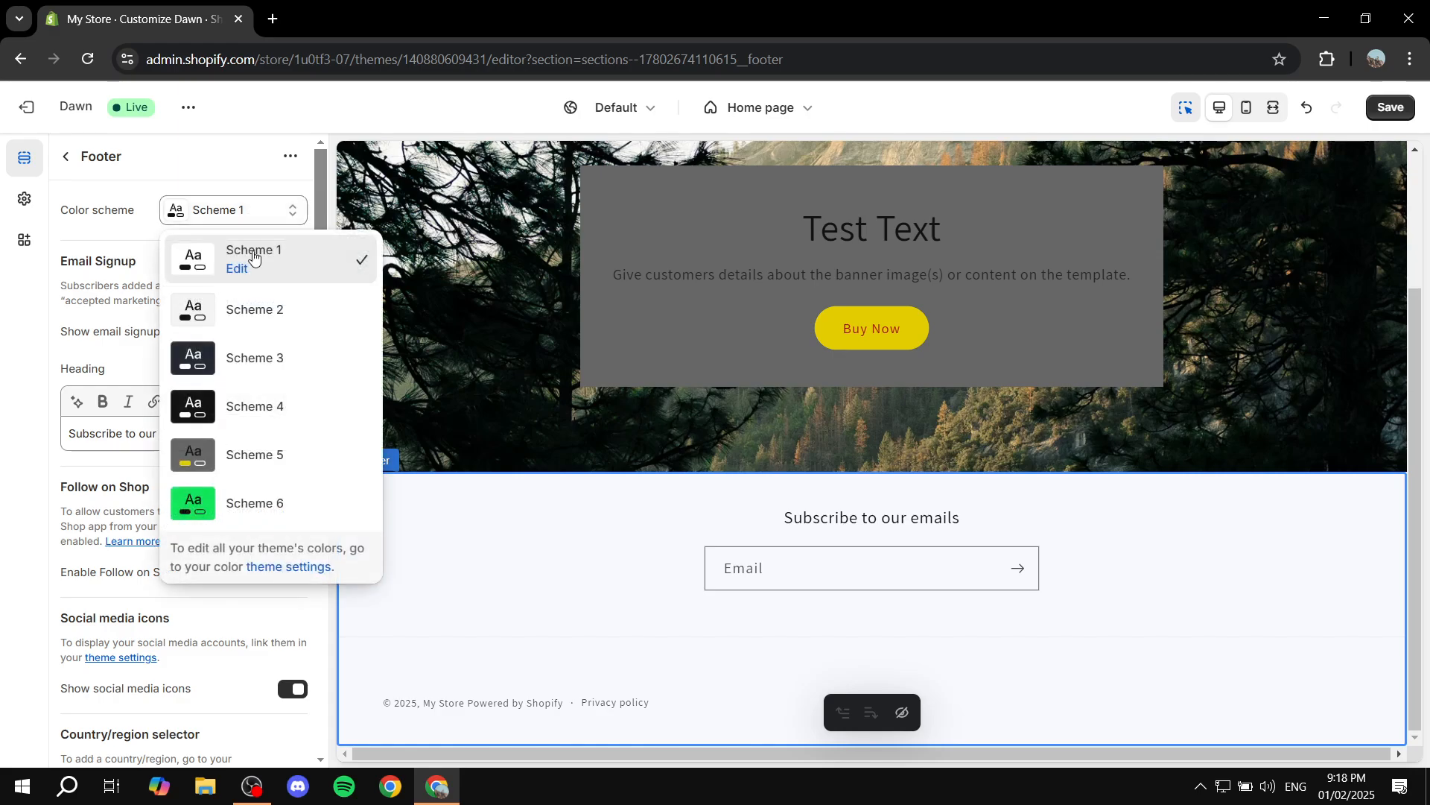
pyautogui.click(232, 463)
# - Review the Footer's other settings, from email signup and social media icons to policy links and spacing, and return to the section list
pyautogui.scroll(-1, 194, 348)
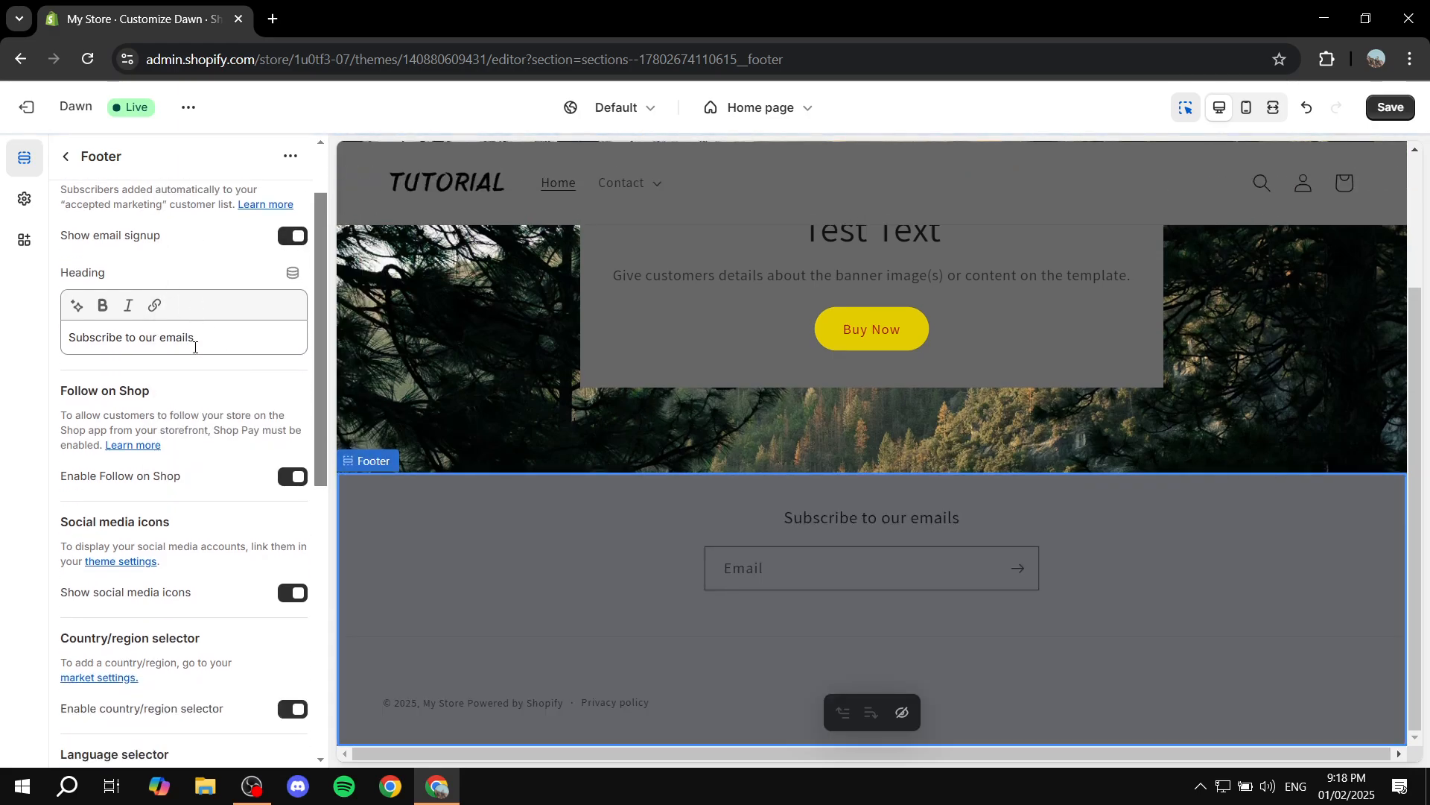
pyautogui.scroll(-2, 195, 347)
pyautogui.moveTo(59, 339); pyautogui.dragTo(187, 347)
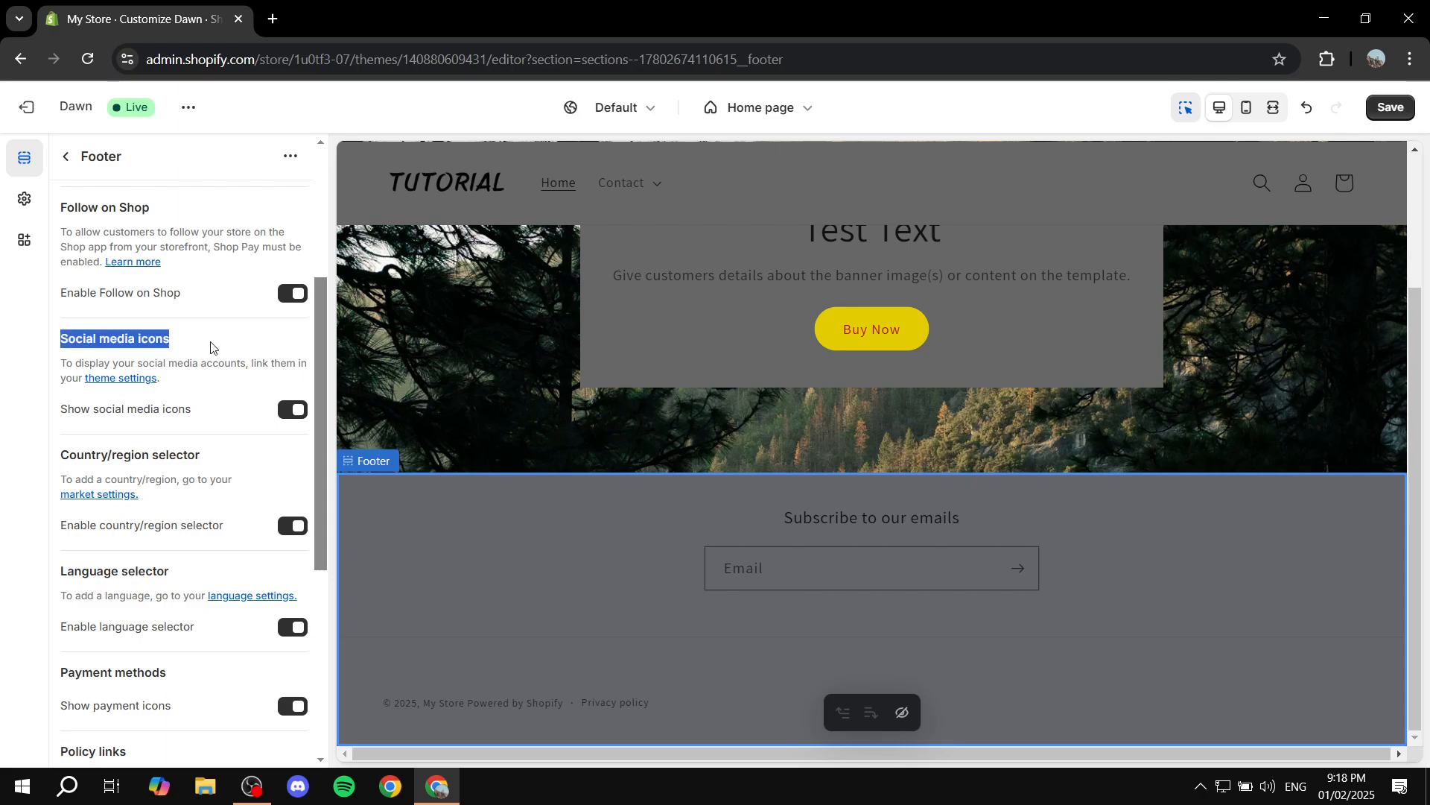
pyautogui.click(211, 346)
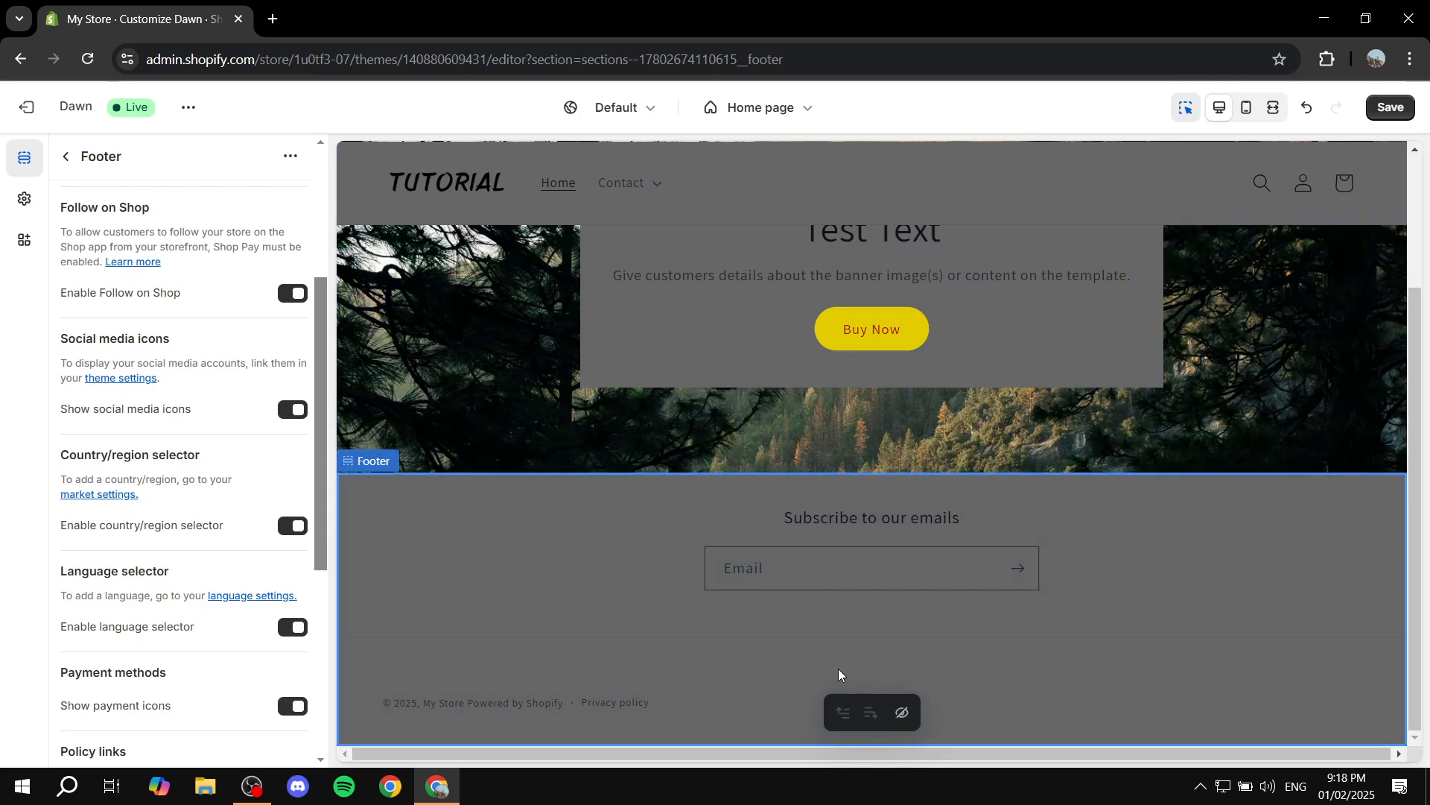
pyautogui.scroll(-5, 186, 514)
pyautogui.scroll(9, 176, 521)
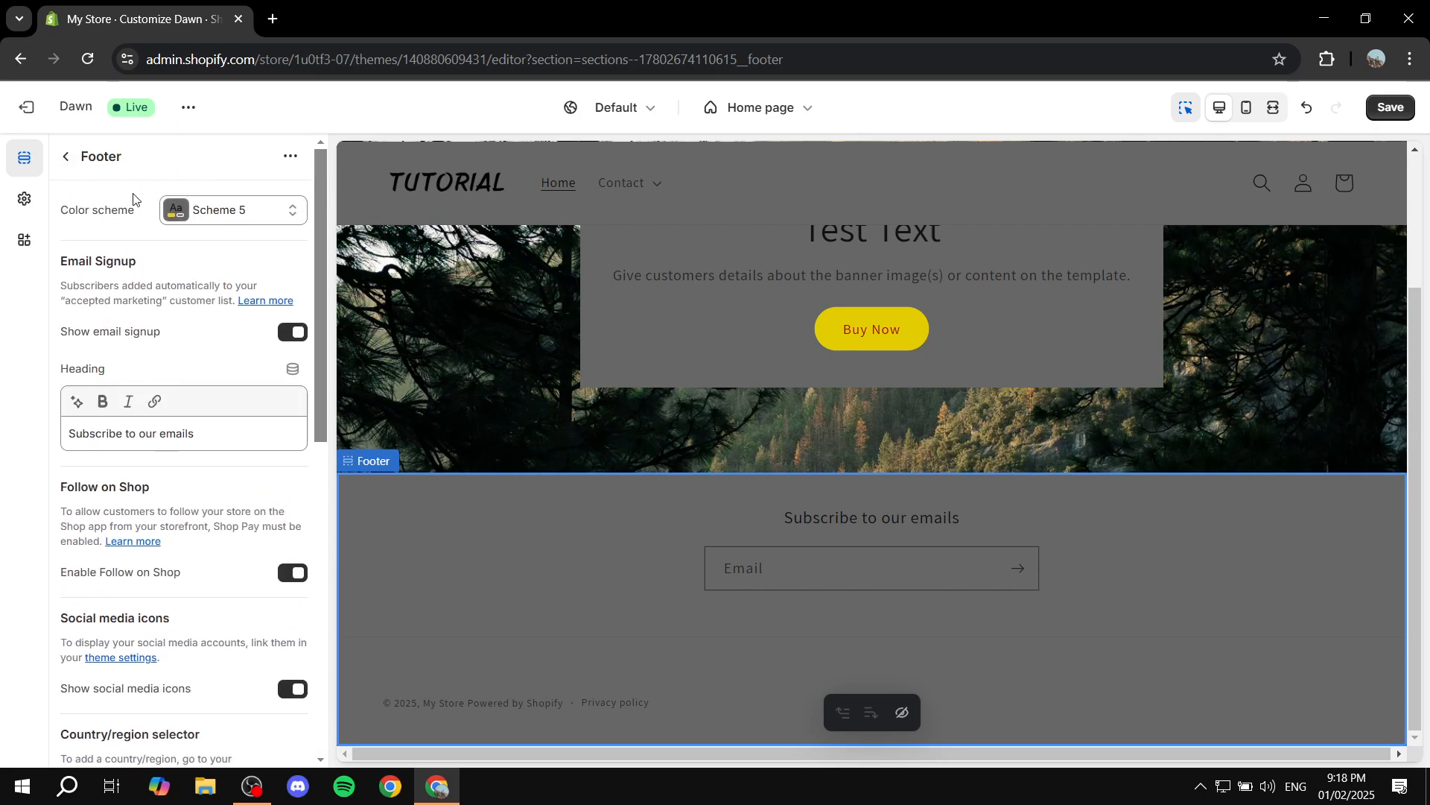
pyautogui.scroll(-5, 156, 480)
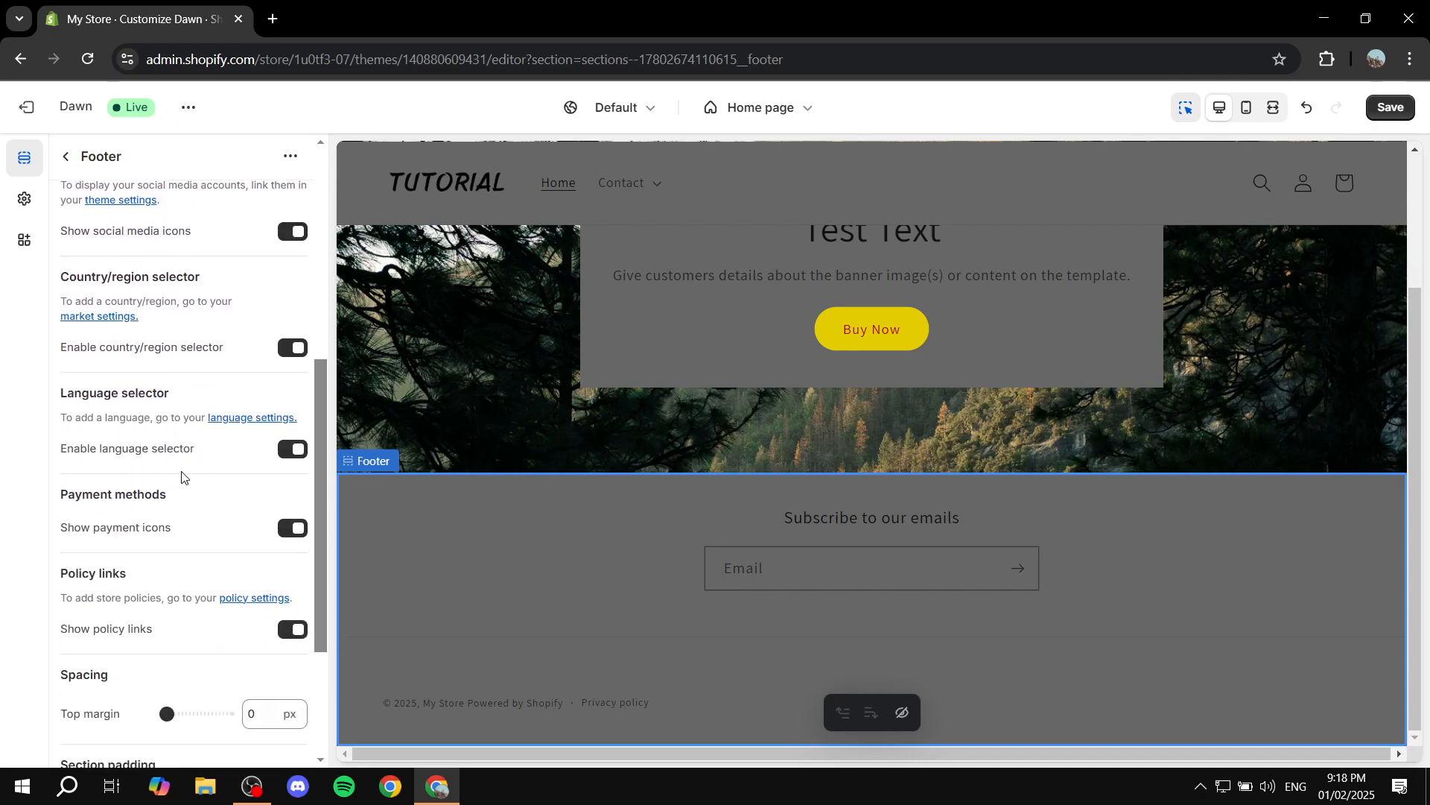
pyautogui.scroll(-4, 216, 471)
pyautogui.scroll(9, 216, 461)
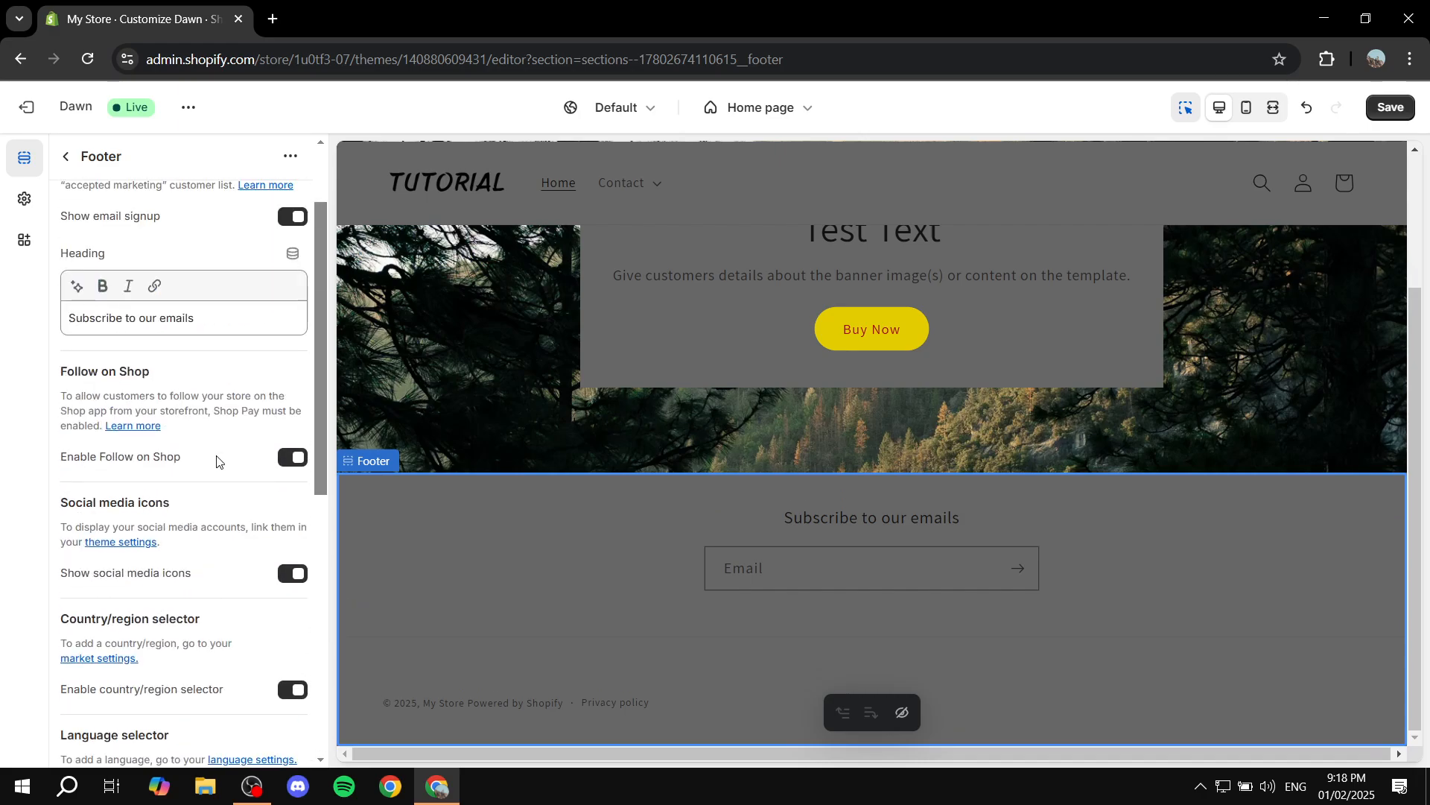
pyautogui.click(66, 156)
# - Add a Slideshow section to the home page template below the Image banner and return to the section list
pyautogui.scroll(3, 559, 410)
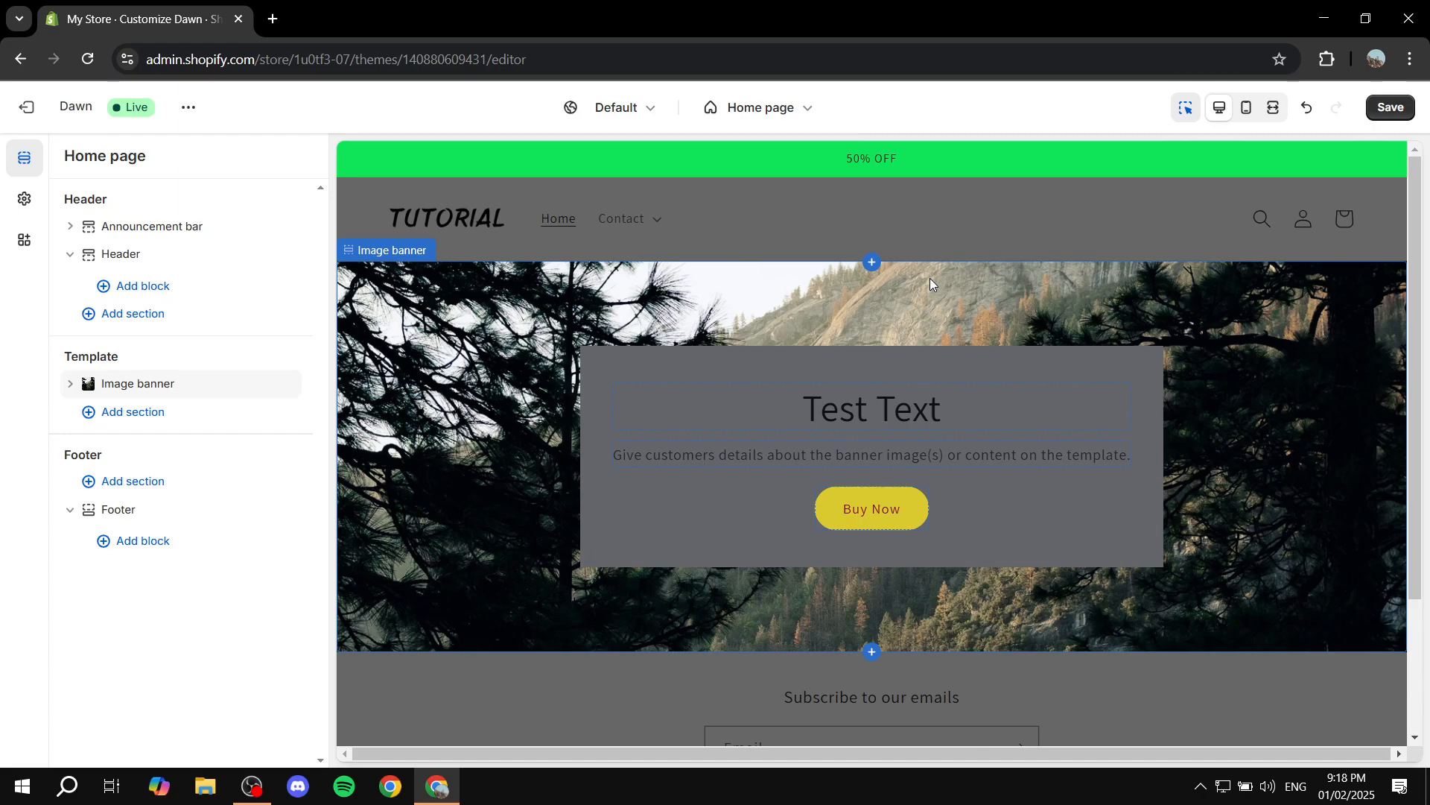
pyautogui.click(107, 416)
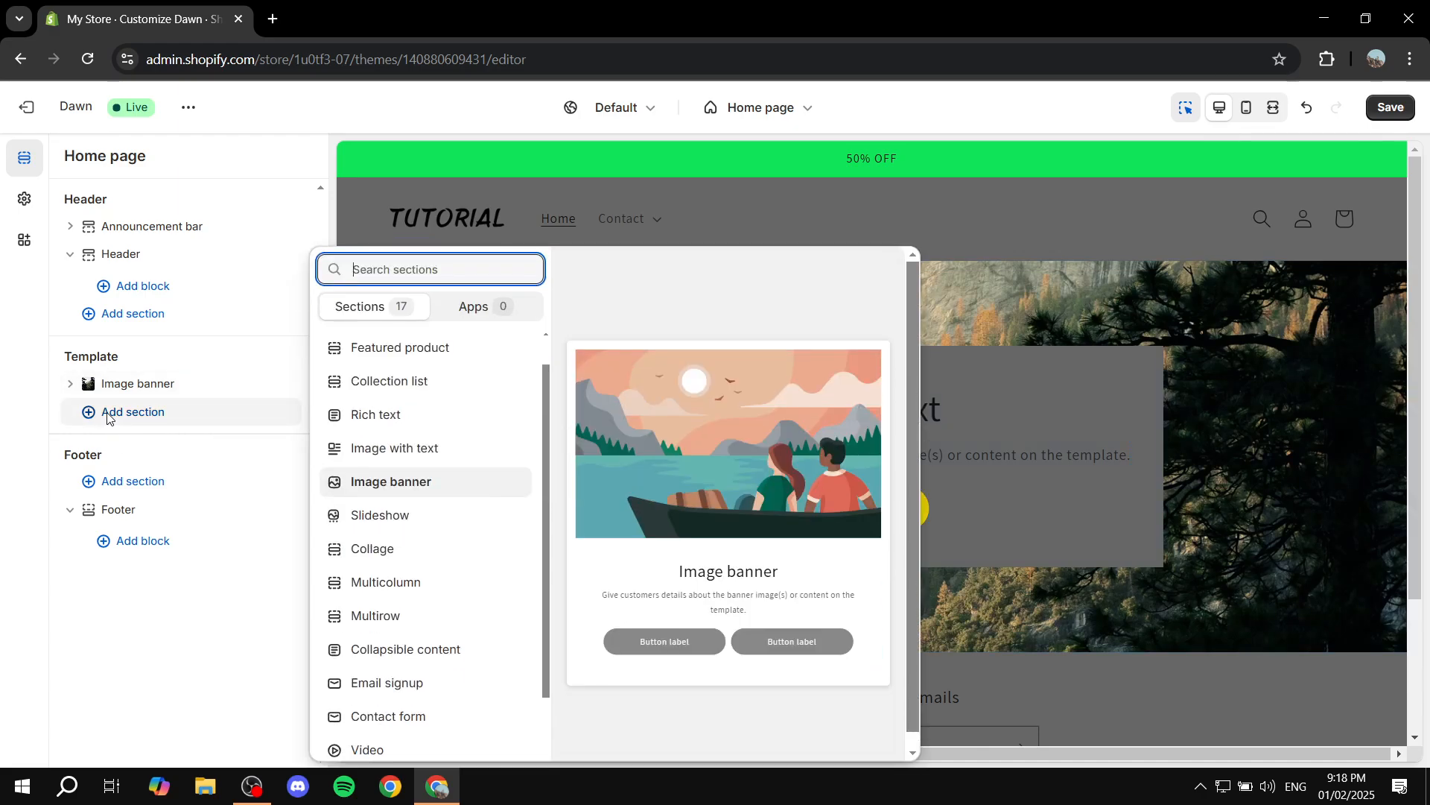
pyautogui.click(382, 514)
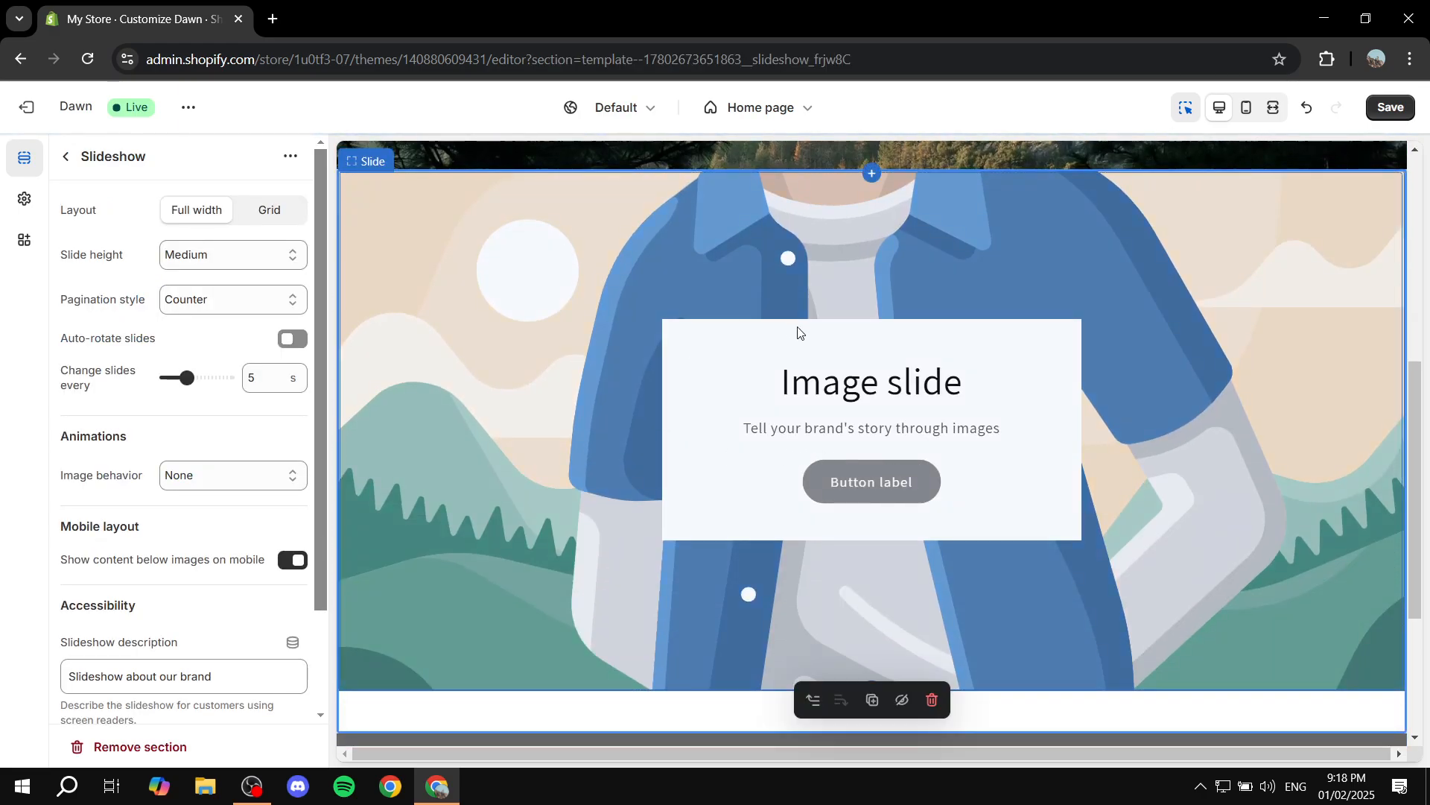
pyautogui.click(66, 156)
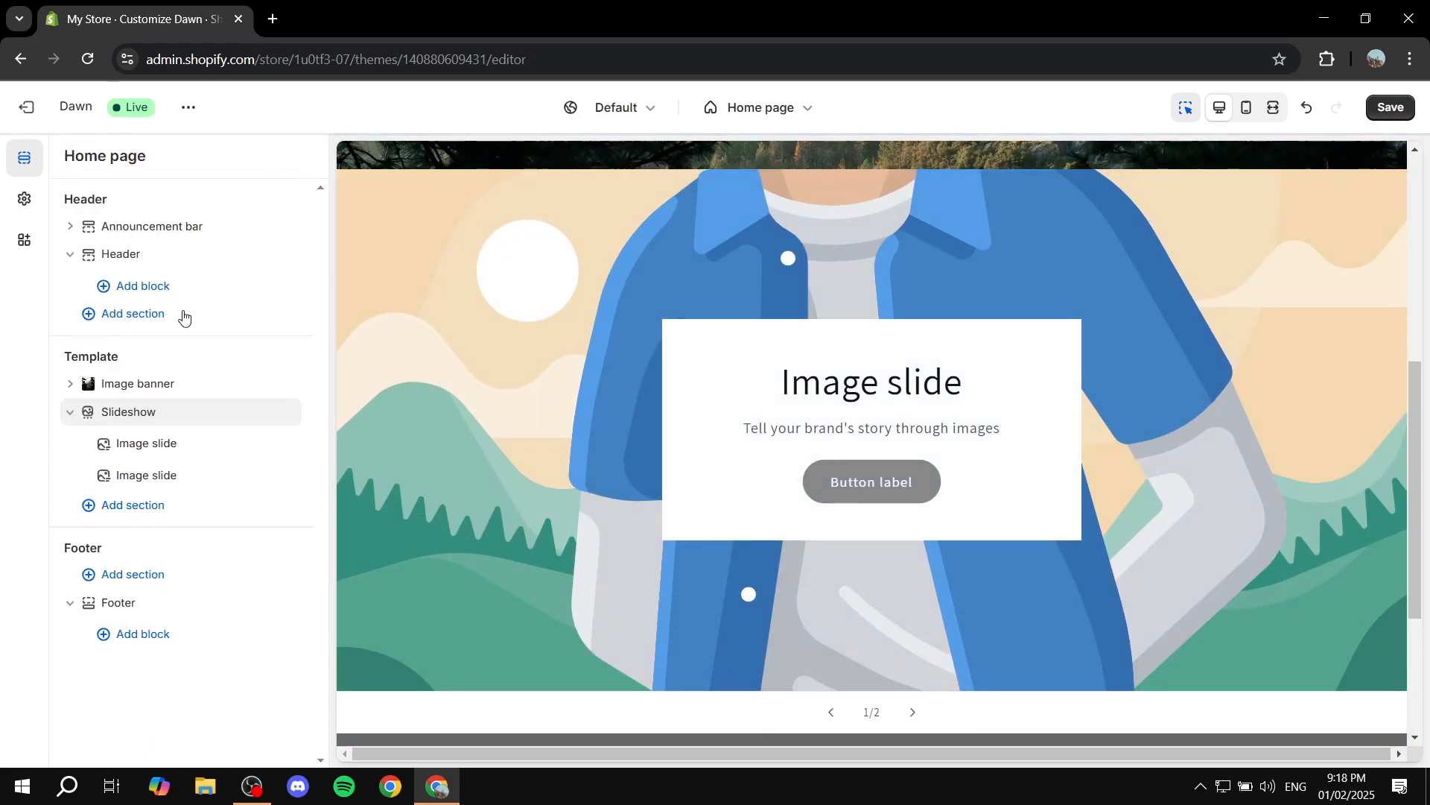
# - Add two more image slides above the existing ones in the Slideshow section
pyautogui.click(71, 412)
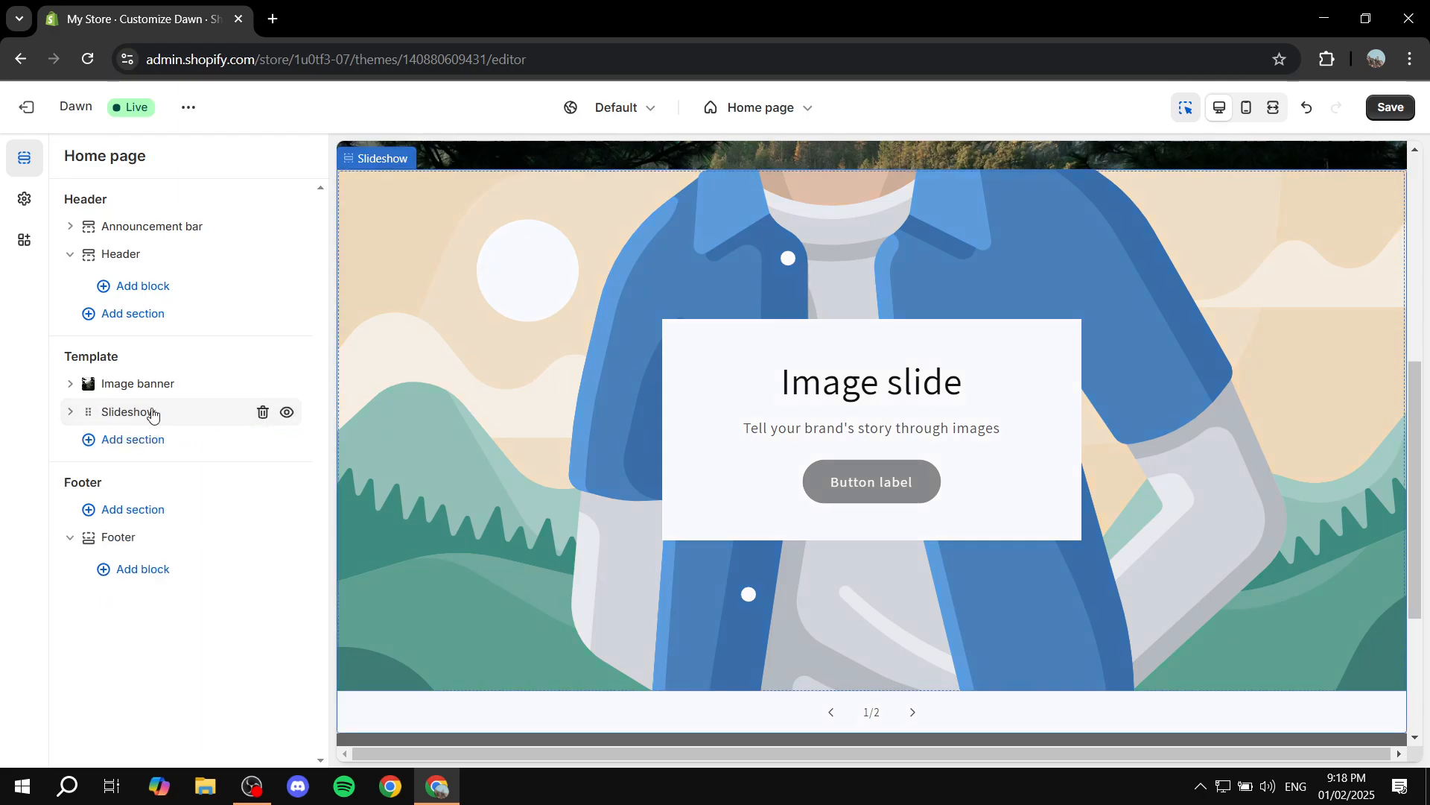
pyautogui.click(70, 414)
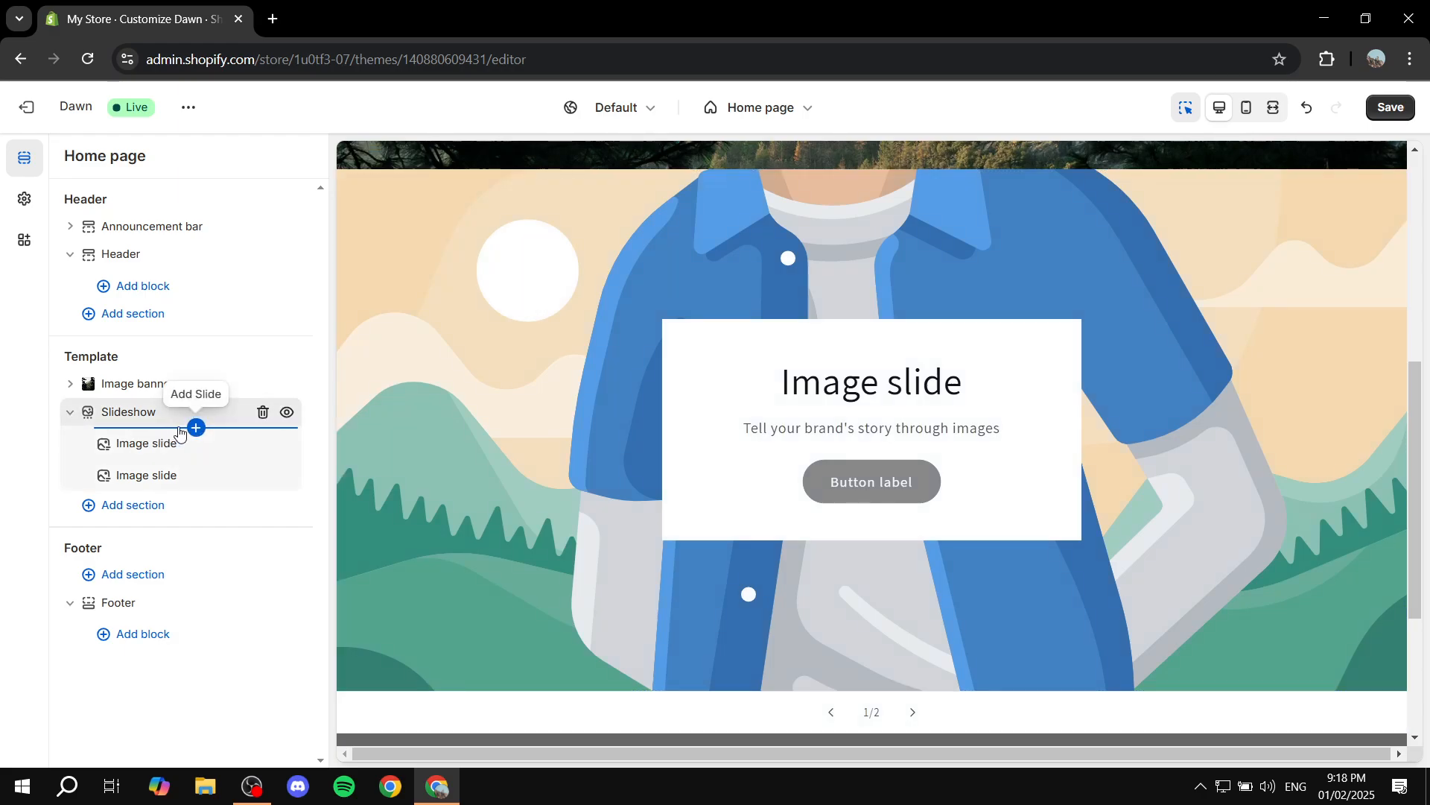
pyautogui.click(194, 428)
pyautogui.click(192, 428)
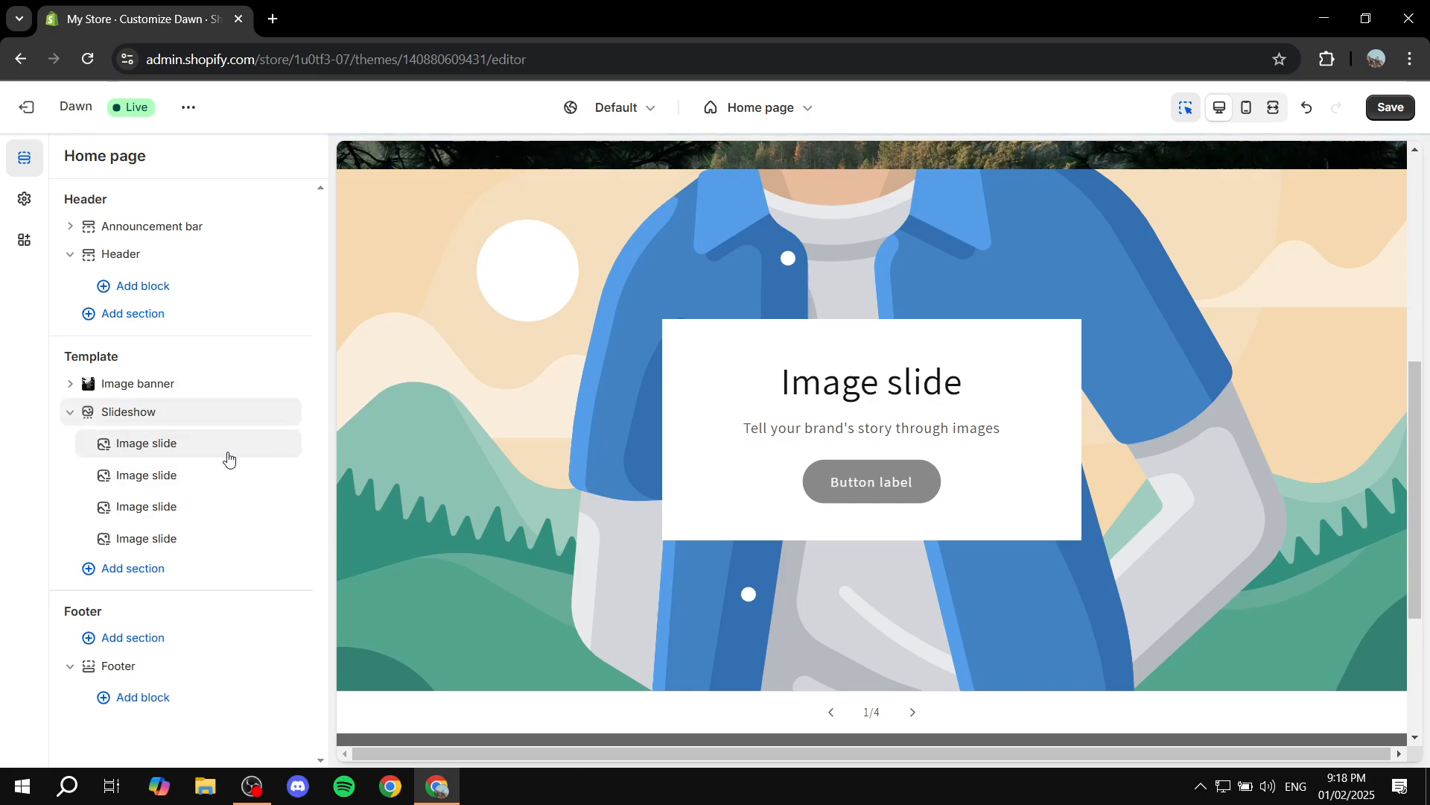
# - Examine the first image slide's image, heading, subheading, button and layout settings, and return to the section list
pyautogui.click(165, 449)
pyautogui.tripleClick(185, 385)
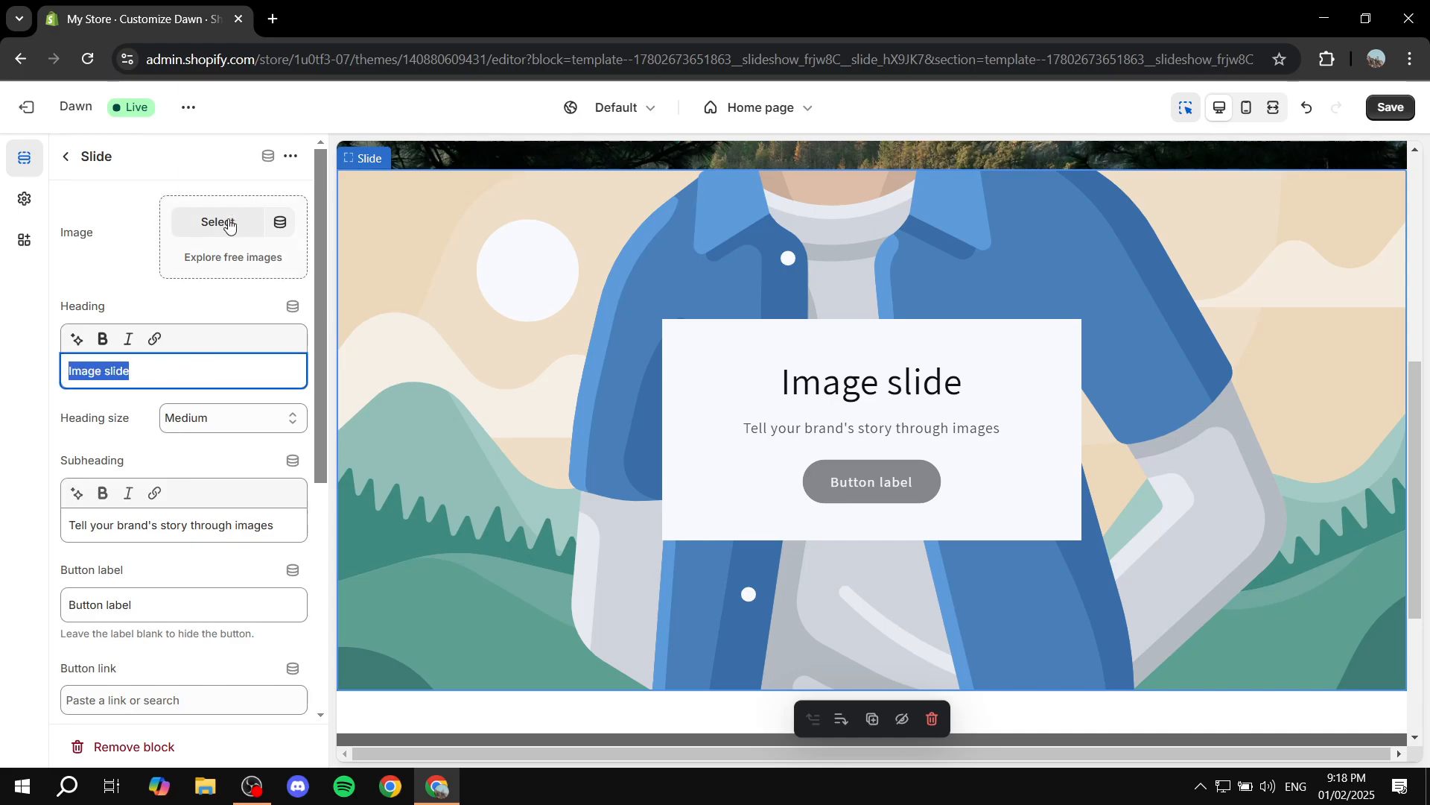
pyautogui.scroll(-3, 186, 402)
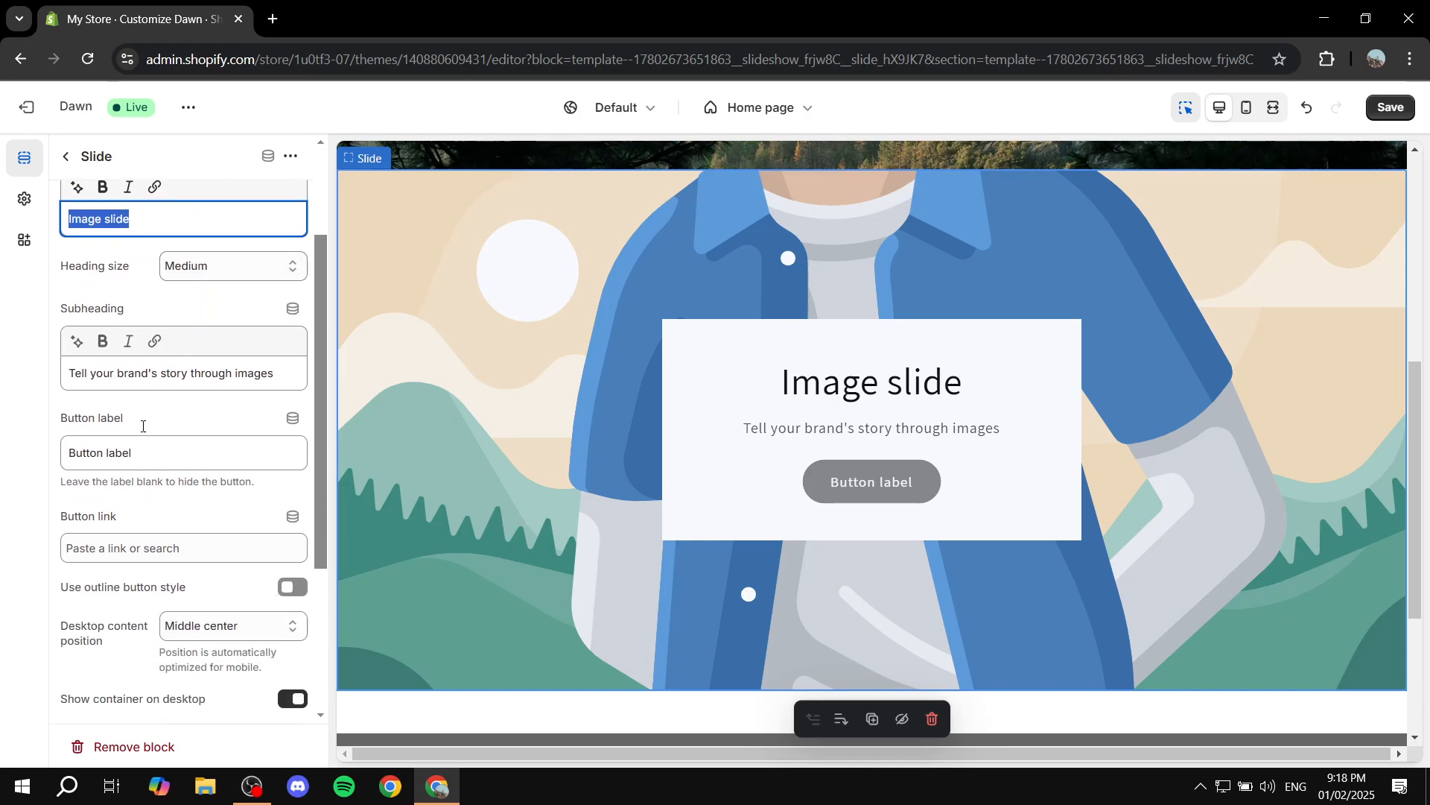
pyautogui.scroll(-1, 165, 384)
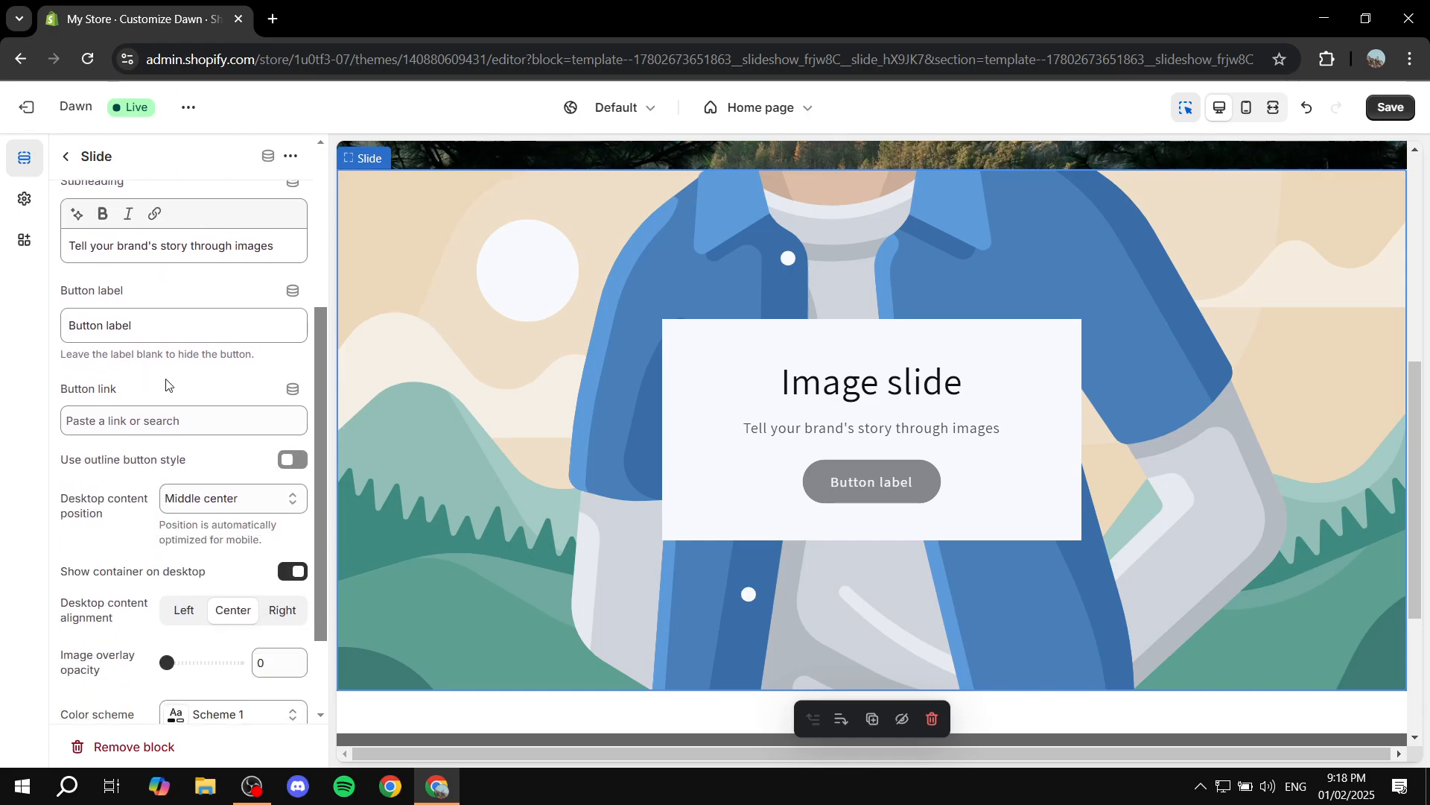
pyautogui.moveTo(57, 292); pyautogui.dragTo(202, 281)
pyautogui.click(203, 281)
pyautogui.scroll(-2, 198, 367)
pyautogui.scroll(5, 190, 373)
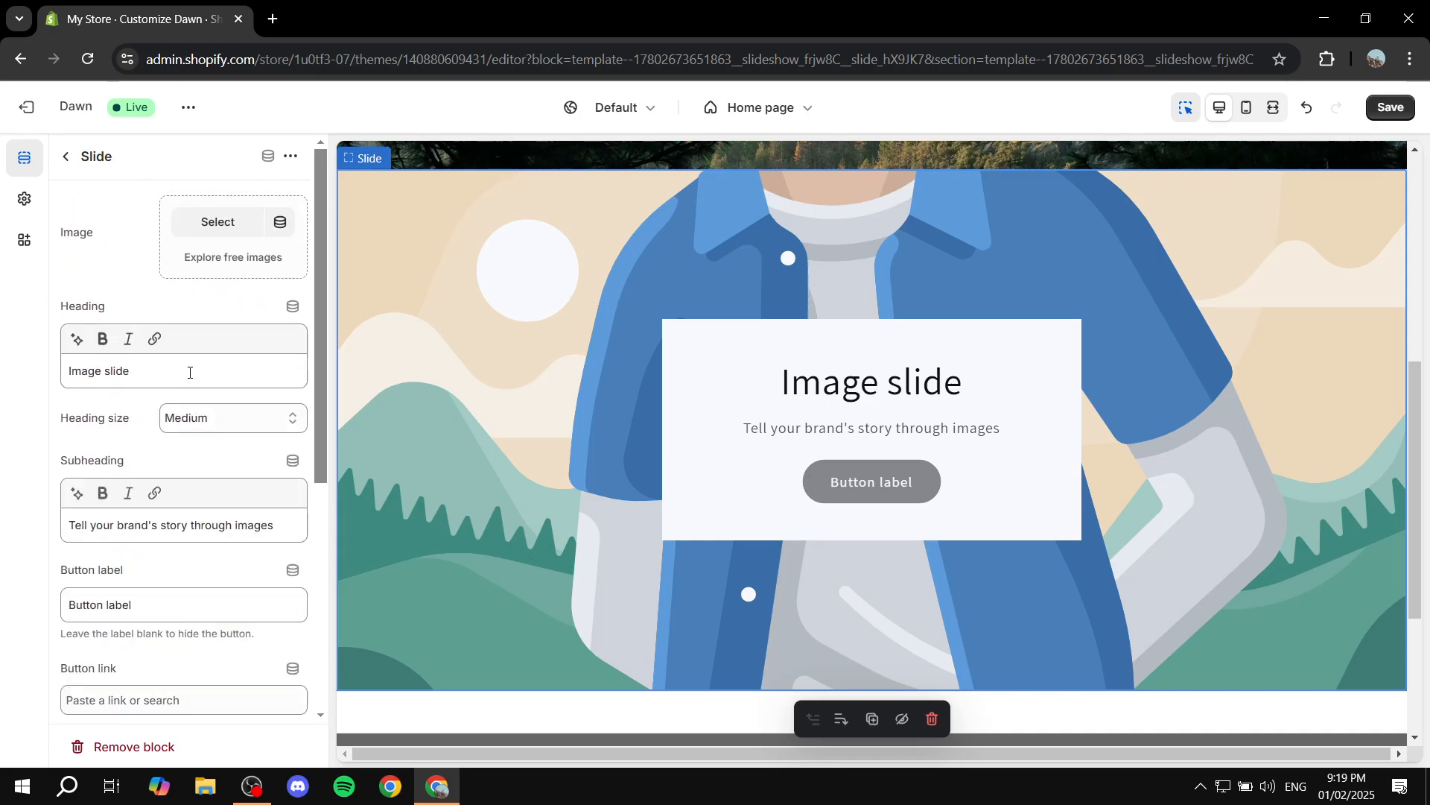
pyautogui.click(65, 156)
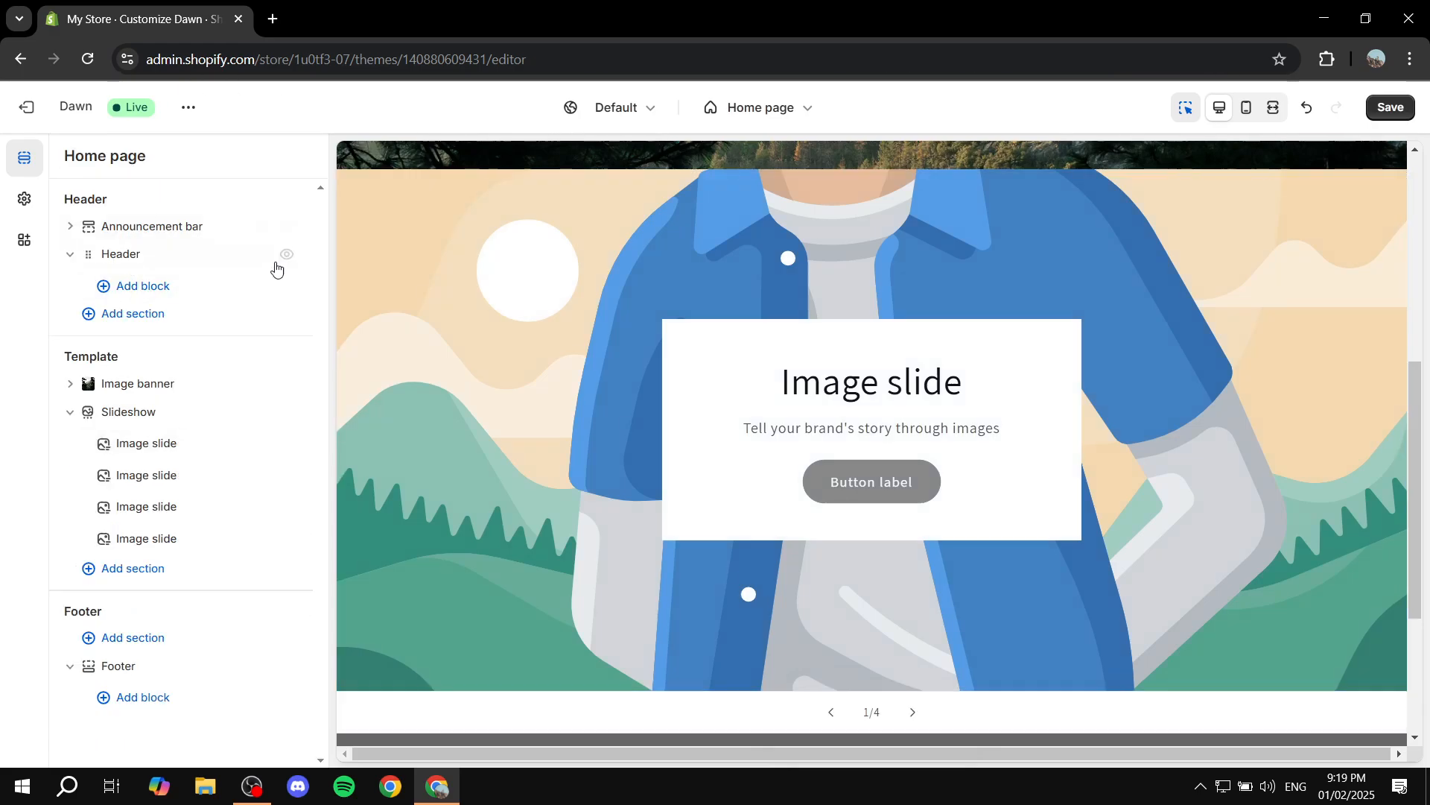
# - Look over the theme settings categories, return to the home page's sections and review the whole page preview
pyautogui.scroll(6, 504, 381)
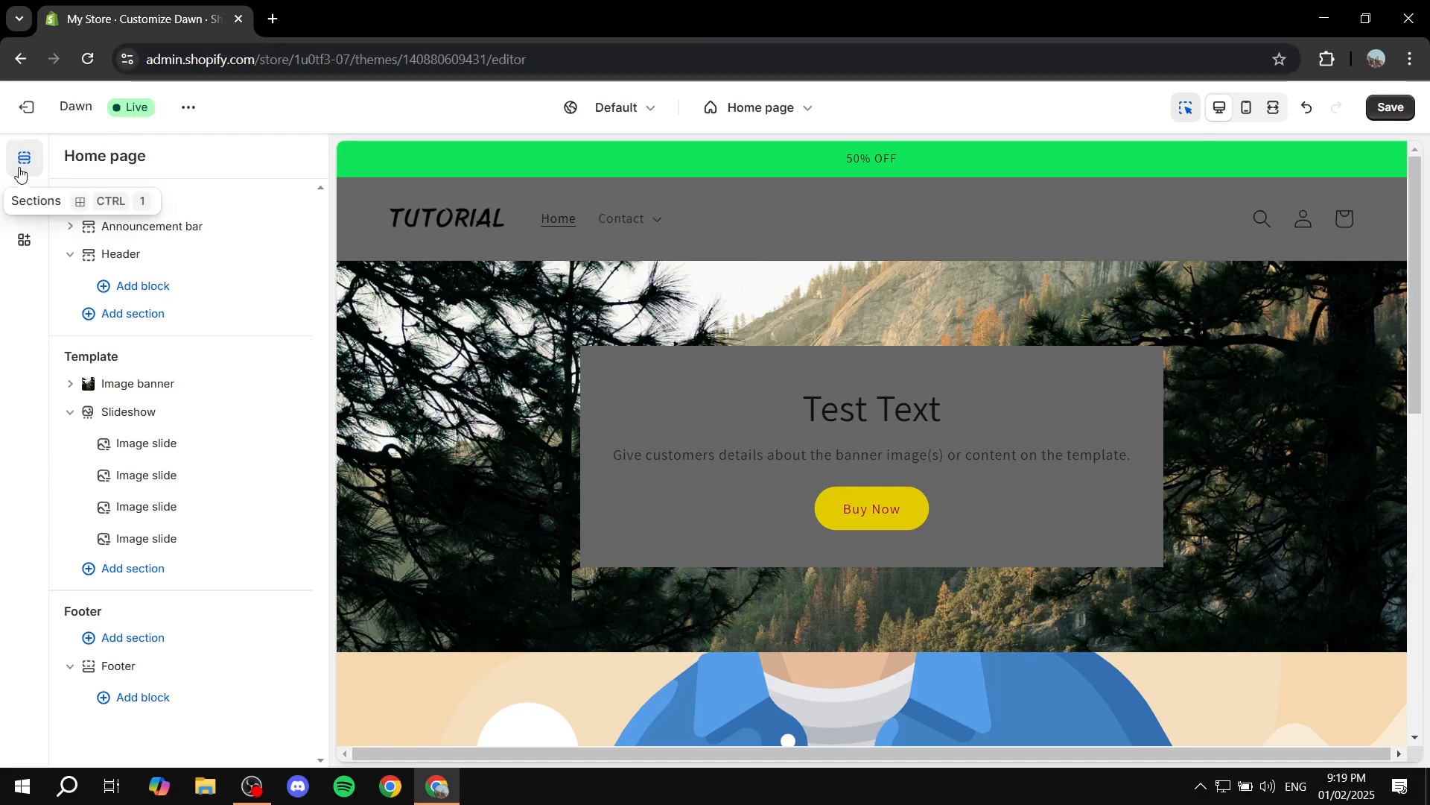
pyautogui.click(24, 198)
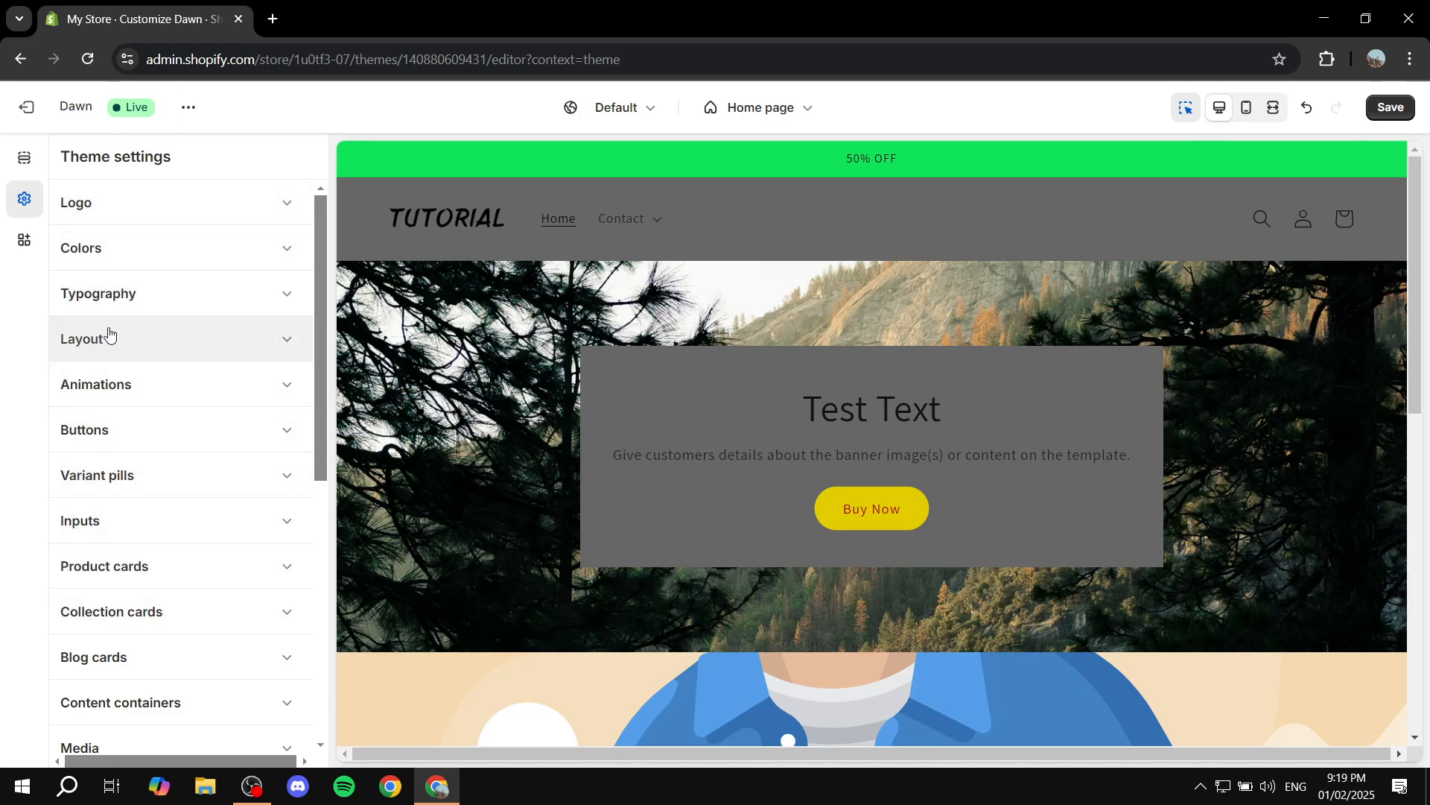
pyautogui.click(22, 155)
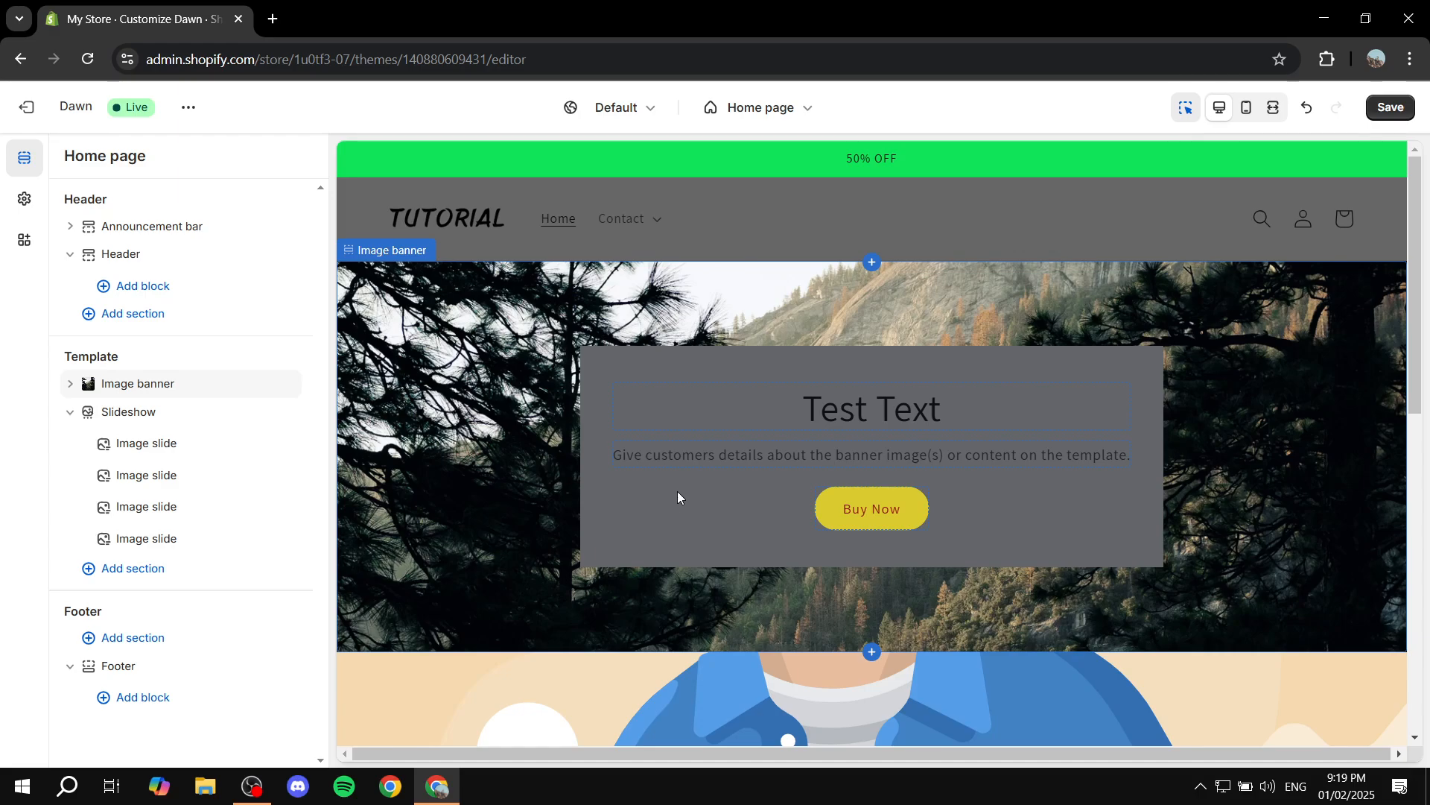
pyautogui.scroll(-10, 678, 490)
pyautogui.scroll(10, 676, 488)
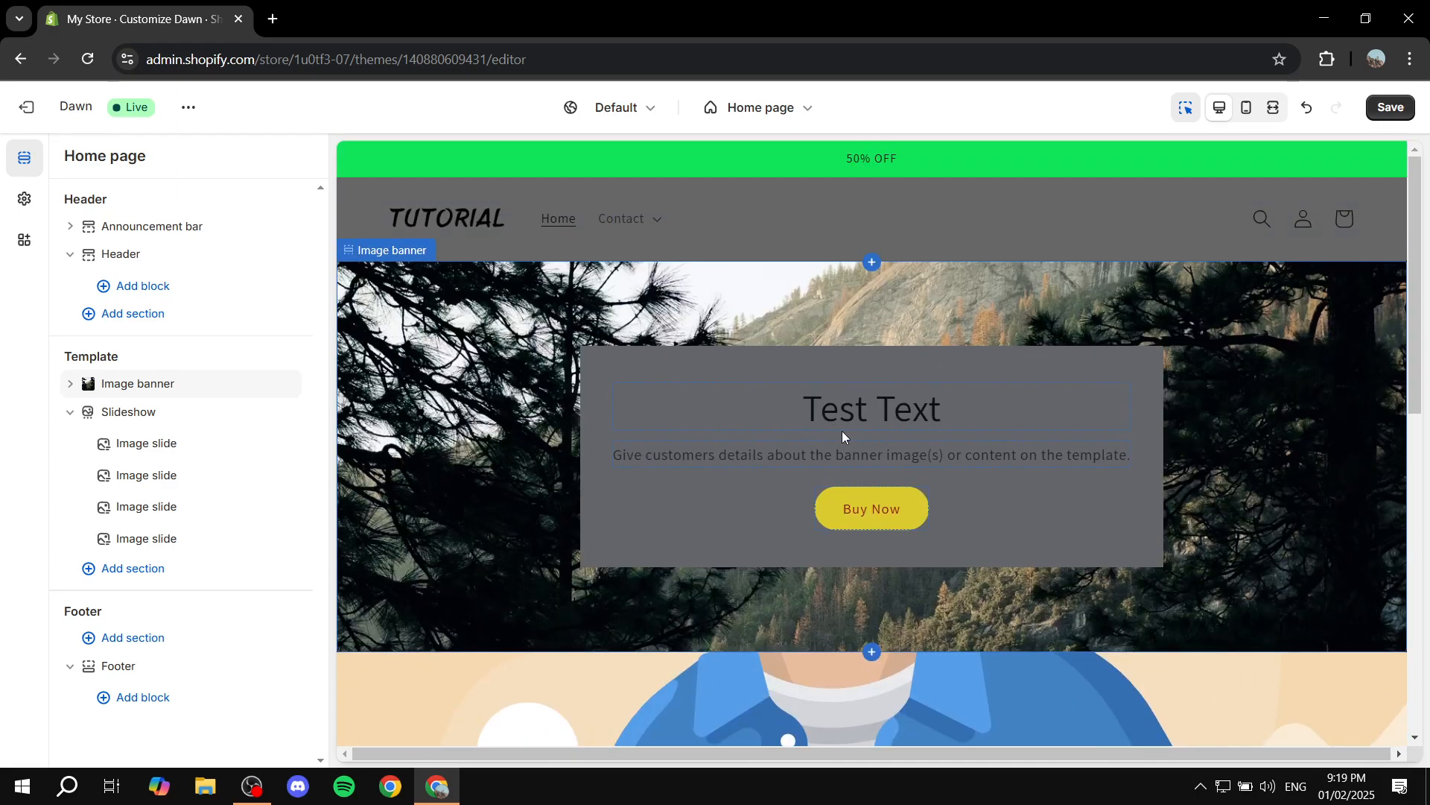